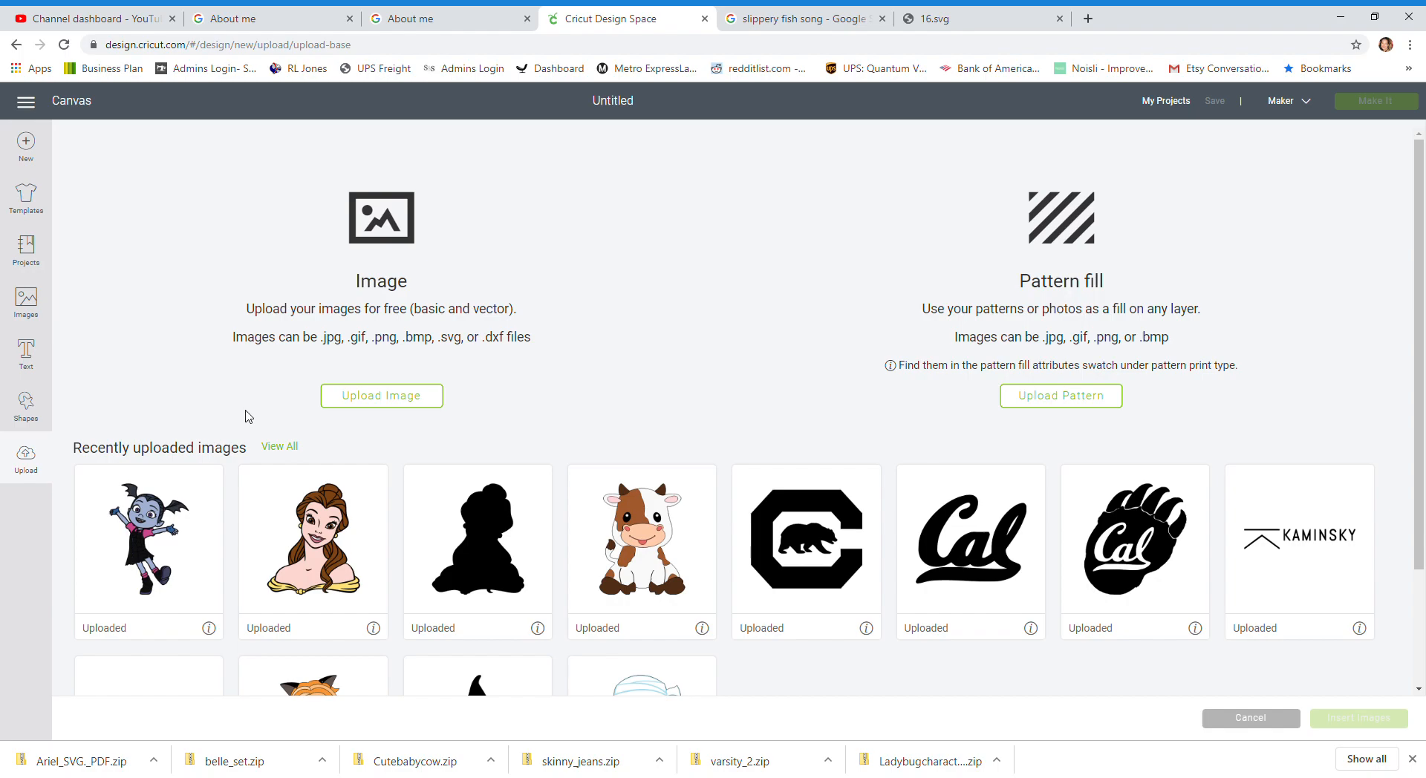
Step: Start an image upload and select the 16.svg file from the computer
left_click(430, 405)
left_click(739, 411)
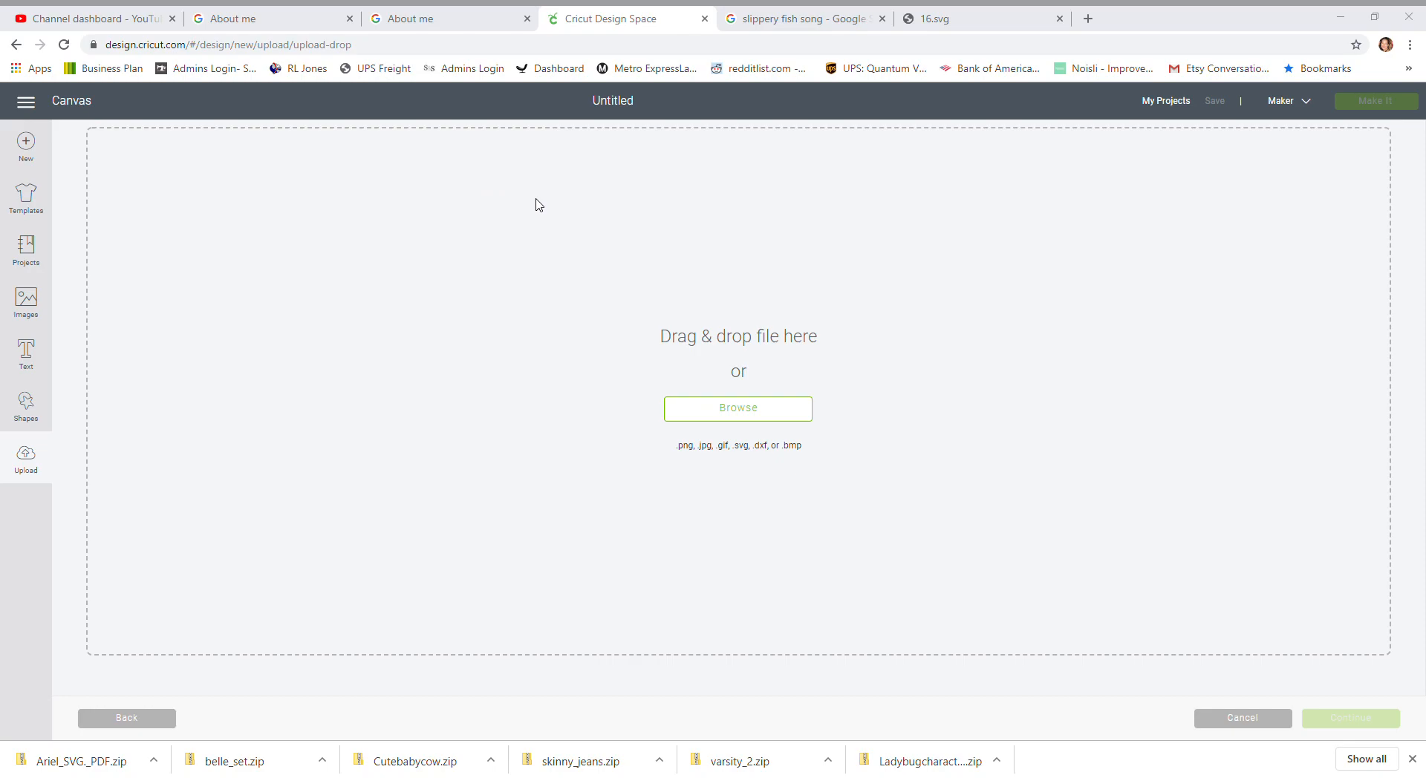
double_click(333, 262)
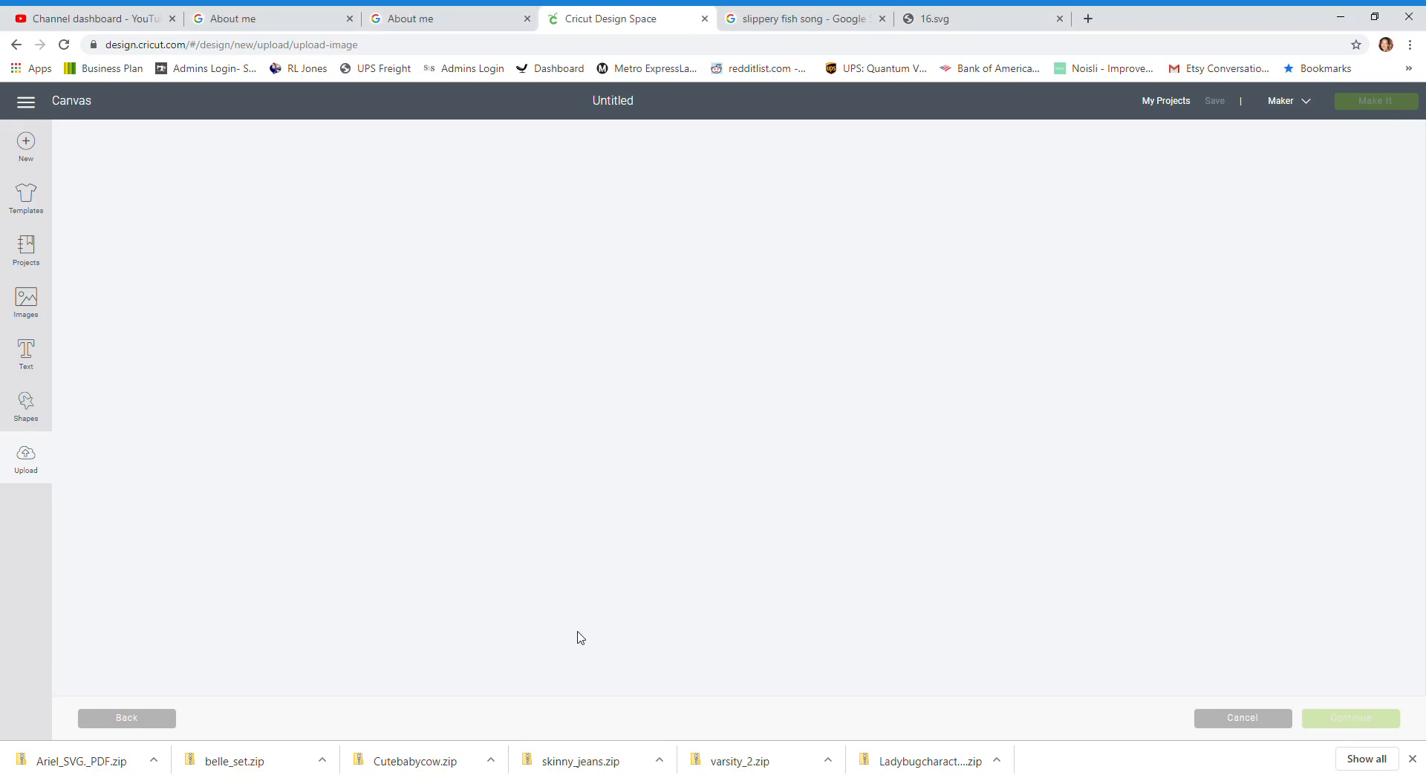
left_click(16, 45)
left_click(780, 409)
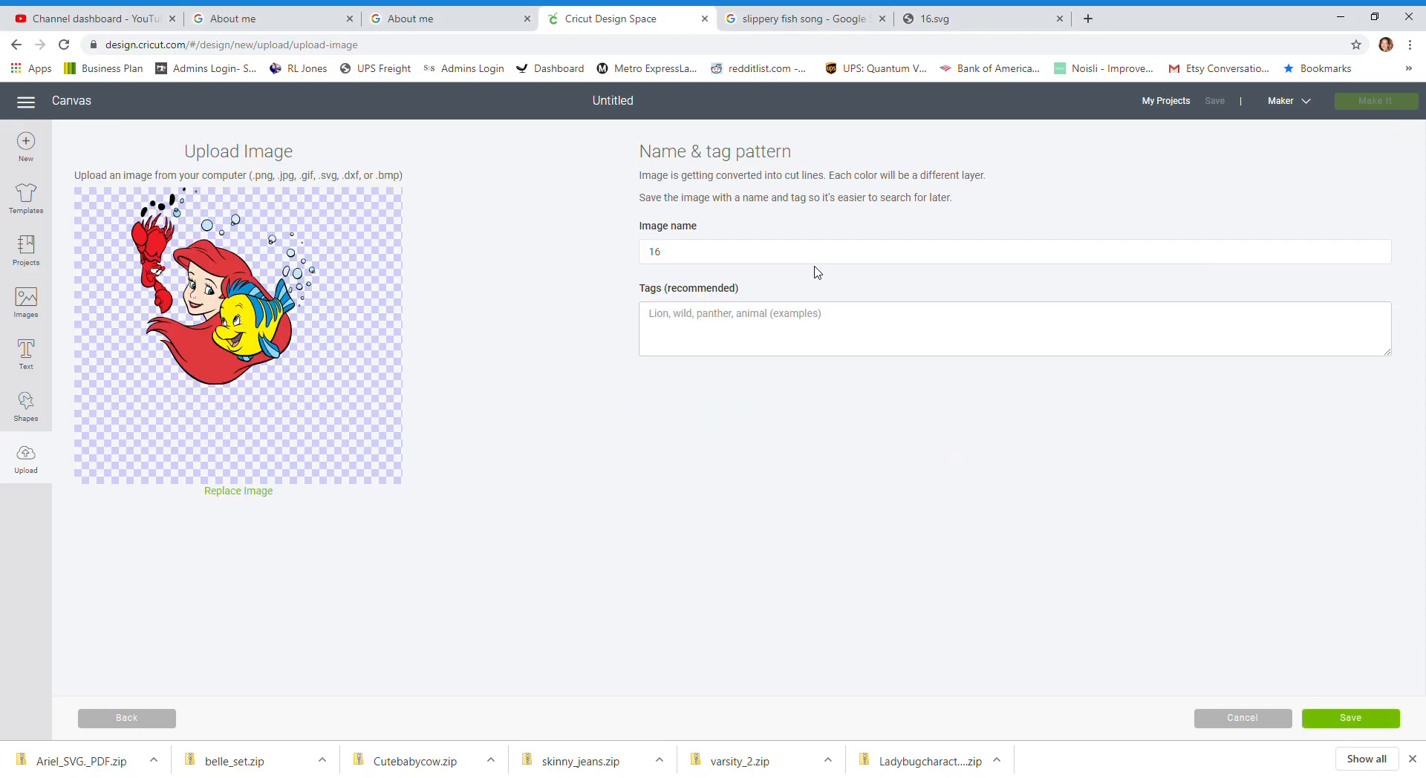
Step: Name the image ariel and flounder and save the upload
left_click_drag(791, 257, 379, 243)
type("ariel and flounder")
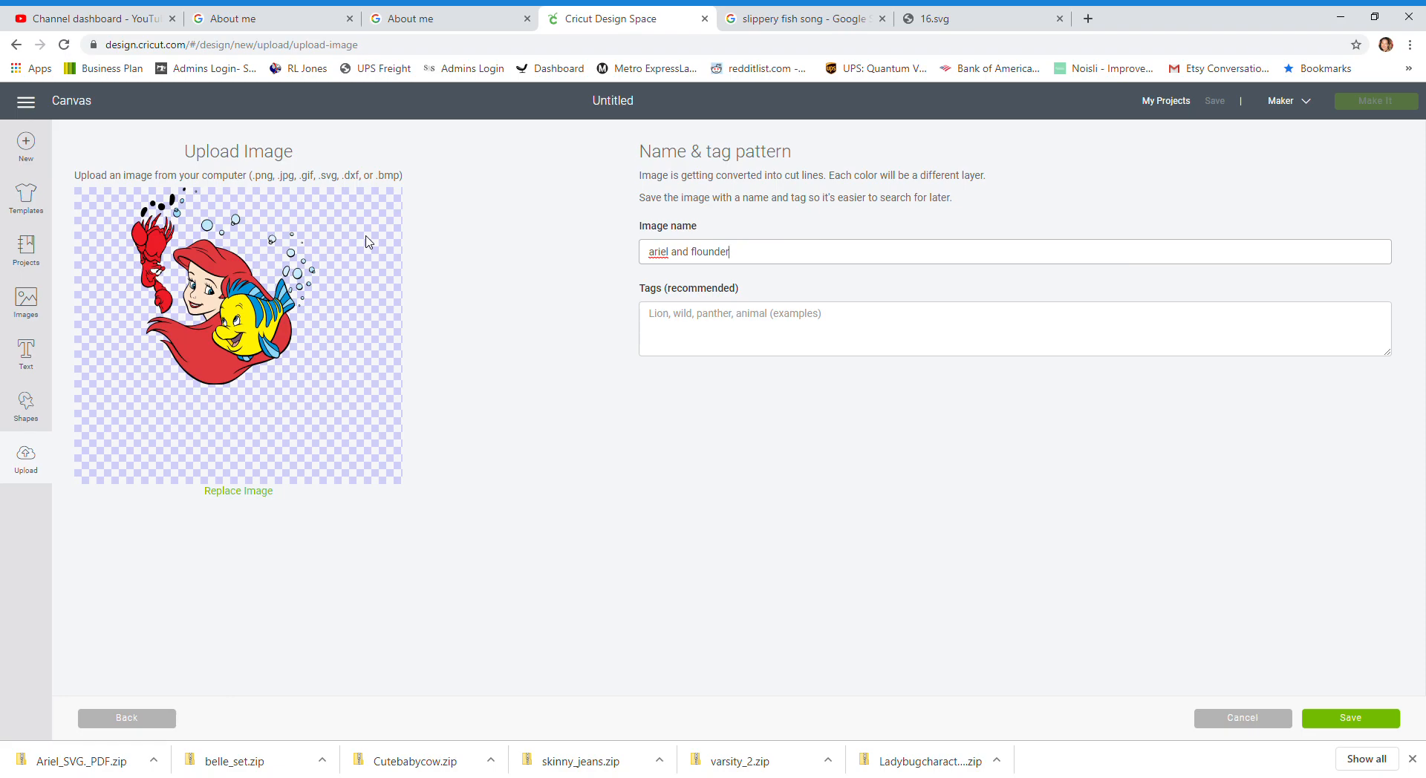
left_click(1344, 721)
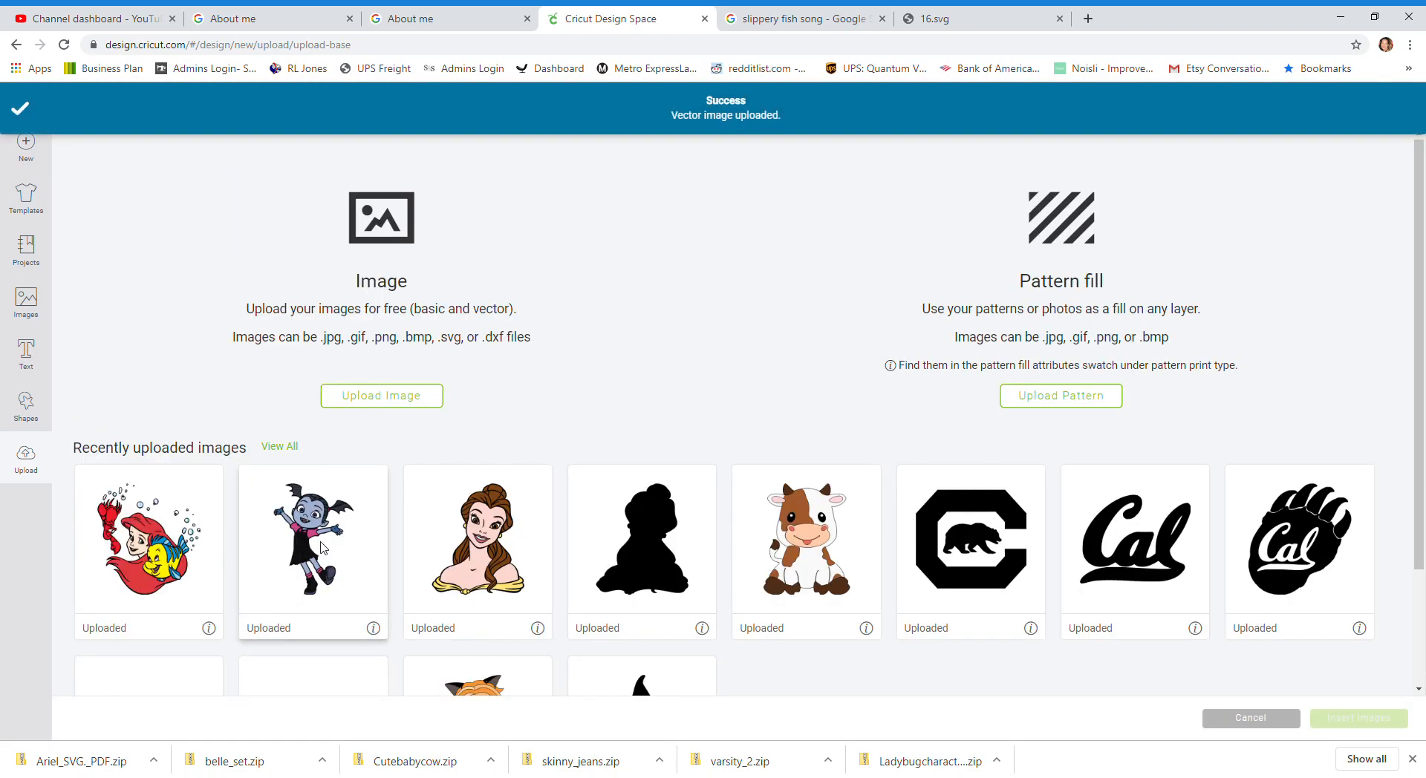
Step: Insert the ariel and flounder image onto the canvas
left_click(111, 530)
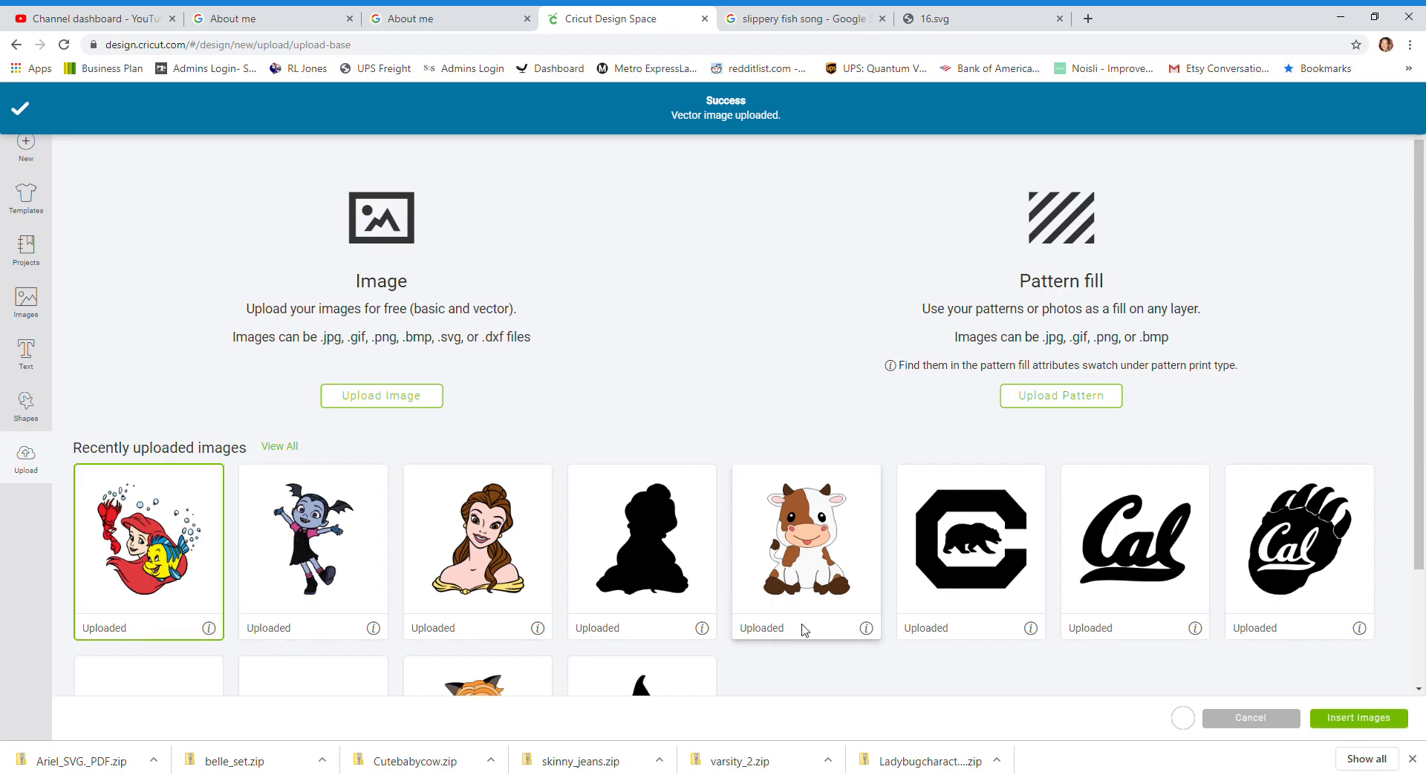
left_click(1353, 719)
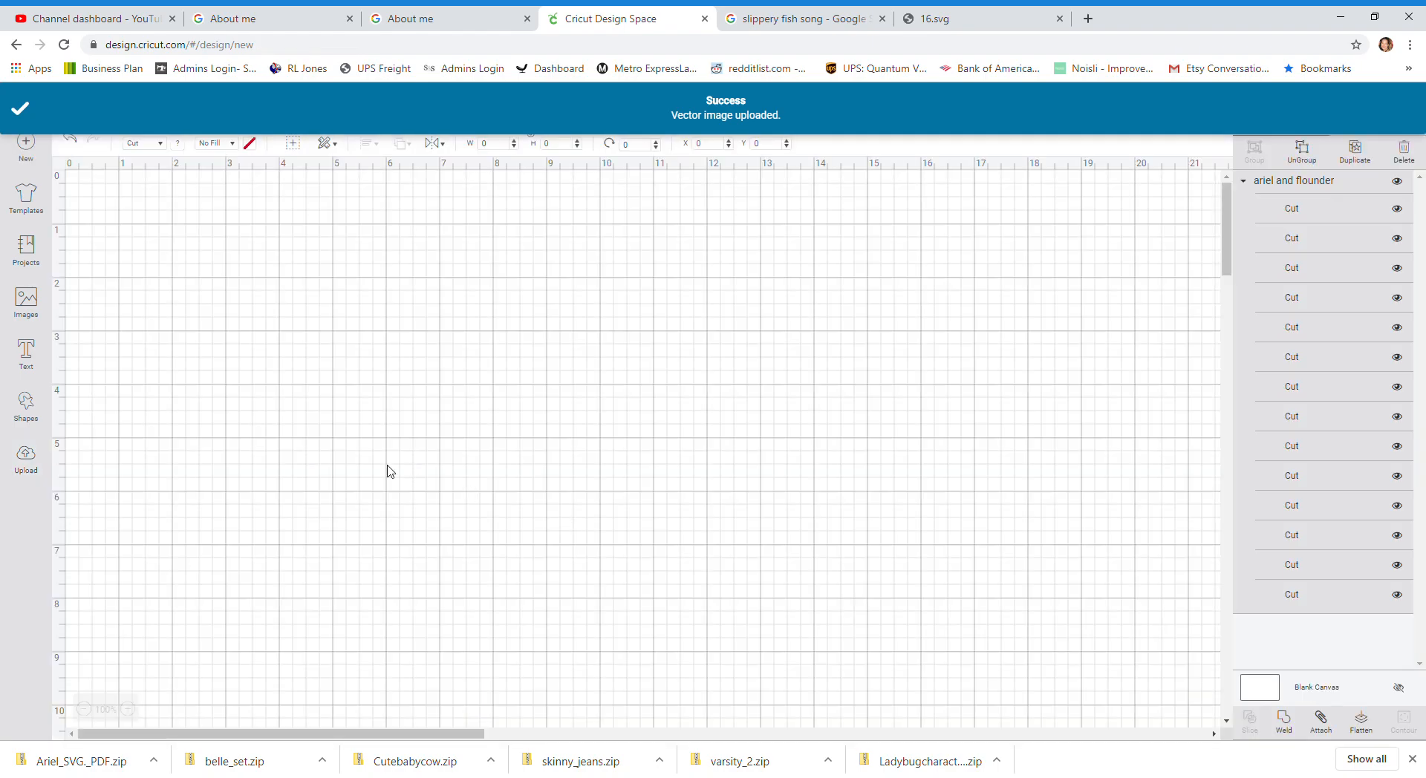
left_click_drag(496, 554, 461, 410)
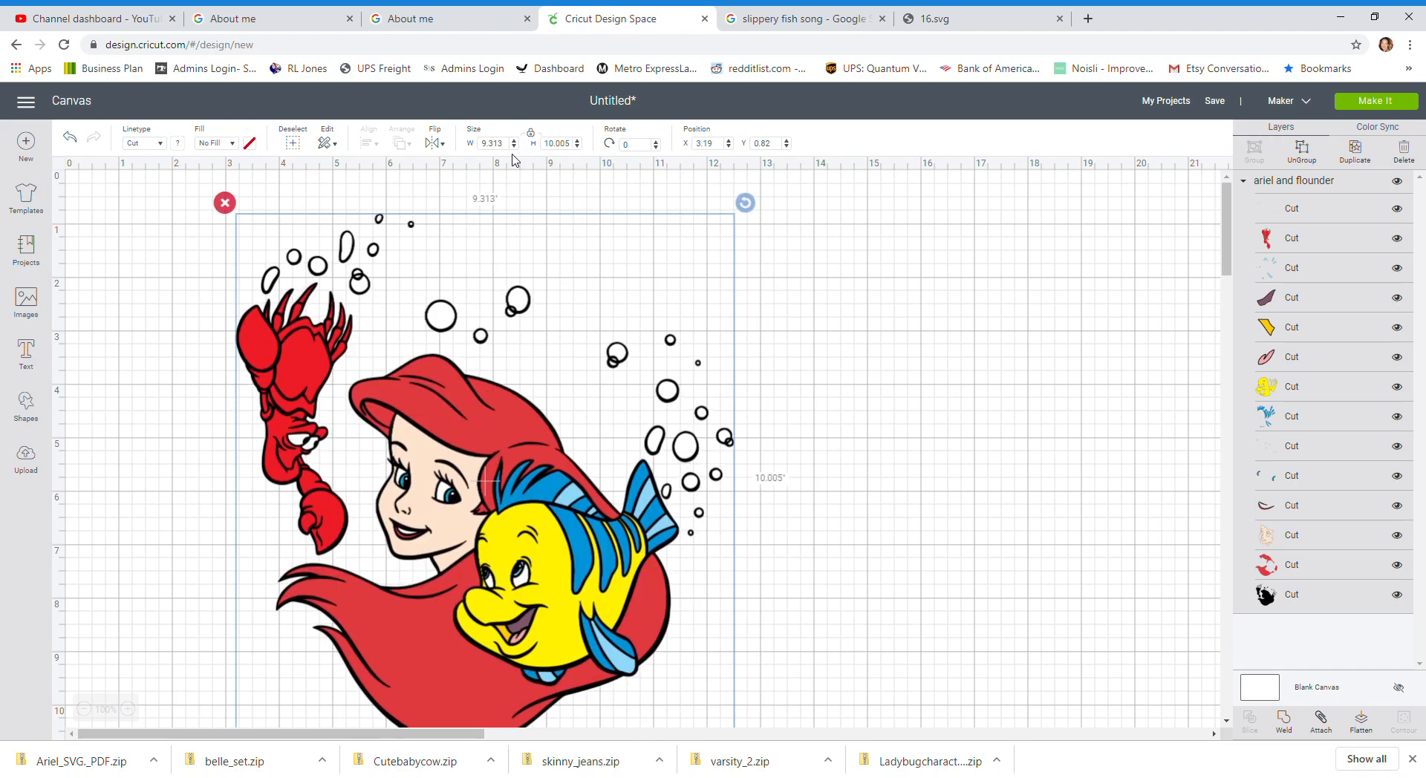
Step: Resize the image to a height of 30 inches with proportions locked
left_click(565, 149)
type("30")
key("Tab")
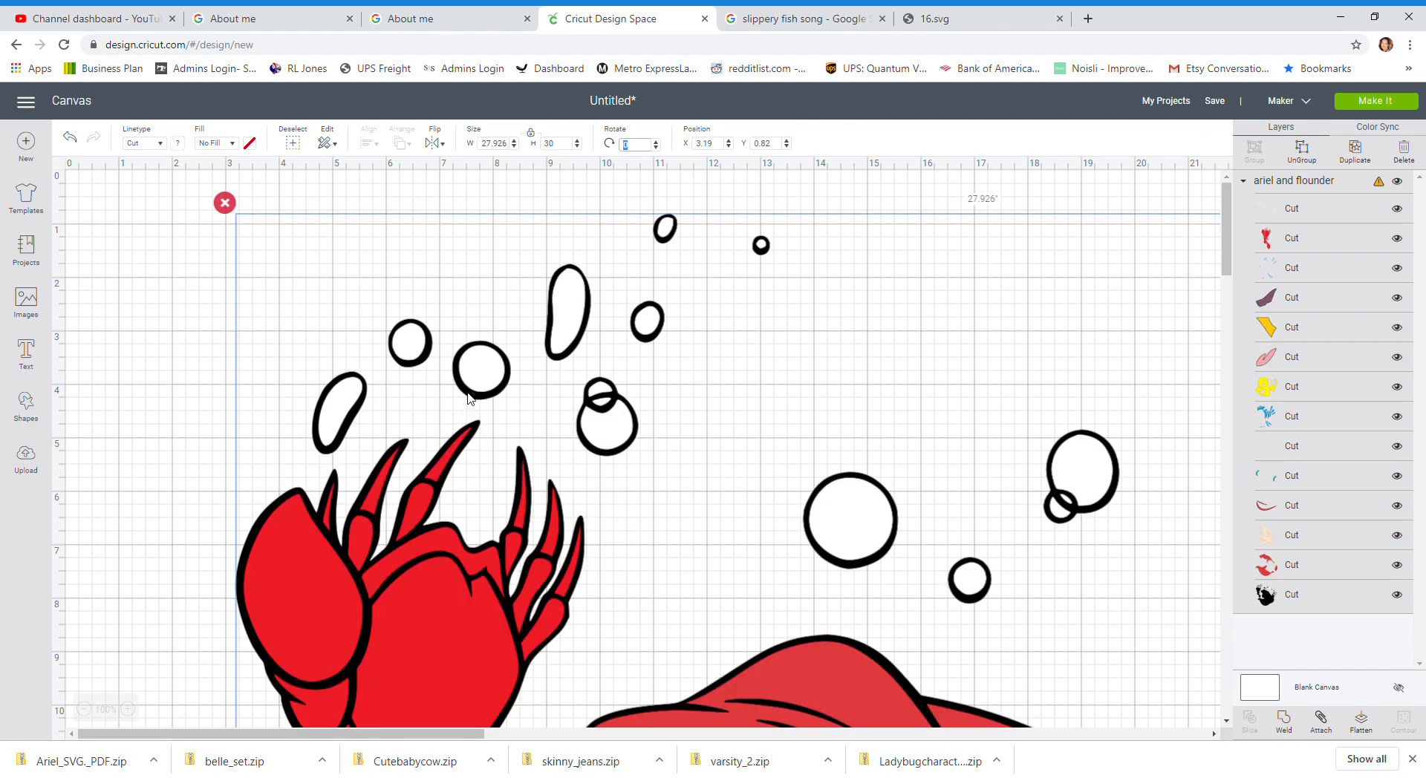
Step: Move the image to about X 13, Y 5.4 on the canvas
scroll(468, 399, "down", 5)
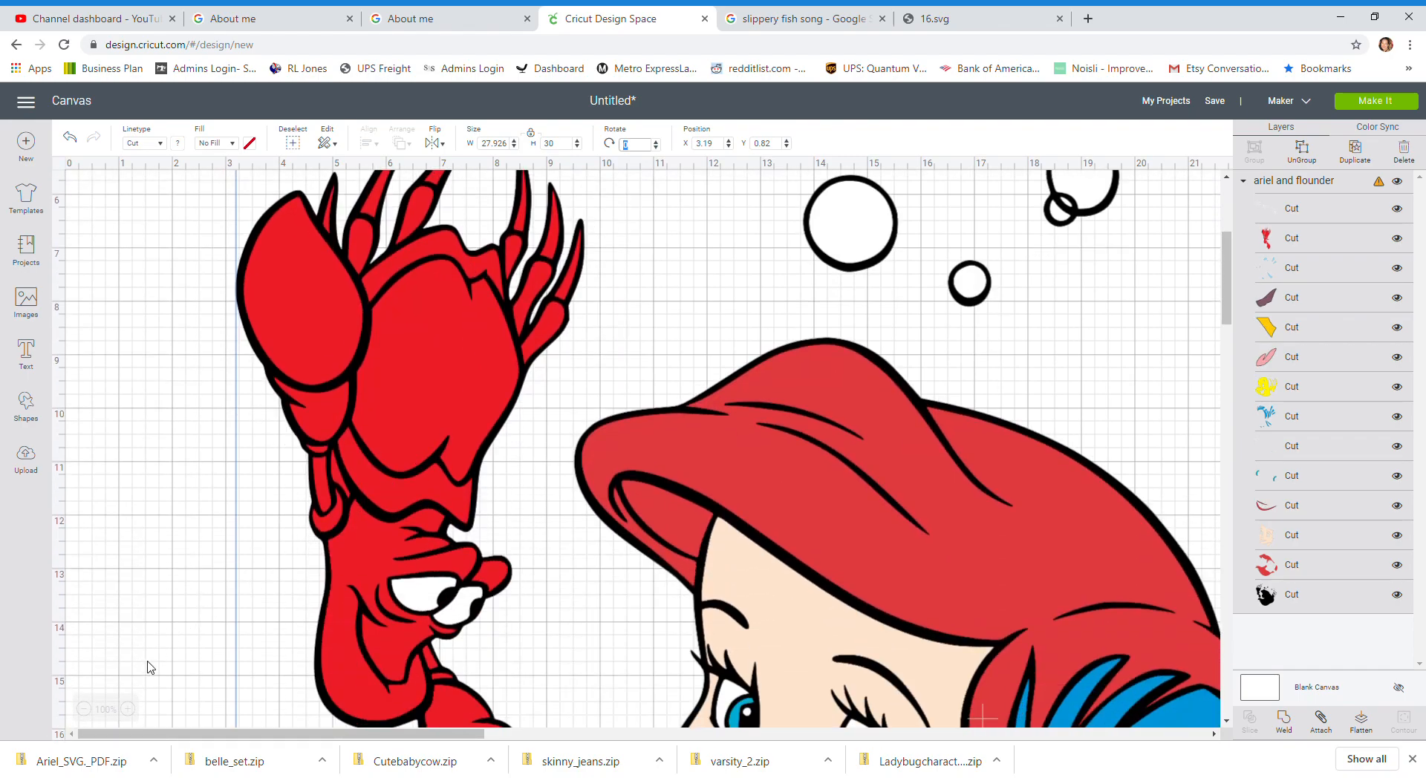
left_click(84, 709)
left_click(84, 710)
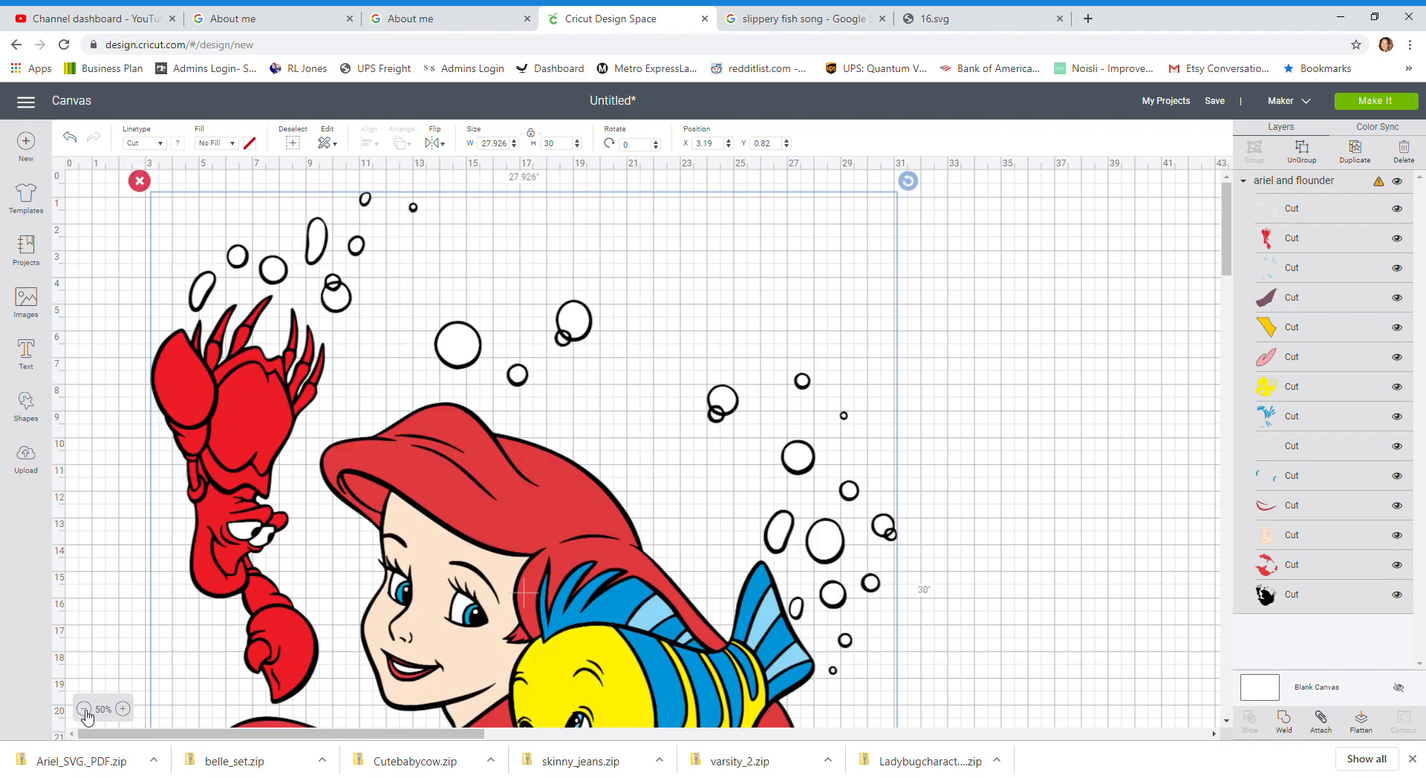
left_click(84, 710)
left_click_drag(341, 470, 470, 532)
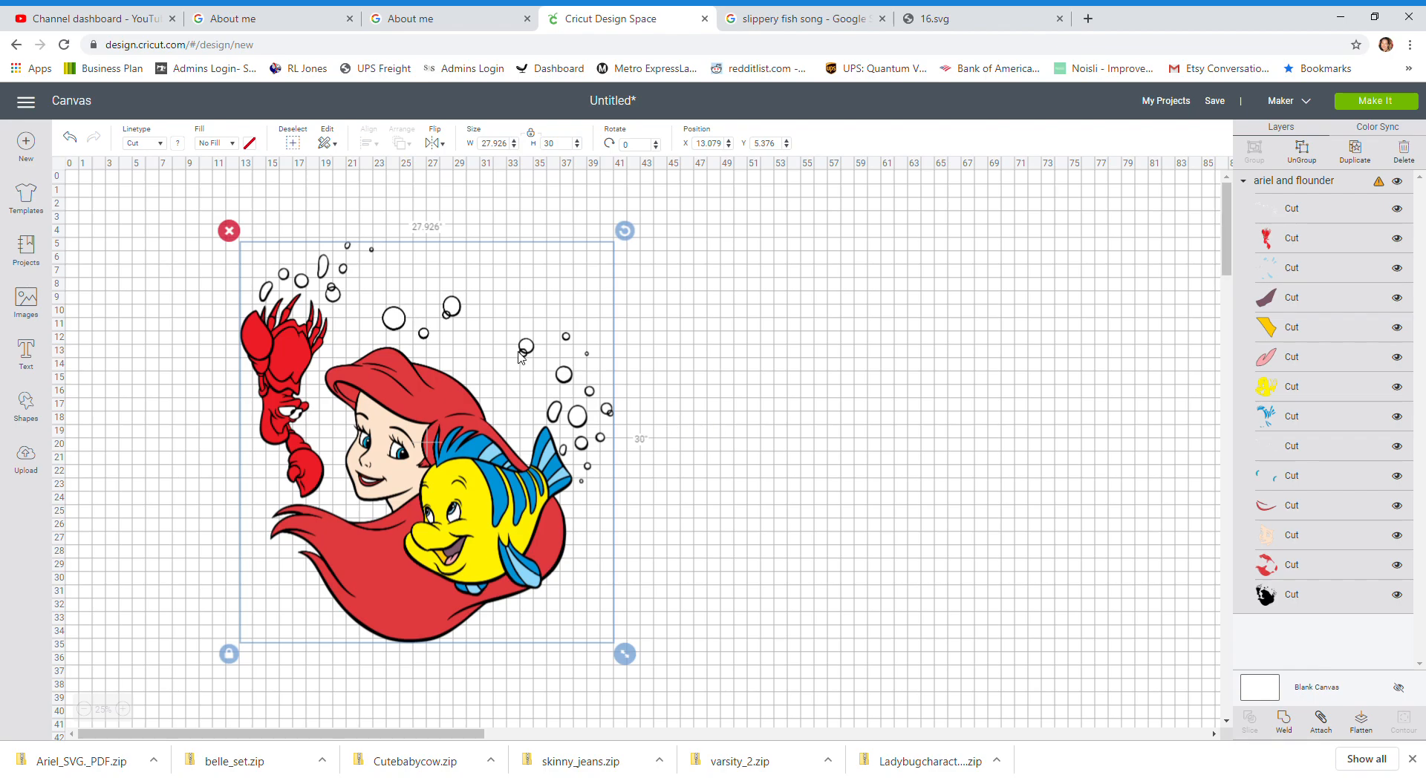
Step: Ungroup the image into its separate color layers
left_click(1318, 155)
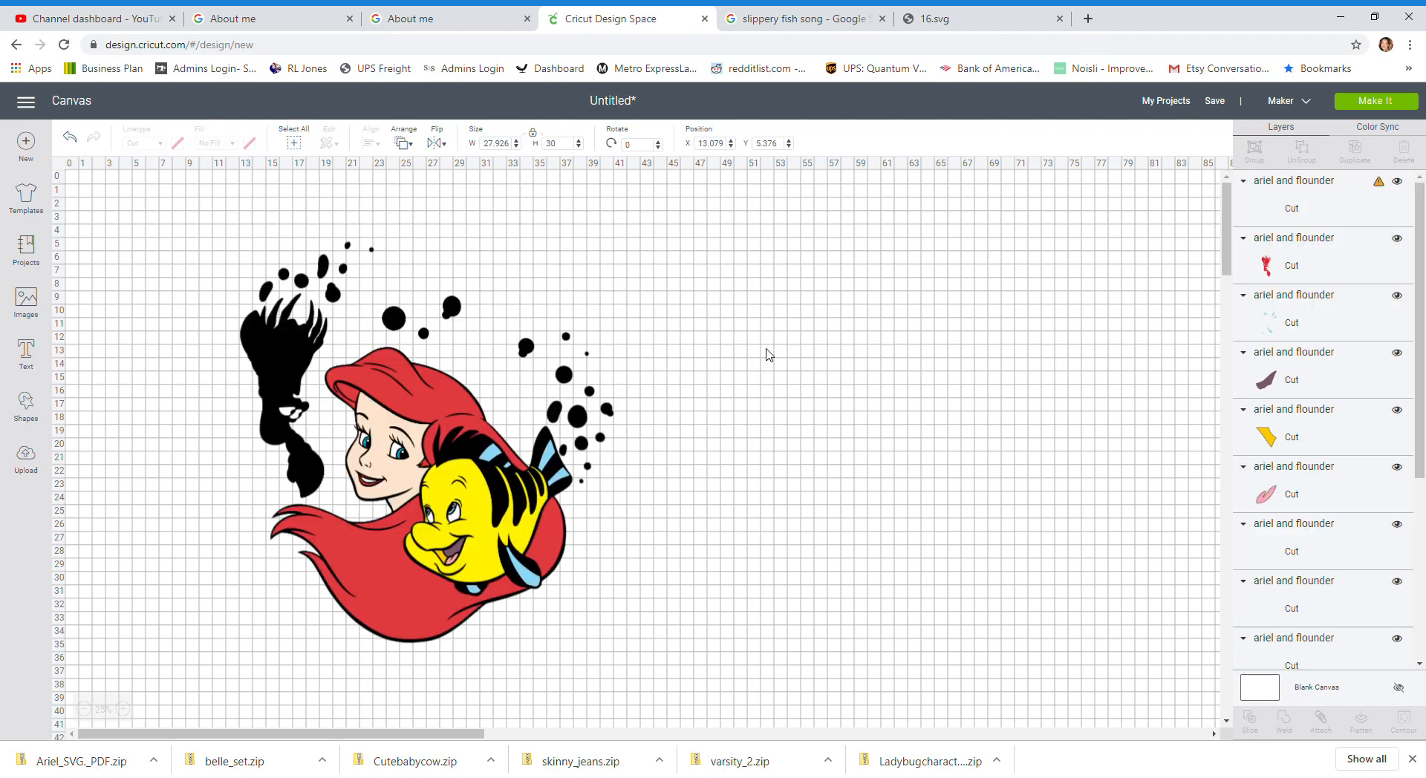
left_click_drag(240, 349, 290, 414)
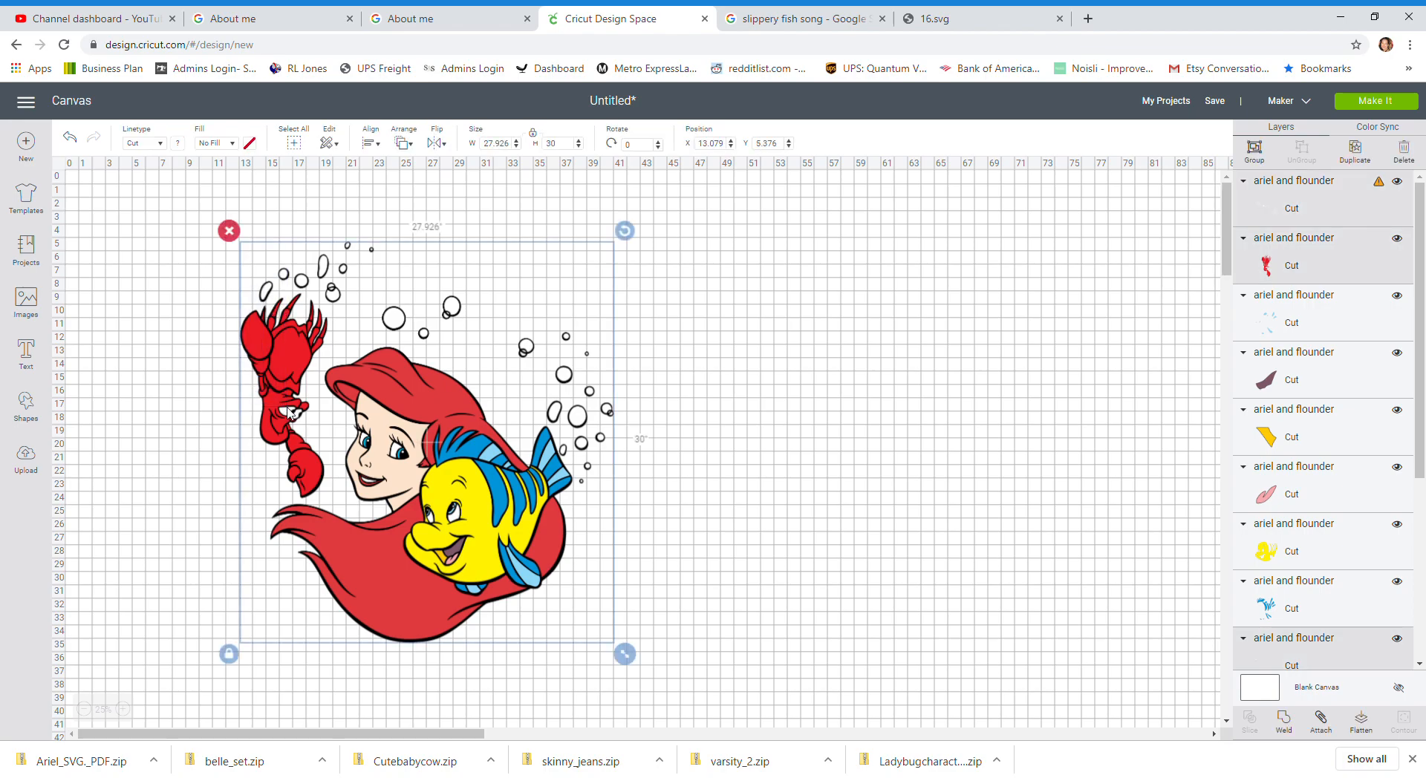
left_click(758, 398)
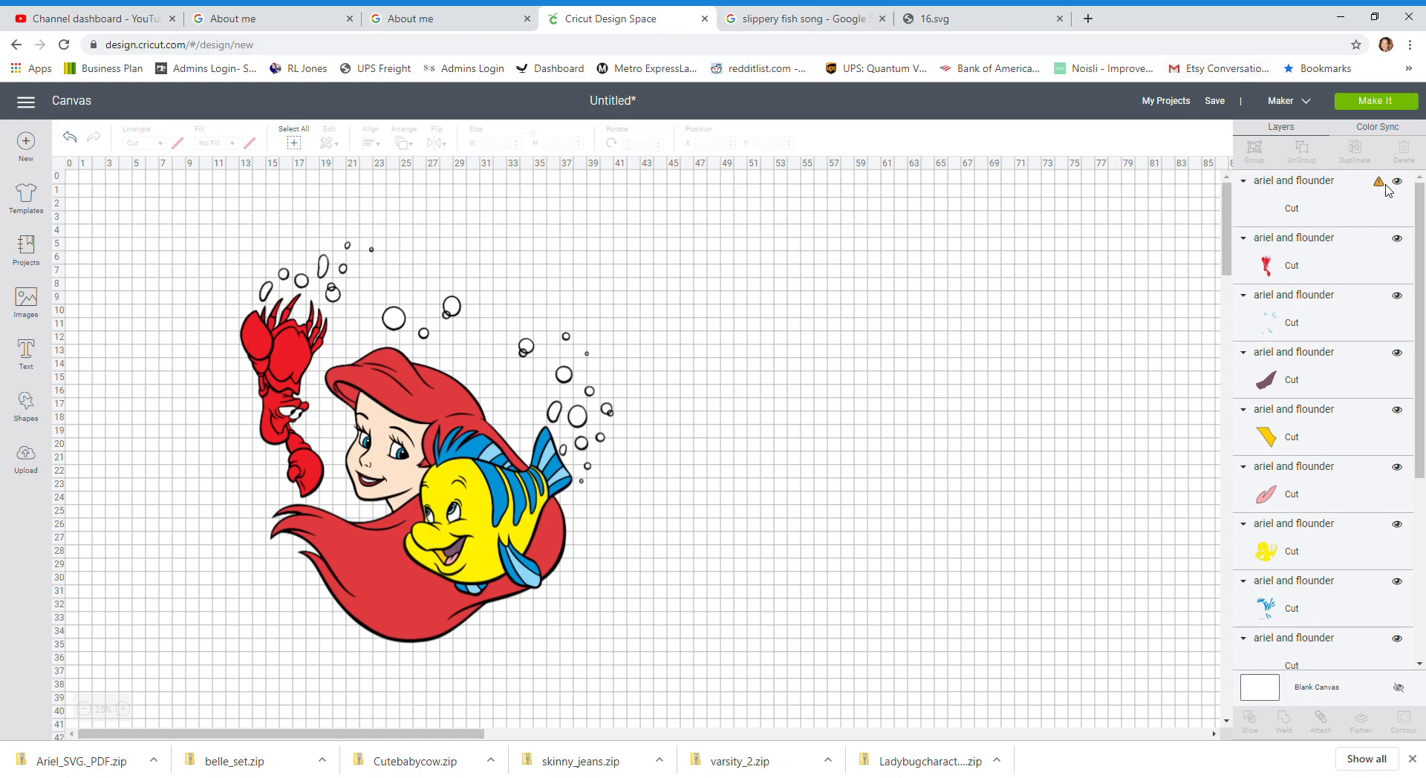
Step: Move the white outline layer off to the right of the design
left_click_drag(1420, 249, 1421, 451)
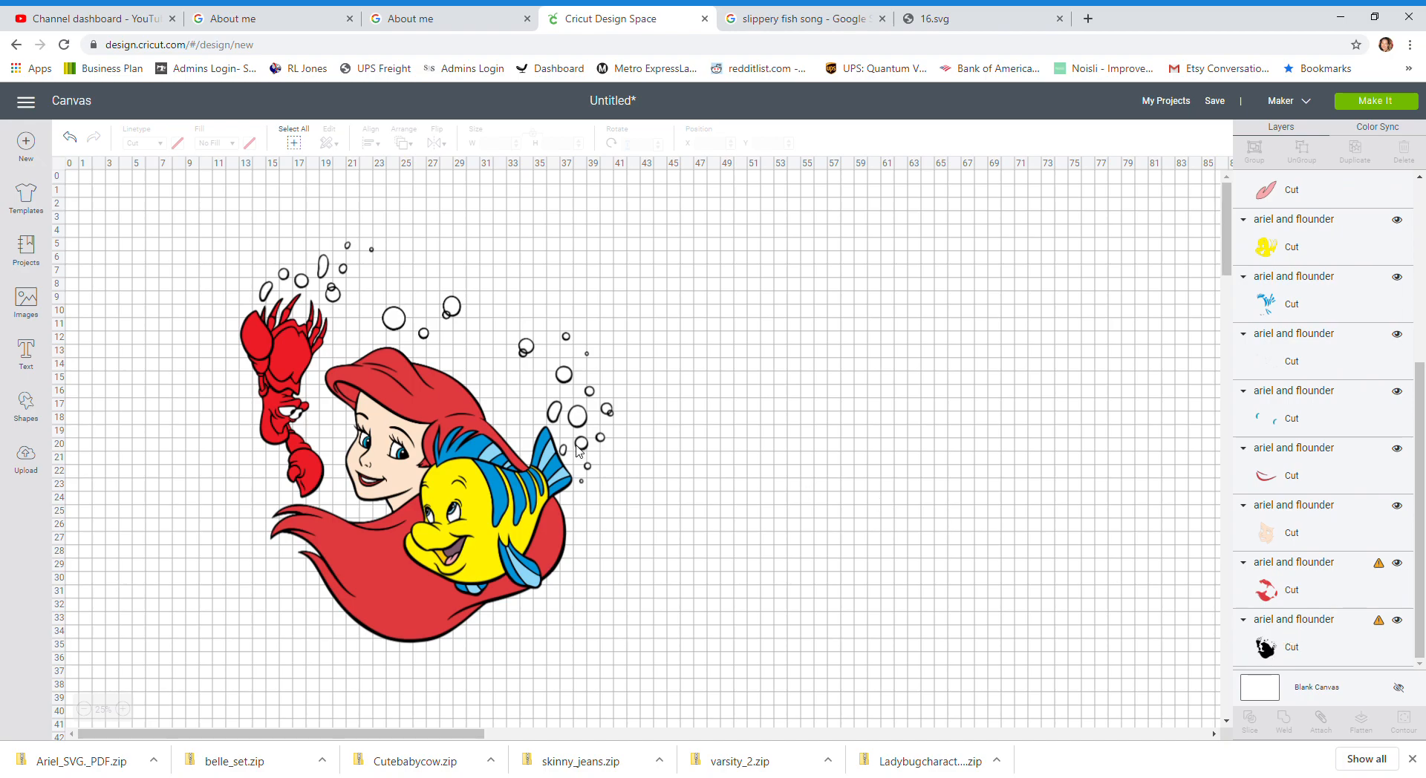
left_click(462, 412)
left_click_drag(447, 387, 926, 364)
left_click(729, 202)
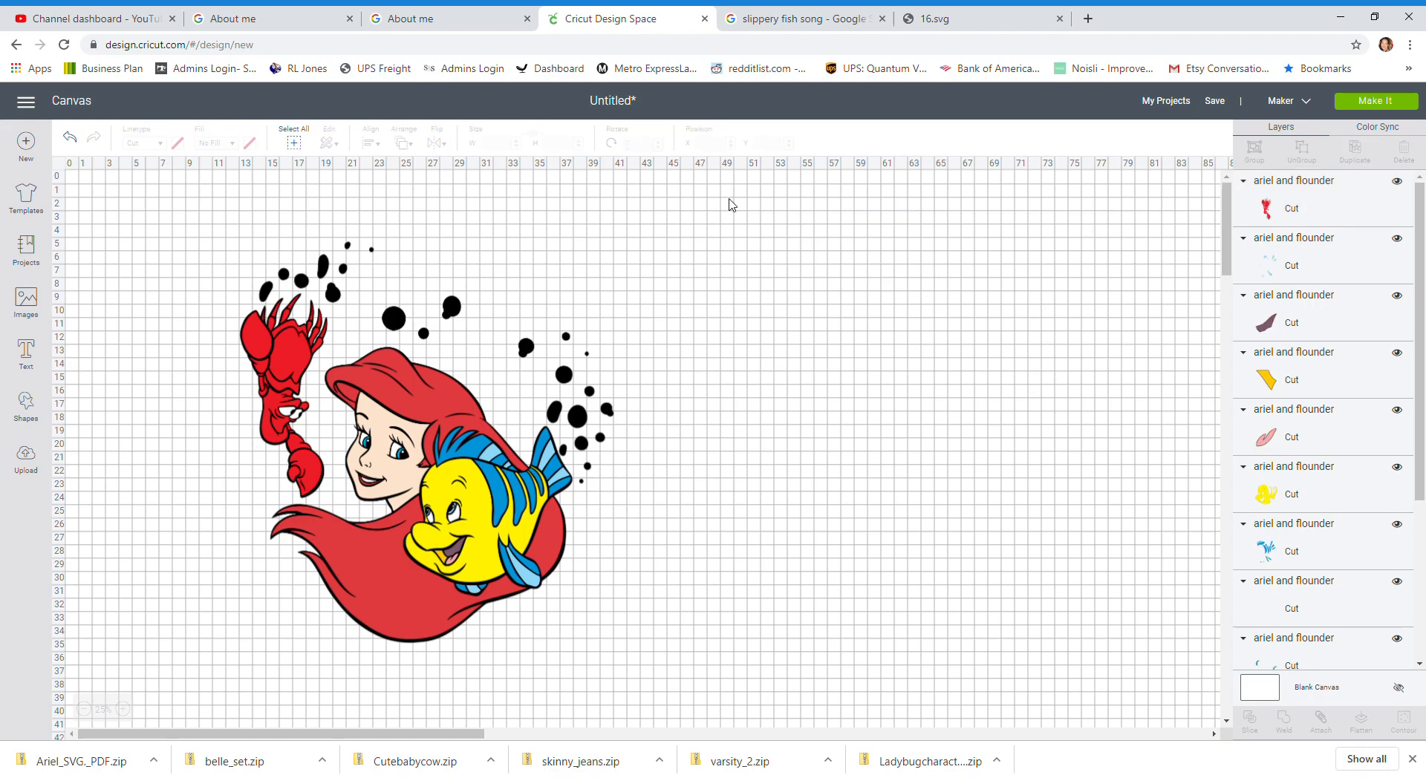
Step: Move the black layer below the design and the red Sebastian layer to the right
left_click_drag(494, 302, 455, 689)
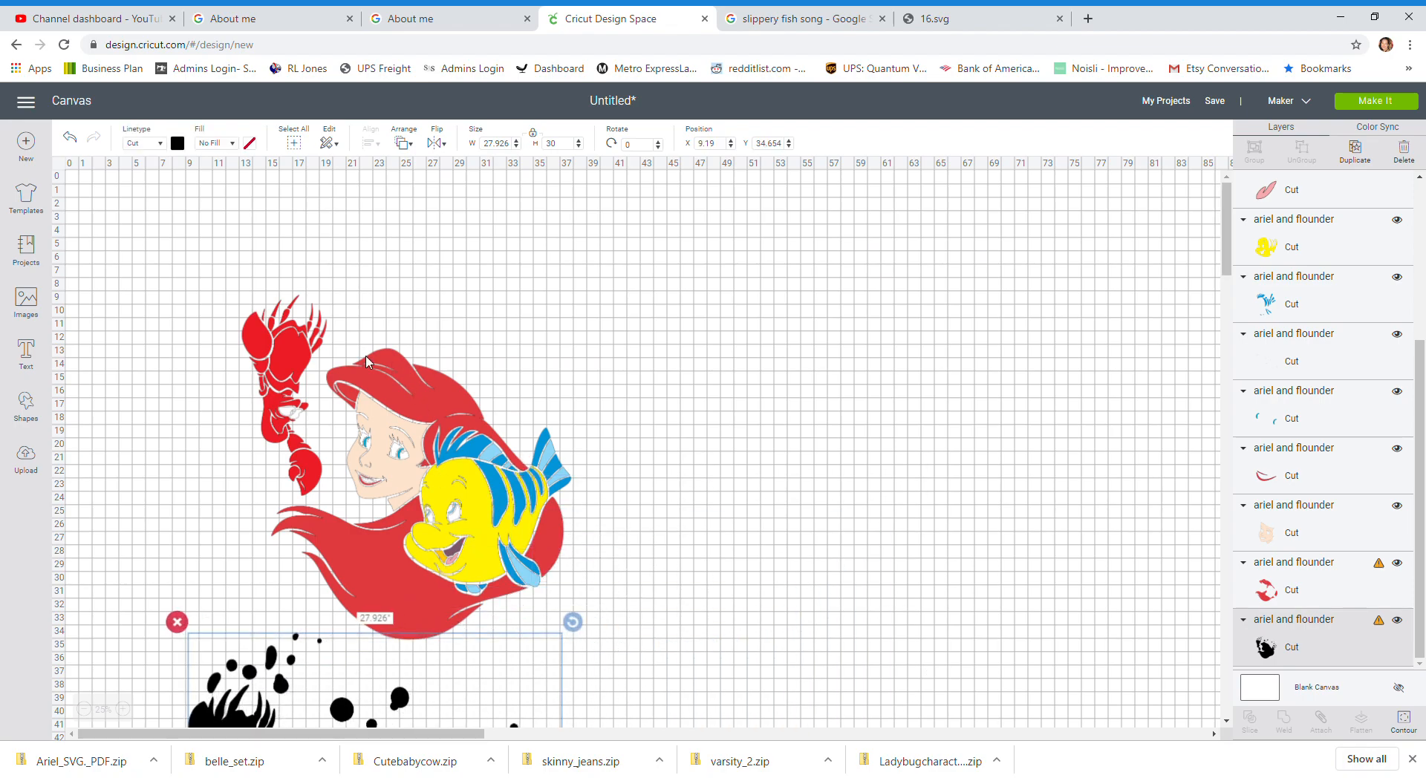
left_click(347, 277)
left_click_drag(347, 276, 882, 382)
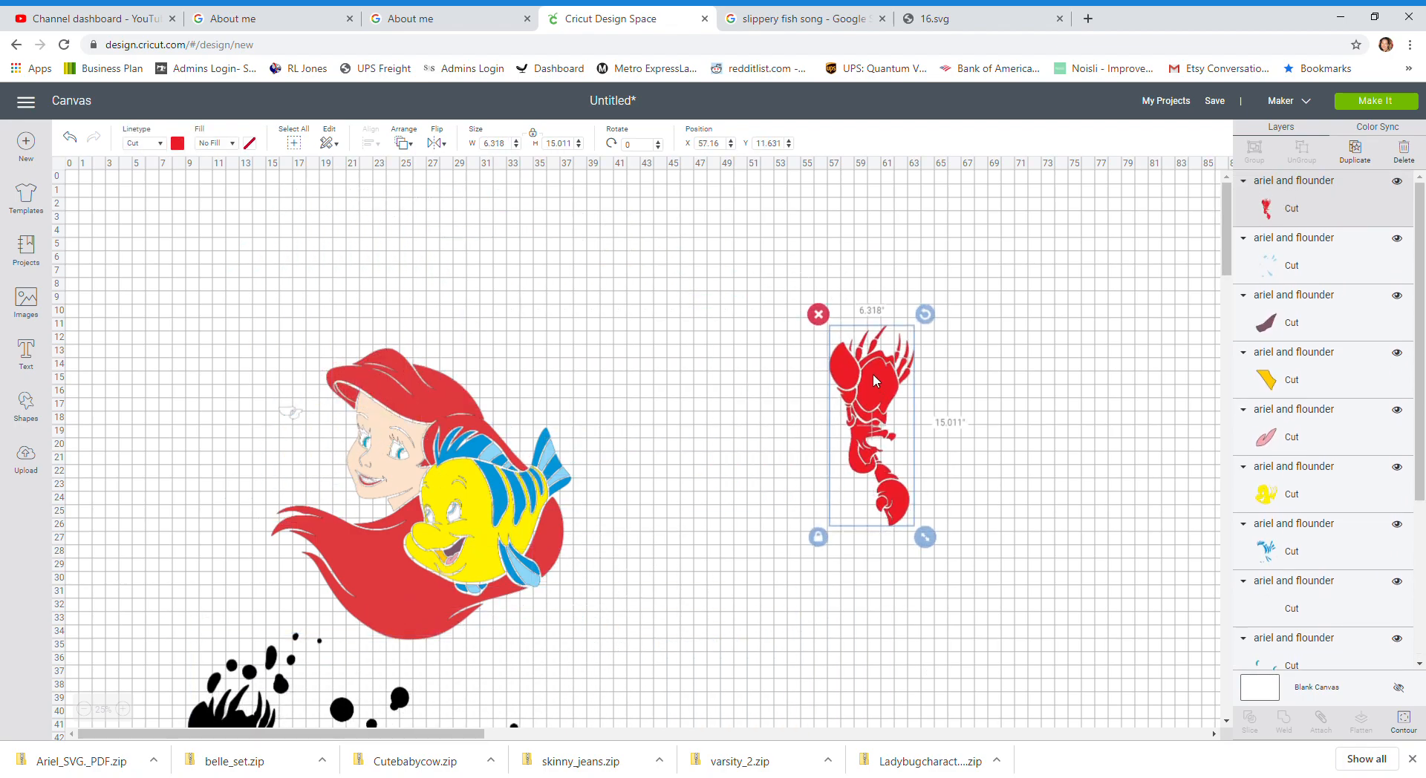
left_click(820, 316)
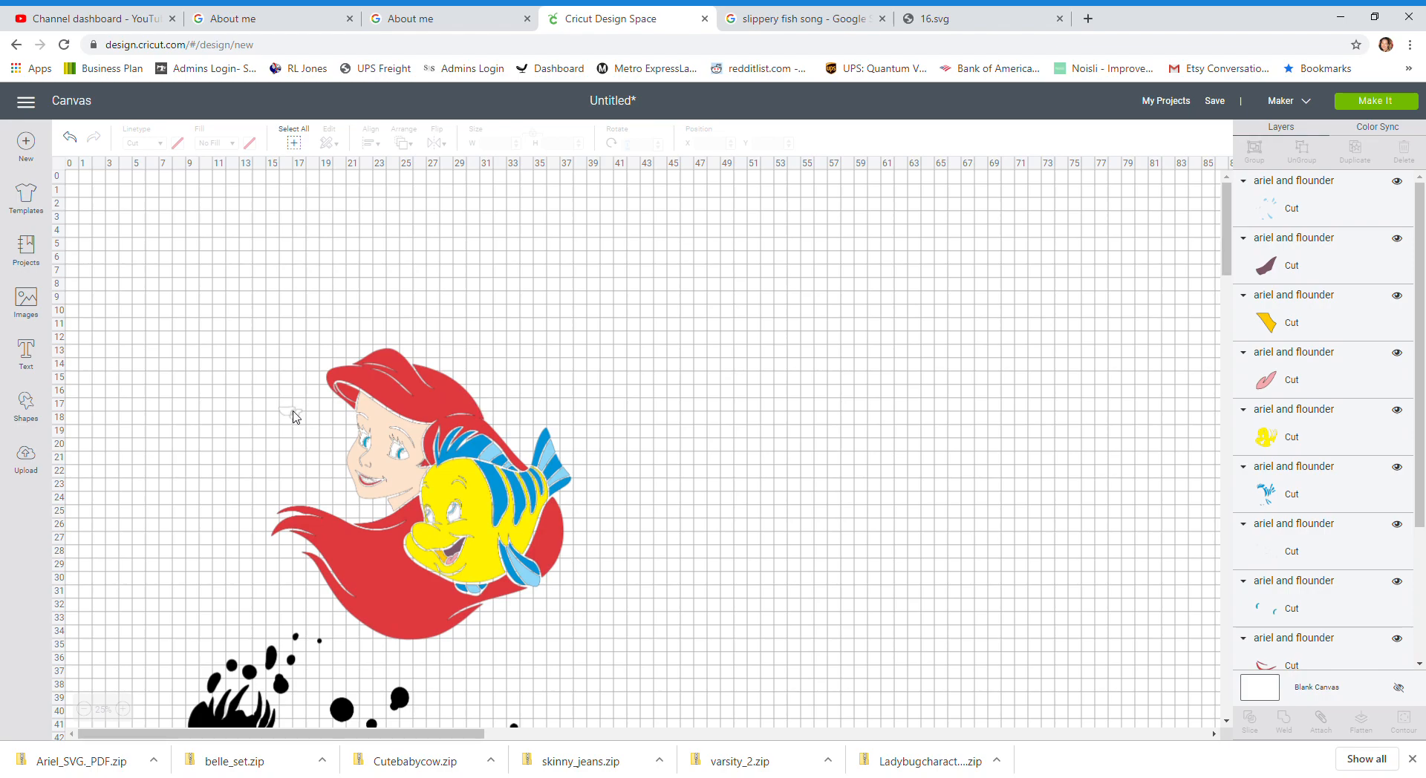
Step: Move the small white detail layer to the right of the design
left_click(292, 418)
left_click_drag(292, 421, 855, 310)
left_click(796, 441)
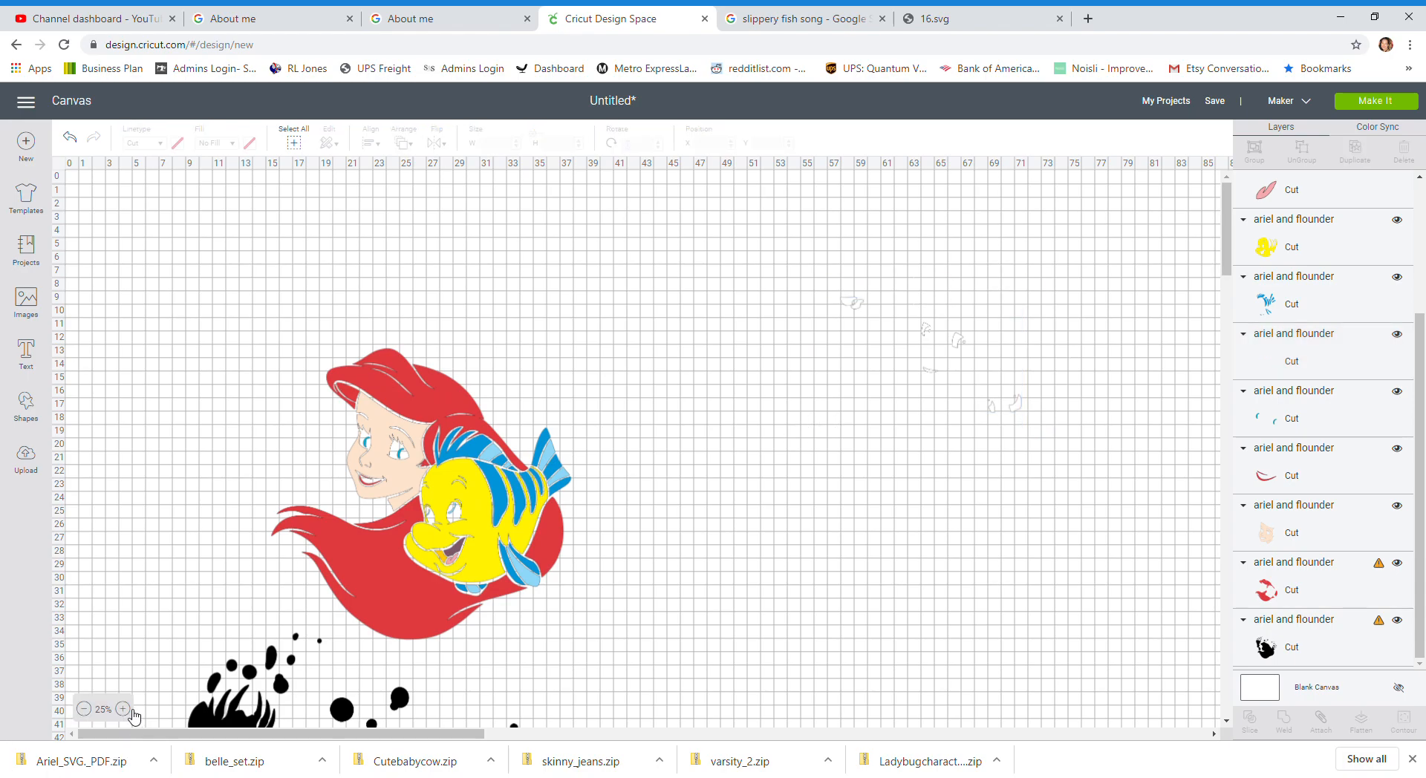
Step: Add a square, place it over the small white detail pieces, and slice them together
left_click(125, 710)
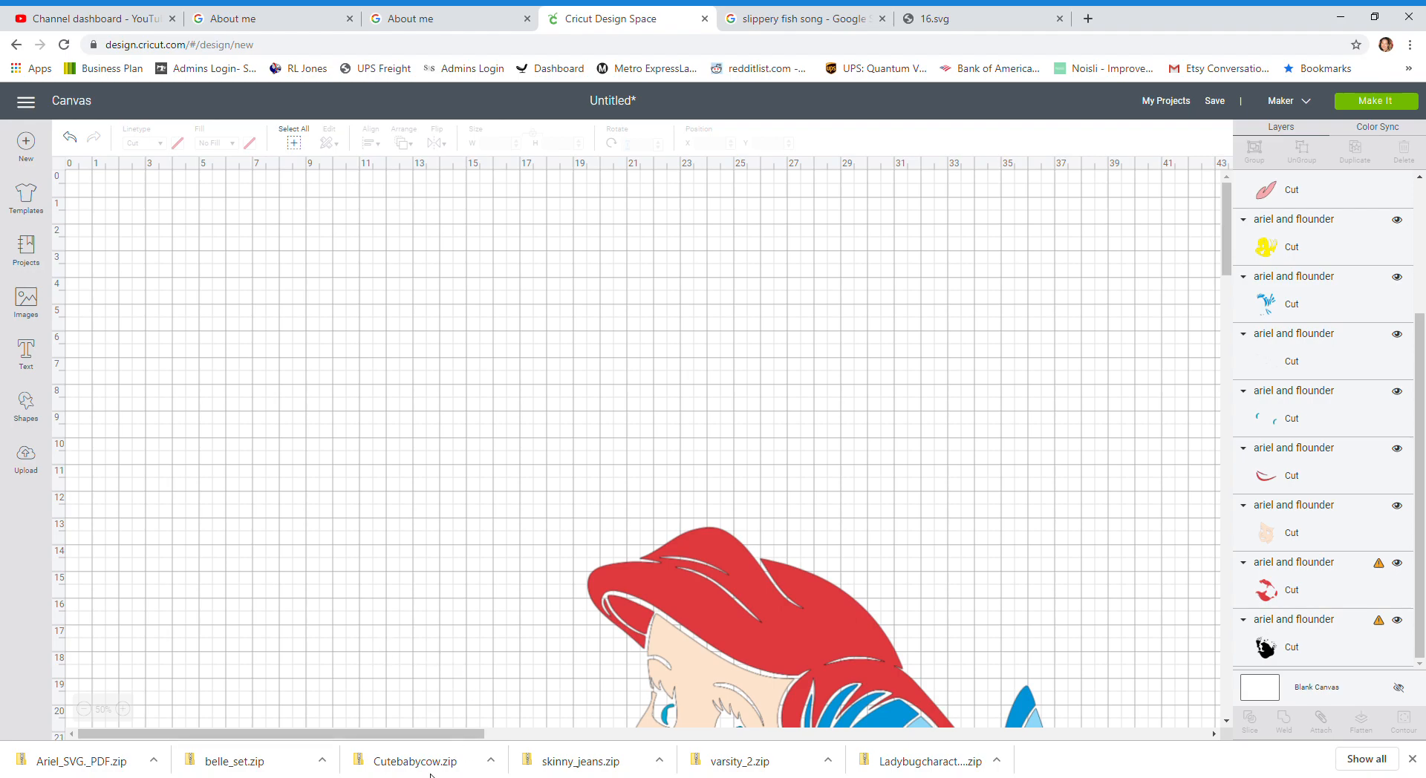
left_click_drag(449, 735, 791, 740)
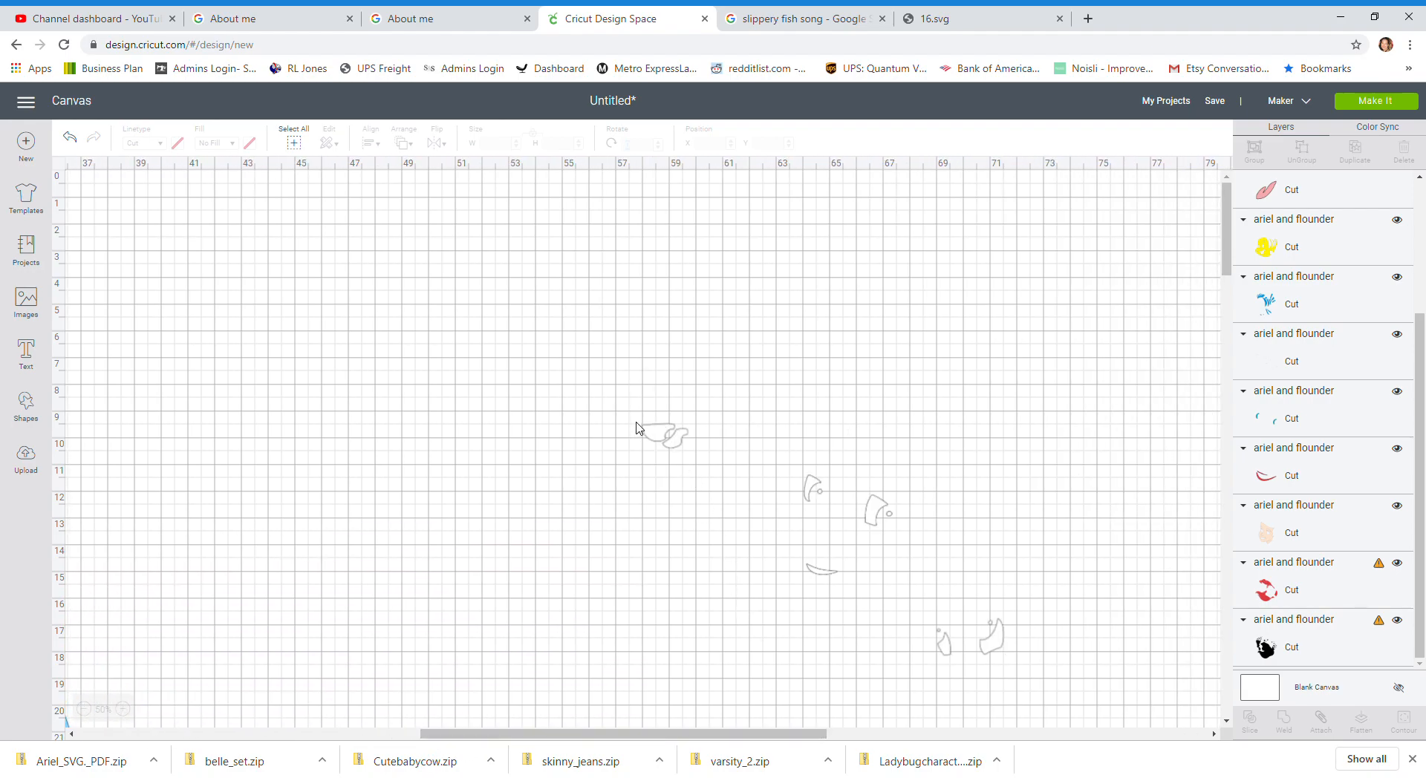
left_click(23, 408)
left_click(88, 303)
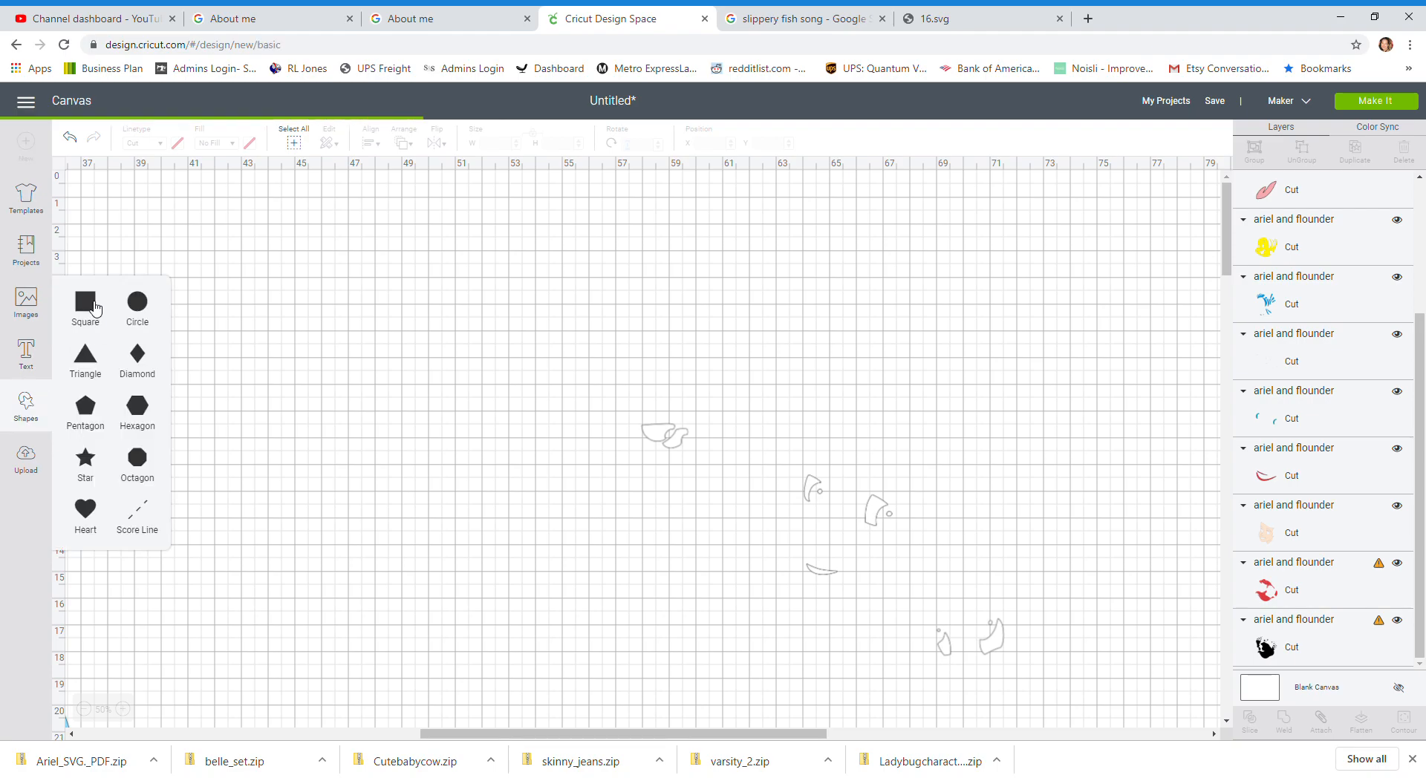
left_click_drag(596, 733, 289, 732)
left_click_drag(119, 267, 976, 431)
left_click_drag(475, 735, 567, 728)
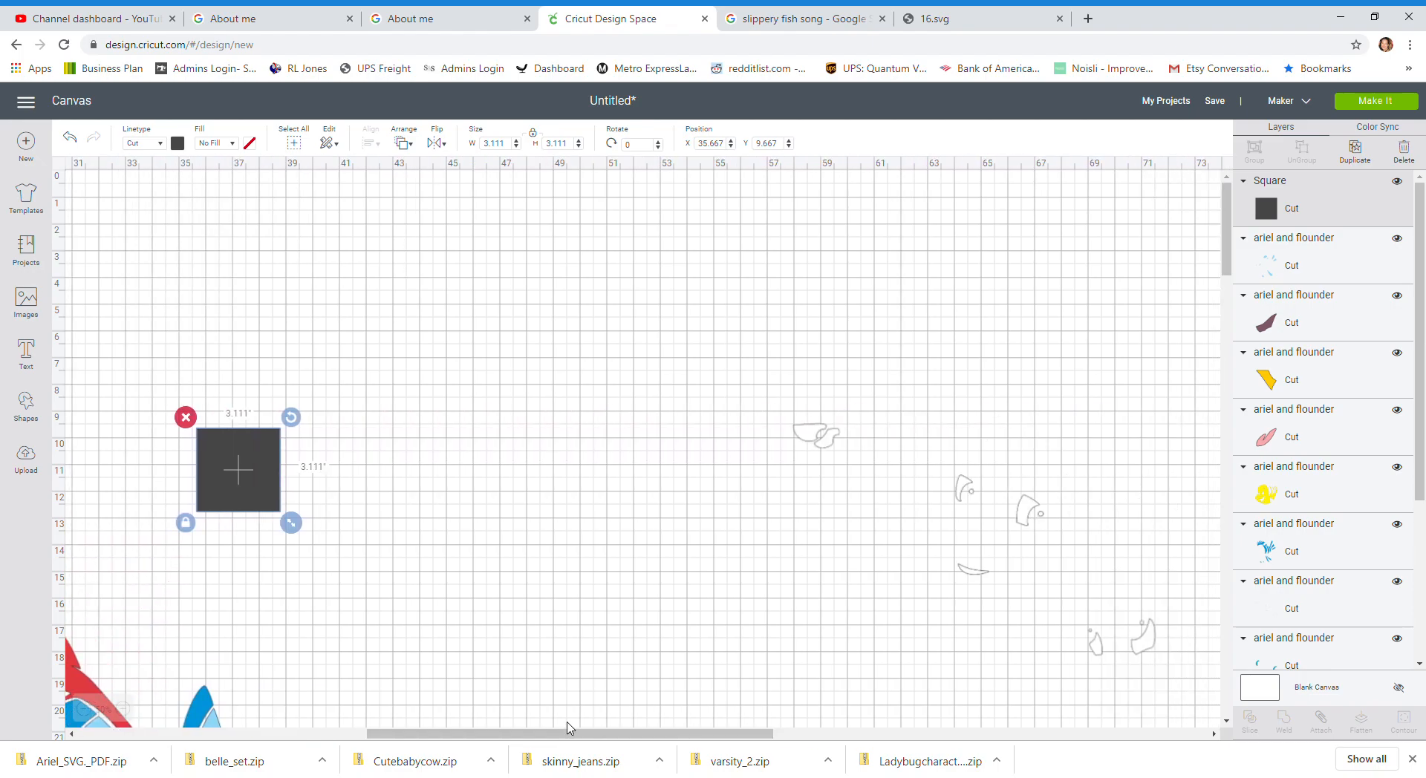
left_click_drag(233, 452, 815, 430)
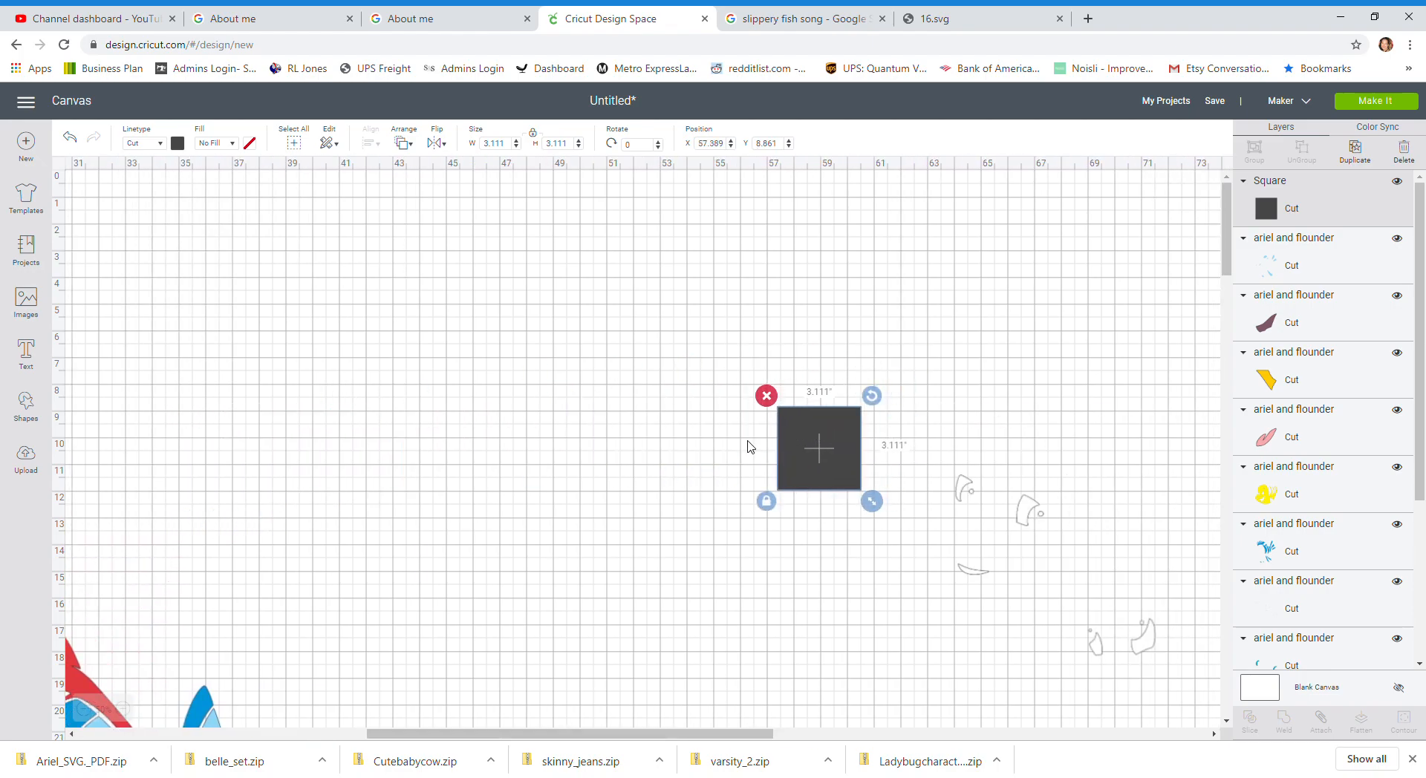
left_click(682, 452)
left_click_drag(677, 377, 988, 587)
left_click(1249, 724)
Step: Delete the three slice result pieces from the canvas
left_click(832, 440)
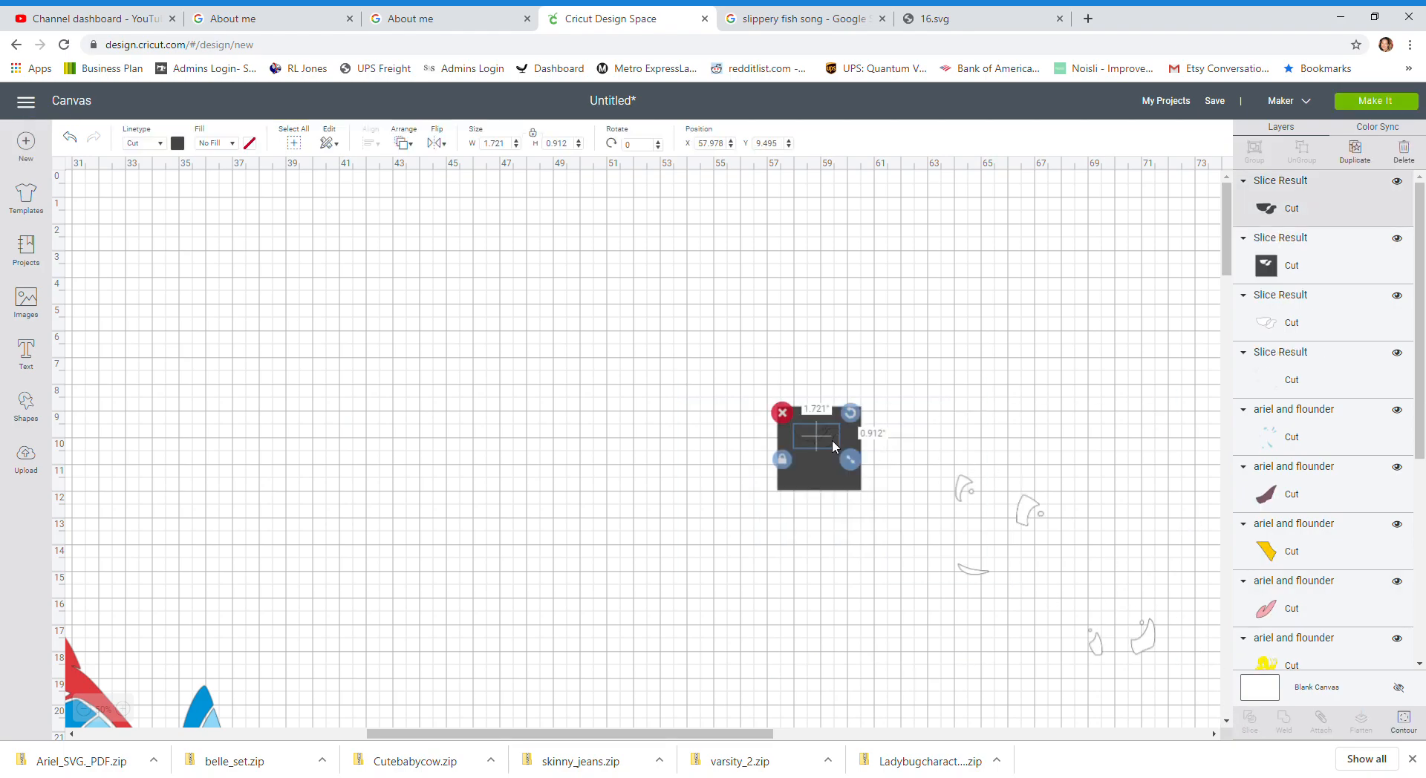
key("Delete")
left_click(831, 466)
key("Delete")
left_click(829, 438)
key("Delete")
Step: Move the light blue and yellow Flounder layers to the right of the design
left_click_drag(478, 736, 287, 737)
scroll(286, 543, "down", 5)
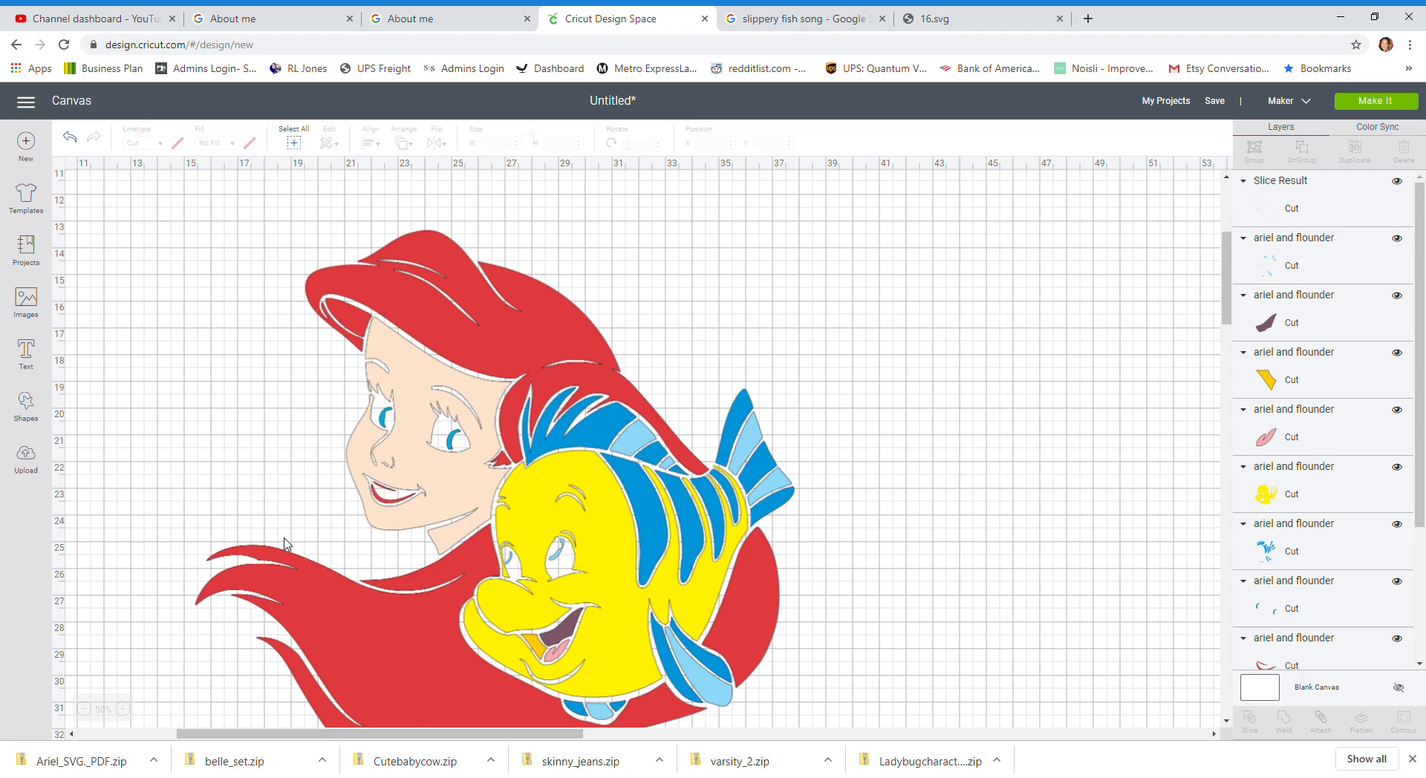
scroll(286, 543, "down", 4)
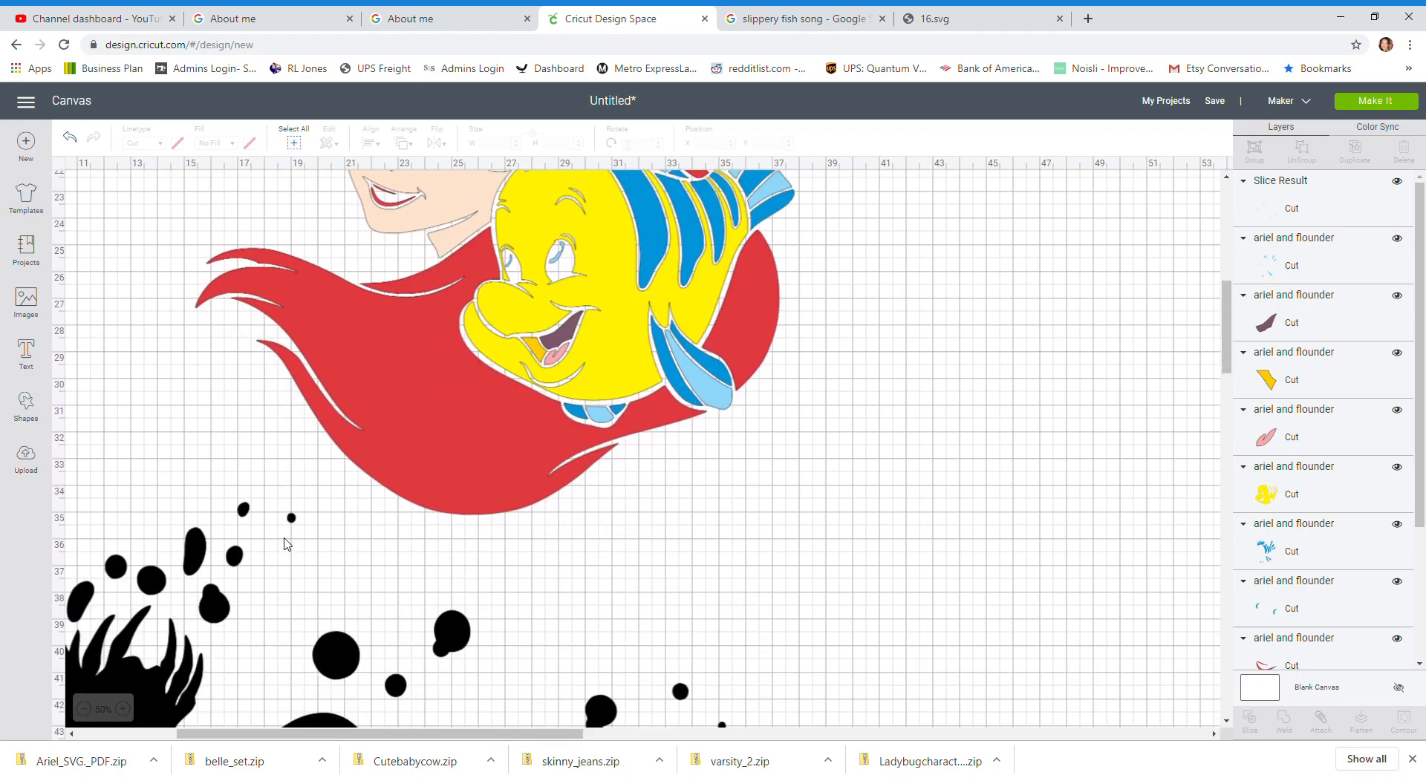
scroll(286, 544, "up", 4)
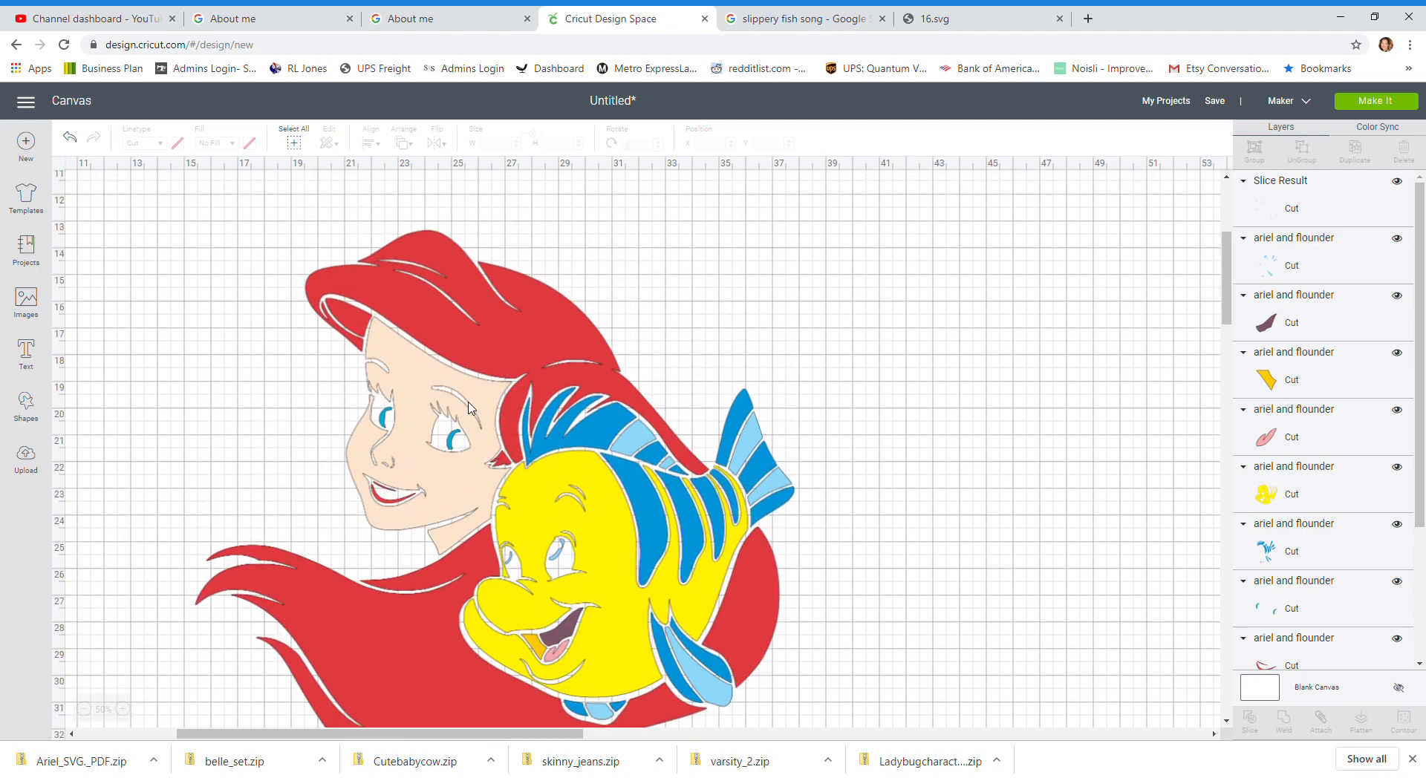
left_click(85, 710)
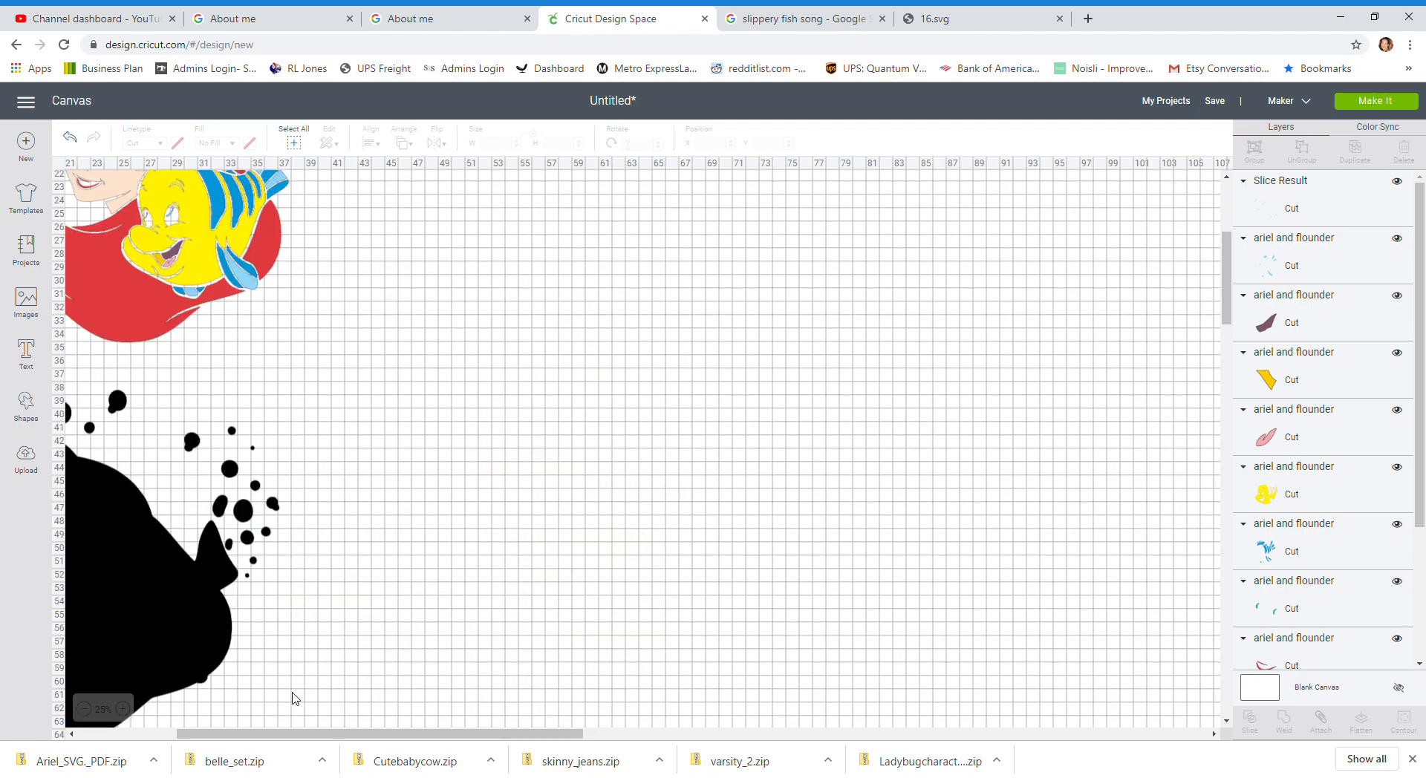
left_click_drag(304, 737, 206, 737)
scroll(362, 557, "up", 6)
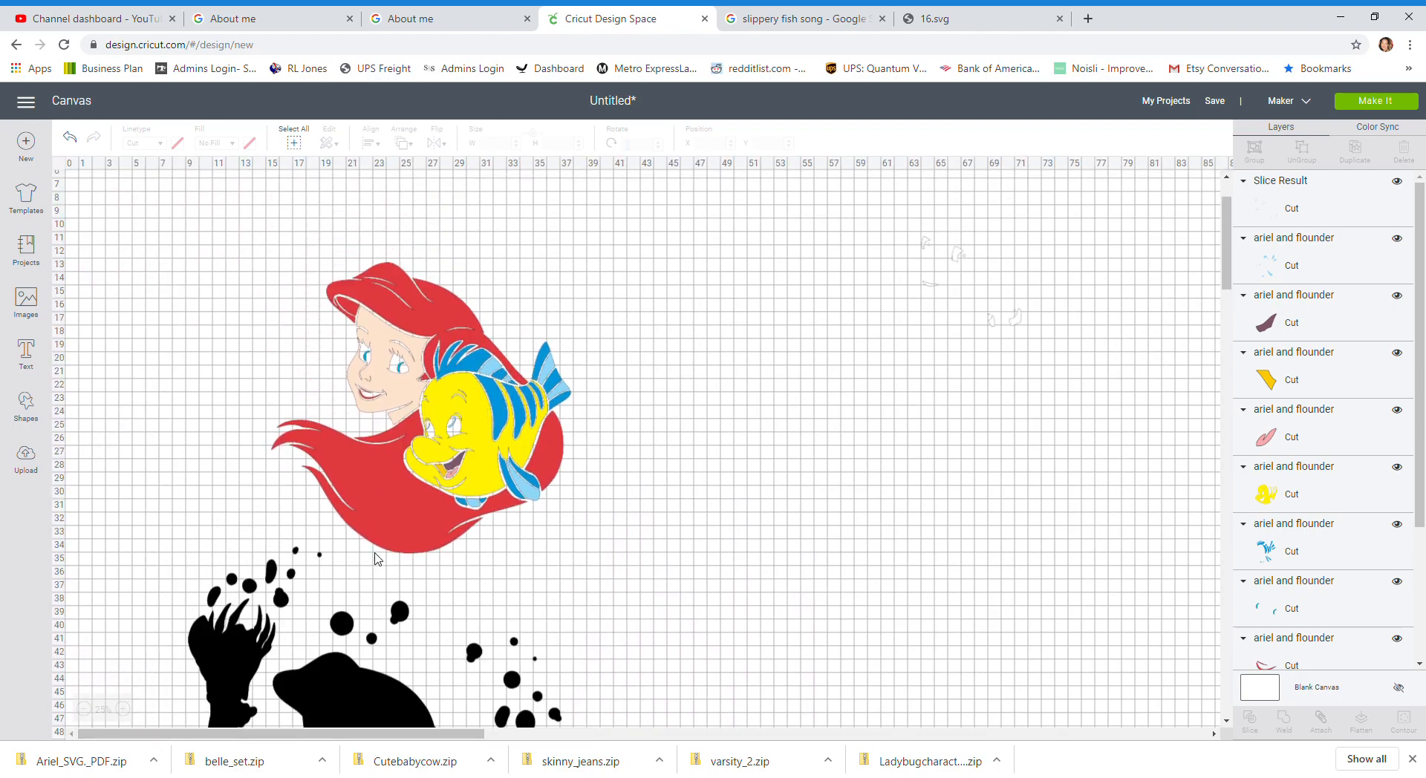
left_click_drag(466, 448, 992, 360)
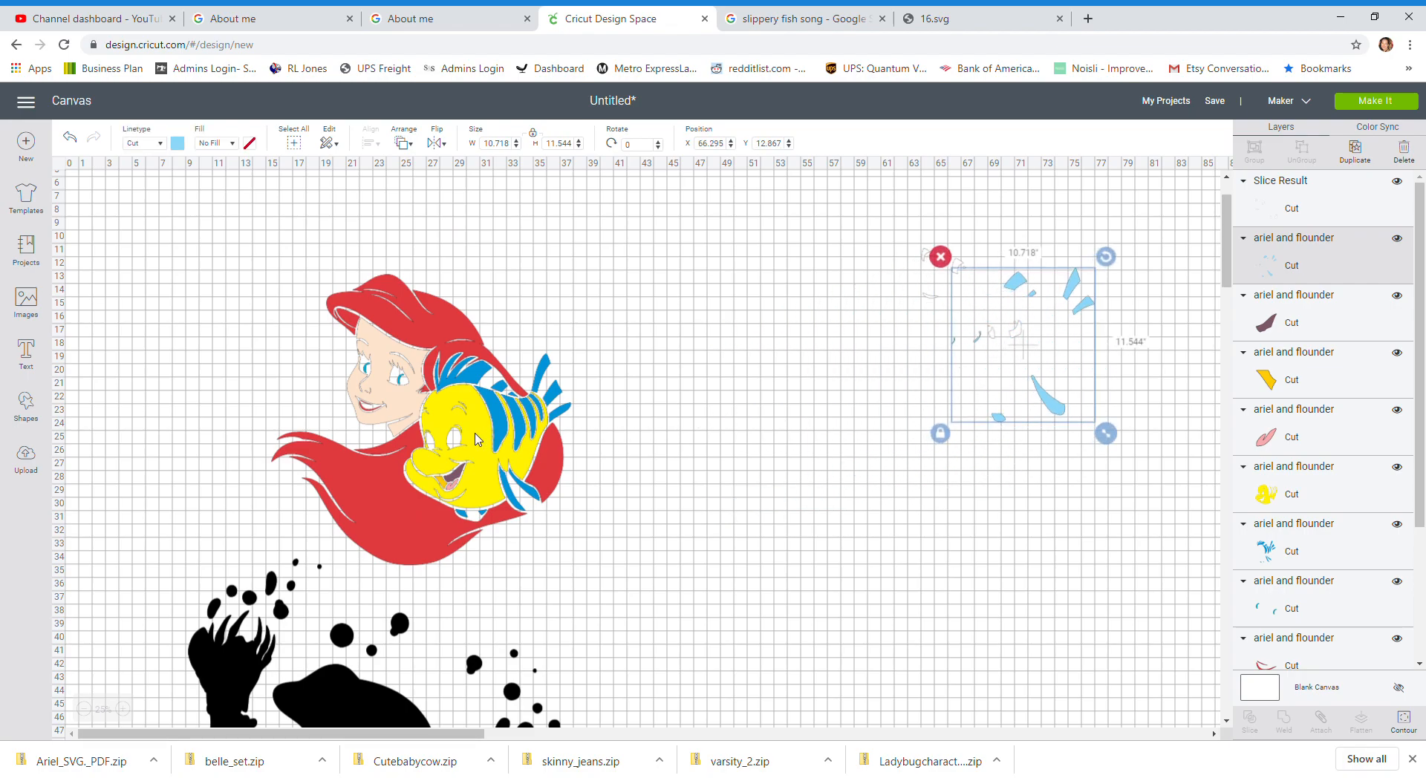
left_click_drag(487, 440, 947, 376)
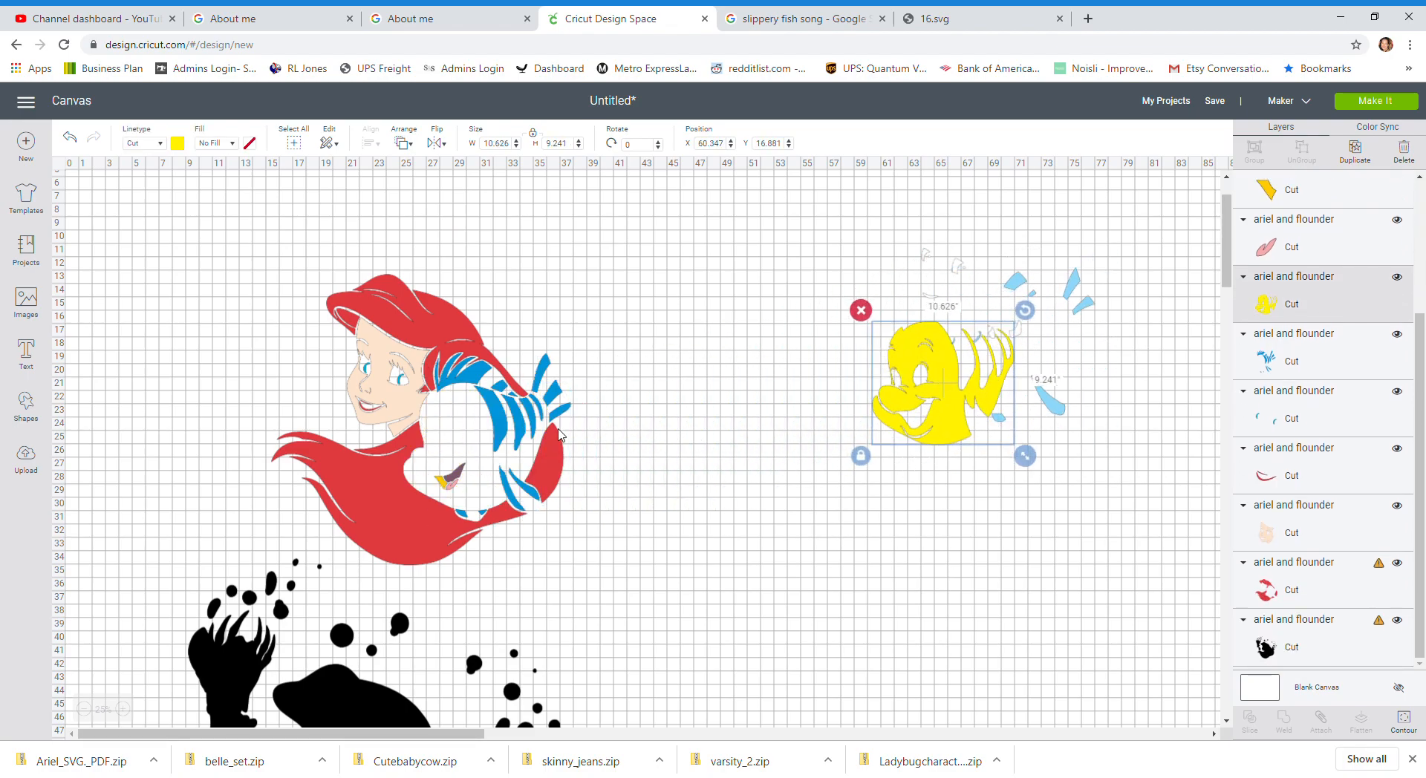
Step: Move the remaining blue, detail and red hair layers beside the yellow layer on the right
left_click_drag(504, 430, 877, 381)
left_click_drag(456, 476, 897, 376)
left_click_drag(440, 484, 802, 385)
left_click_drag(462, 485, 898, 382)
left_click_drag(407, 499, 793, 455)
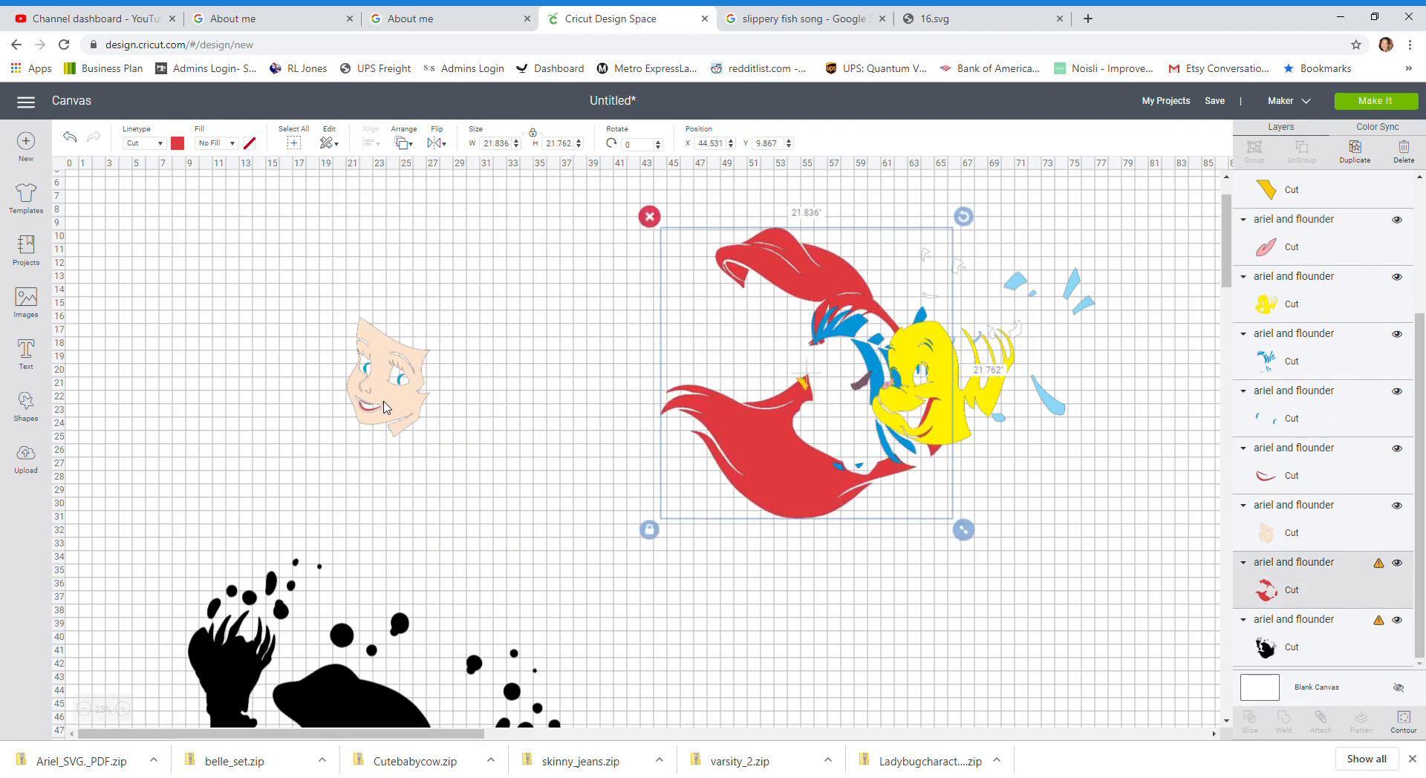
Step: Move the skin-tone face layer back beside the red hair of the design
left_click_drag(386, 409, 618, 393)
scroll(425, 471, "down", 4)
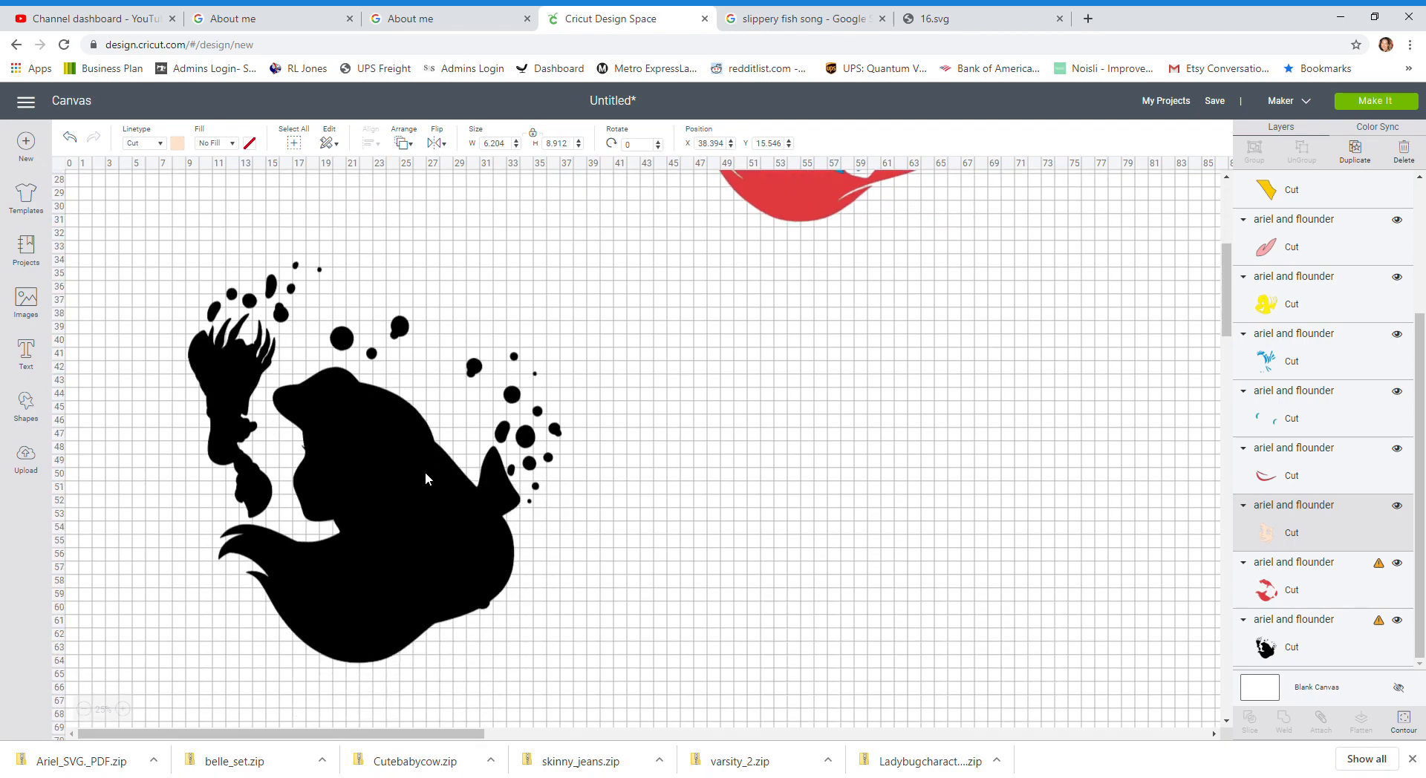
Step: Hide the hand and bubble contours of the black silhouette layer using Contour
left_click(425, 471)
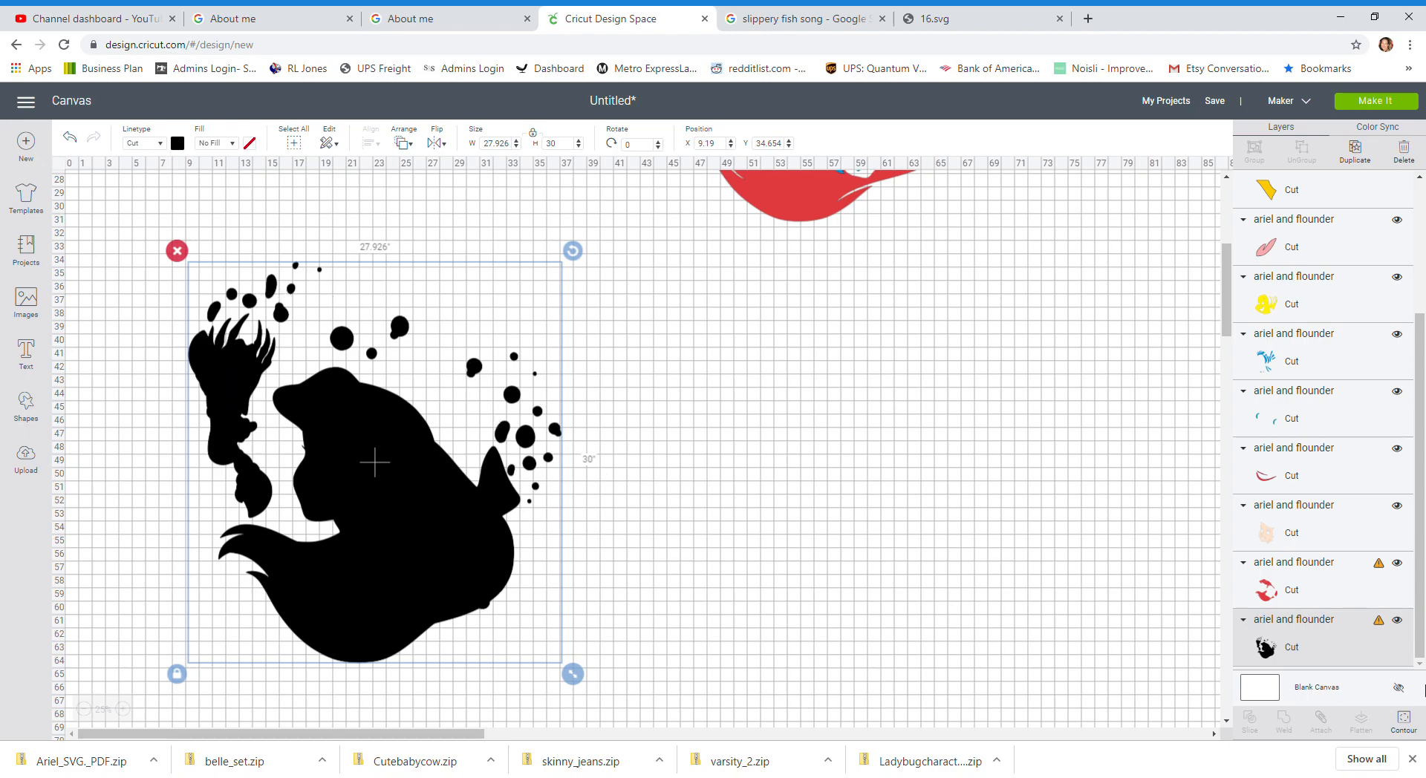
left_click(1401, 722)
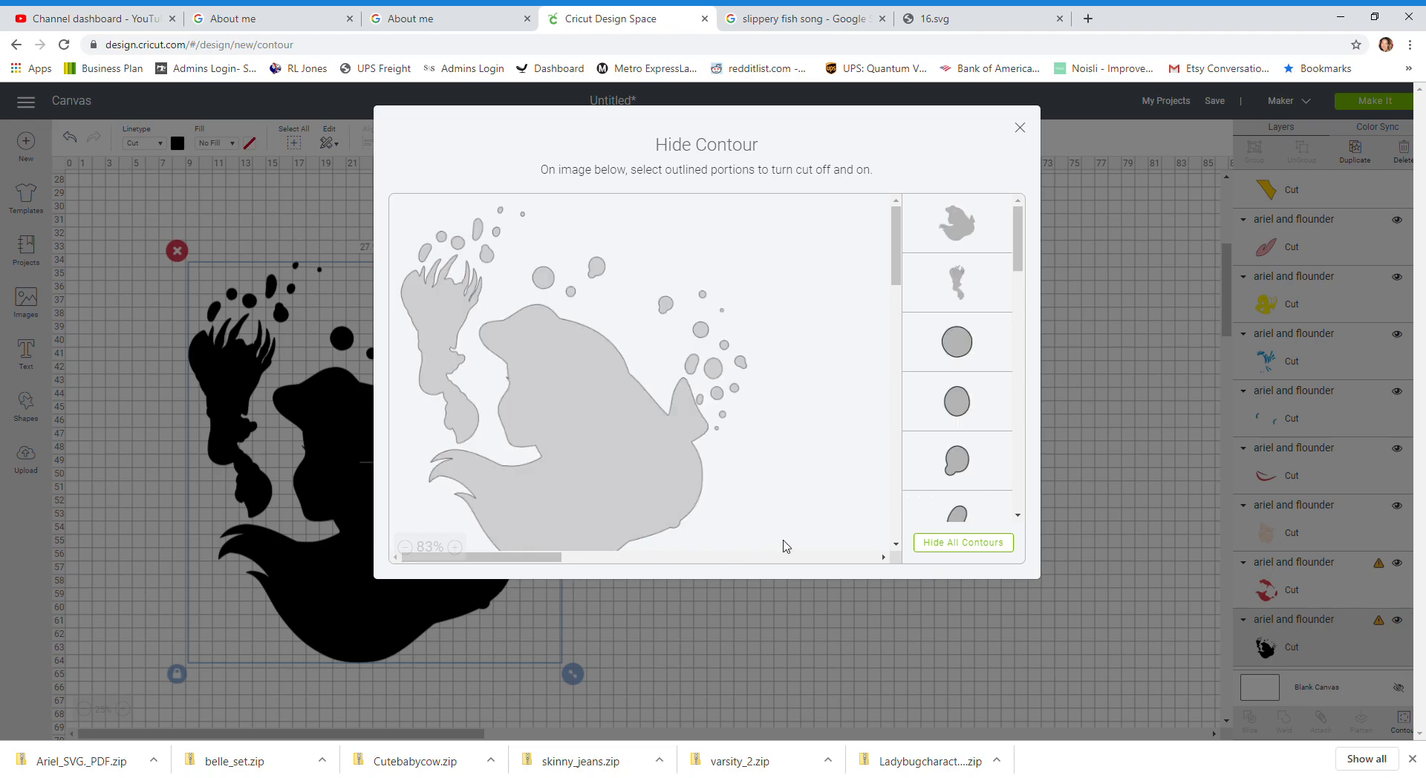
left_click(935, 557)
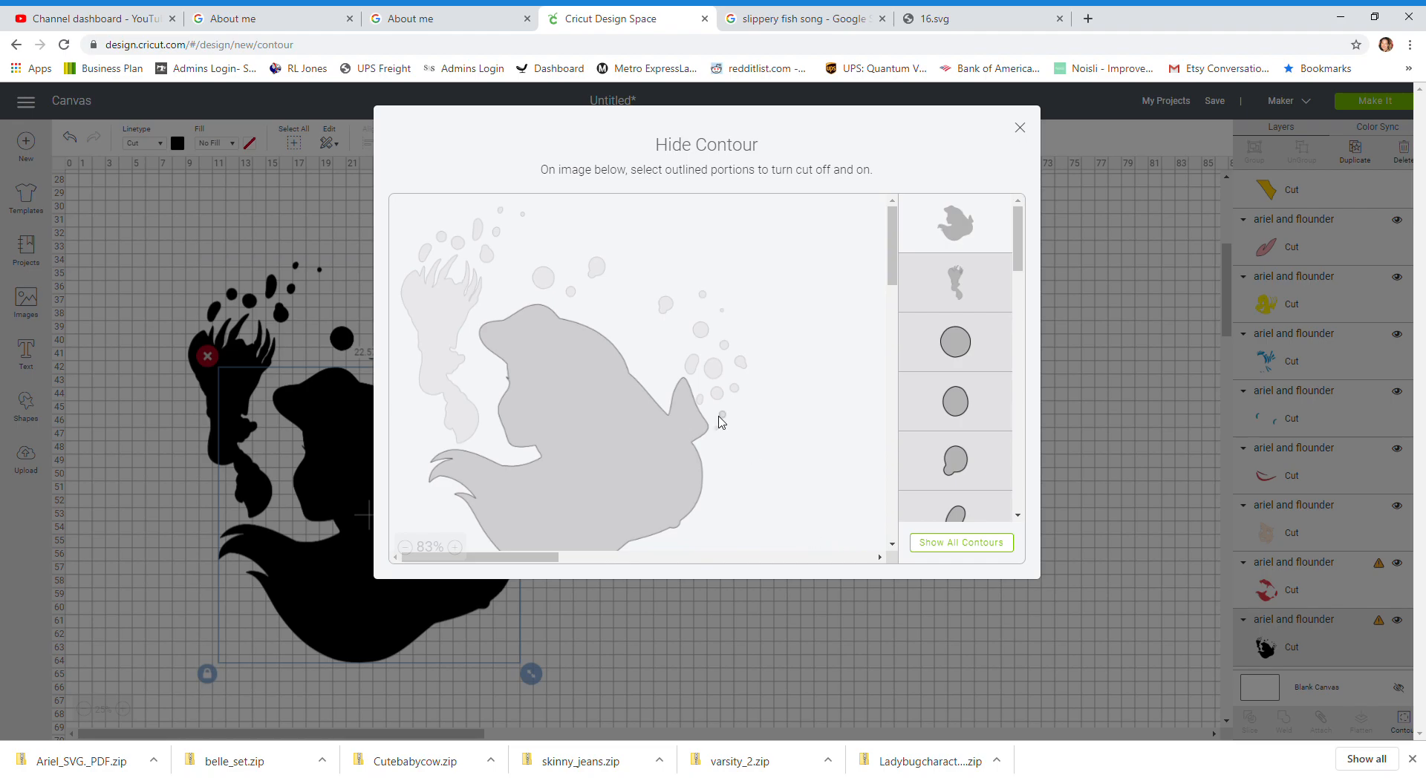
scroll(718, 422, "down", 2)
scroll(717, 416, "up", 3)
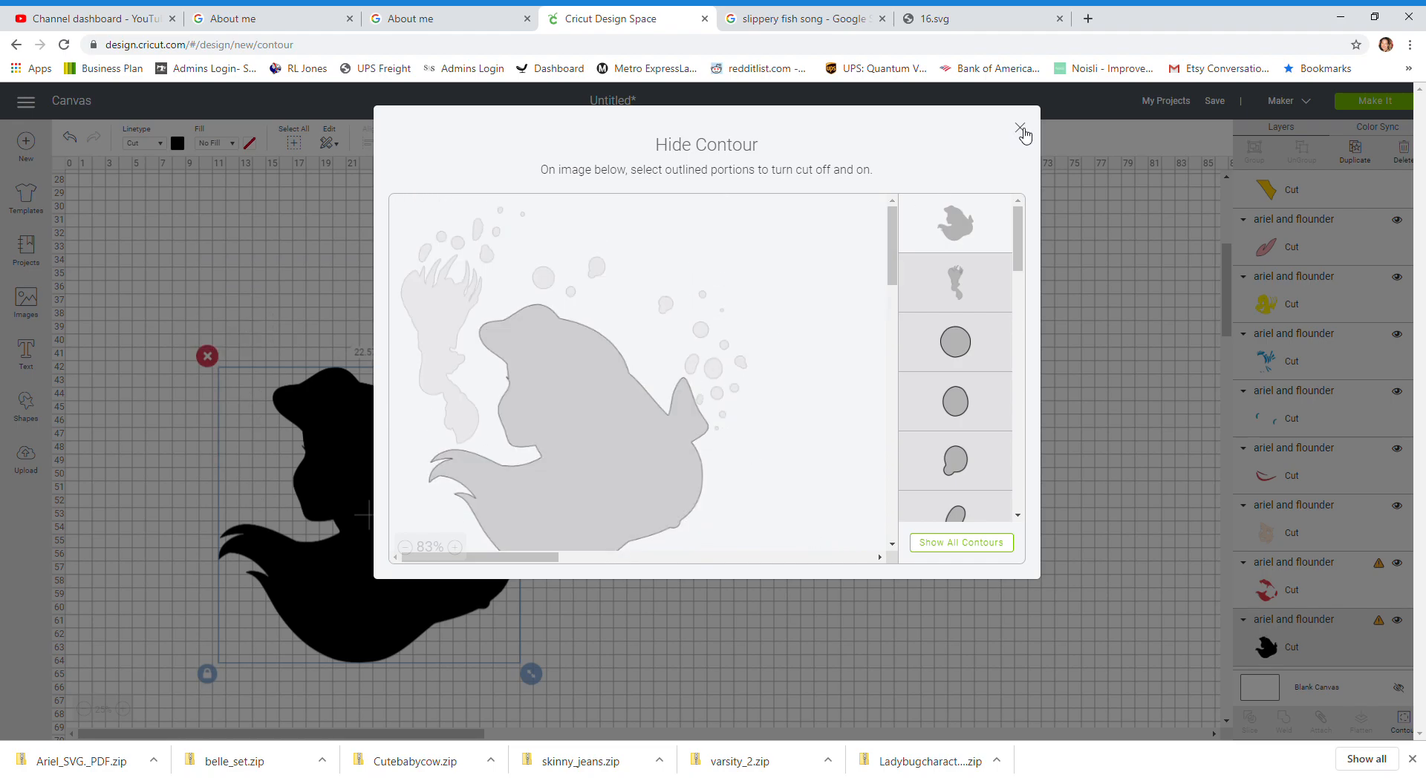
left_click(1020, 128)
Step: Move the black silhouette slightly upward on the canvas
left_click_drag(447, 564, 436, 474)
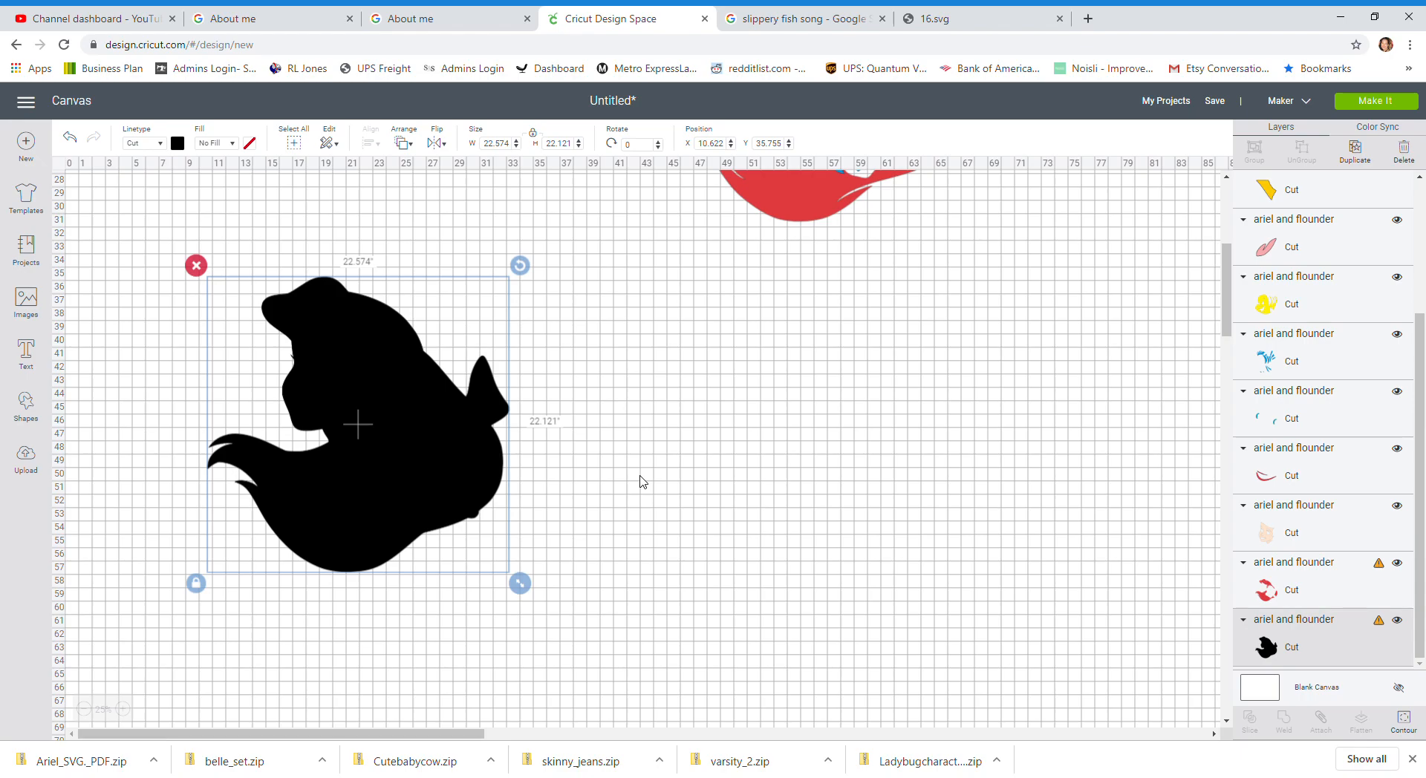
scroll(642, 482, "up", 3)
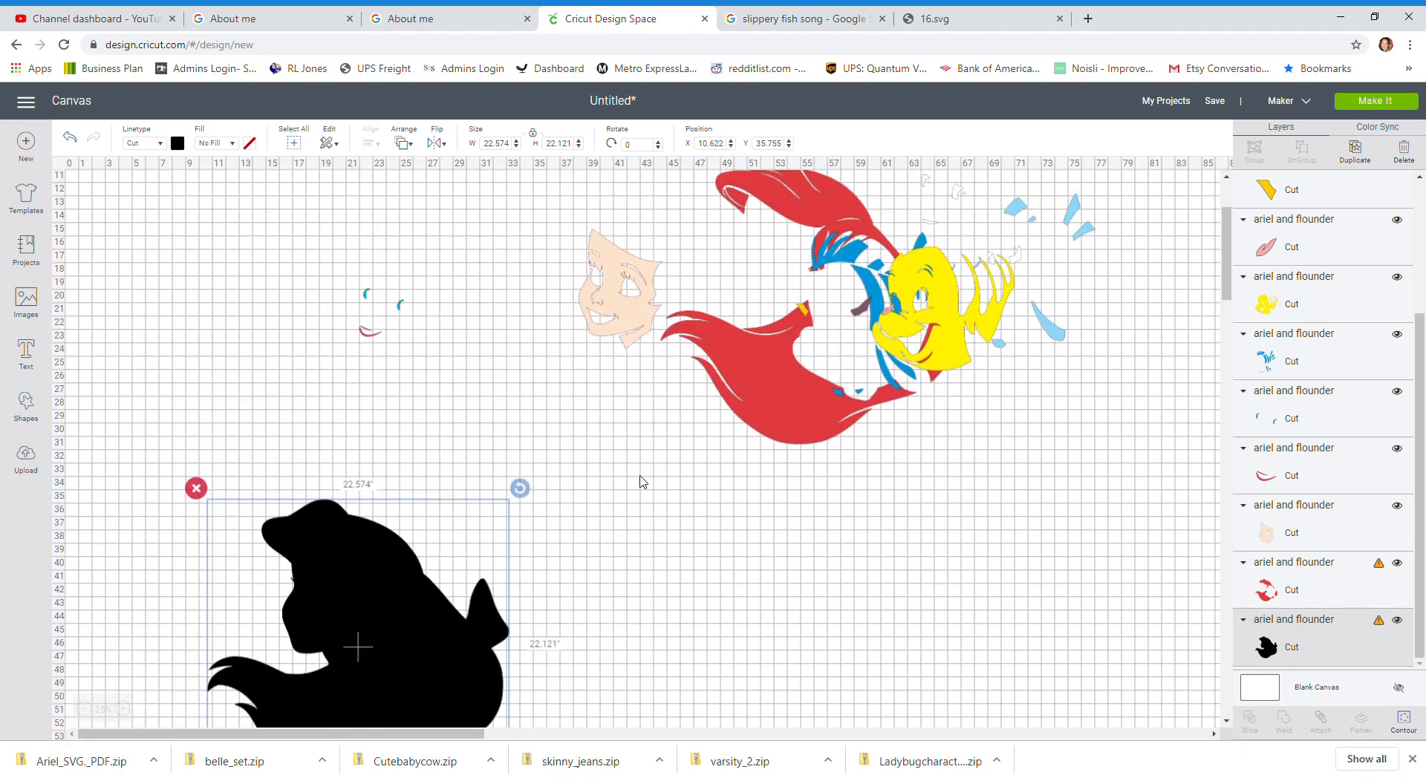
scroll(643, 482, "down", 2)
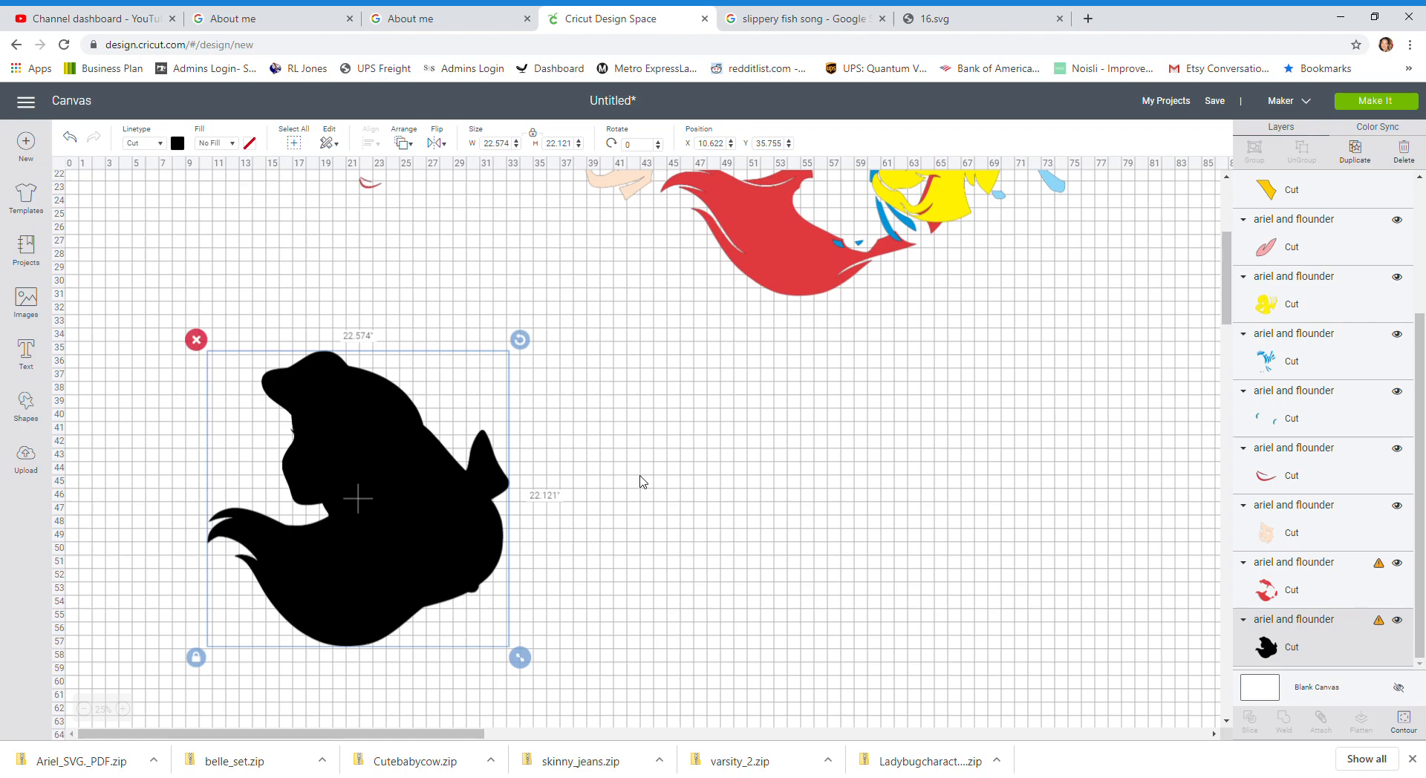
scroll(641, 482, "up", 3)
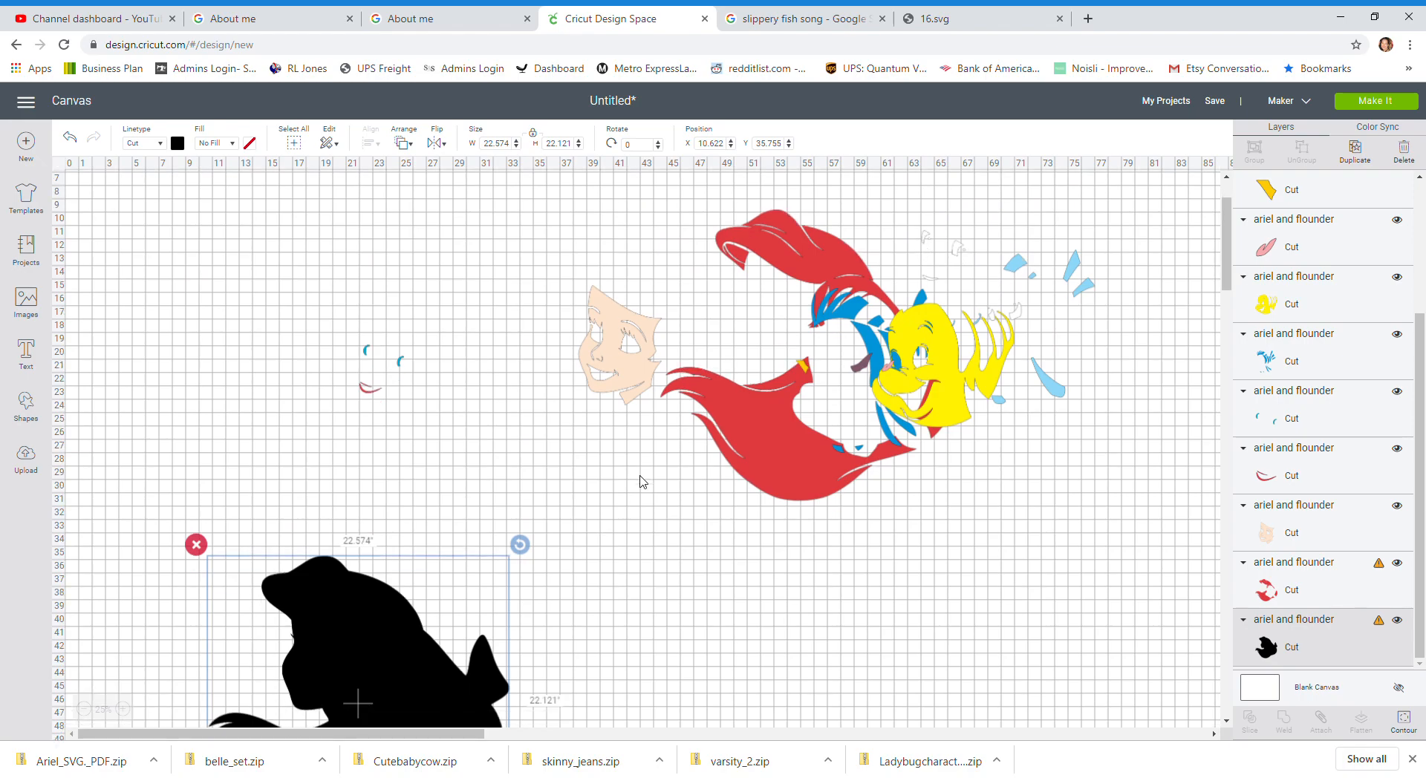
scroll(638, 482, "down", 3)
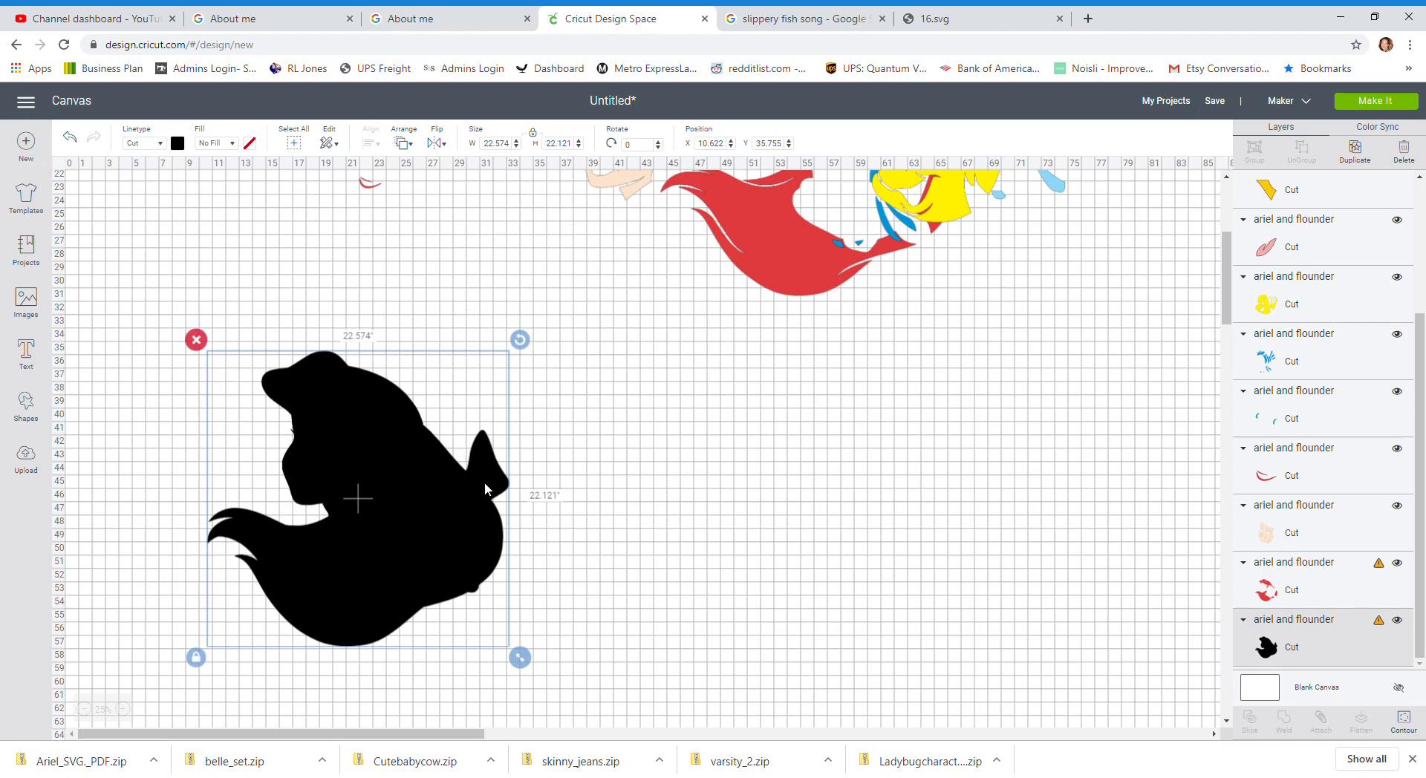
Step: Select all layers and enlarge them together to about 75 by 54 inches
left_click(294, 143)
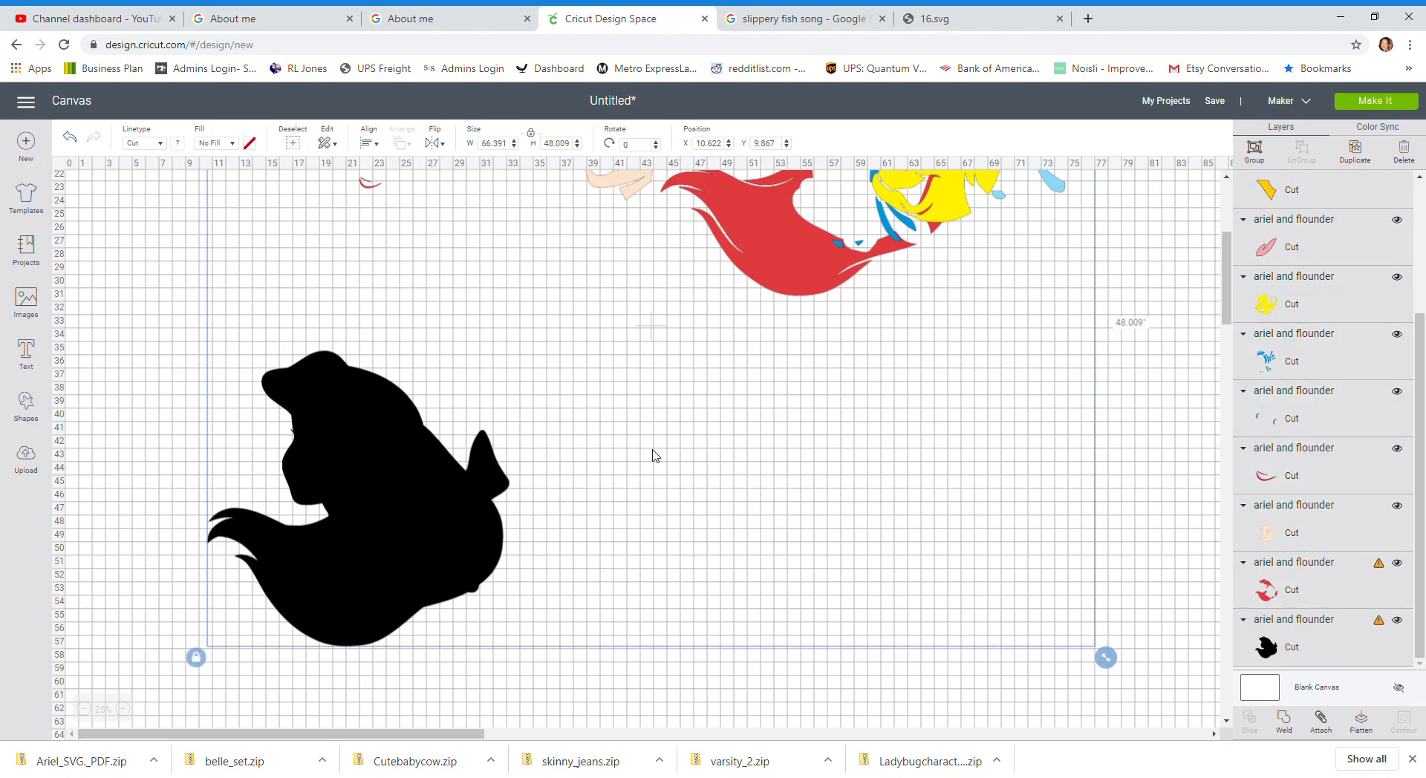
scroll(654, 456, "up", 5)
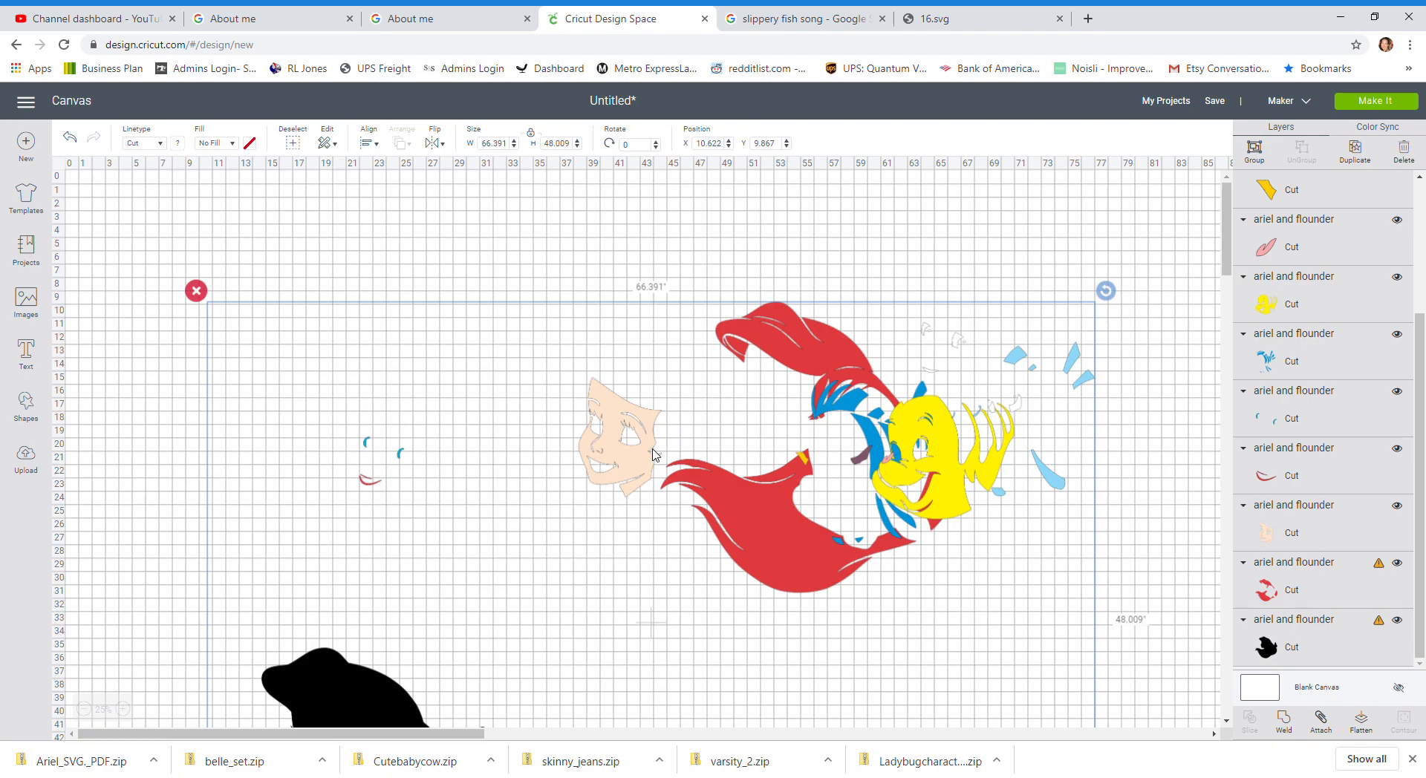
scroll(654, 454, "down", 1)
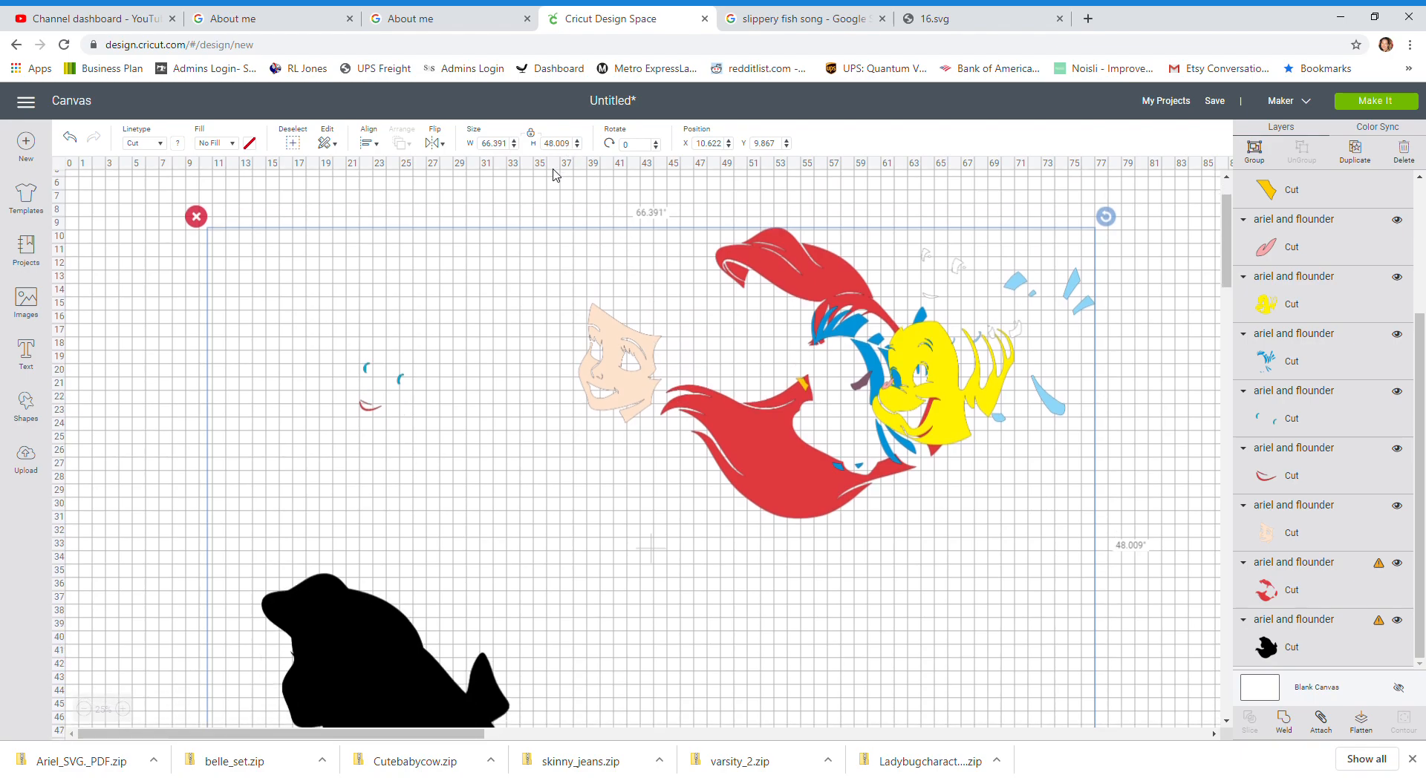
scroll(543, 255, "down", 3)
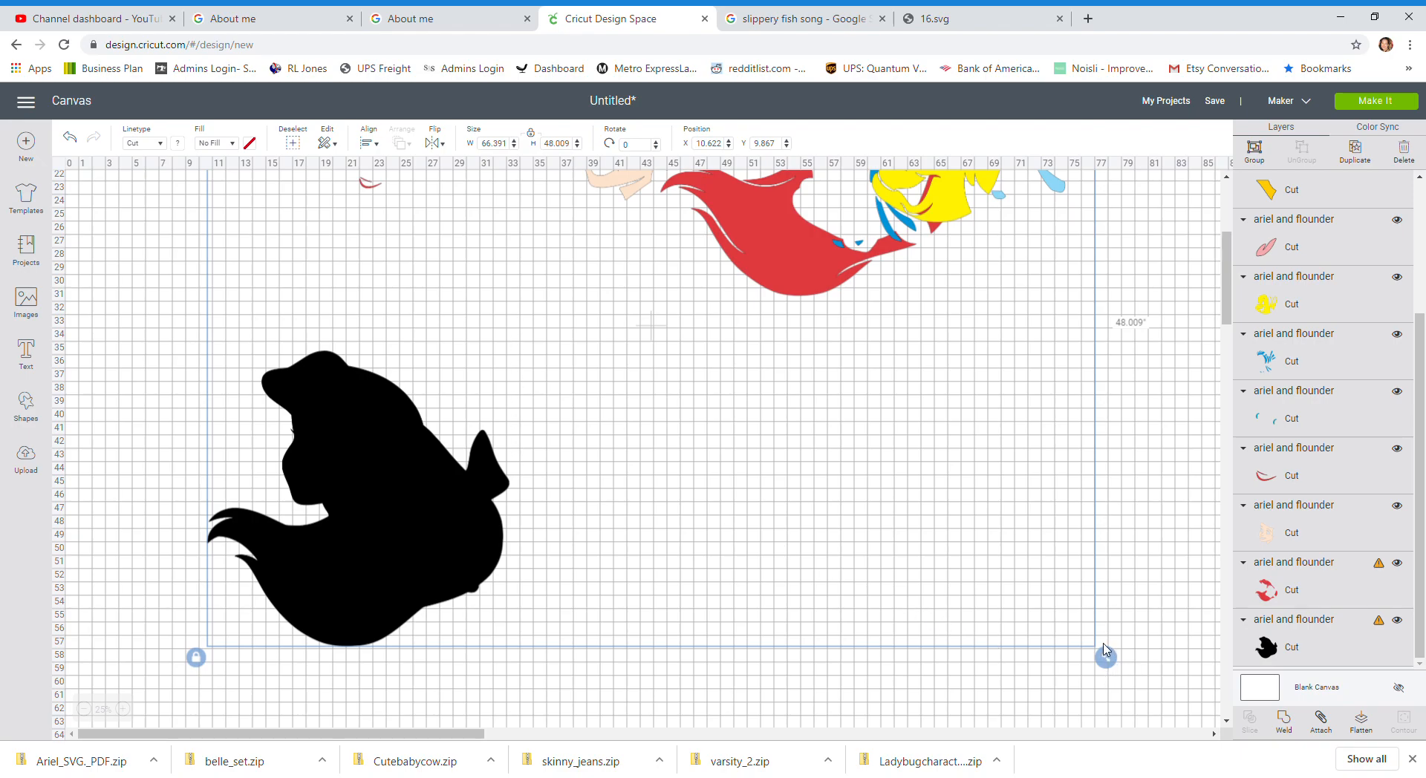
left_click_drag(1106, 657, 1244, 722)
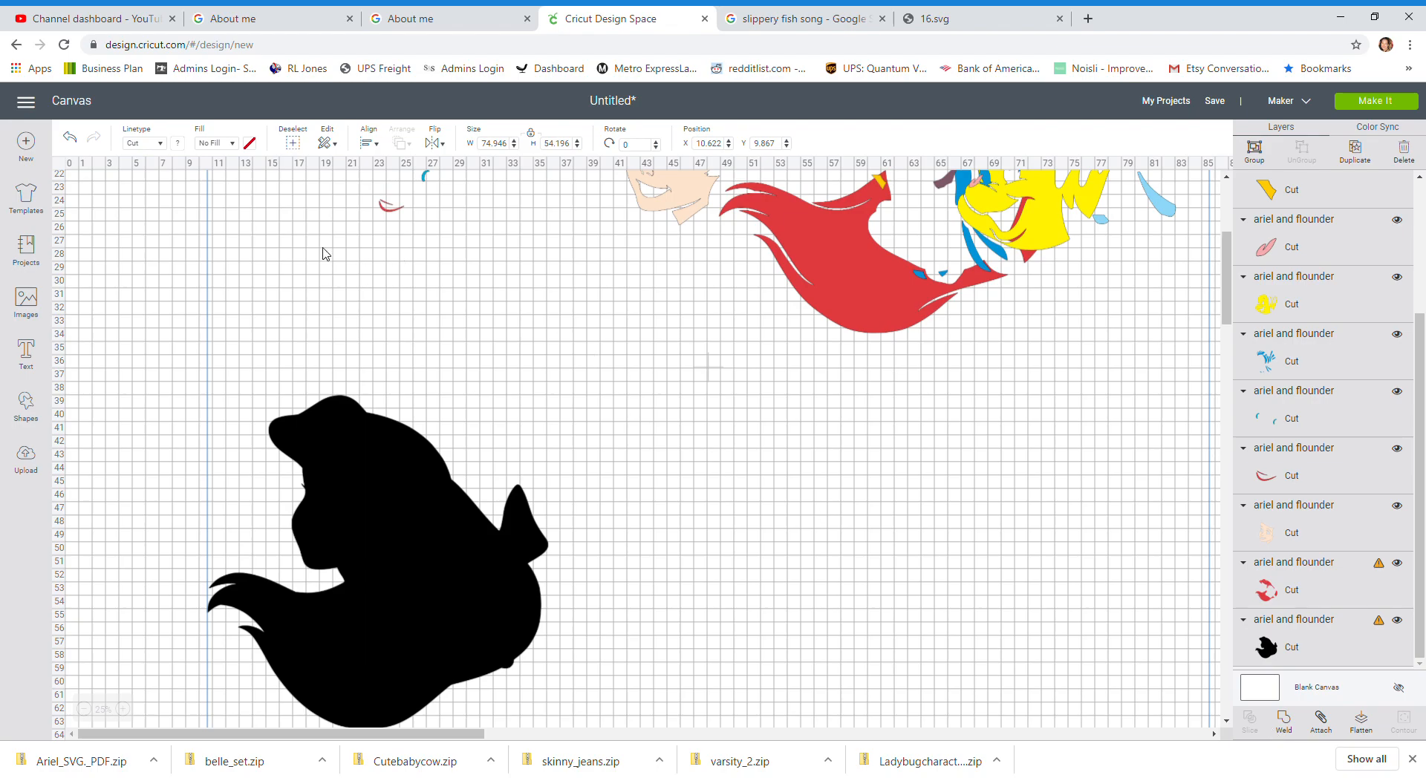
Step: Select only the black silhouette and move it up toward the upper left
left_click(181, 251)
left_click(382, 466)
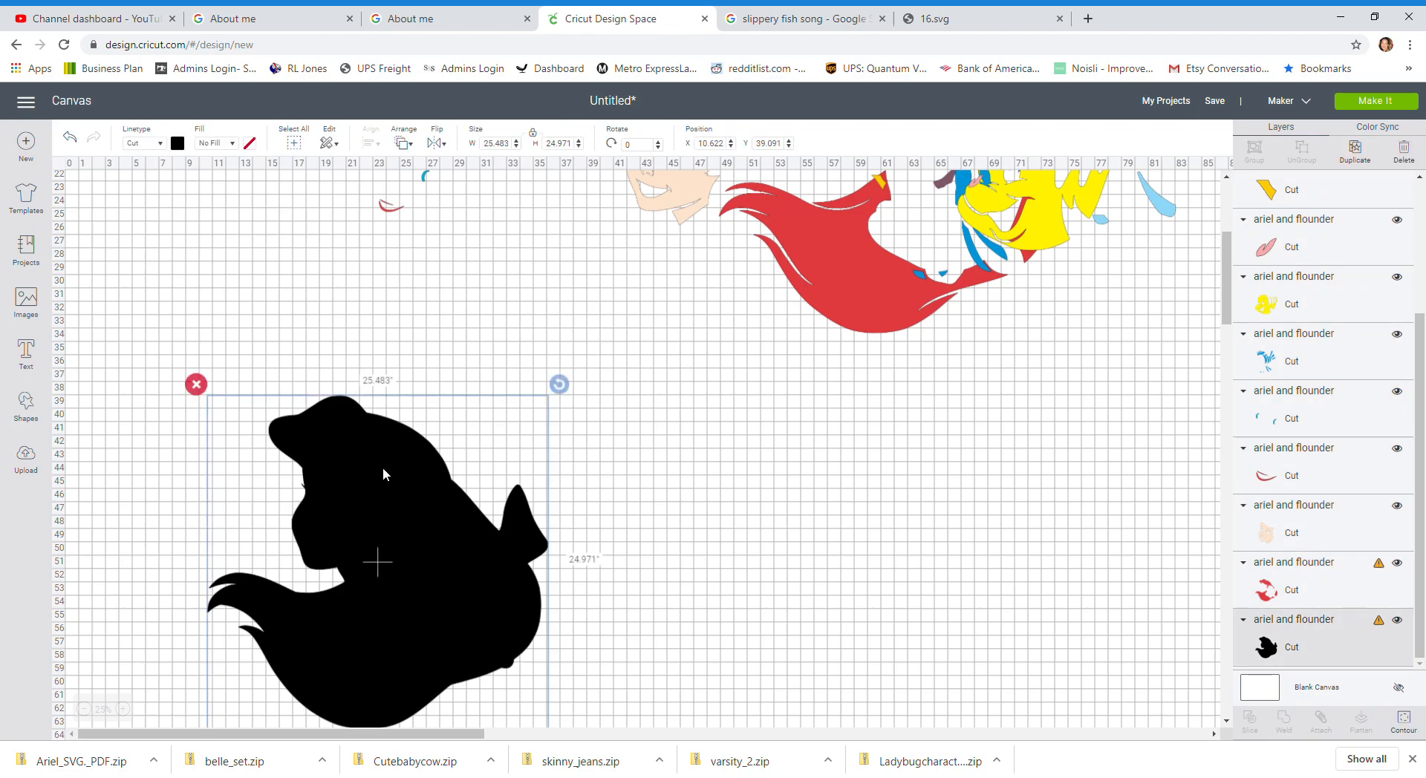
left_click_drag(382, 466, 350, 314)
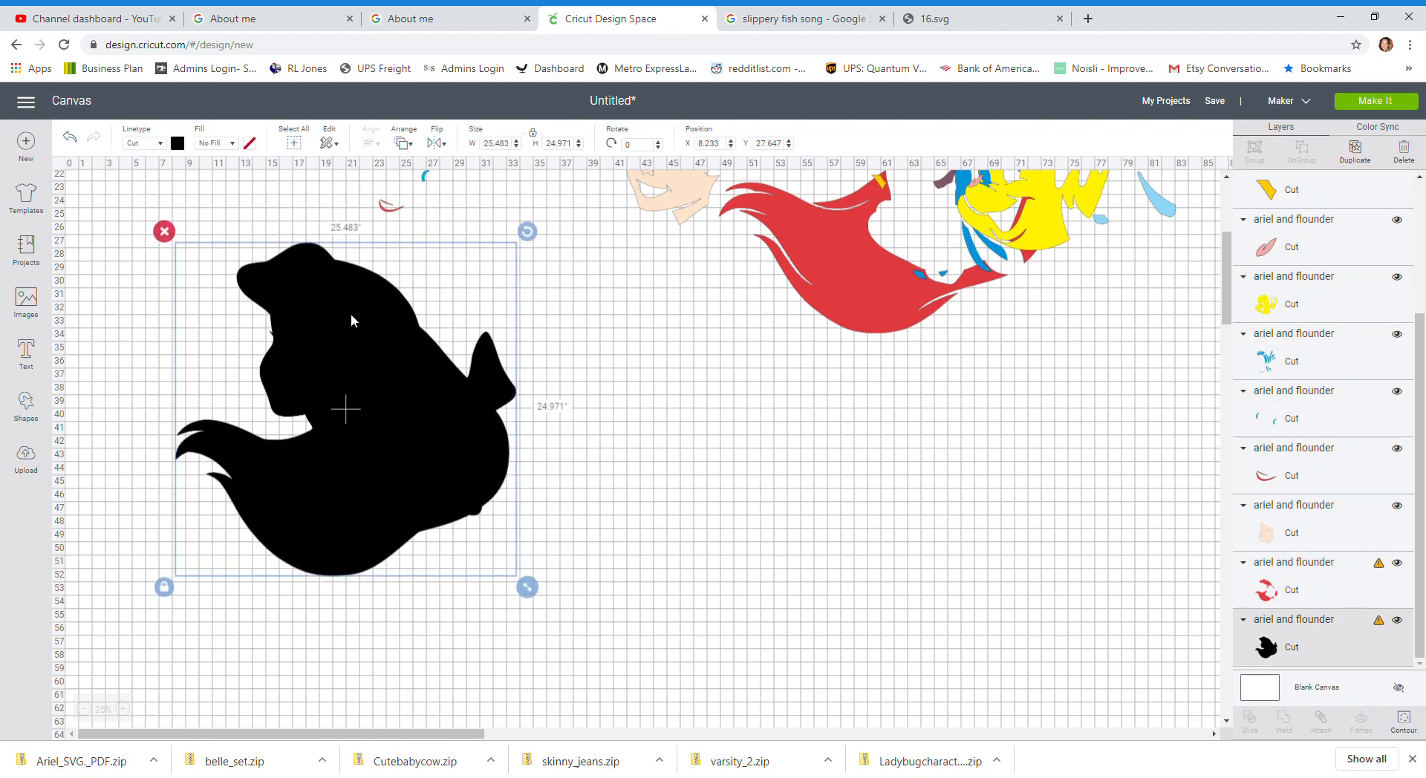
Step: Insert the previously uploaded Belle image and place it in the middle of the canvas
scroll(351, 313, "up", 3)
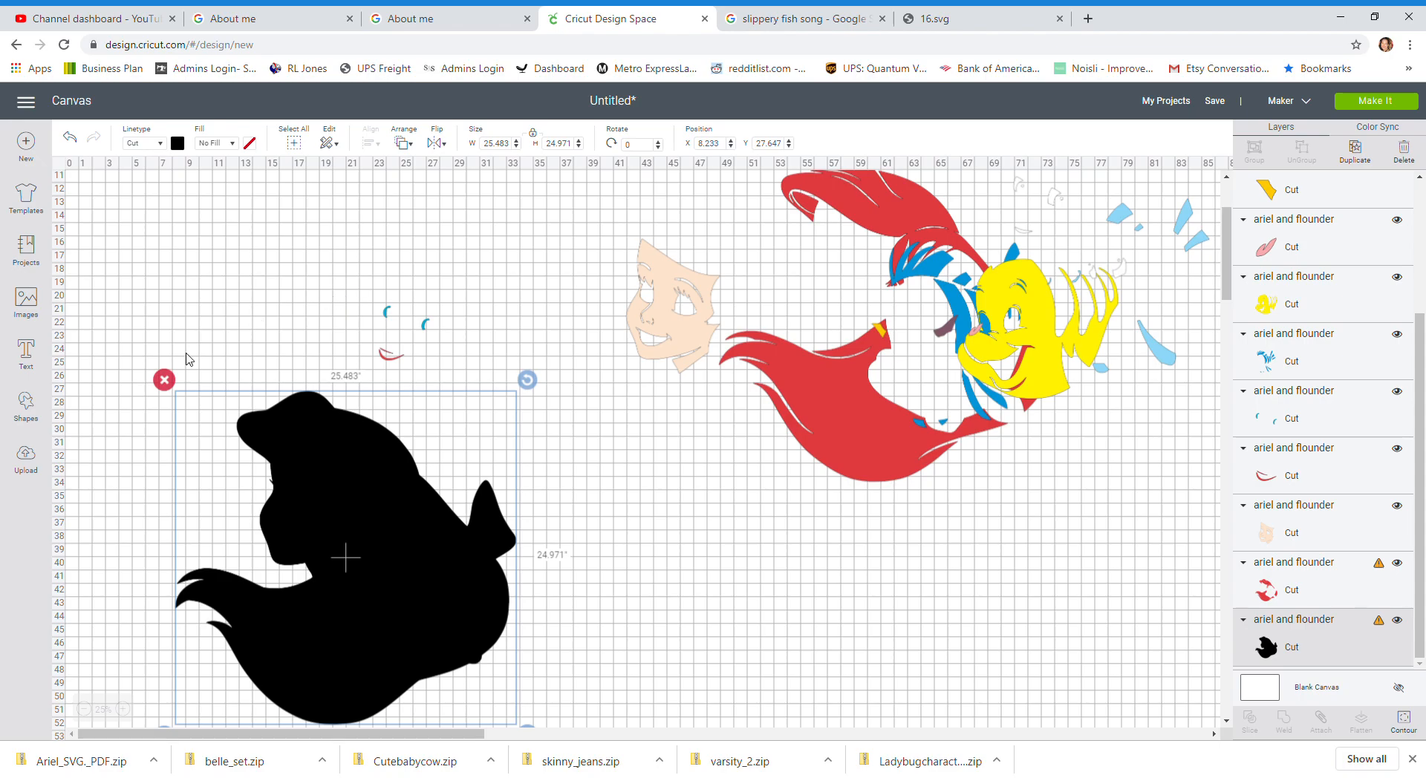
left_click(28, 458)
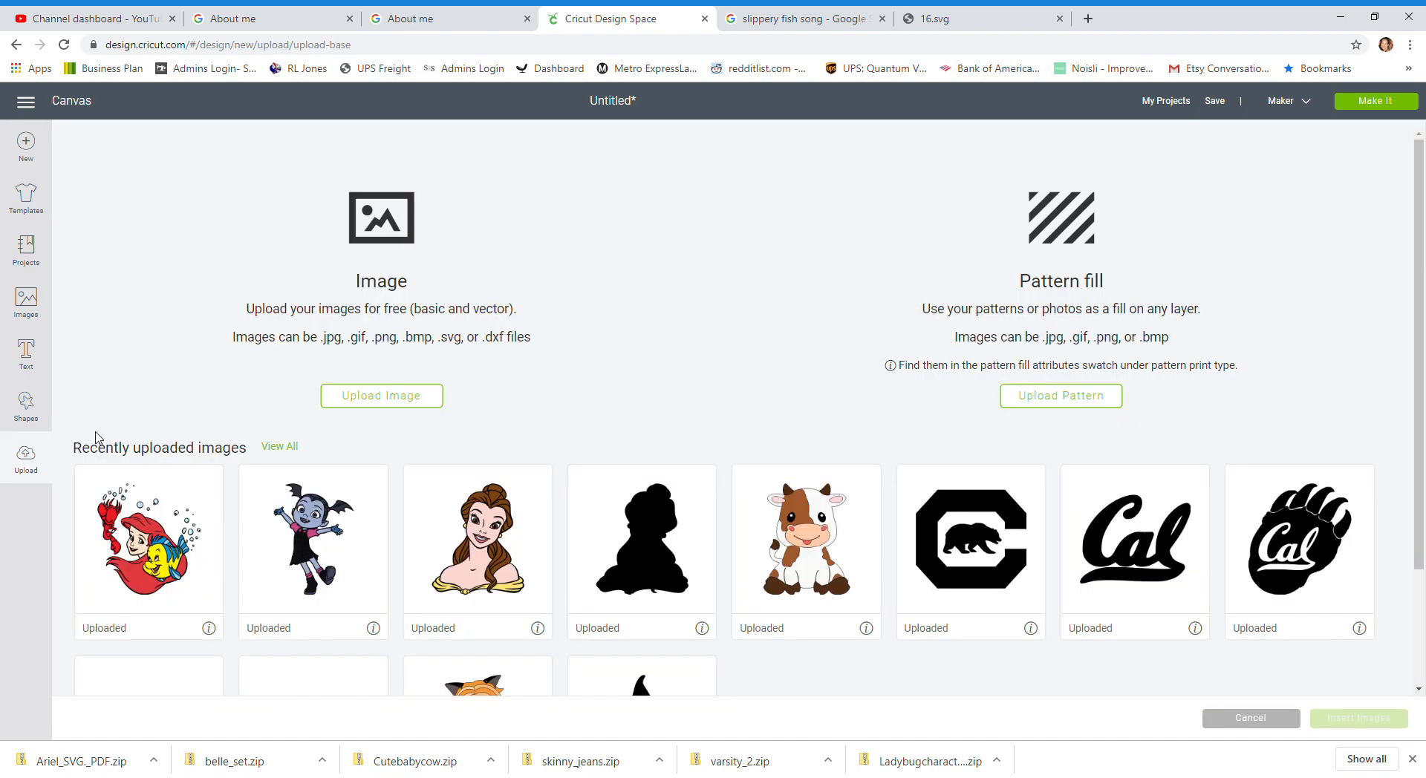
left_click(481, 559)
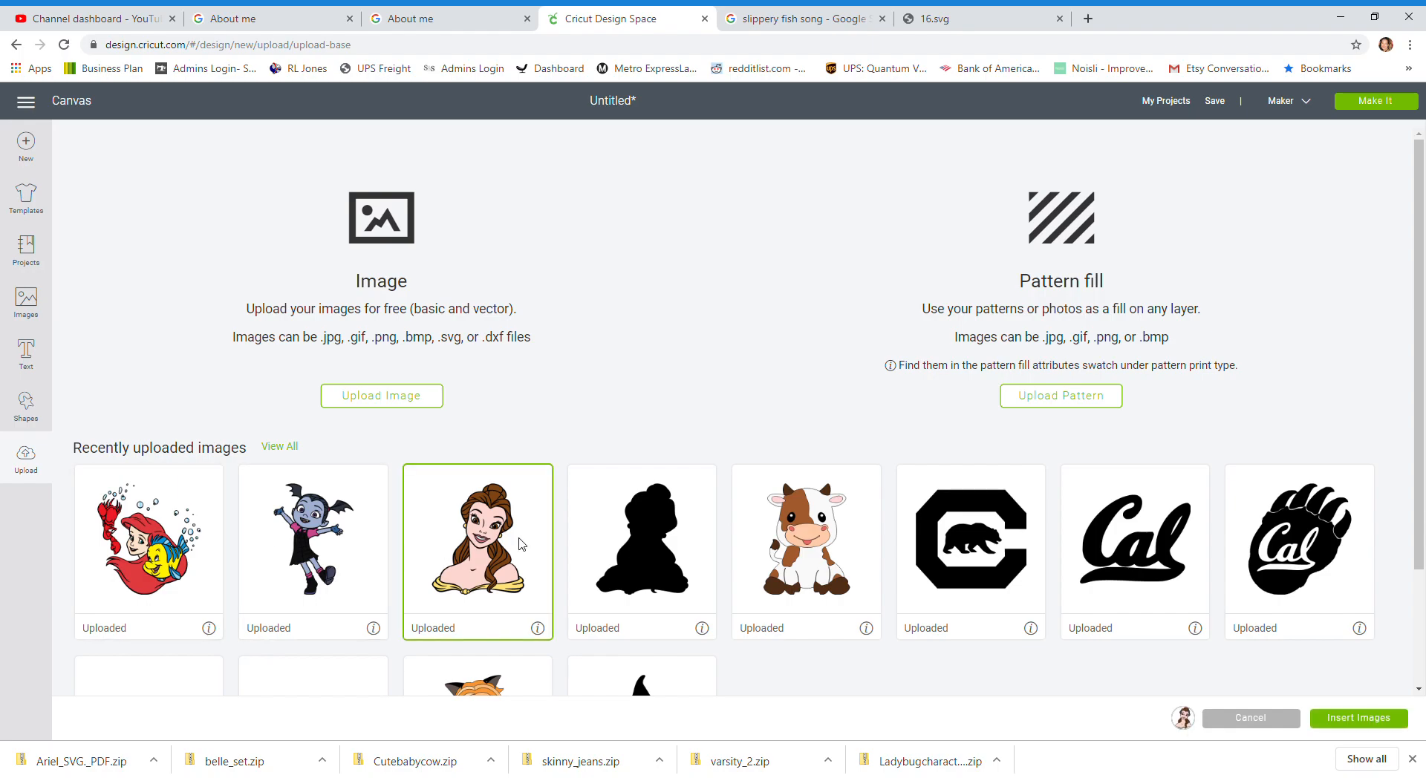
scroll(520, 543, "down", 2)
left_click(1399, 731)
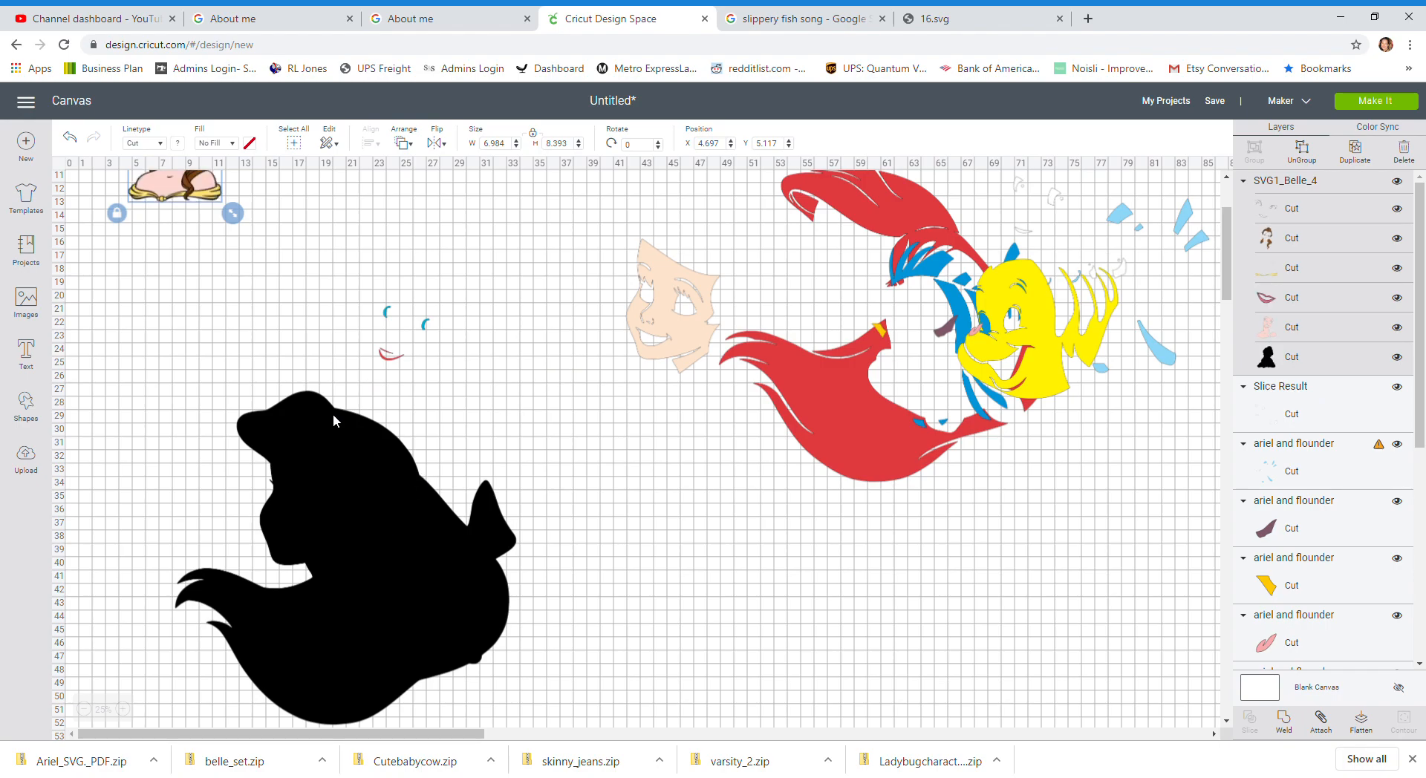
left_click_drag(197, 187, 653, 489)
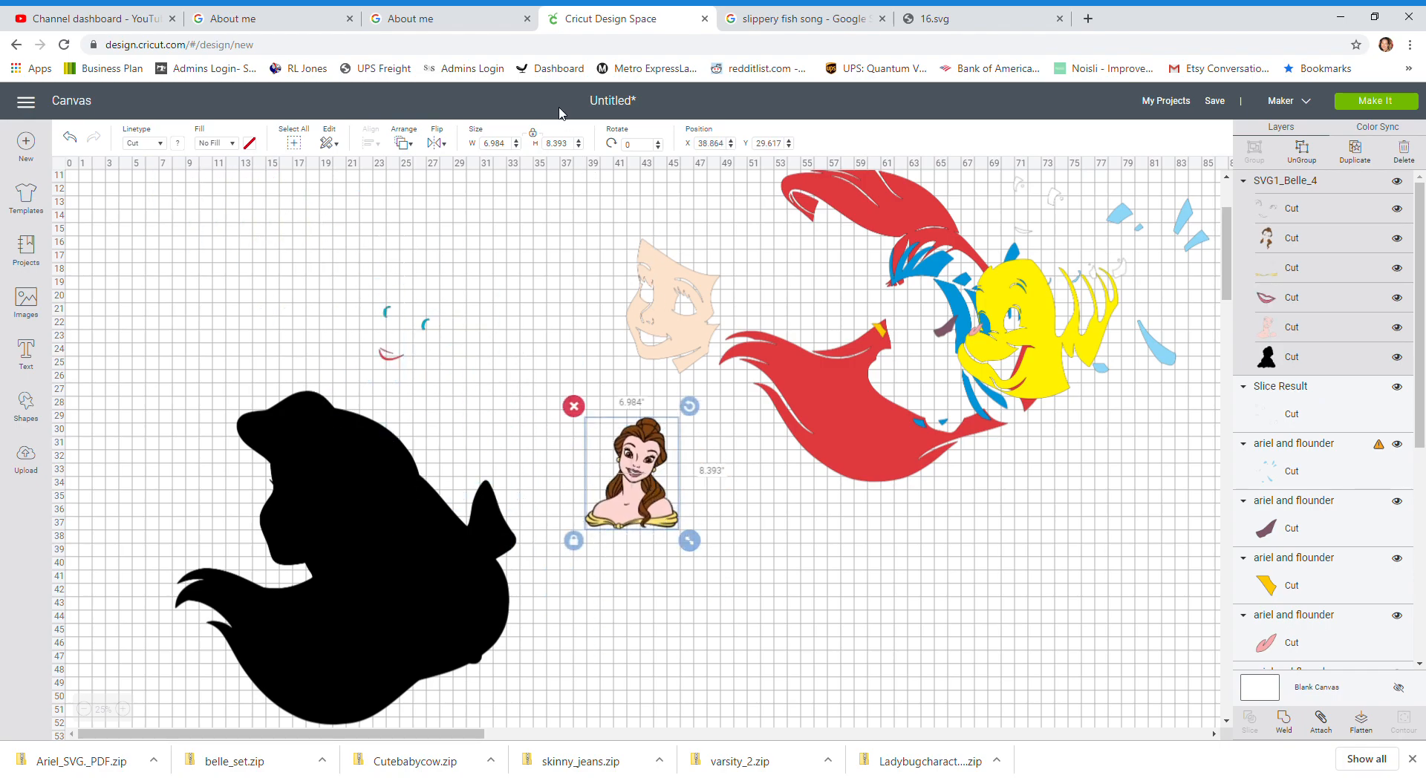
Step: Set Belle's height to 24 inches
left_click(563, 144)
type("24")
key("Tab")
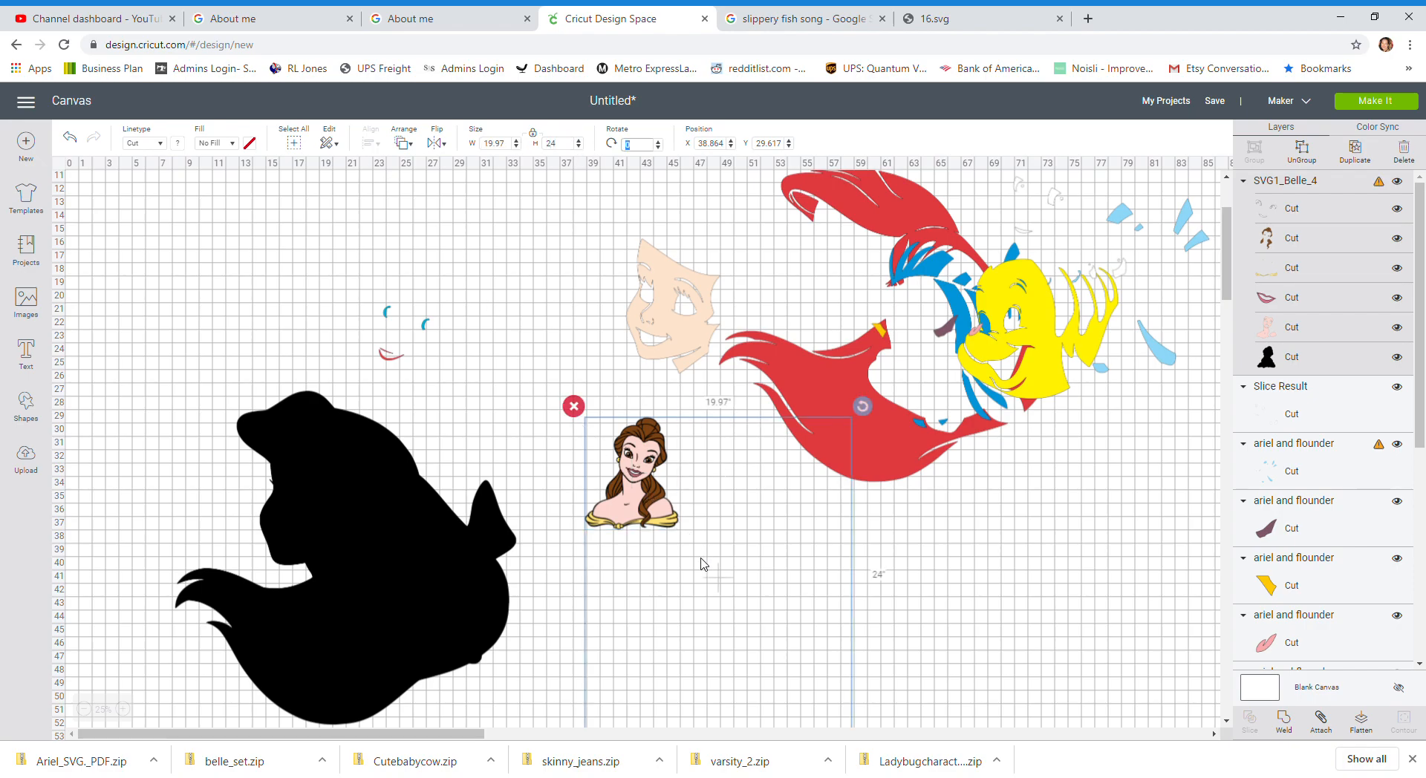
Step: Move Belle into place and drag the skin-tone face layer over her
left_click_drag(688, 556, 644, 516)
left_click_drag(688, 333, 584, 479)
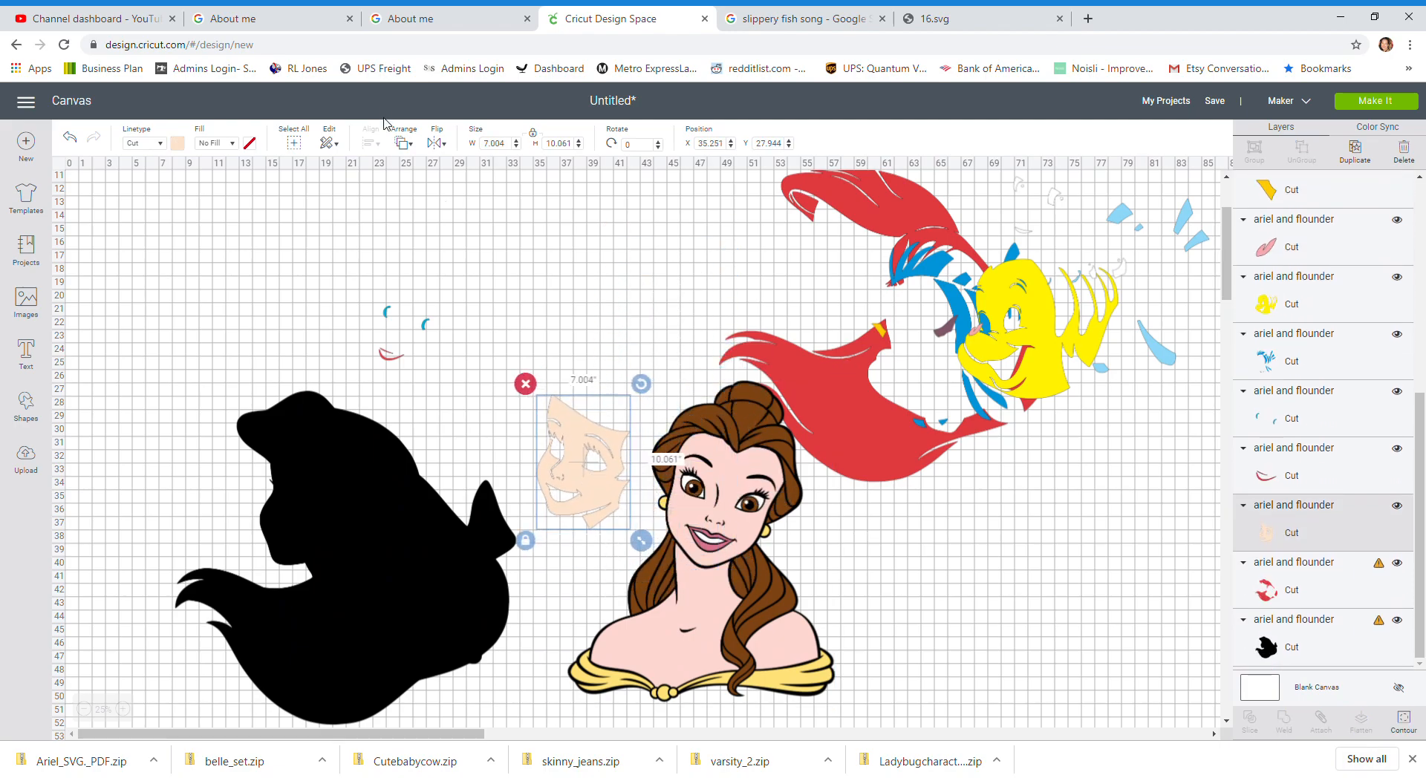
Step: Send the skin-tone face layer to front and move it up beside the eye details
left_click(402, 145)
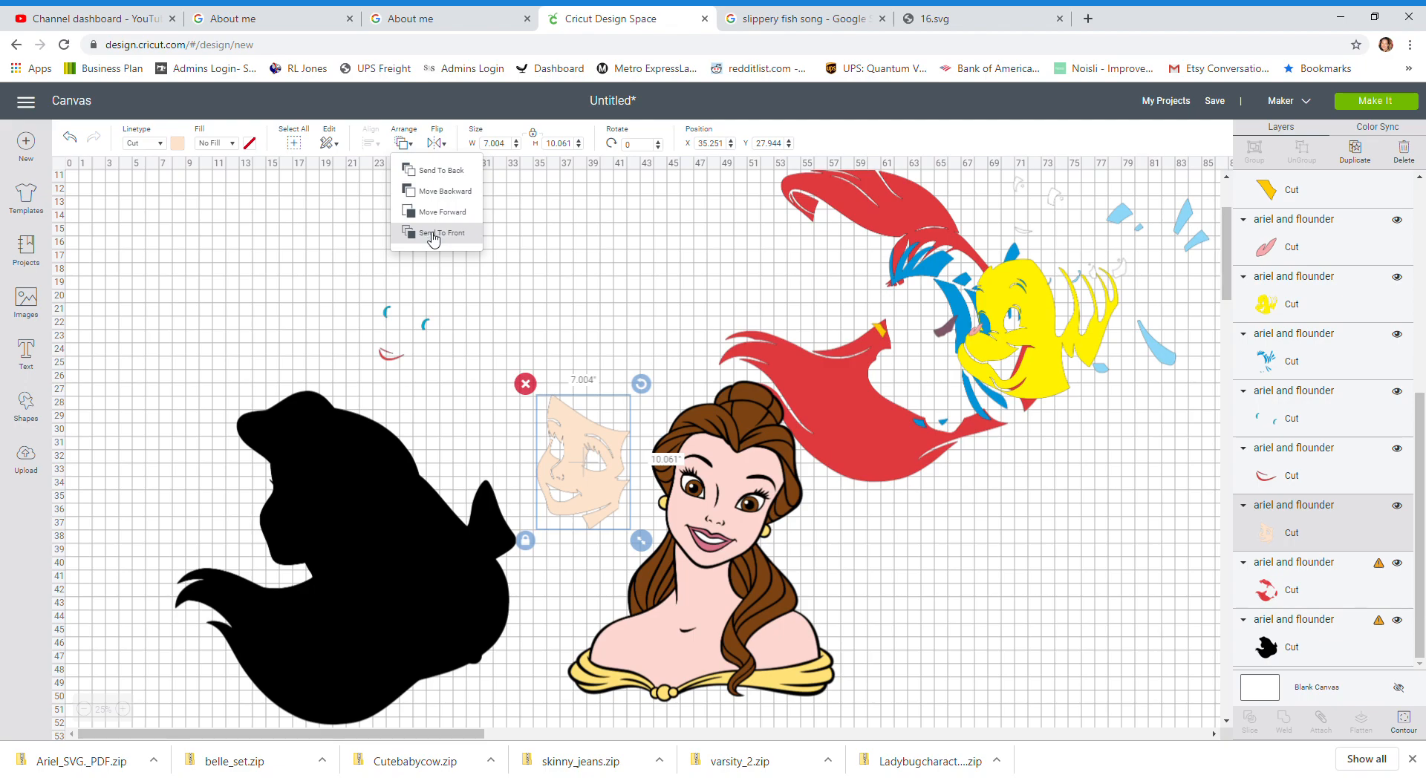
left_click(431, 234)
left_click_drag(589, 478, 527, 332)
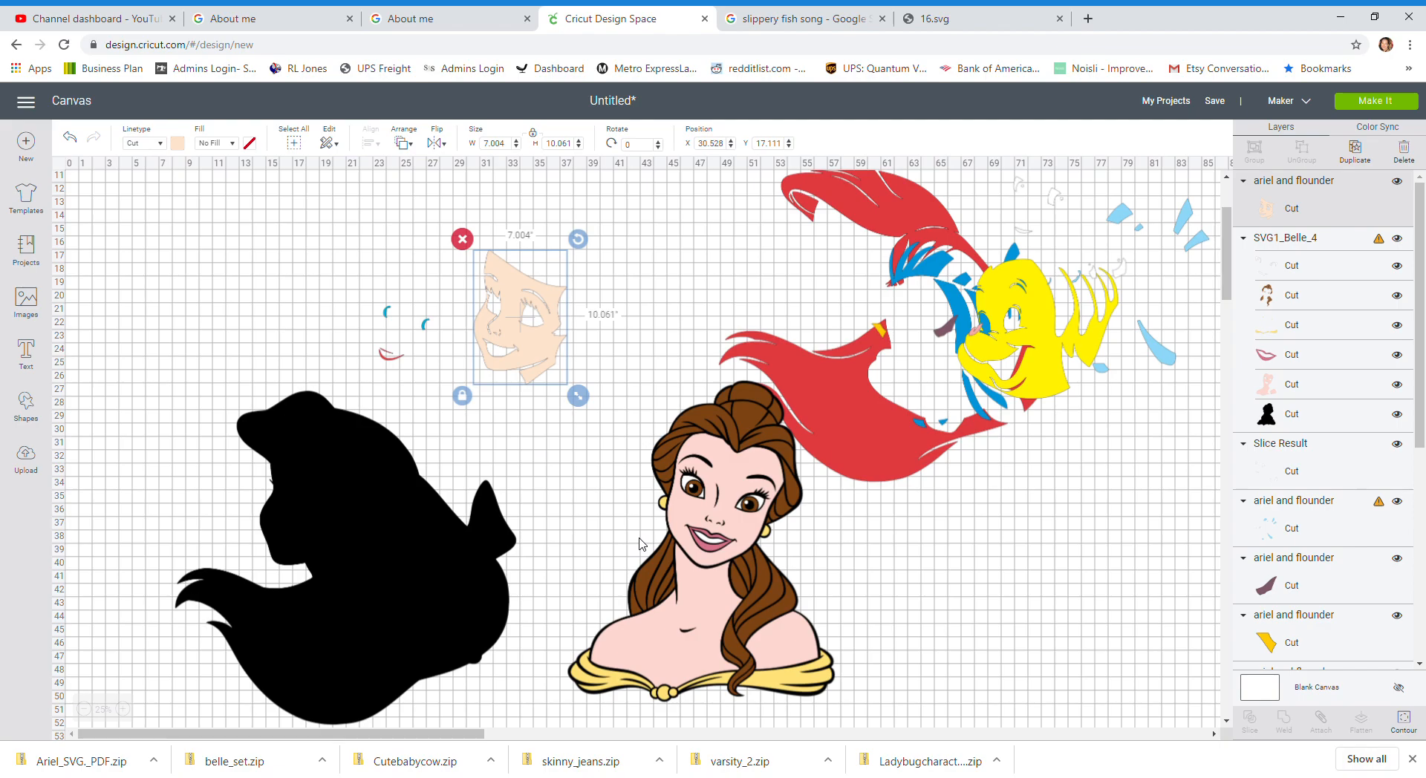
Step: Browse all uploaded images and insert the Jasmine layered image
left_click(26, 459)
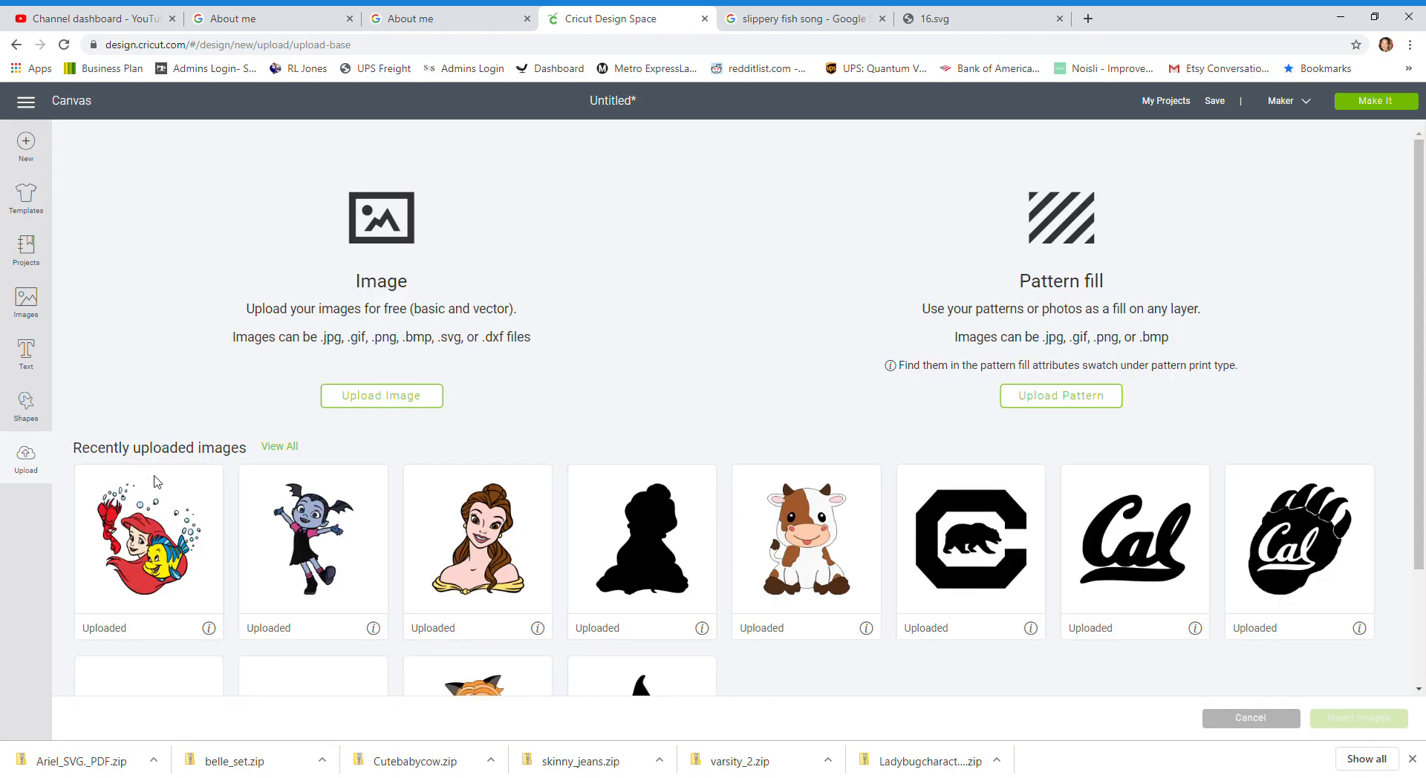
left_click(288, 448)
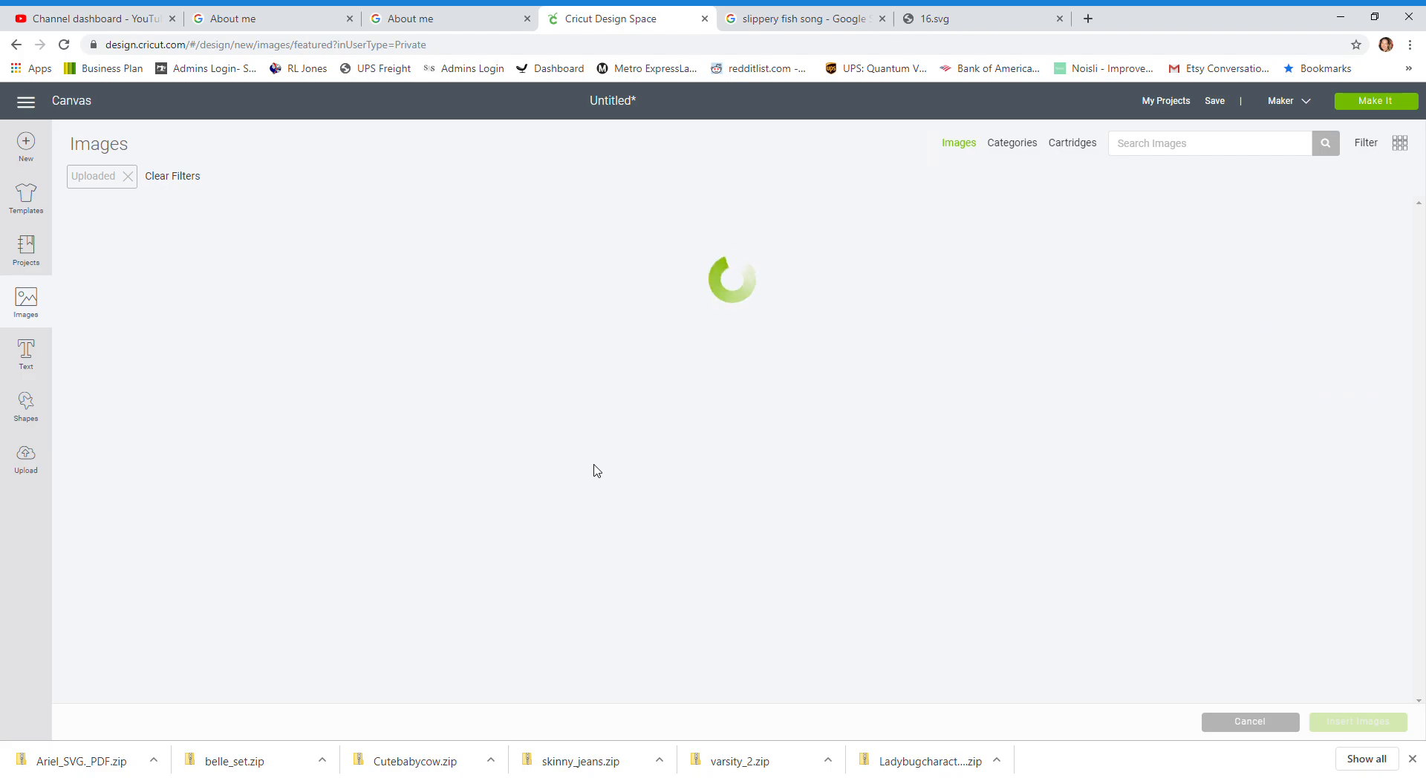
scroll(597, 471, "down", 7)
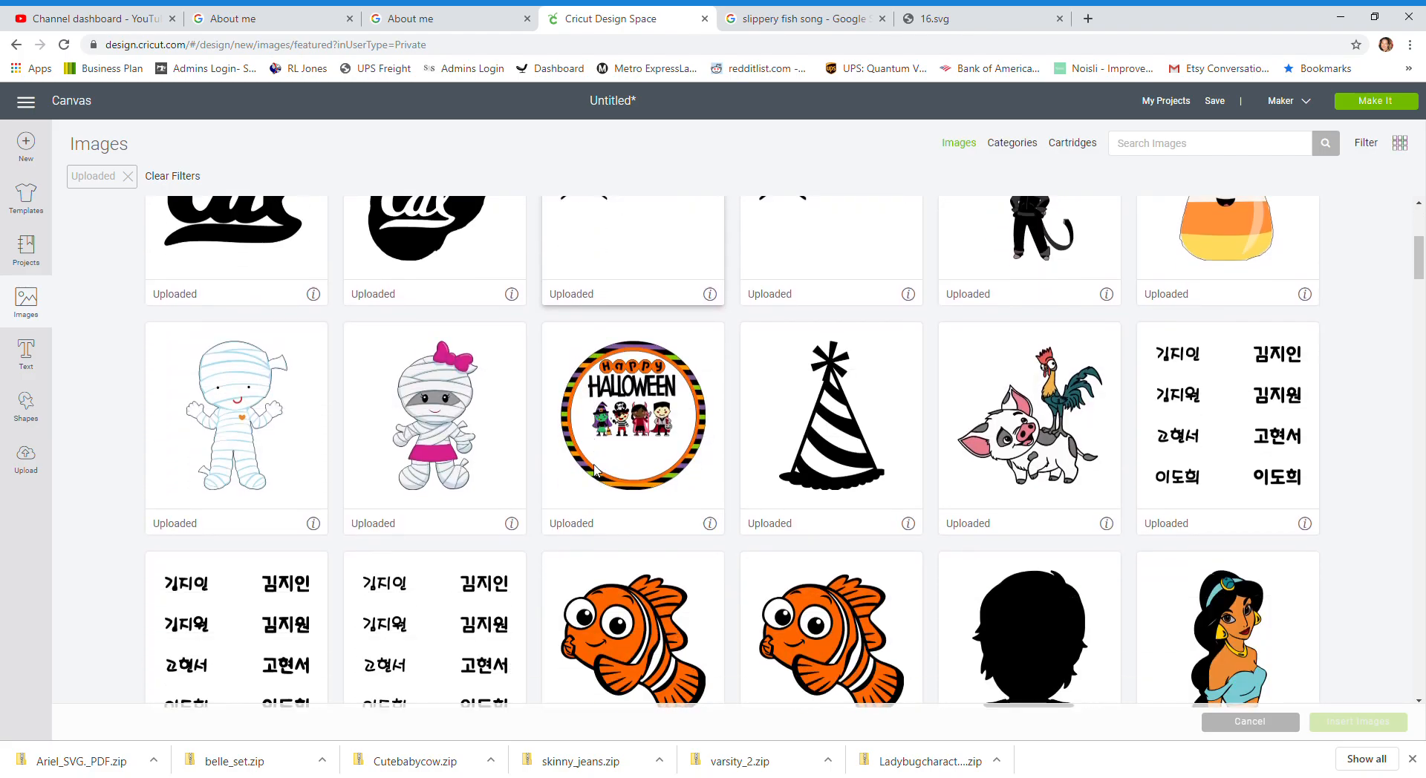
left_click(1170, 418)
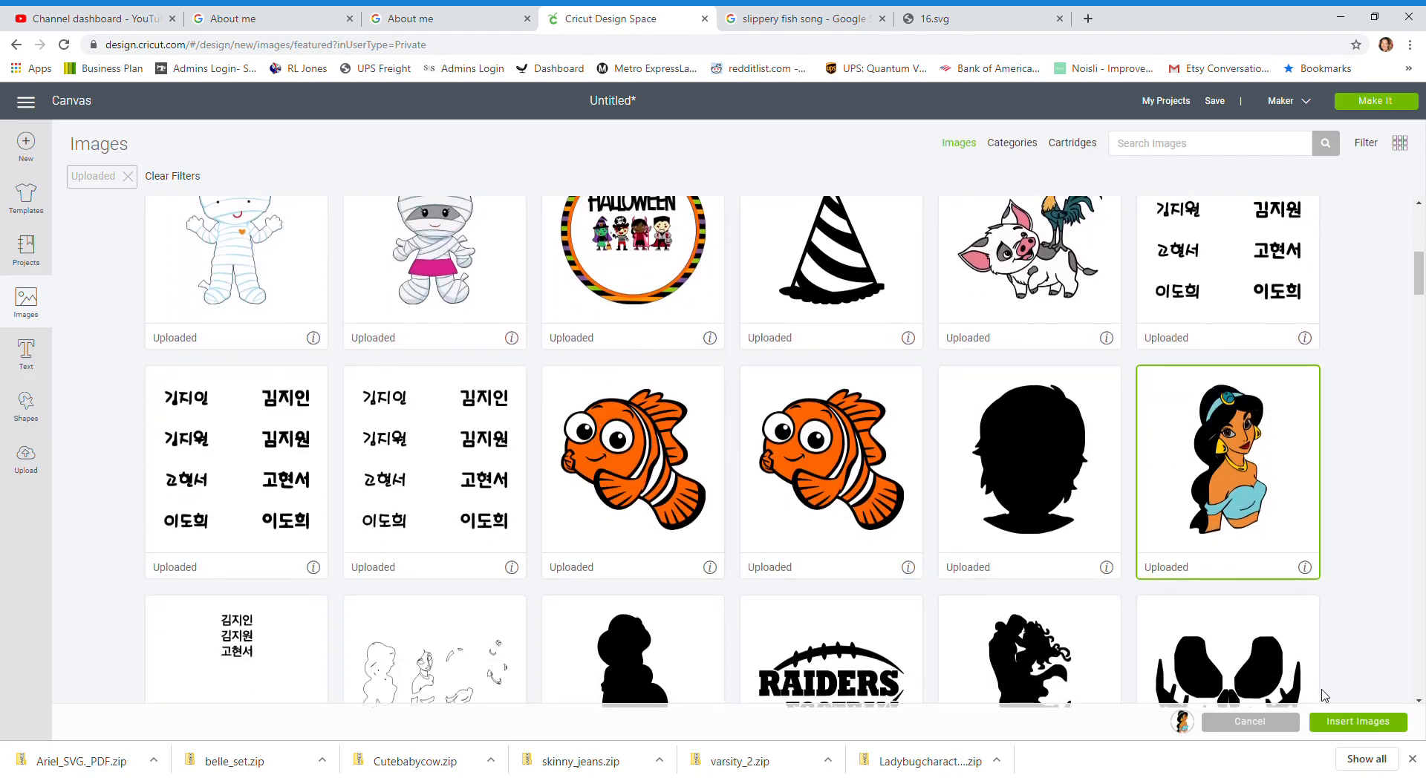
left_click(1326, 722)
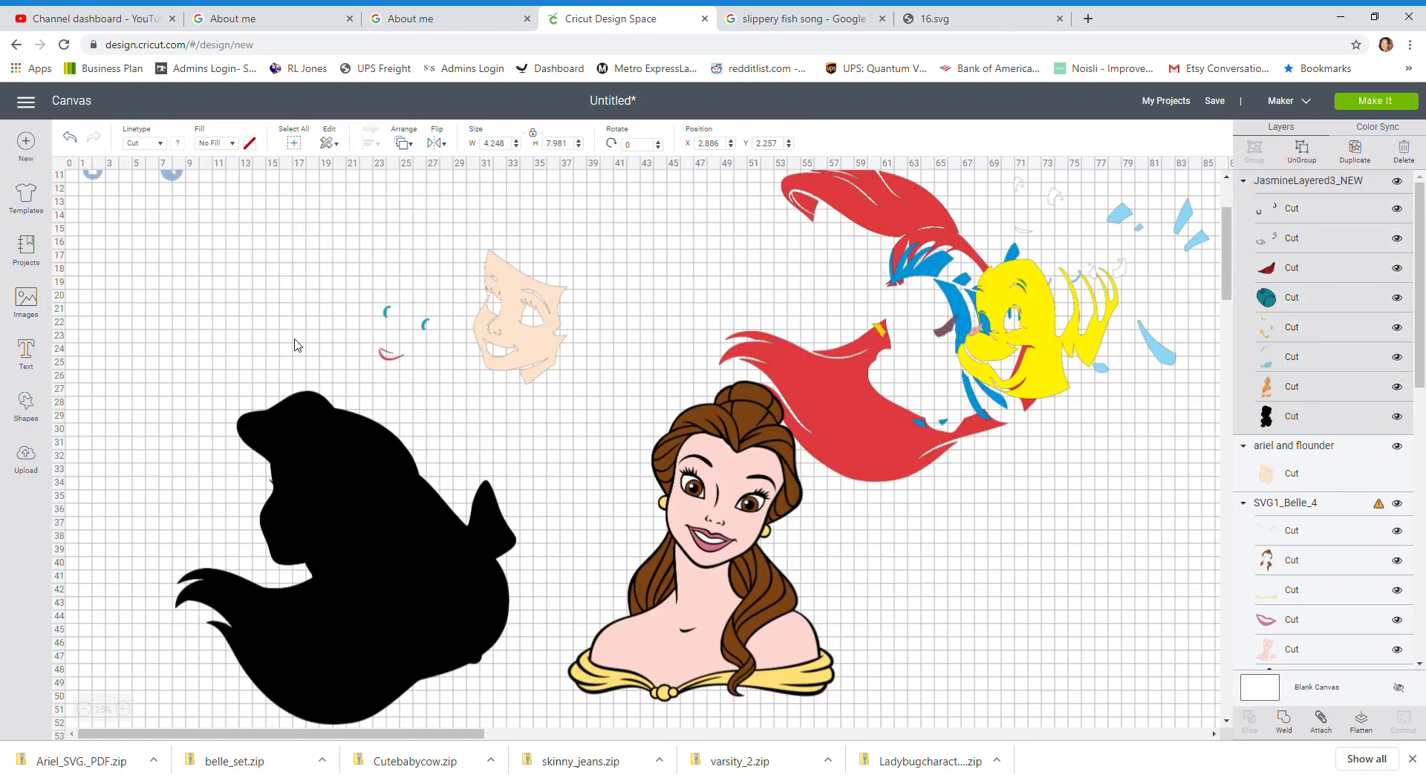
Step: Move Jasmine to the lower right and set her height to 30 inches
left_click_drag(98, 212, 975, 654)
scroll(975, 654, "down", 1)
left_click(557, 143)
type("30")
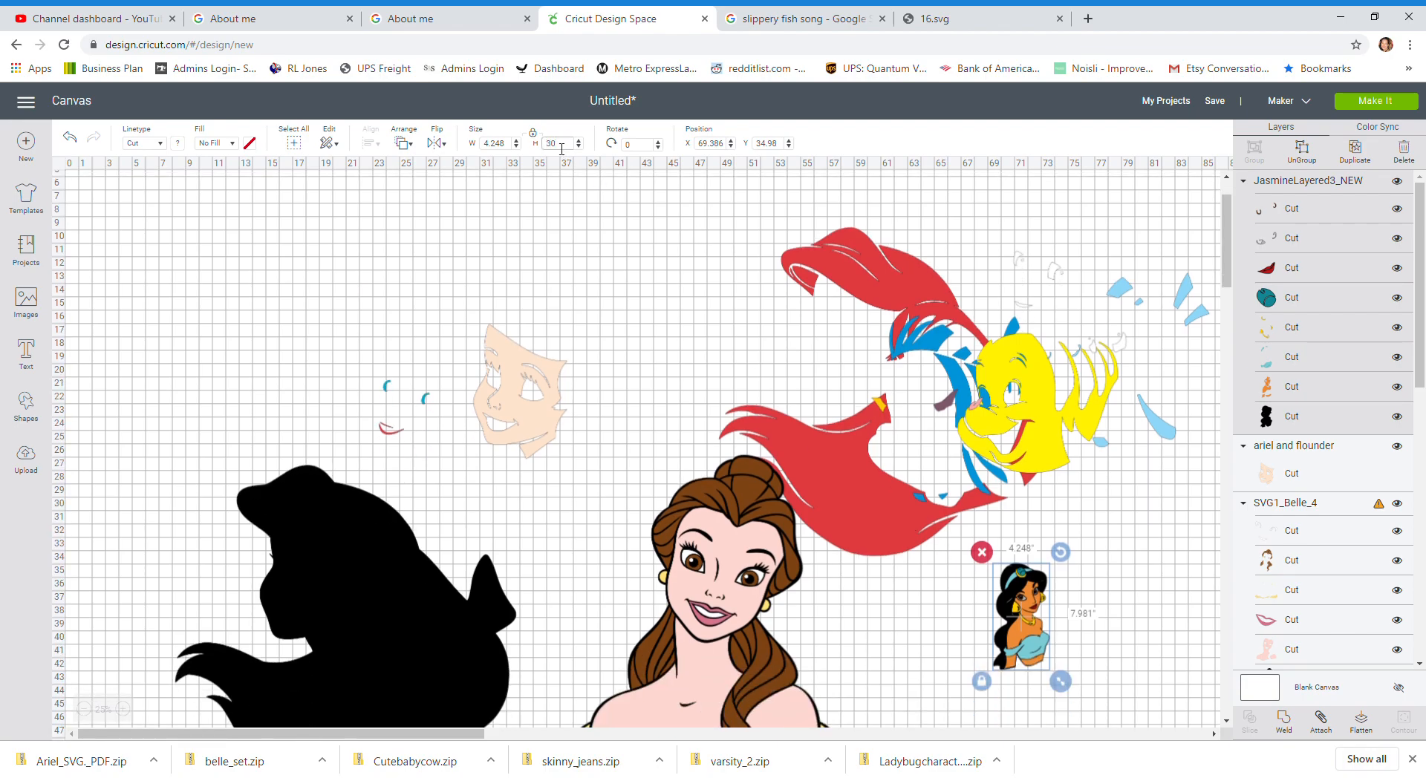
key("Tab")
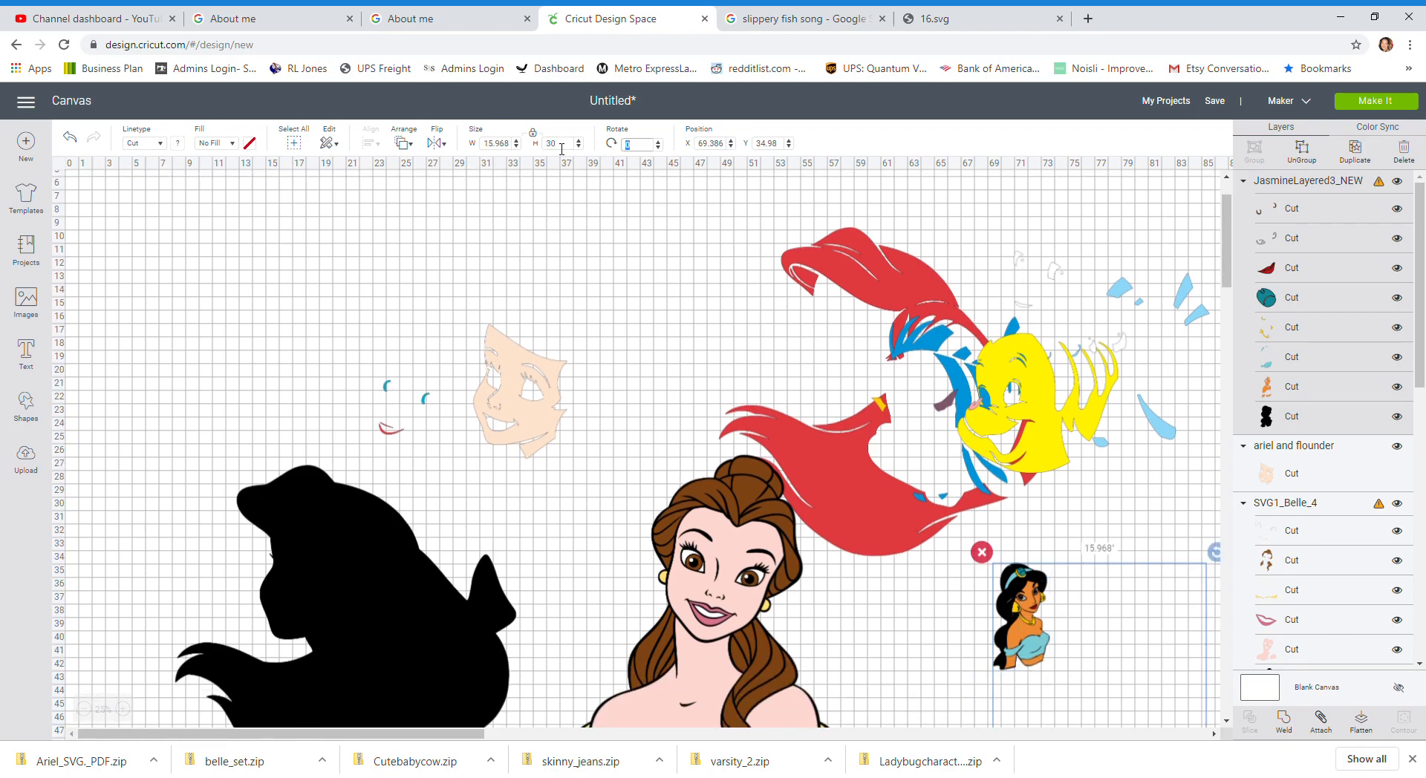
Step: Move Jasmine up beside Belle
scroll(657, 249, "down", 3)
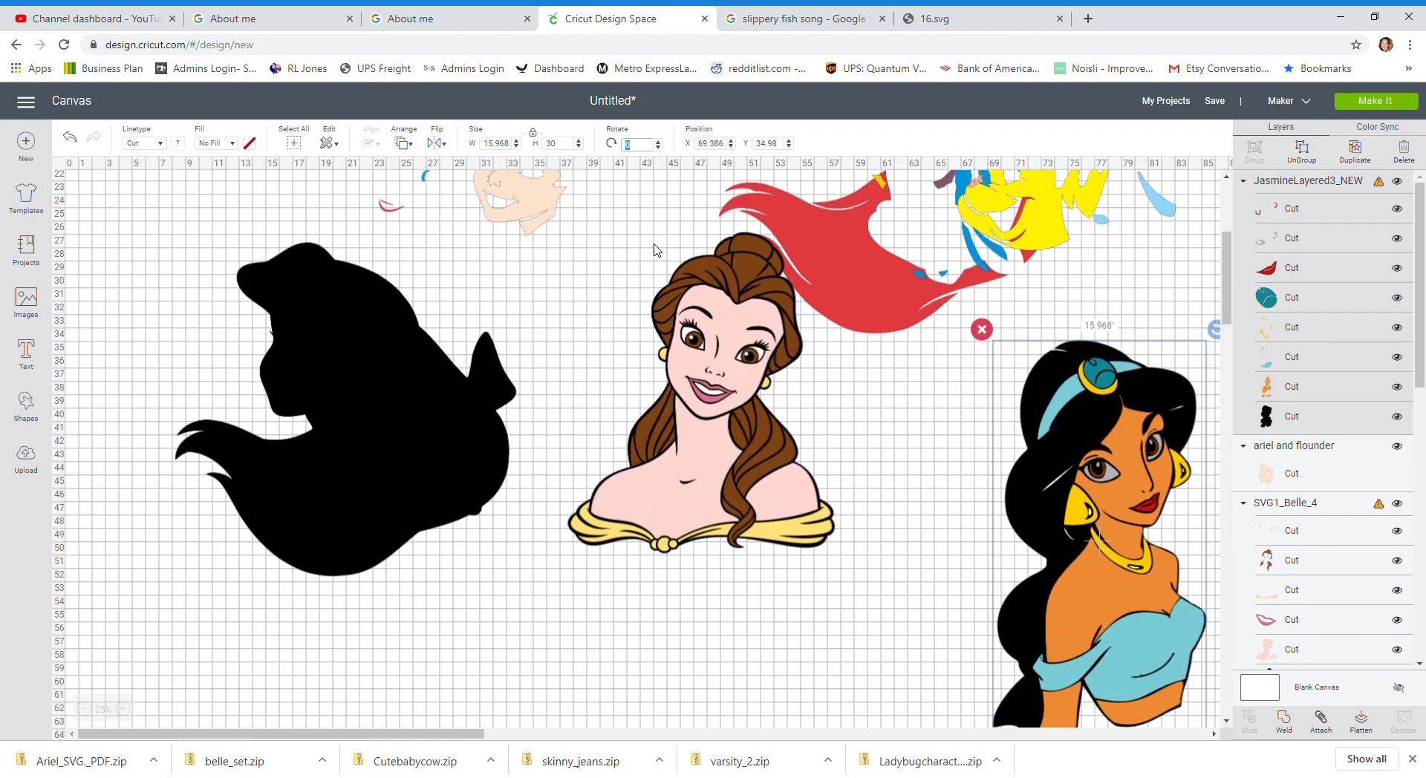
left_click_drag(1184, 654, 1058, 543)
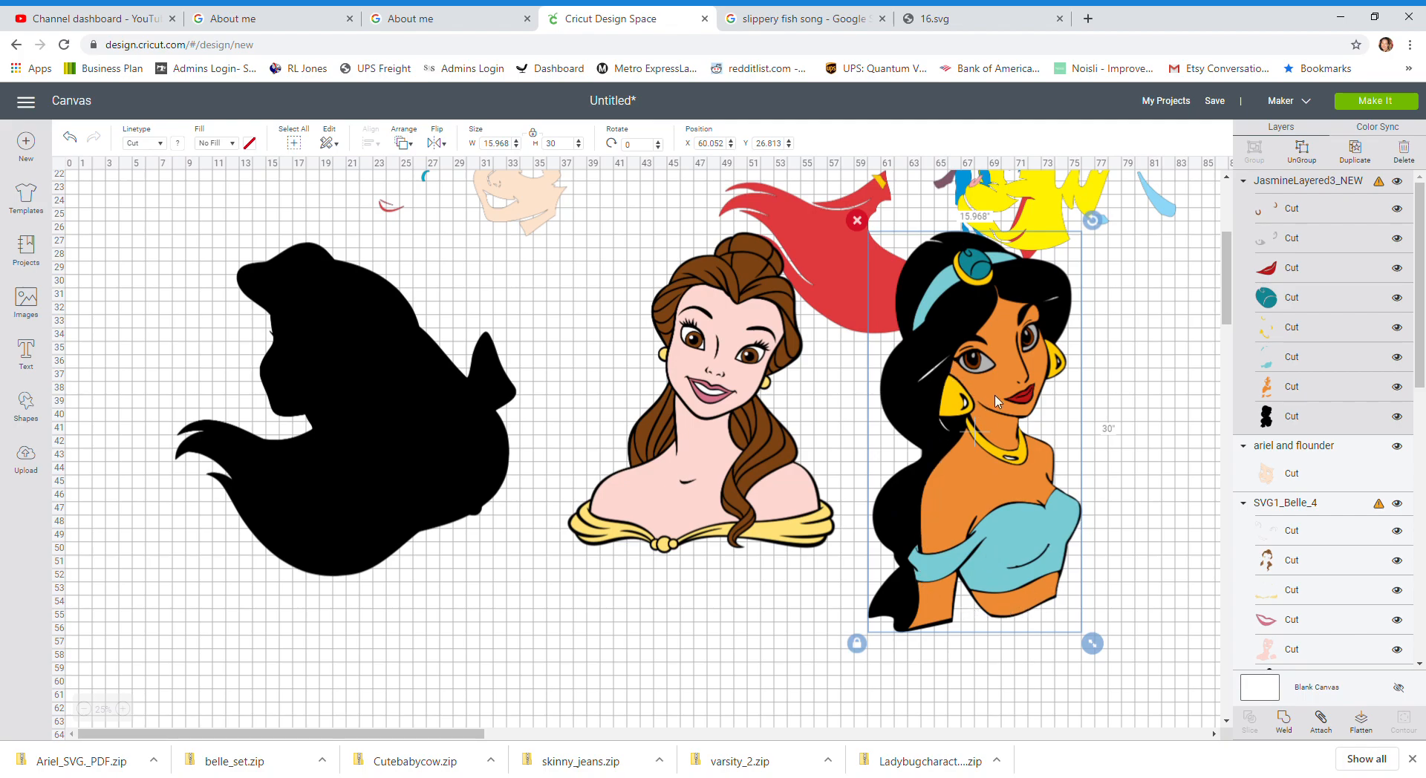
Step: Move the Jasmine image lower on the canvas
left_click_drag(999, 399, 994, 418)
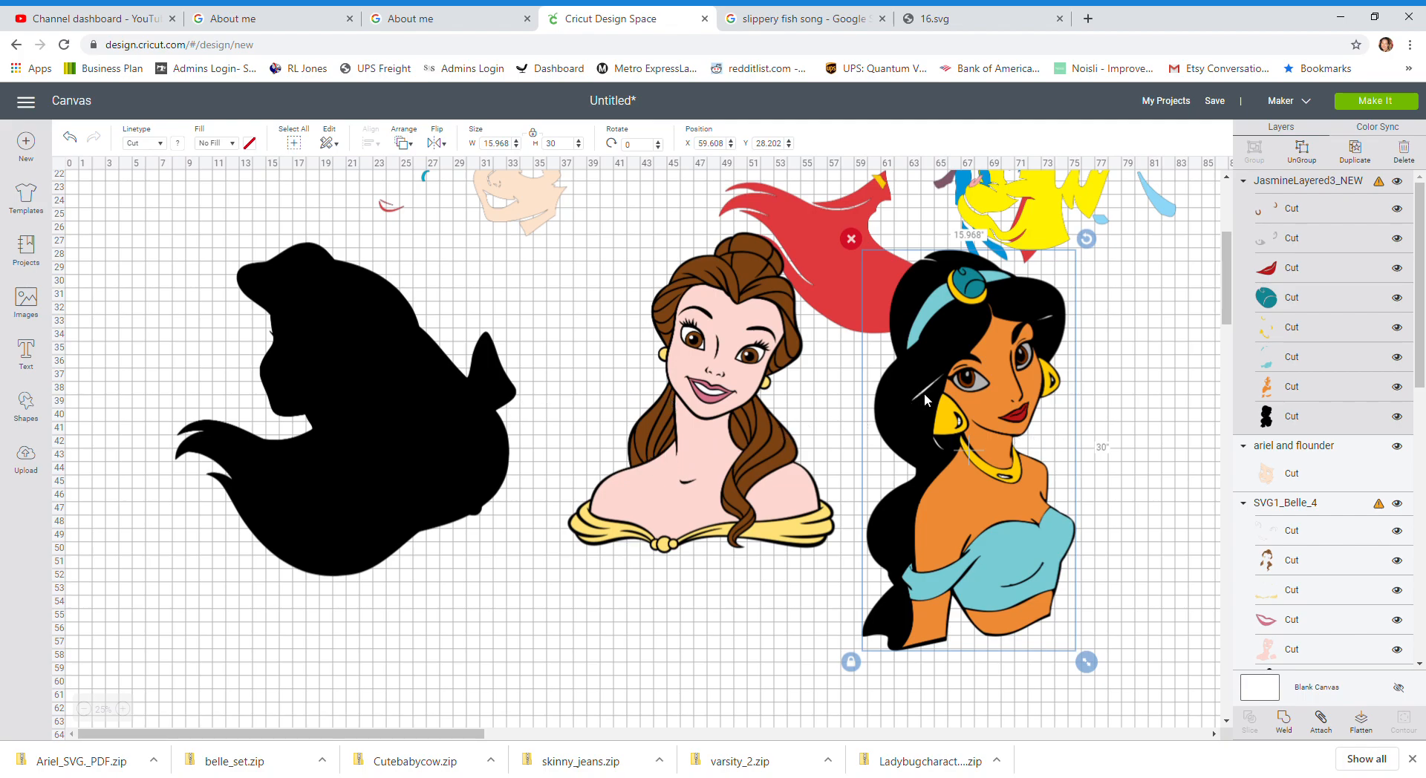
left_click_drag(962, 458, 968, 501)
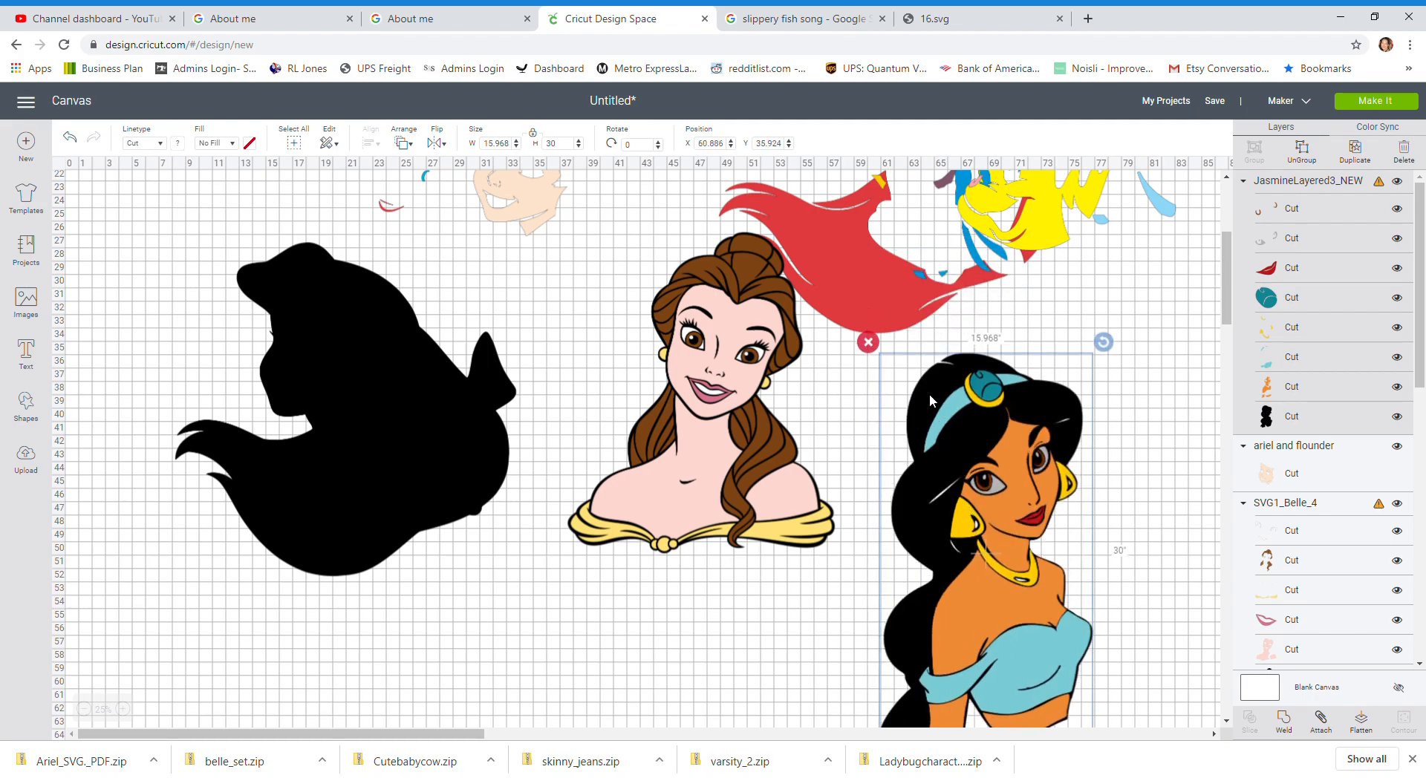
left_click(880, 345)
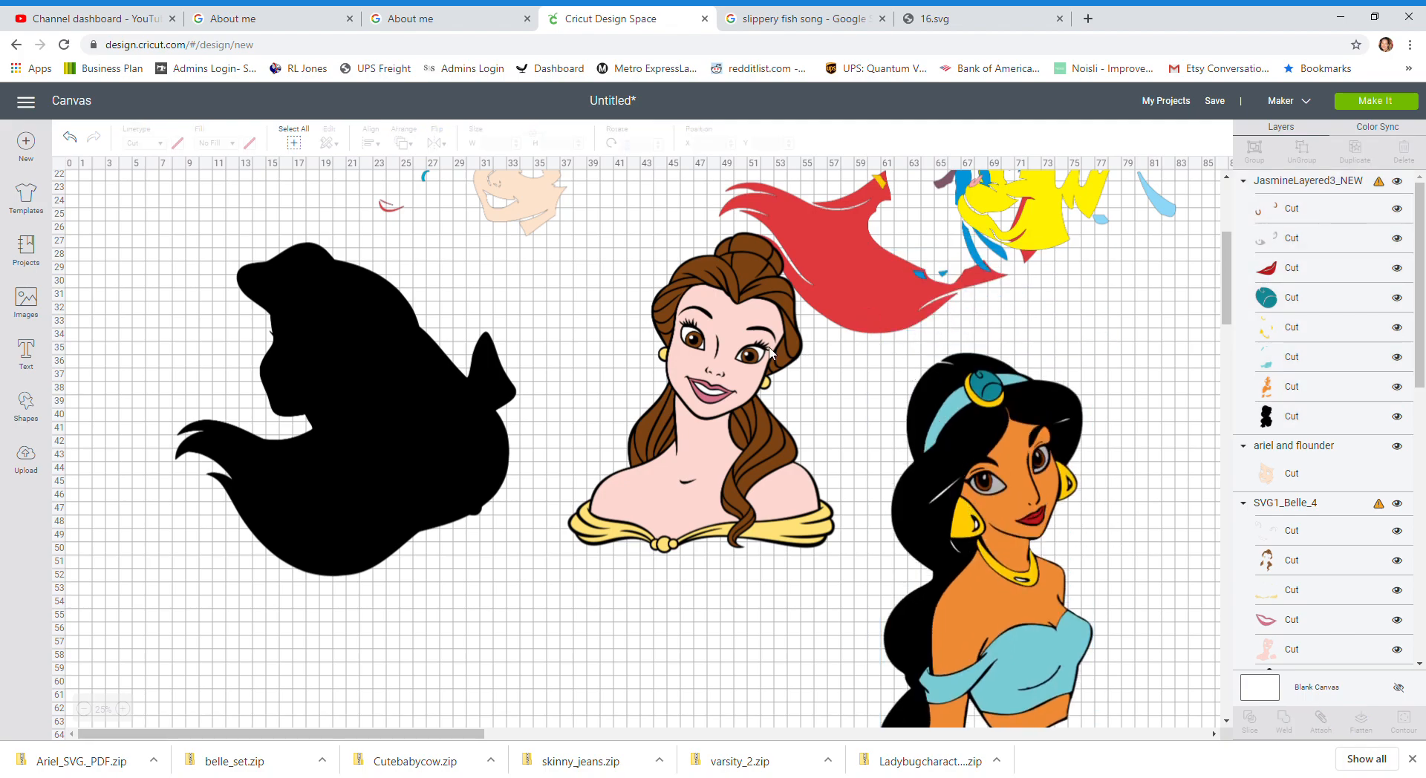
Step: Delete the Belle and Jasmine images from the canvas
left_click(769, 347)
left_click(557, 221)
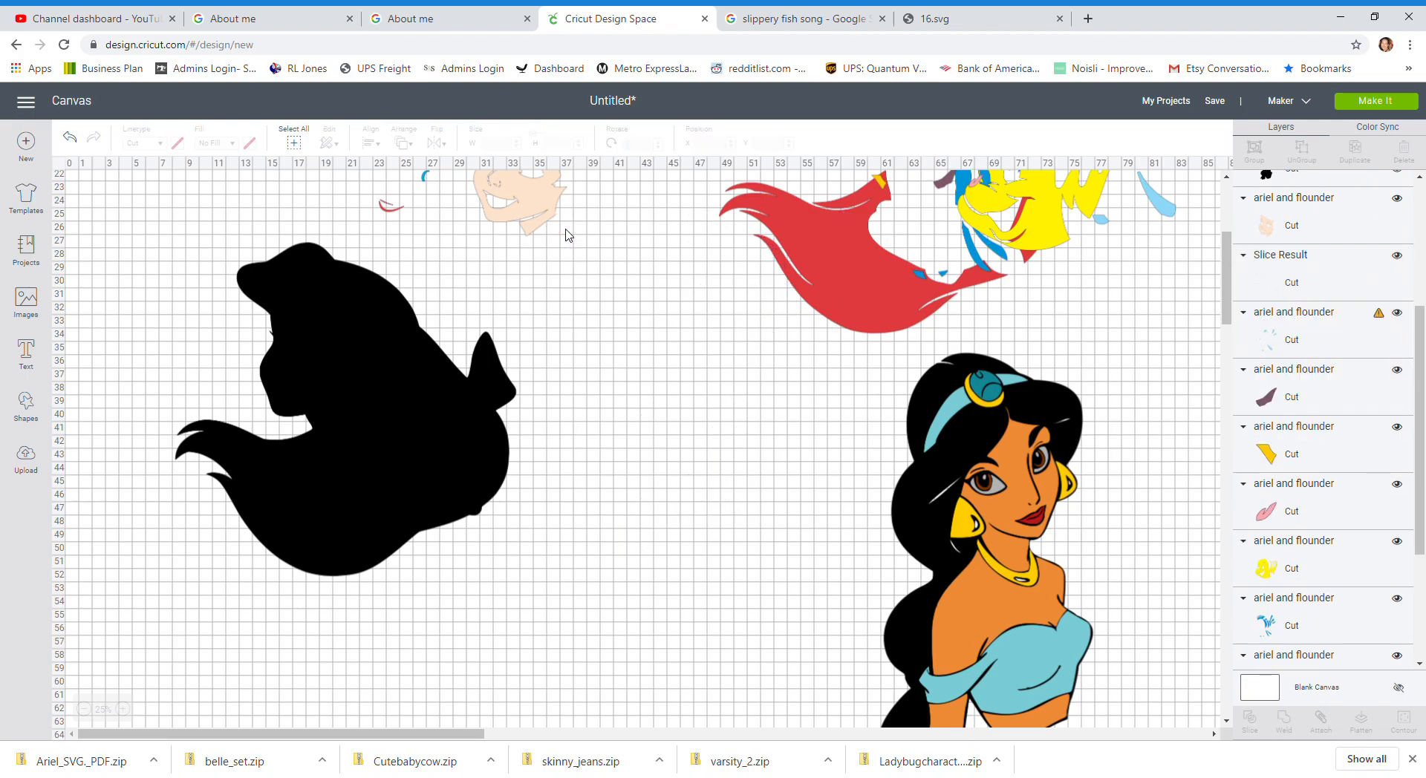
scroll(726, 454, "up", 3)
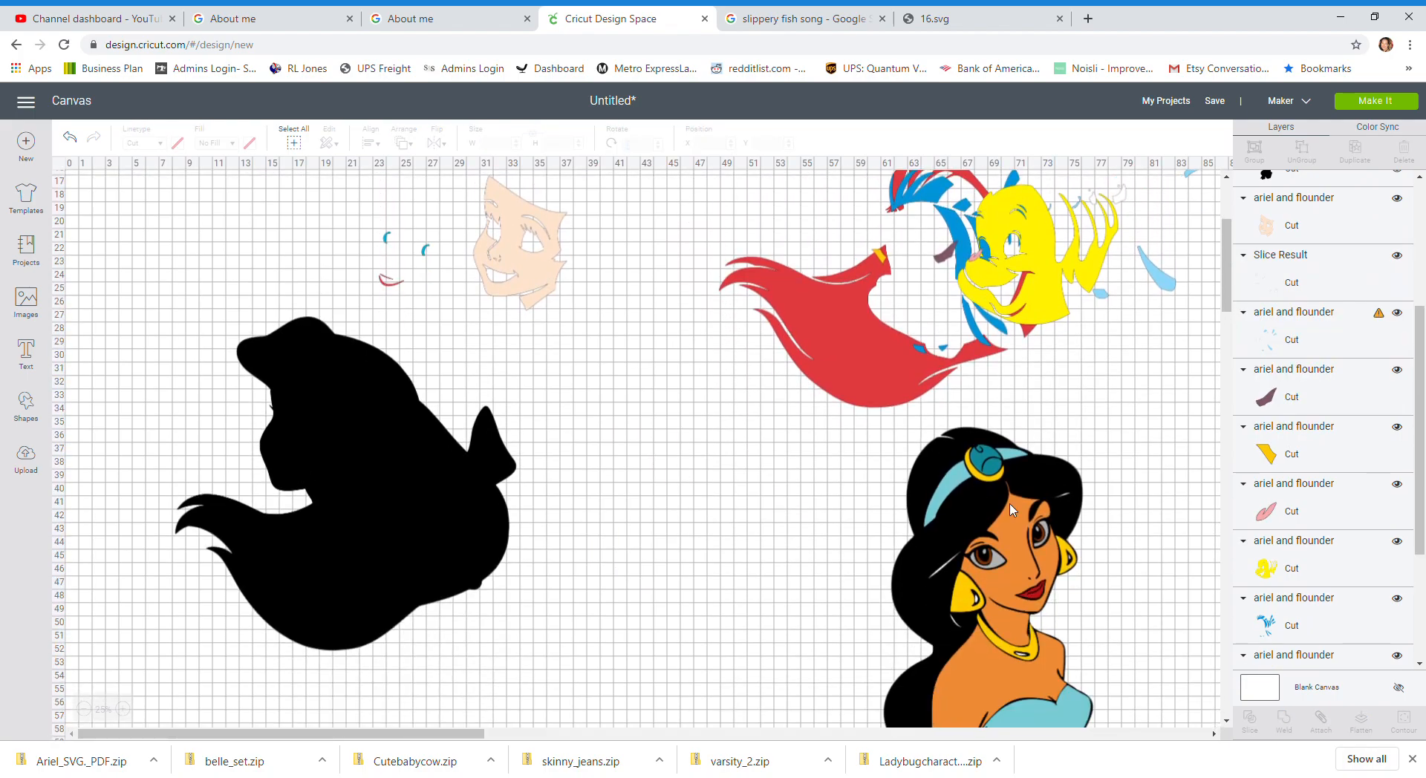
left_click(938, 528)
key("Delete")
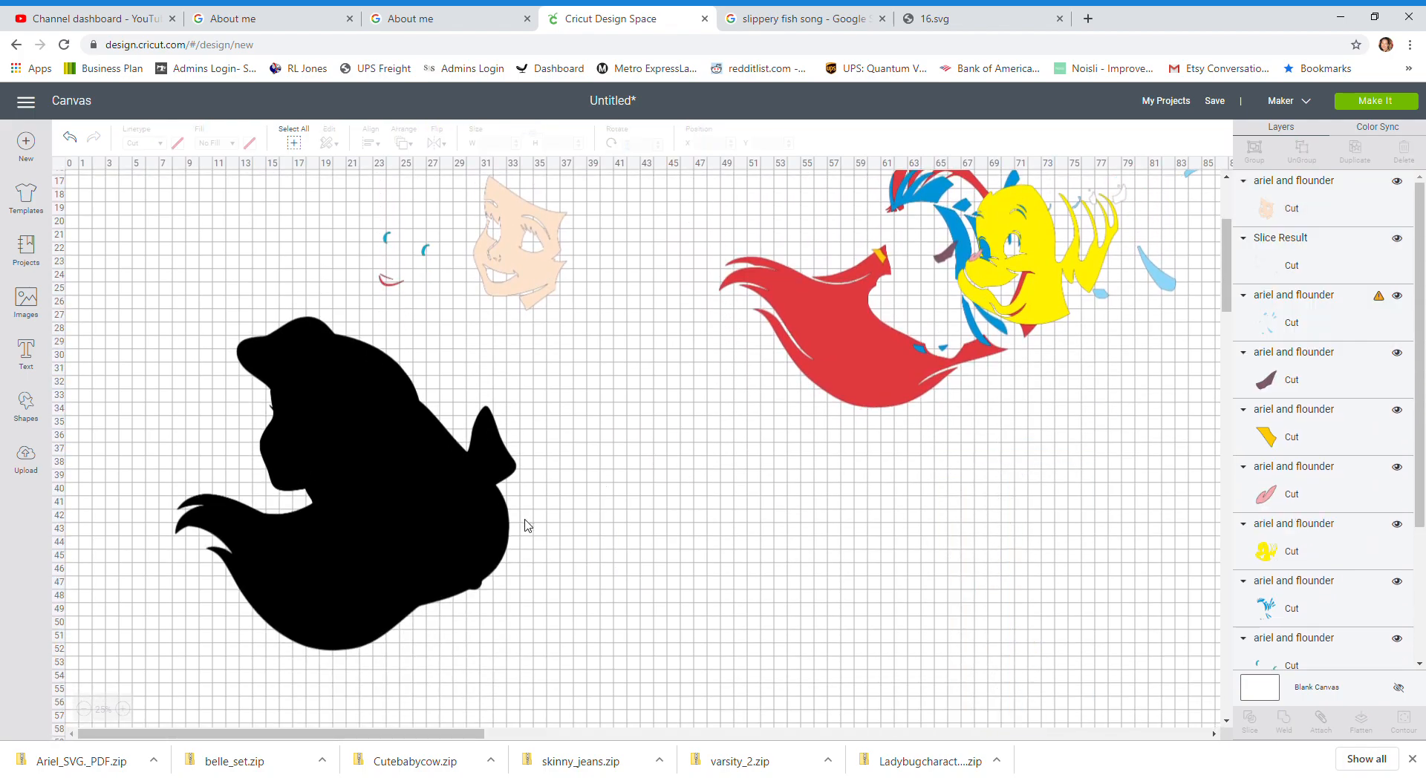
Step: Insert a square shape and set its size to 11 by 11 inches
scroll(528, 525, "up", 5)
scroll(526, 525, "down", 5)
left_click(316, 436)
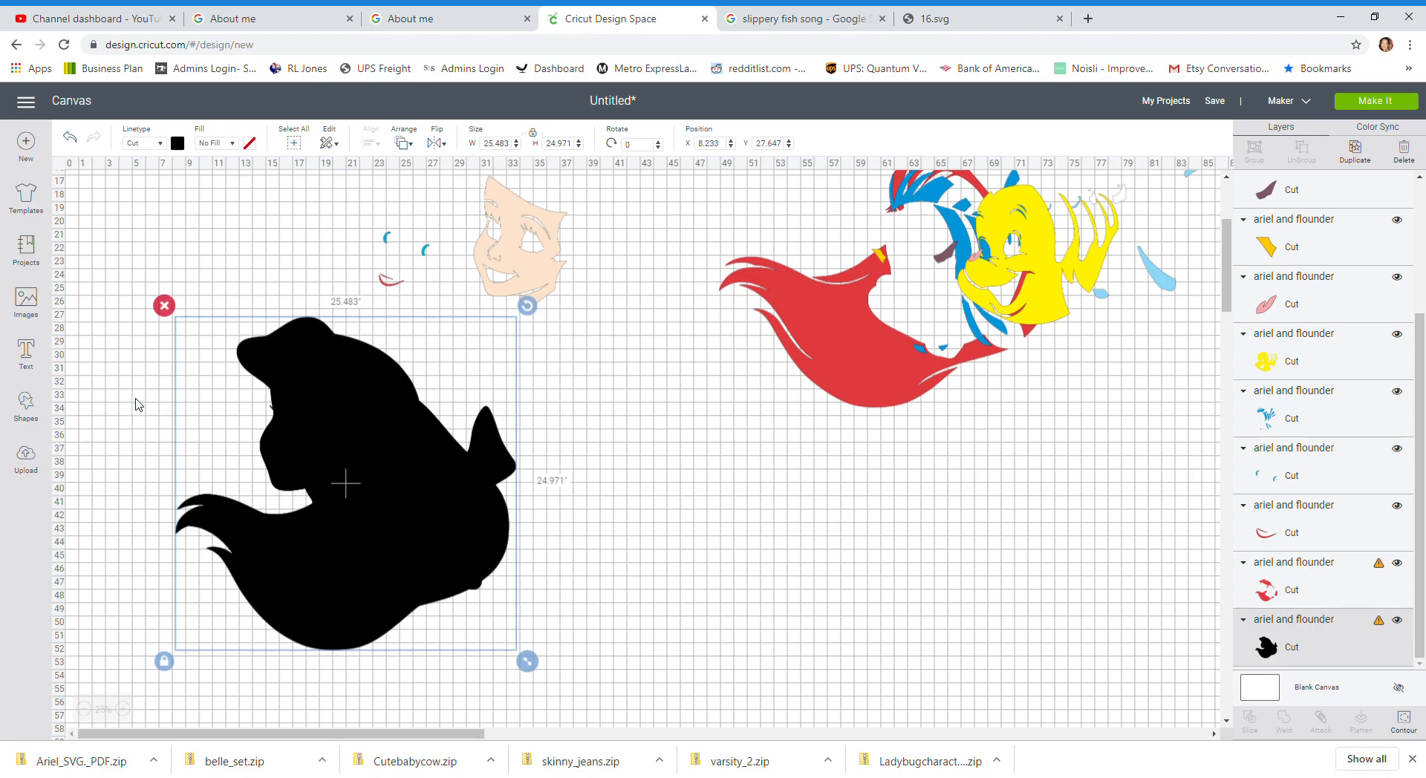
left_click(26, 405)
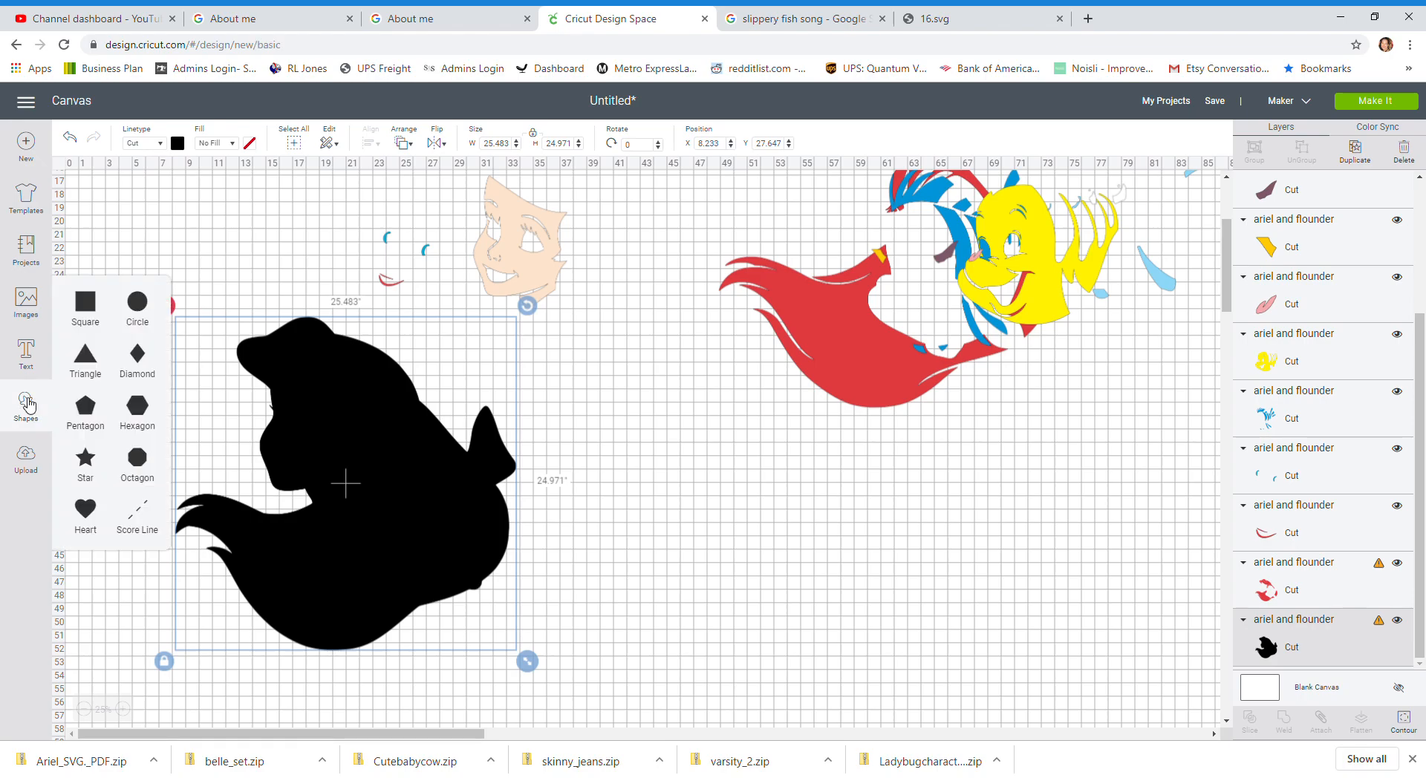
left_click(86, 310)
scroll(147, 231, "up", 3)
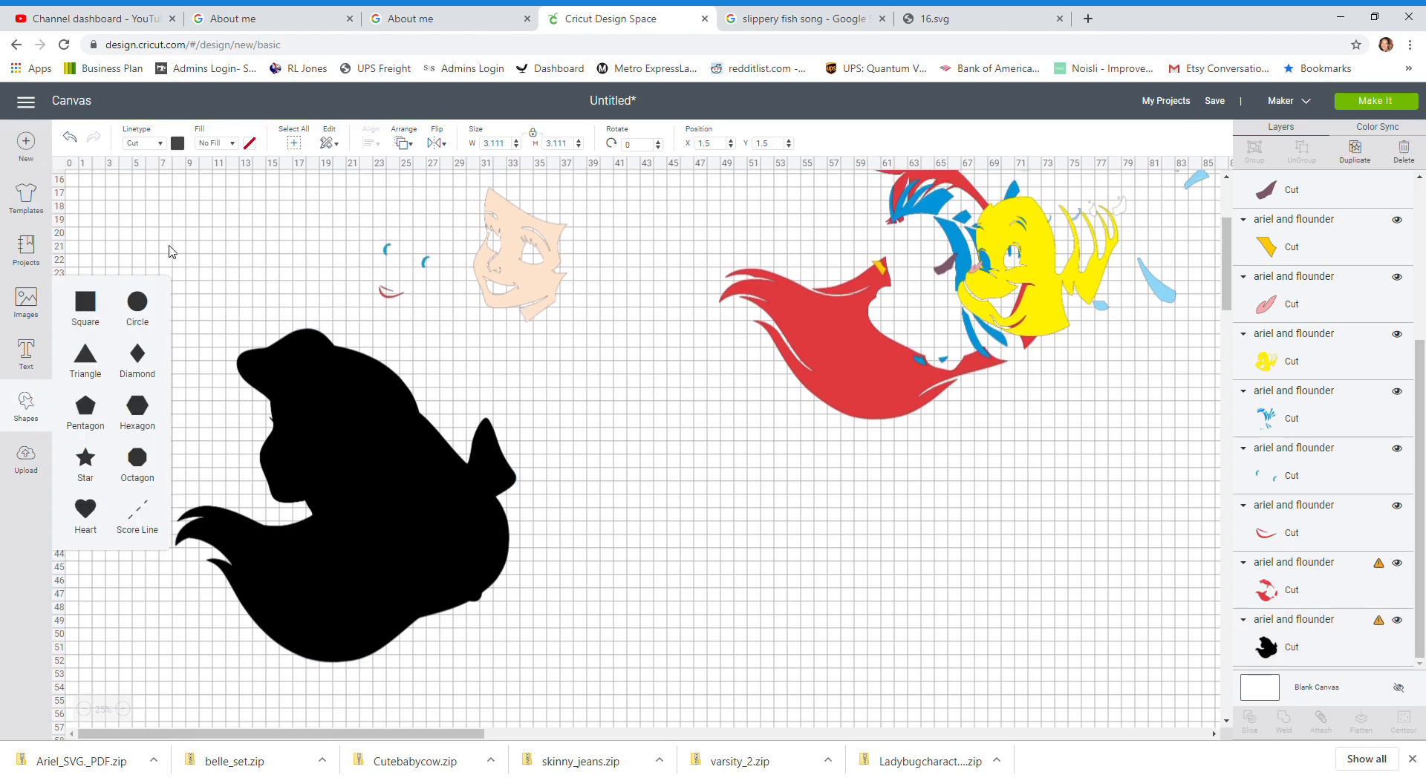
left_click_drag(113, 218, 191, 672)
left_click(496, 143)
type("11")
key("Tab")
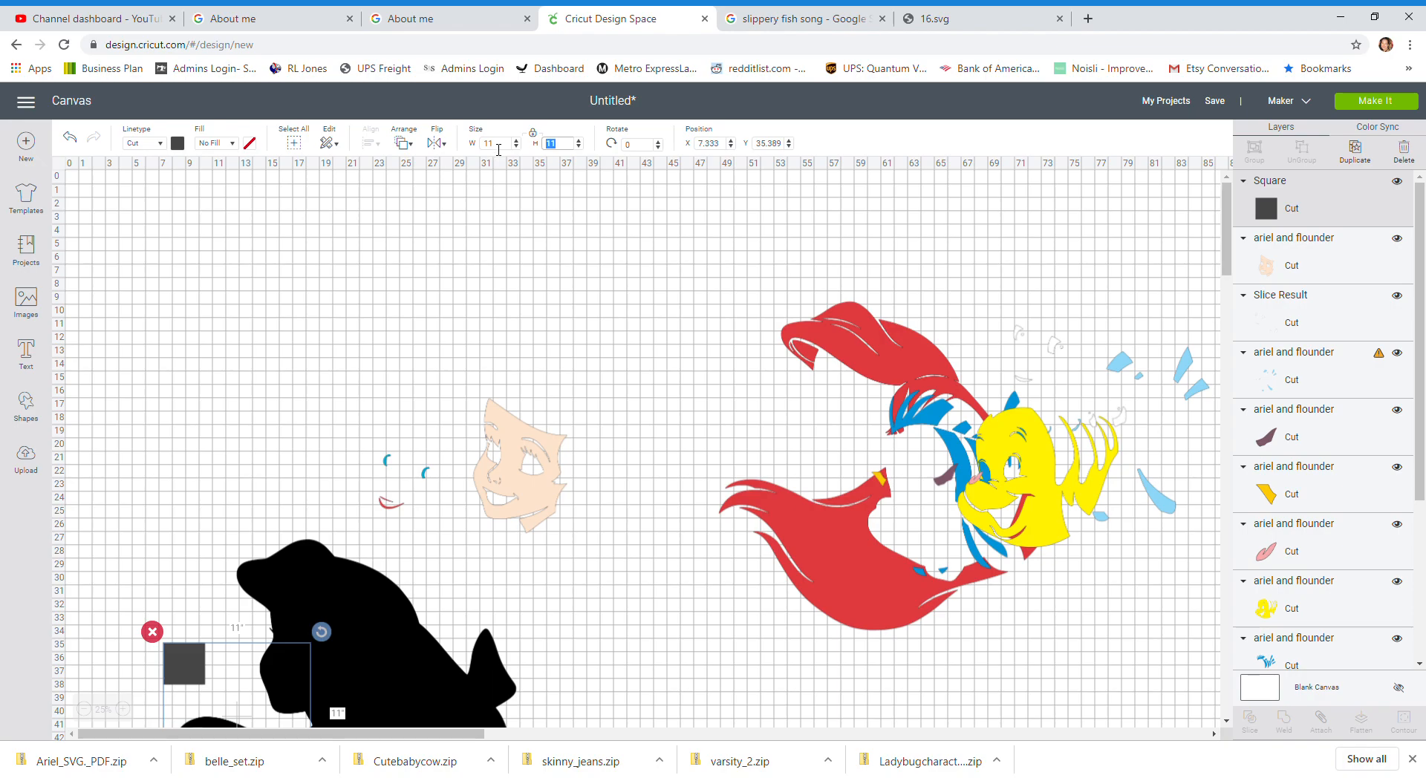
Step: Move the square over Ariel's black silhouette, duplicate it and place the copy beside it
scroll(480, 457, "down", 2)
left_click_drag(257, 526, 301, 406)
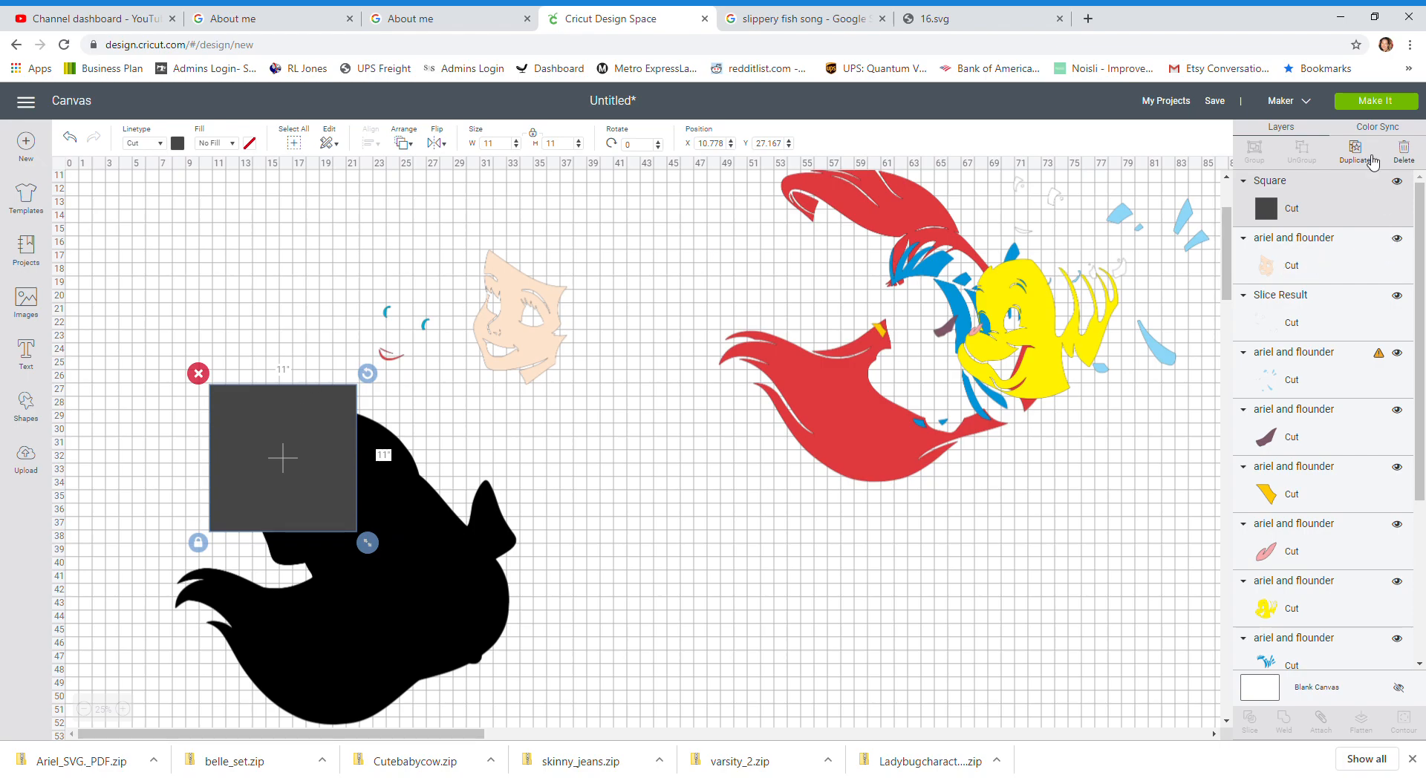
left_click(1372, 159)
left_click_drag(247, 484, 394, 459)
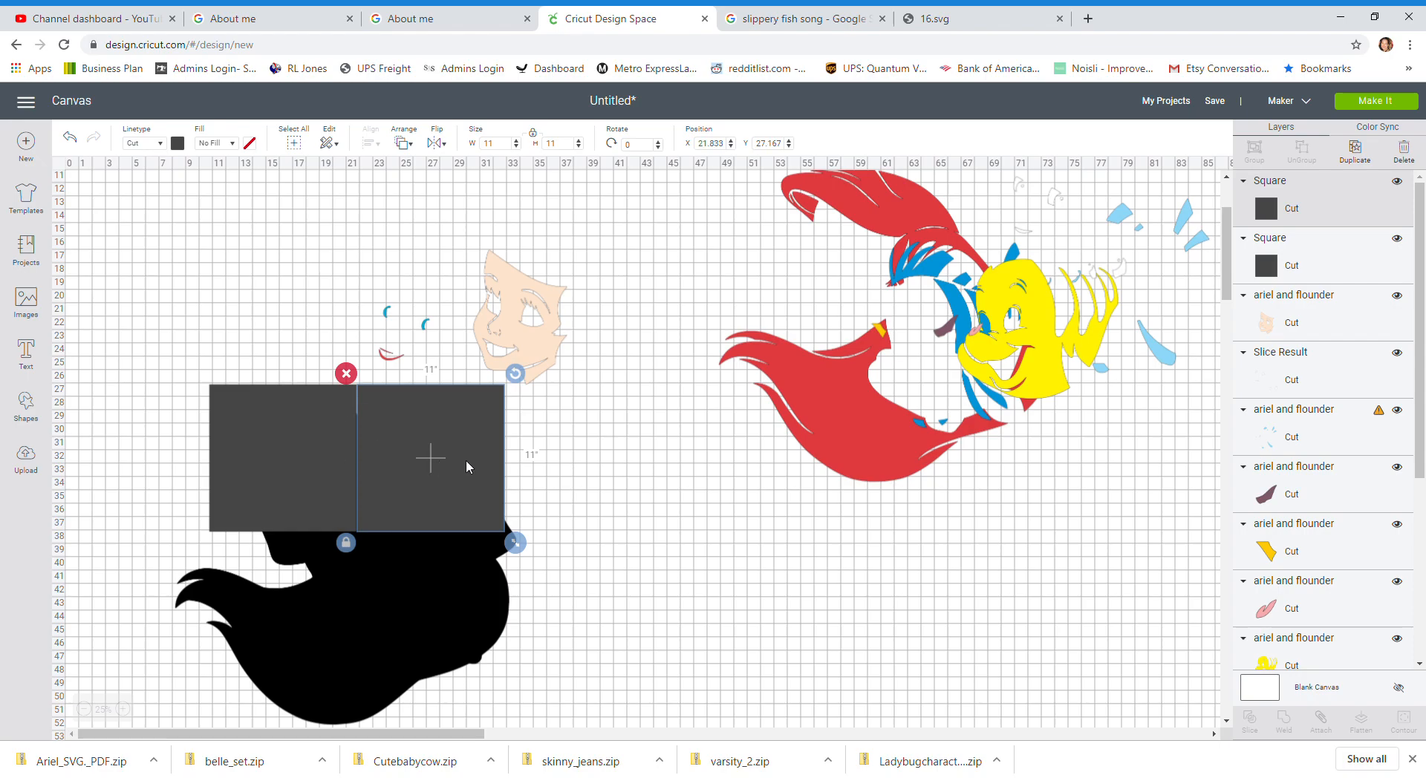
Step: Position the first square at X 10, Y 27
left_click(327, 465)
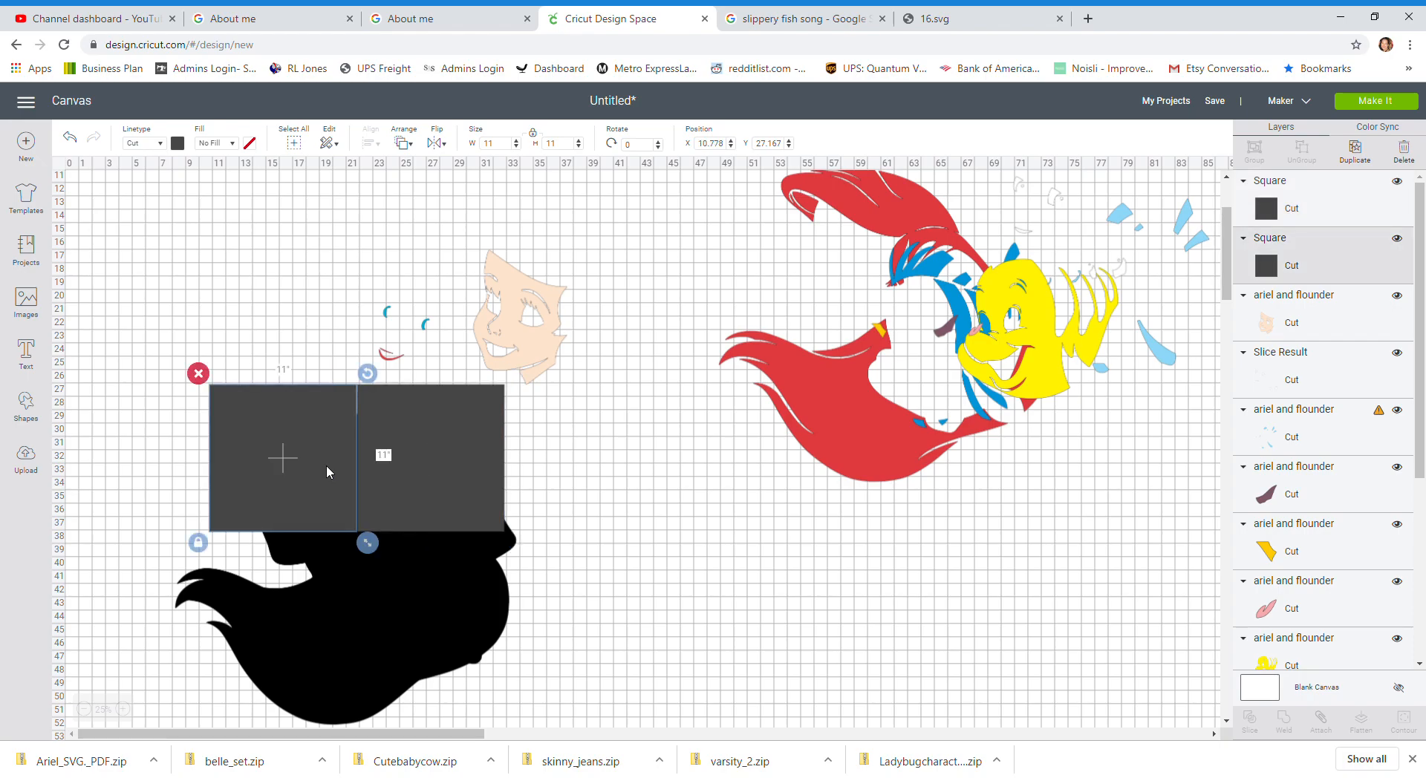
left_click(706, 145)
type("10")
key("Tab")
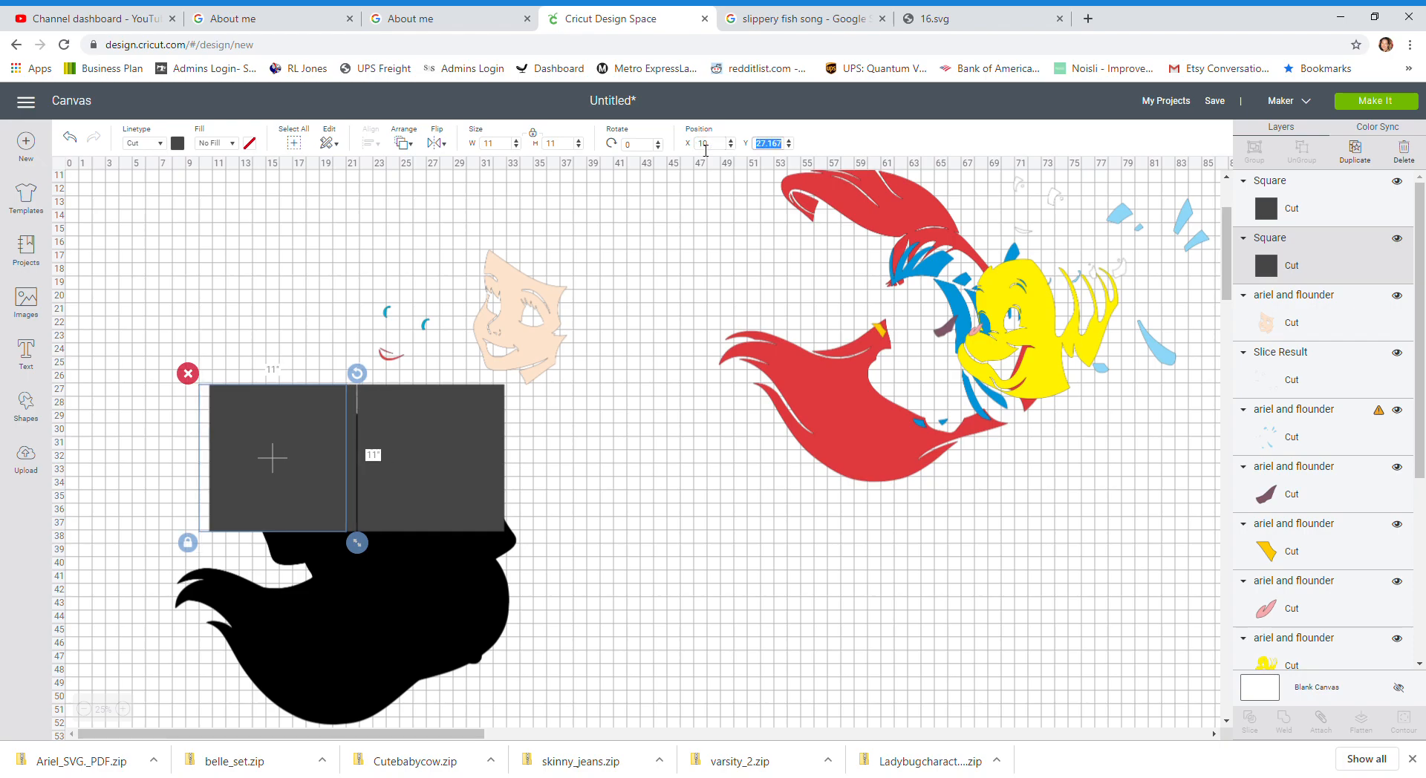
type("27")
key("Return")
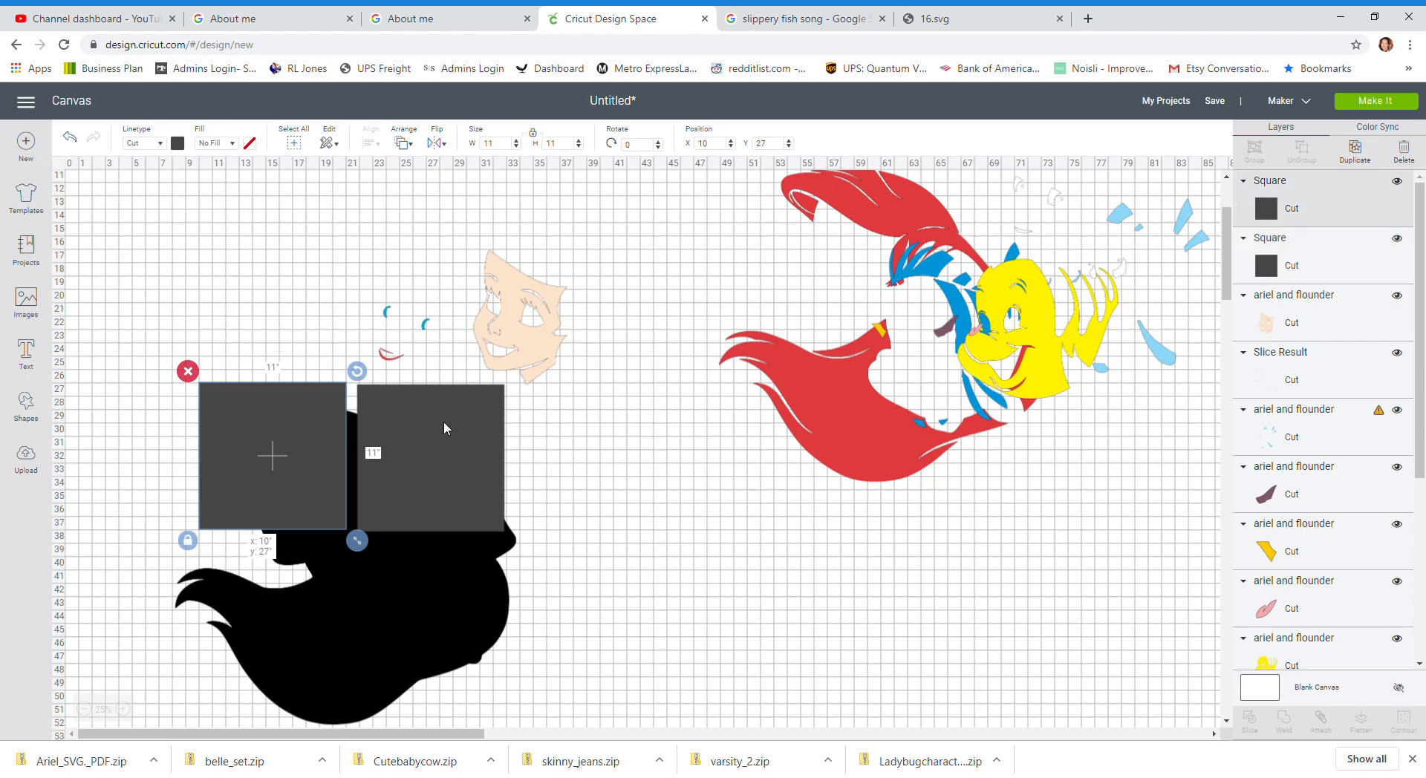
Step: Position the second square at X 21, Y 27 so it sits flush beside the first
left_click_drag(444, 422, 435, 422)
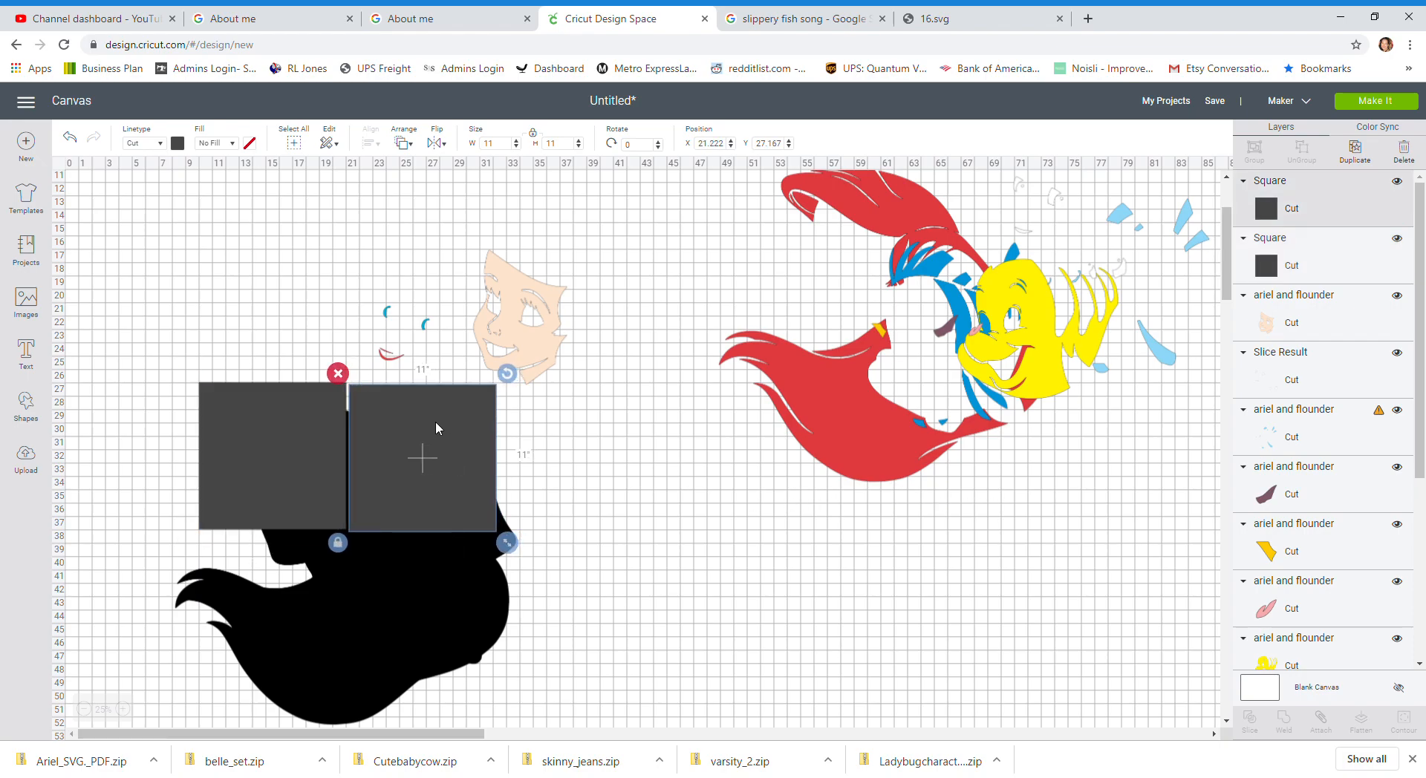
left_click(721, 145)
type("21")
key("Tab")
type("27")
key("Return")
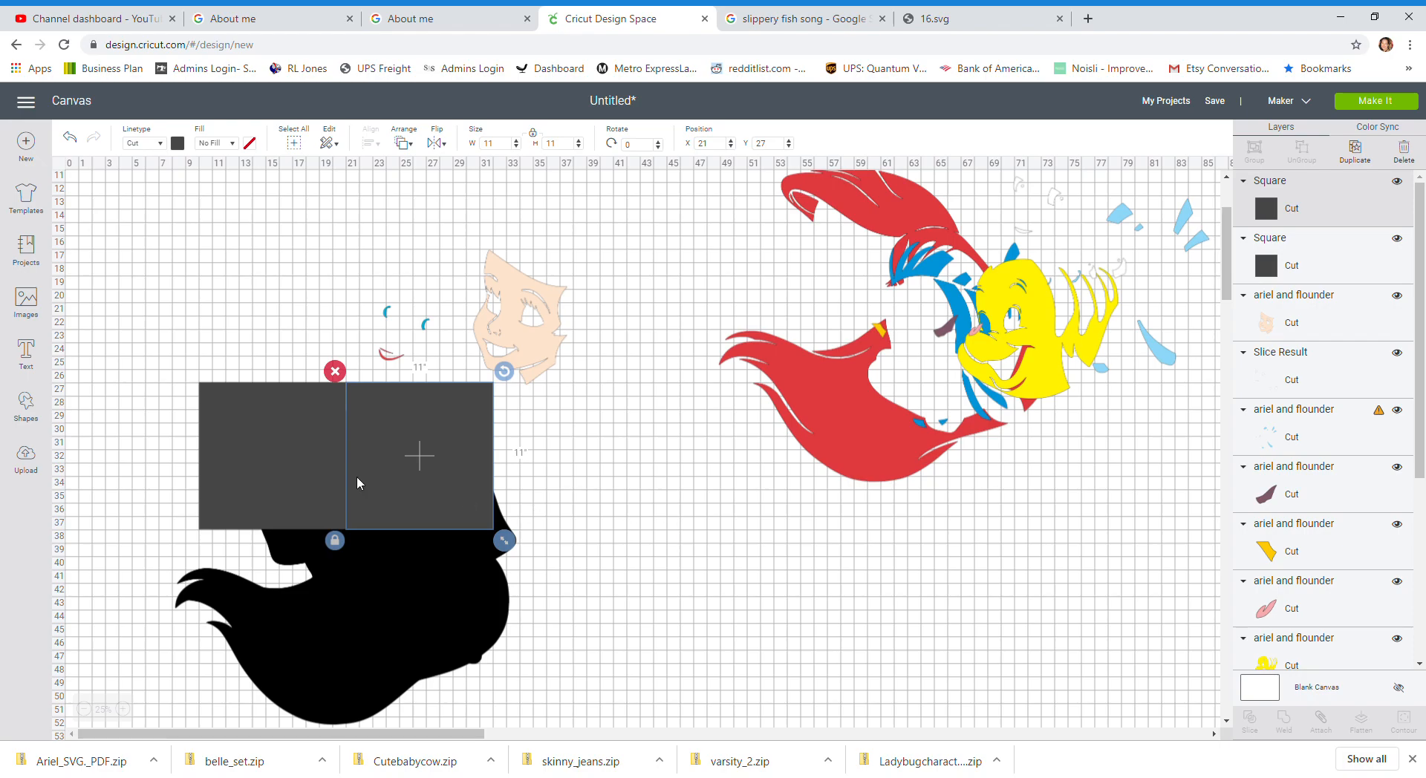
Step: Select both squares together and duplicate the pair
left_click(294, 455)
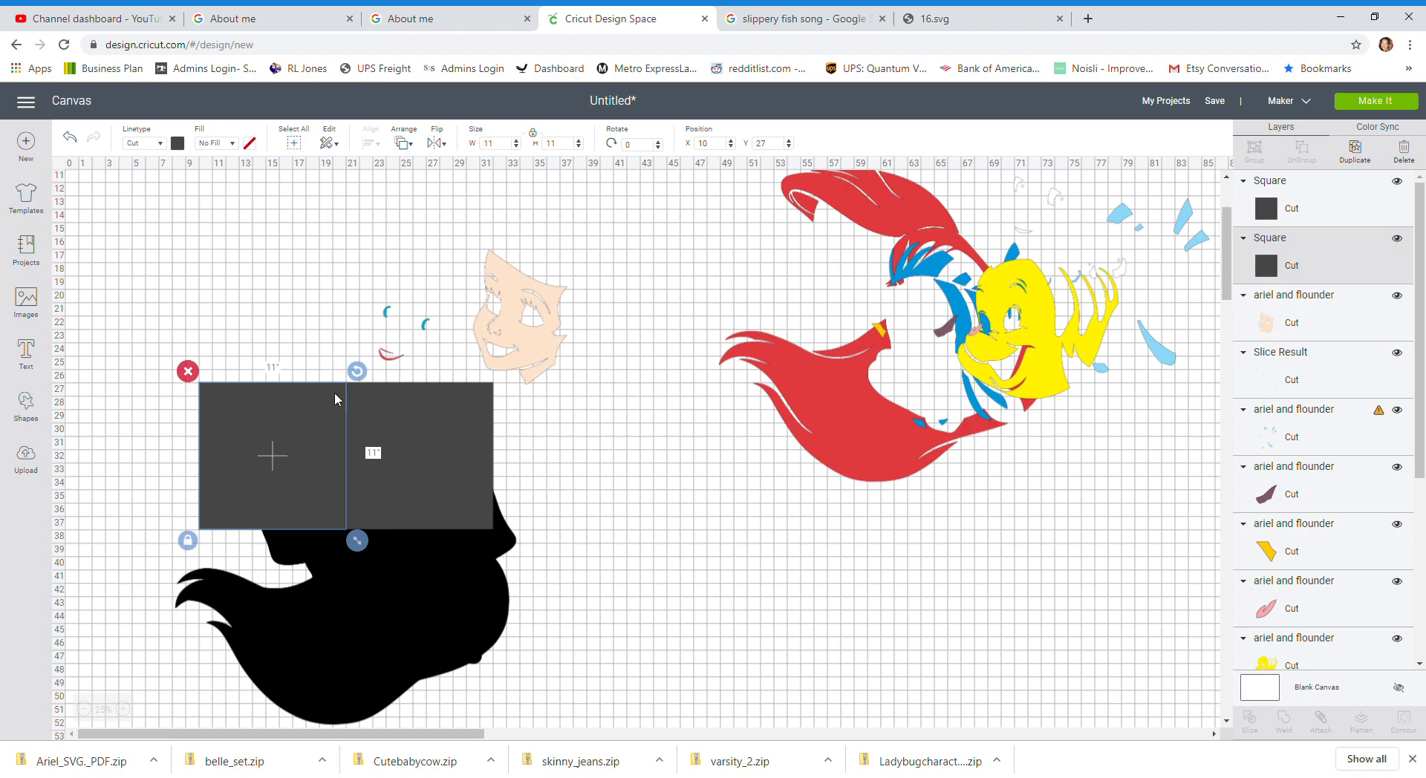
left_click(395, 398)
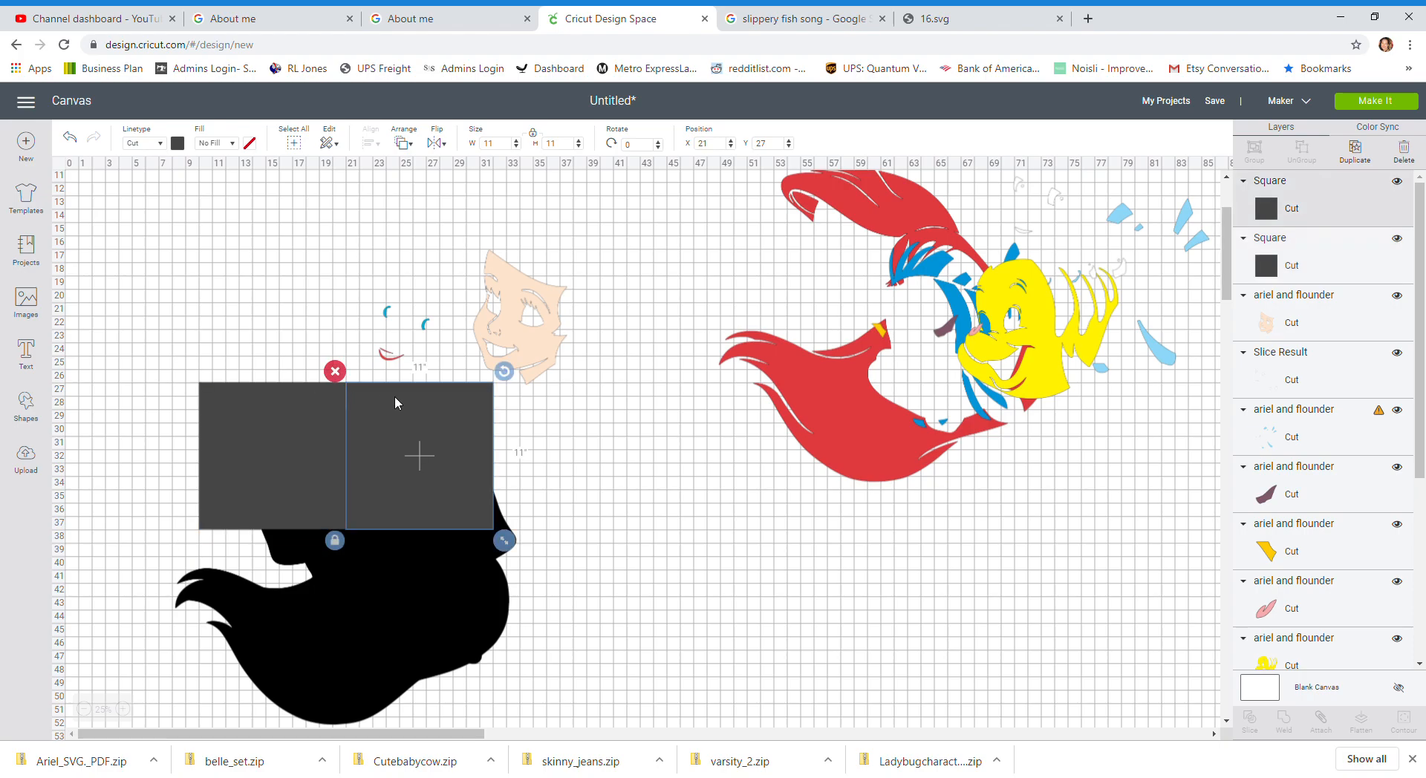
left_click(553, 426)
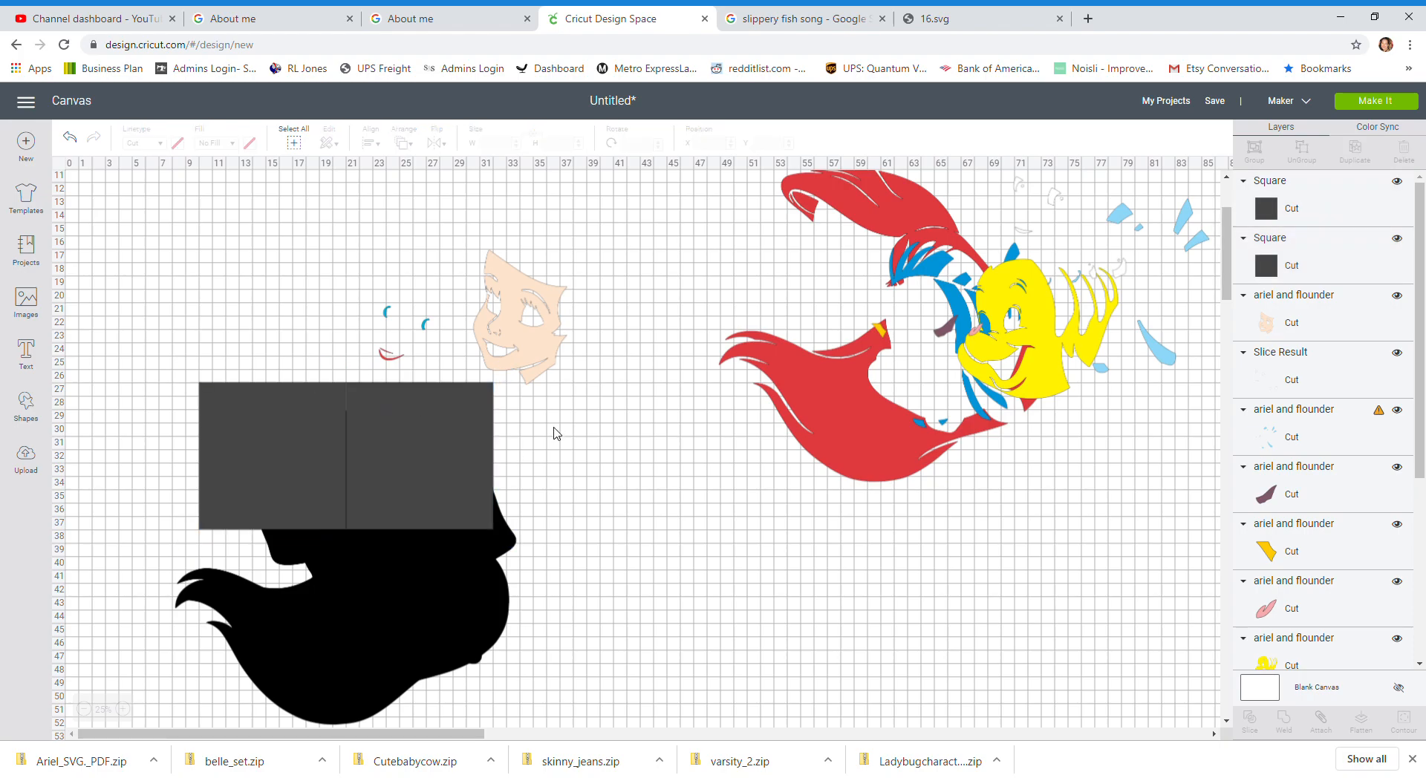
left_click(312, 466)
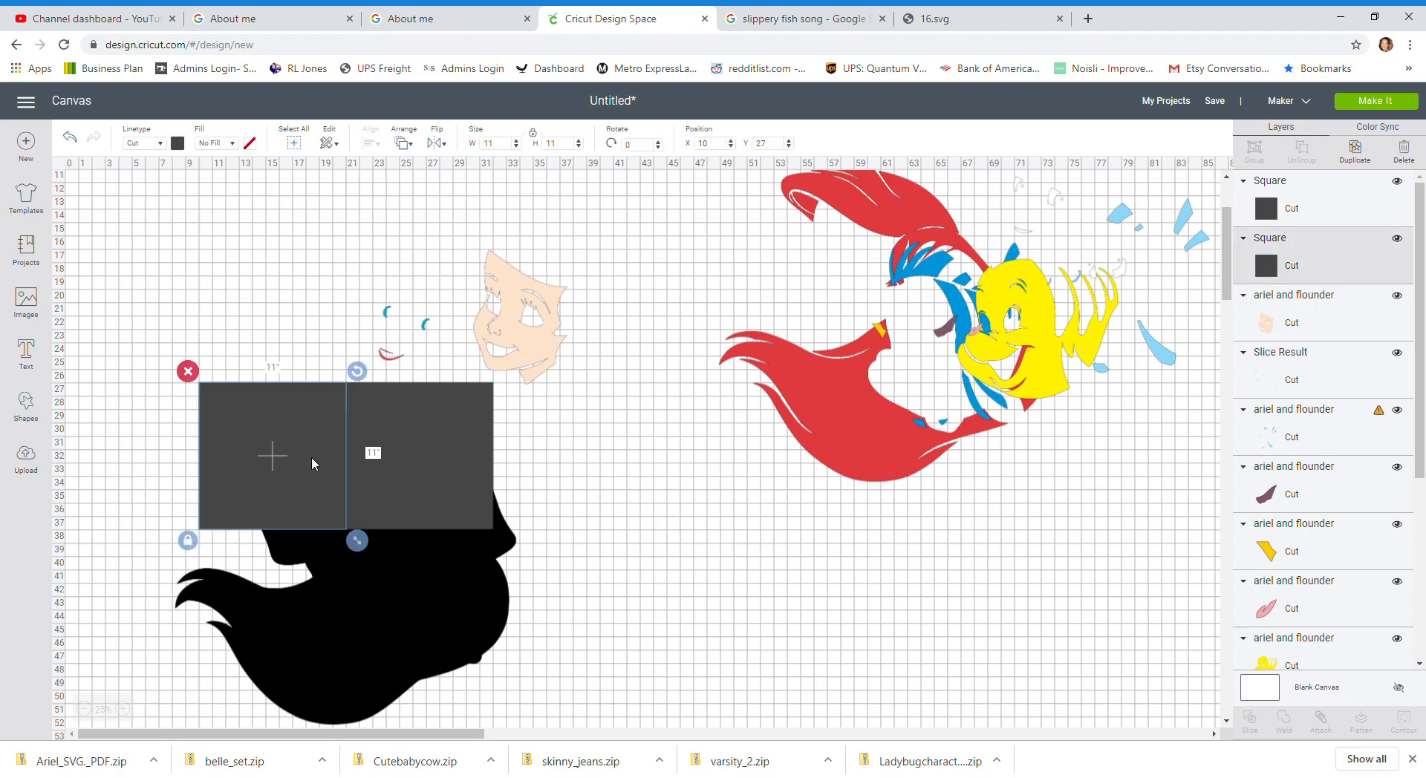
left_click(452, 434, "shift")
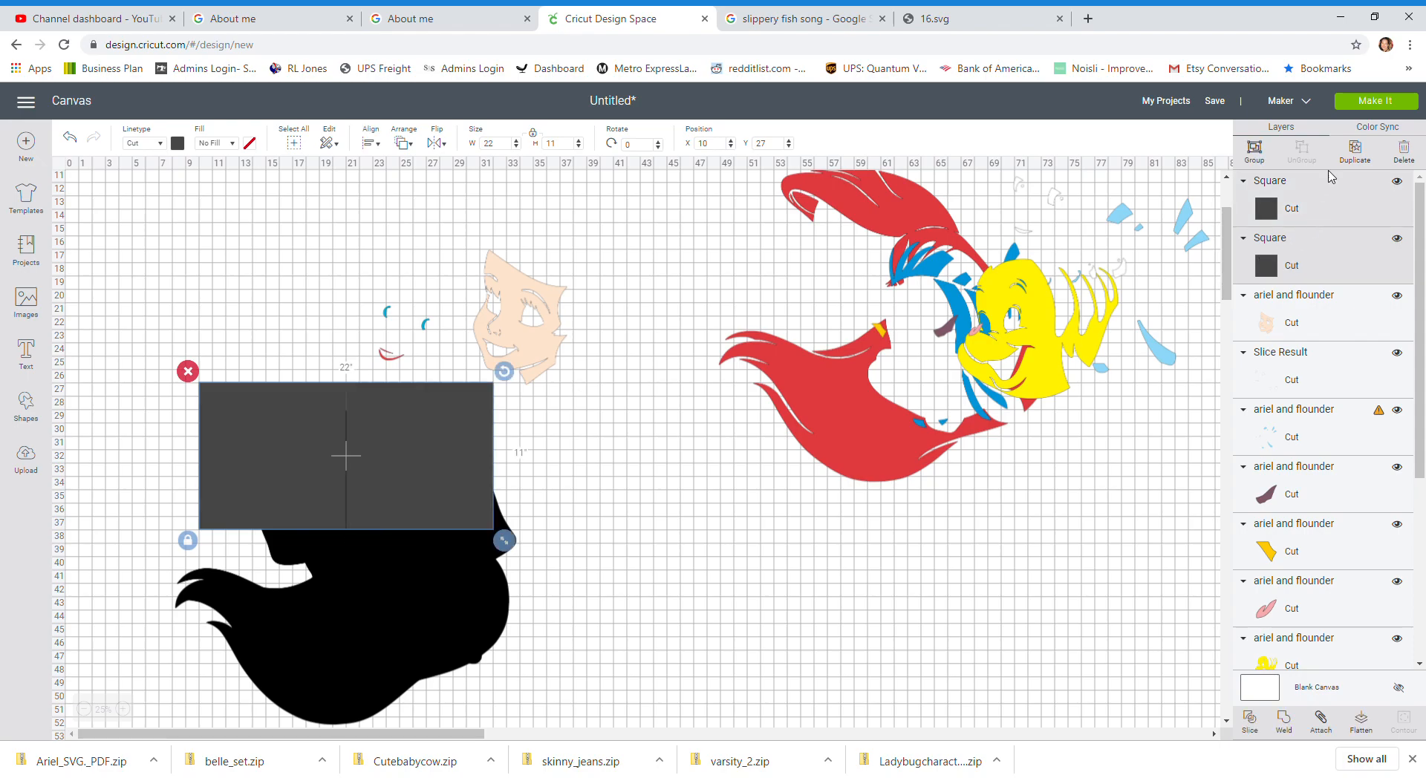
left_click(1354, 156)
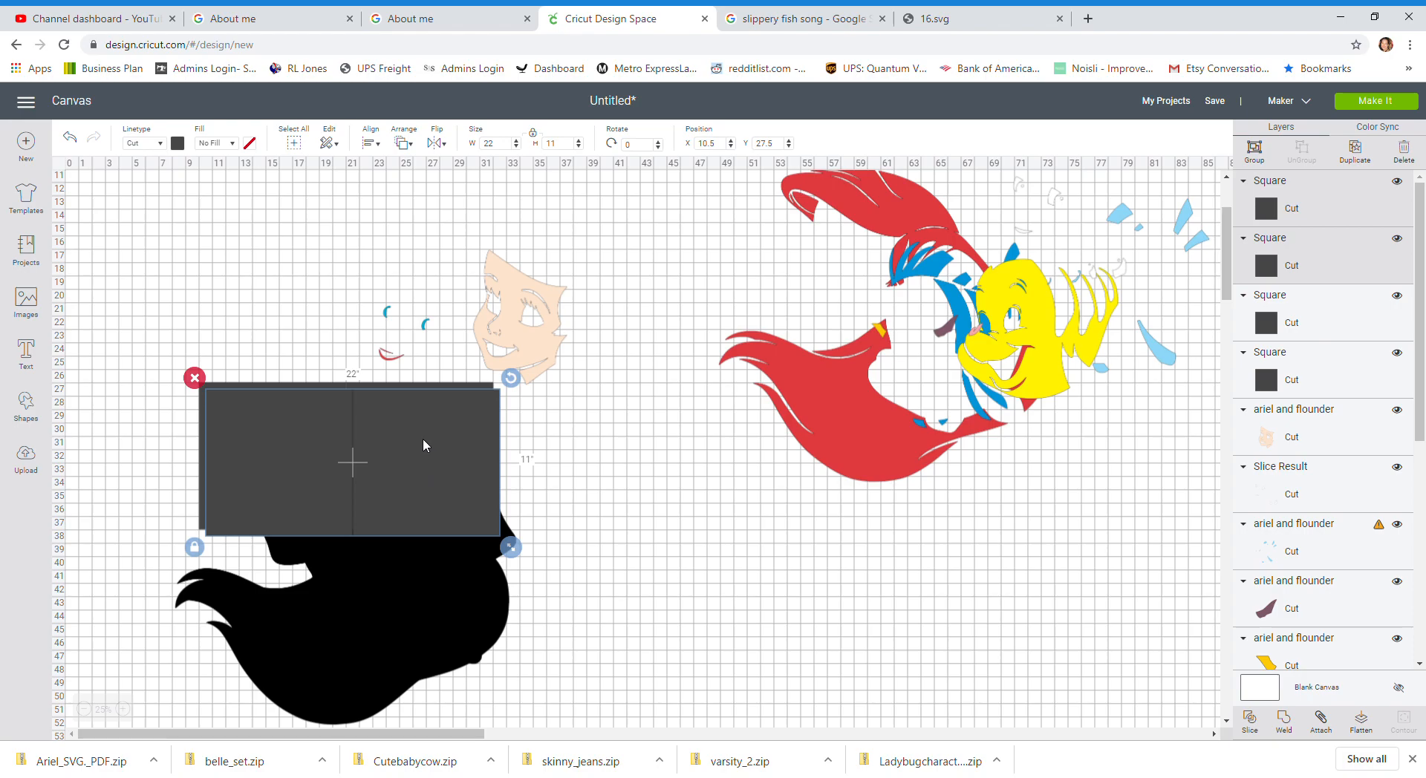
Step: Move the duplicated pair of squares below the first row to X 10, Y 38
left_click_drag(426, 435, 418, 579)
left_click(722, 144)
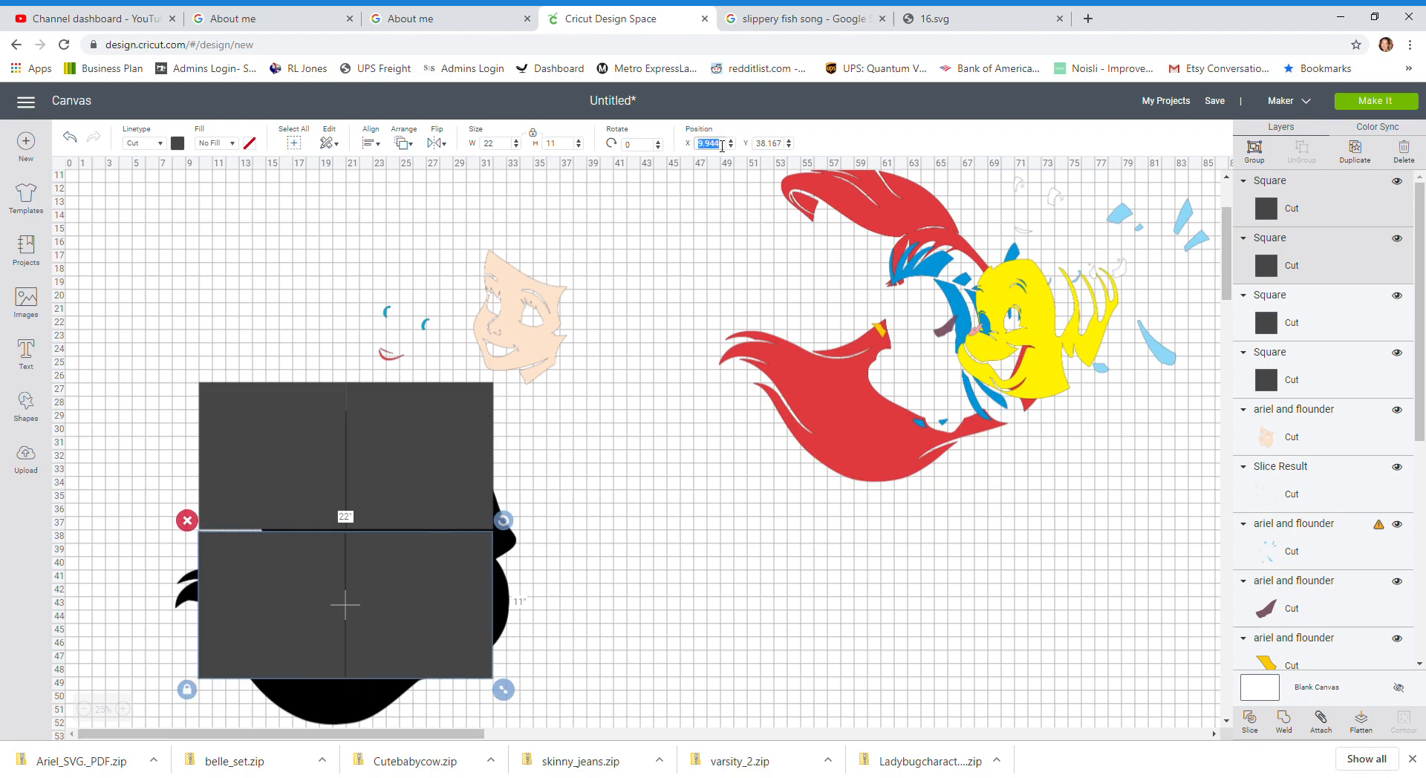
type("10")
key("Tab")
type("38")
key("Return")
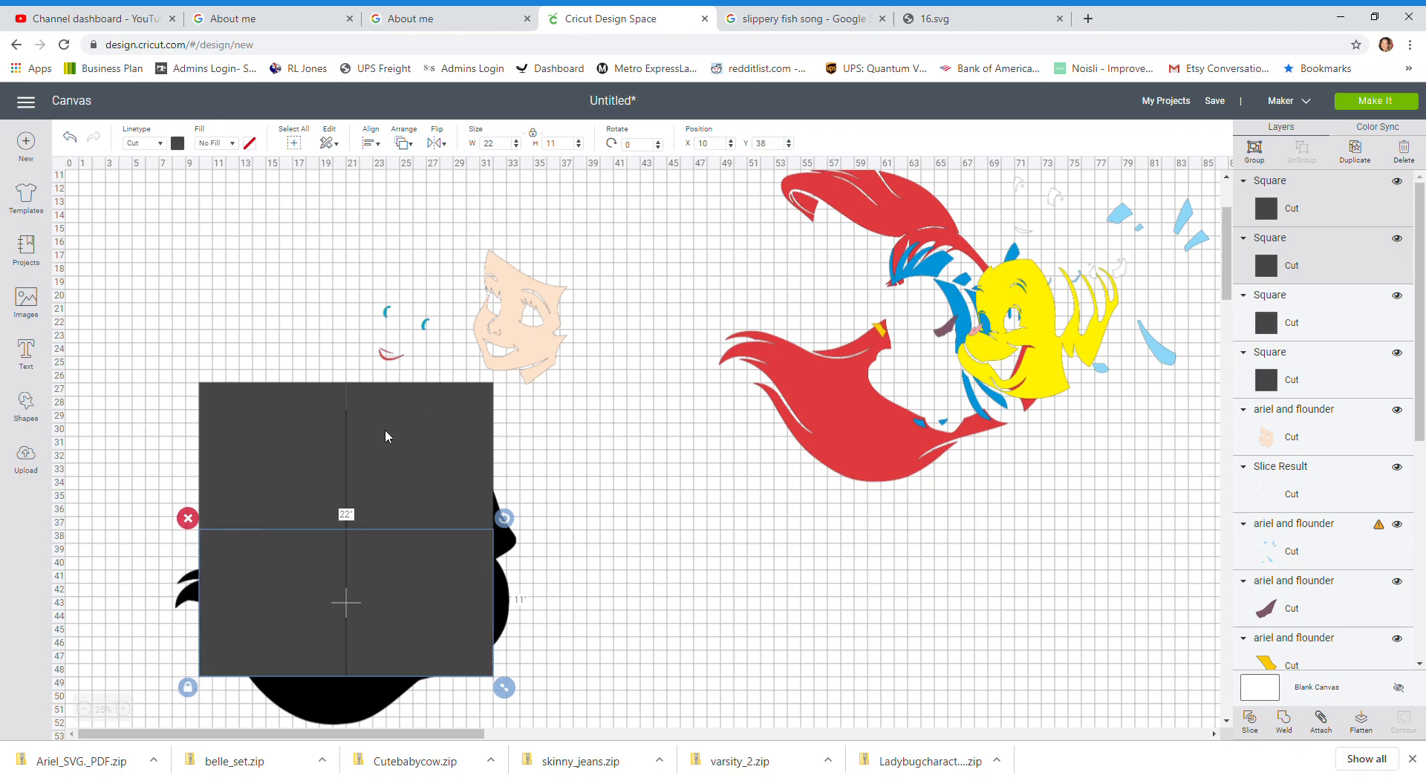
Step: Select the lower pair of squares and duplicate it
left_click(225, 485)
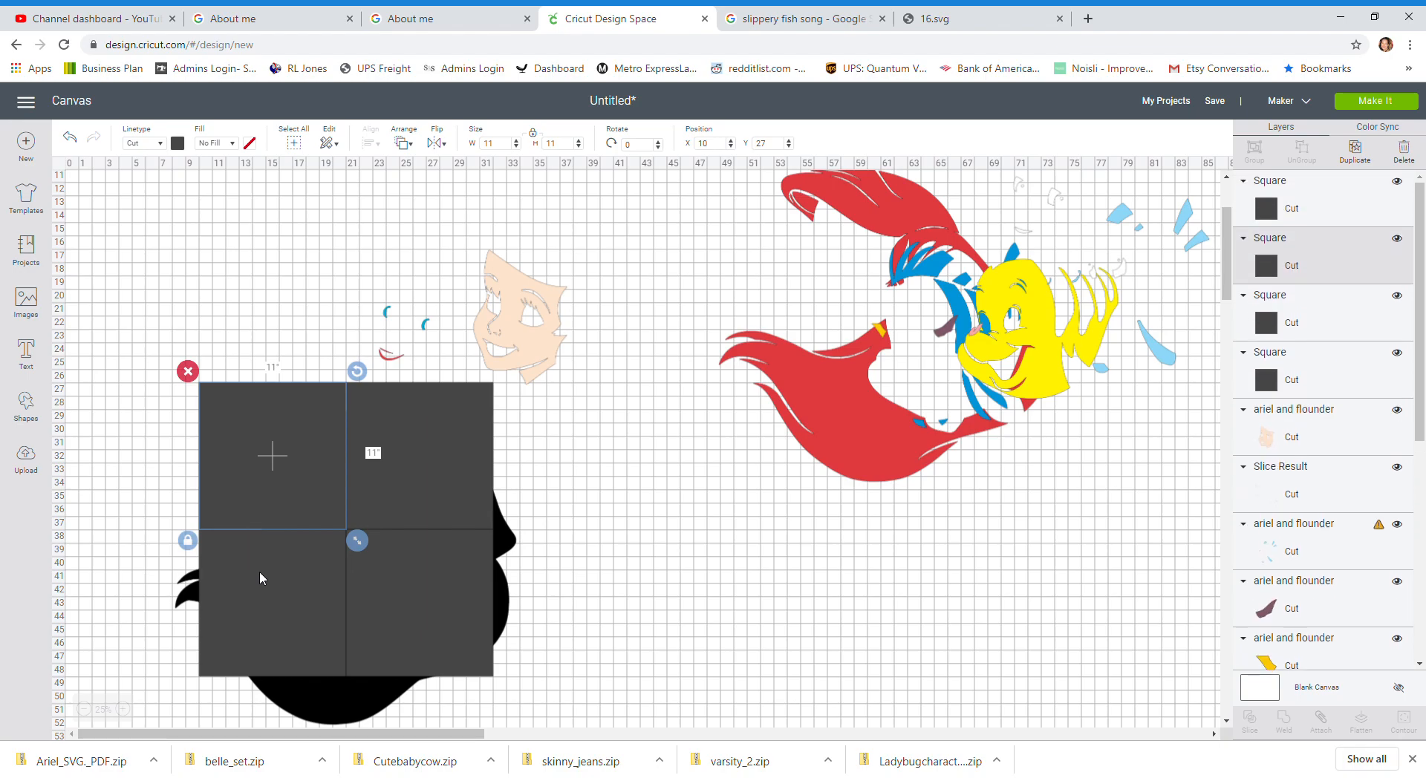
left_click(120, 606)
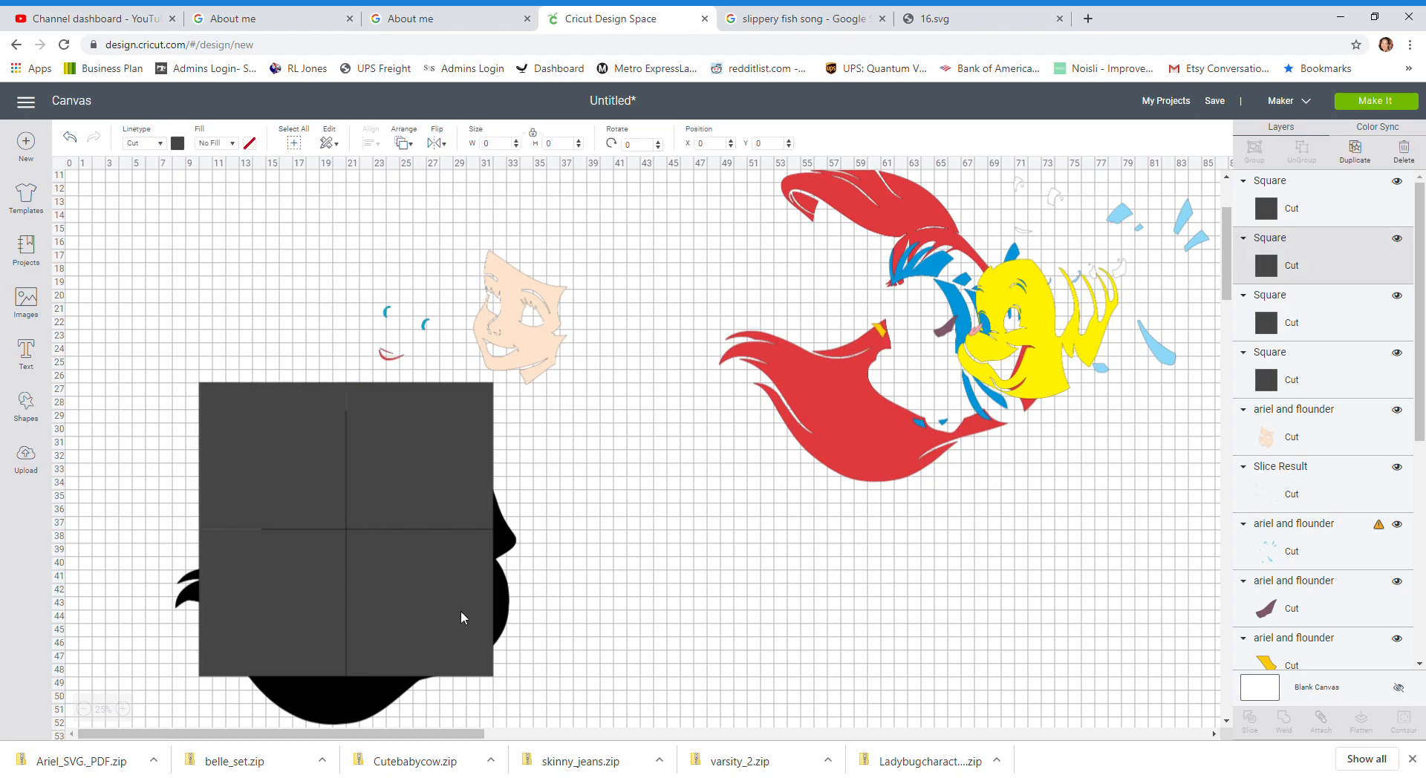
left_click(334, 590)
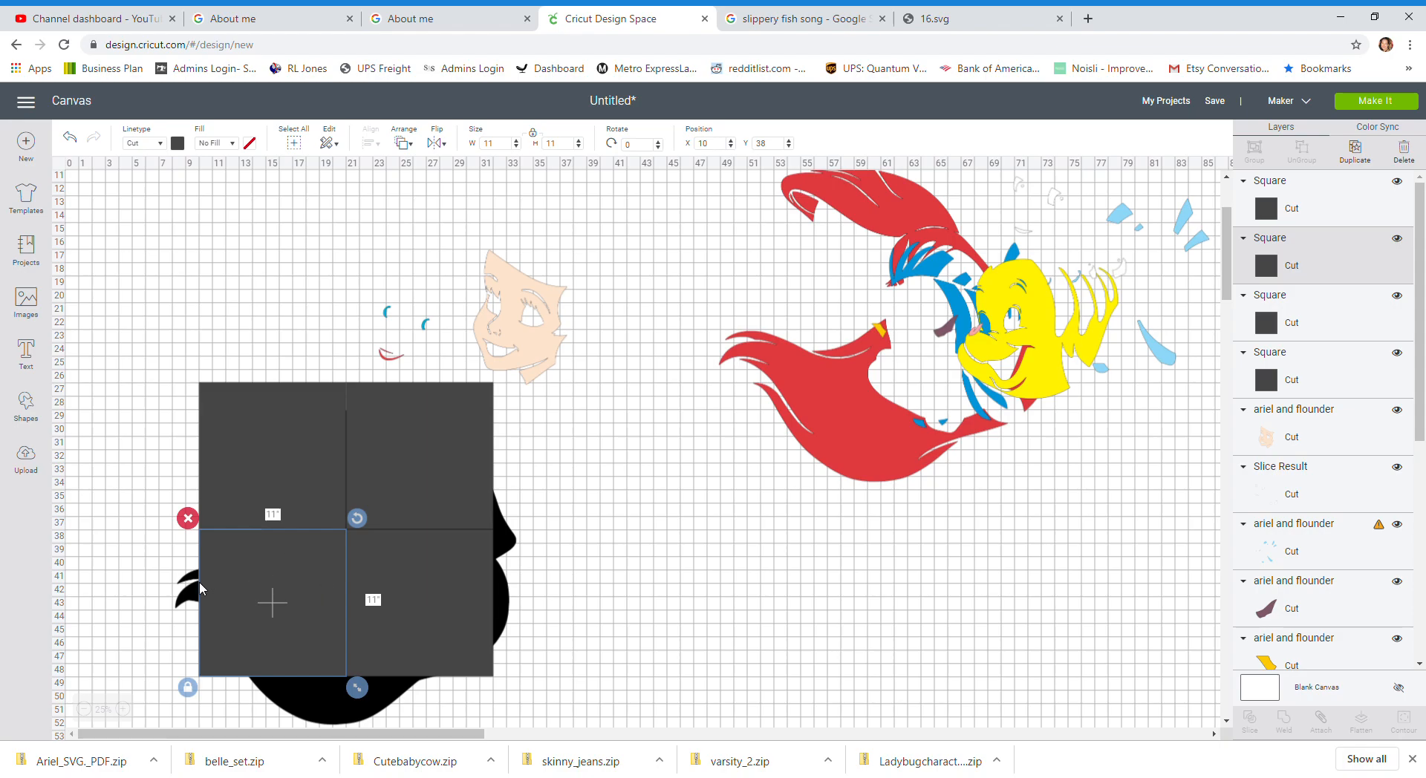
scroll(538, 621, "down", 3)
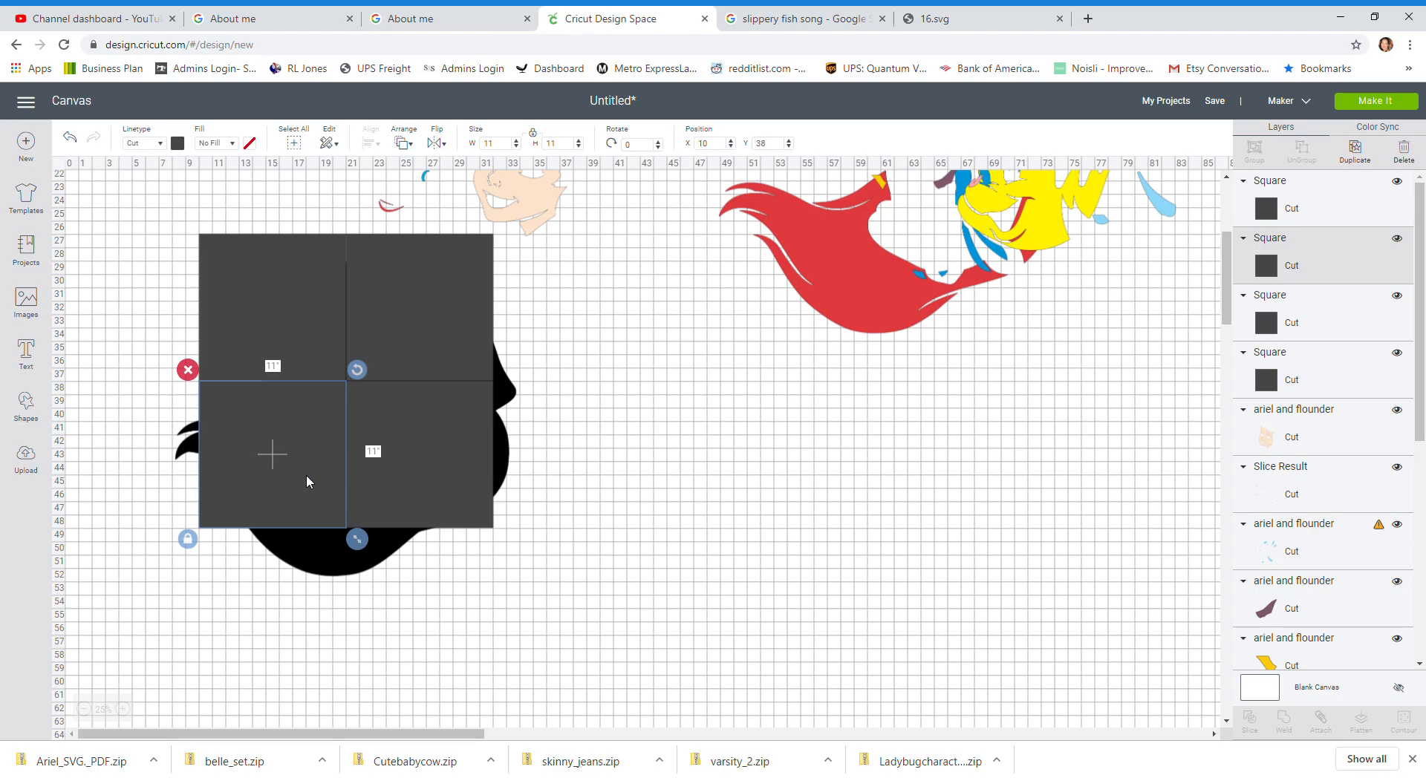
left_click(377, 462, "shift")
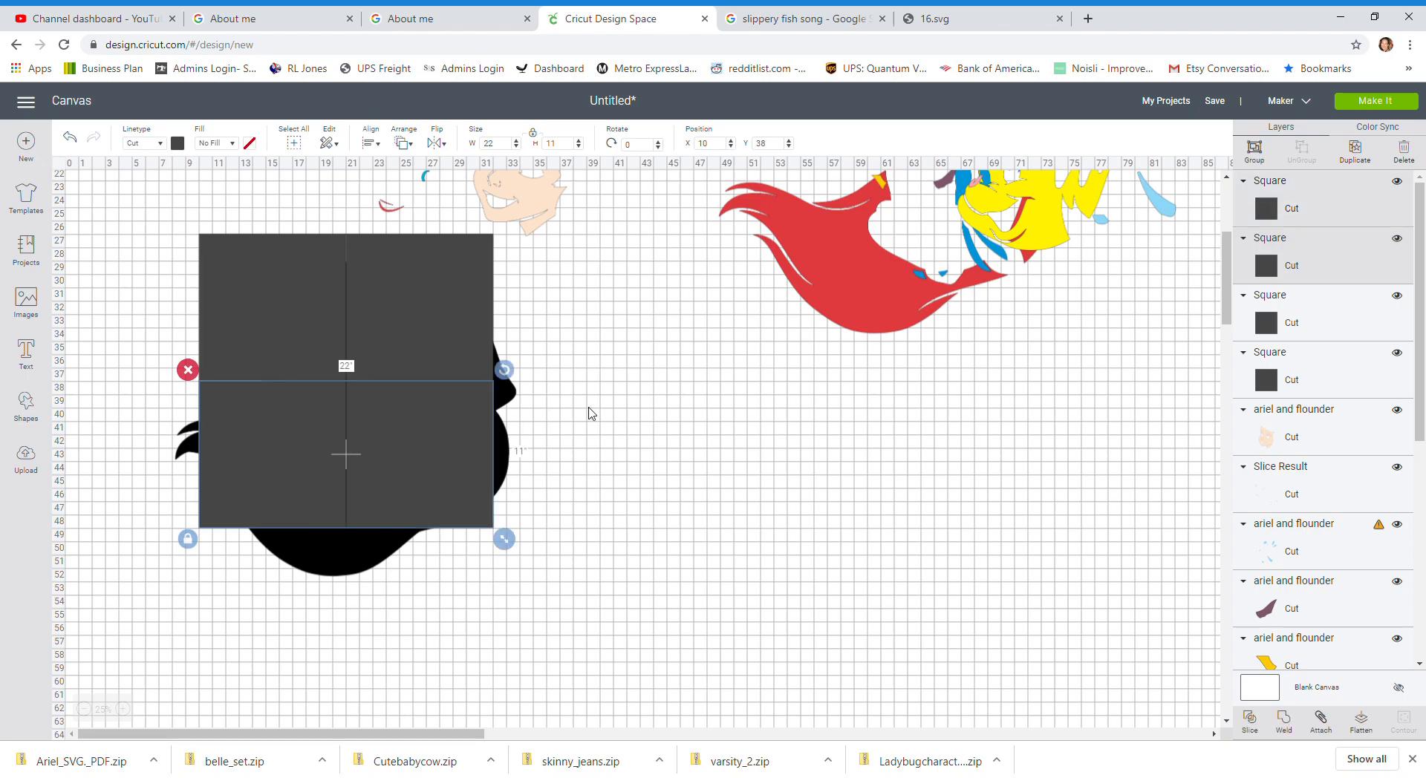
left_click(1355, 151)
Step: Move the new pair of squares below the others to X 10, Y 49
left_click_drag(427, 497, 421, 642)
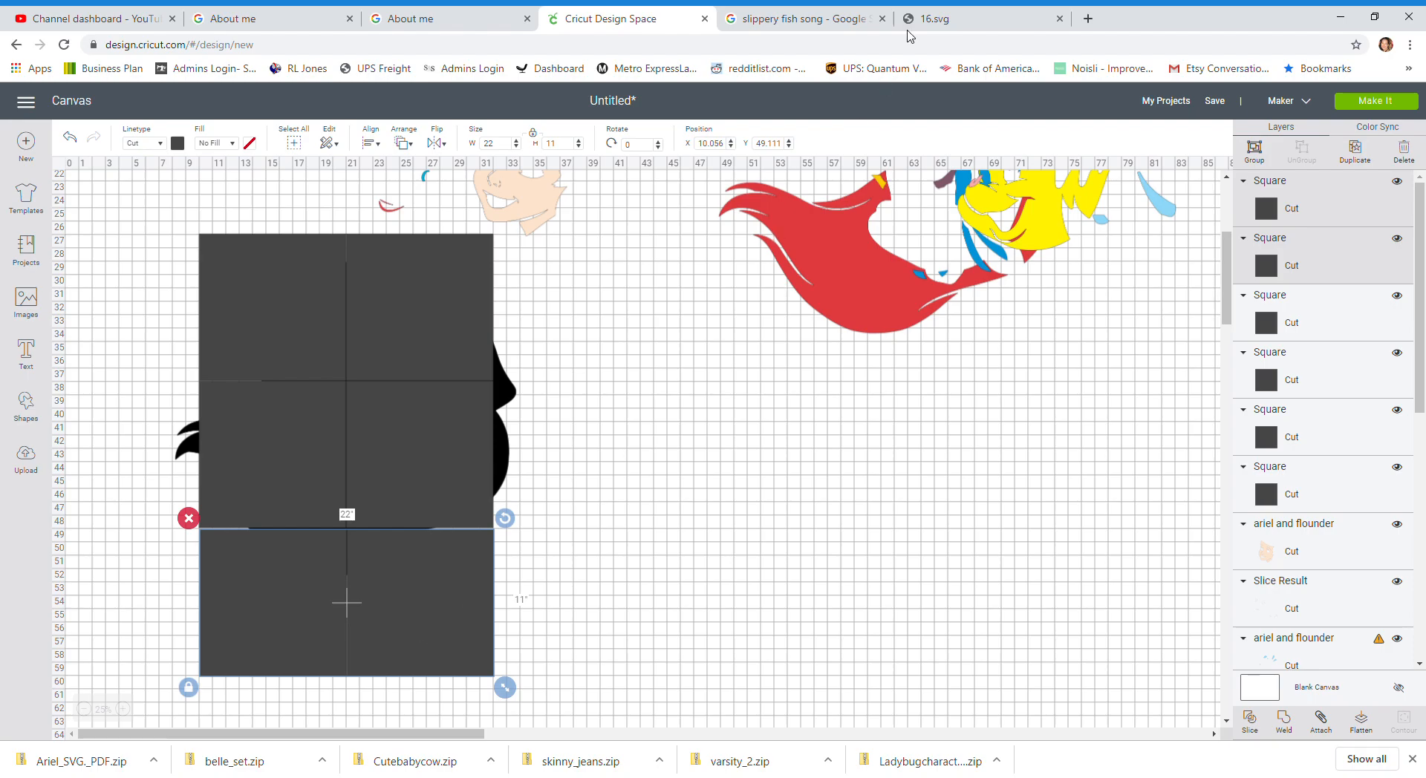
left_click(728, 144)
type("10")
key("Tab")
type("2")
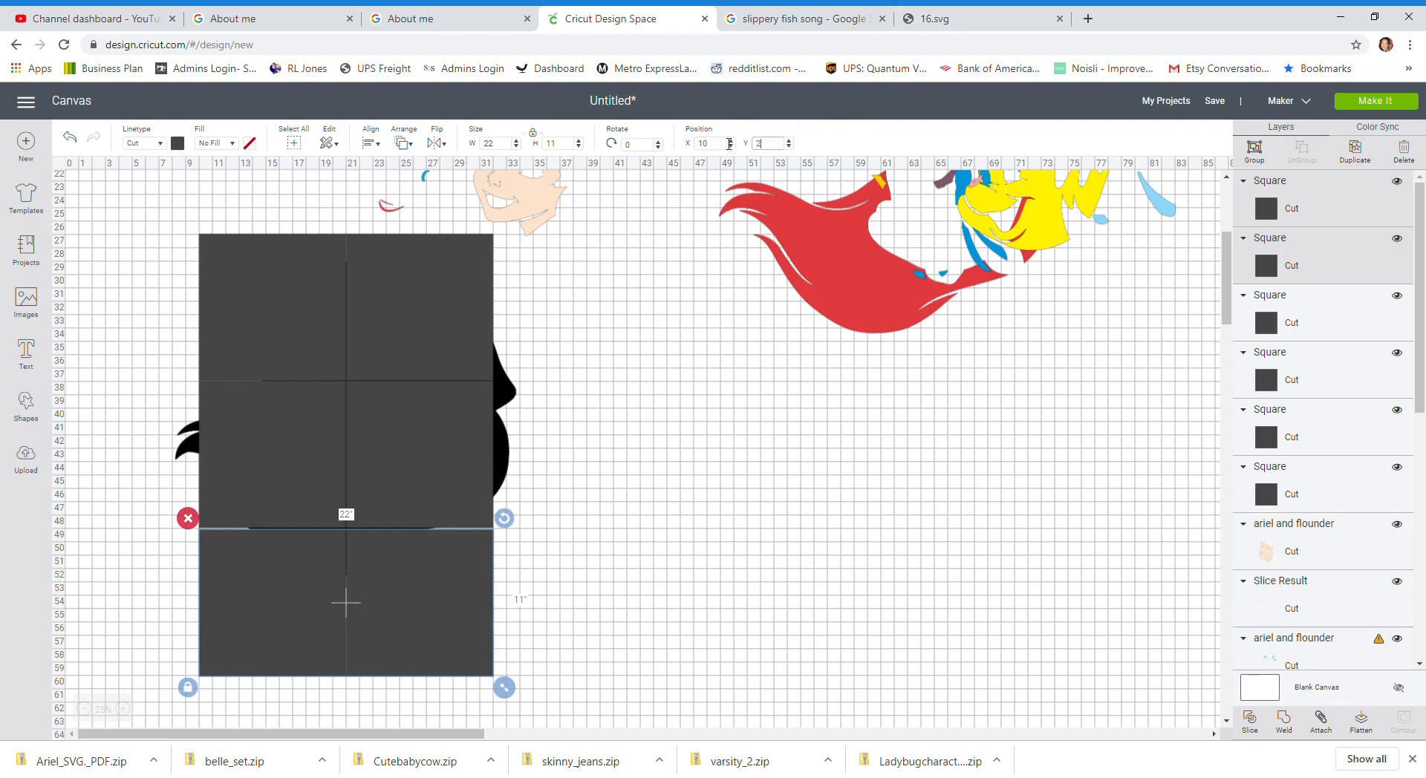
type("9")
key("Return")
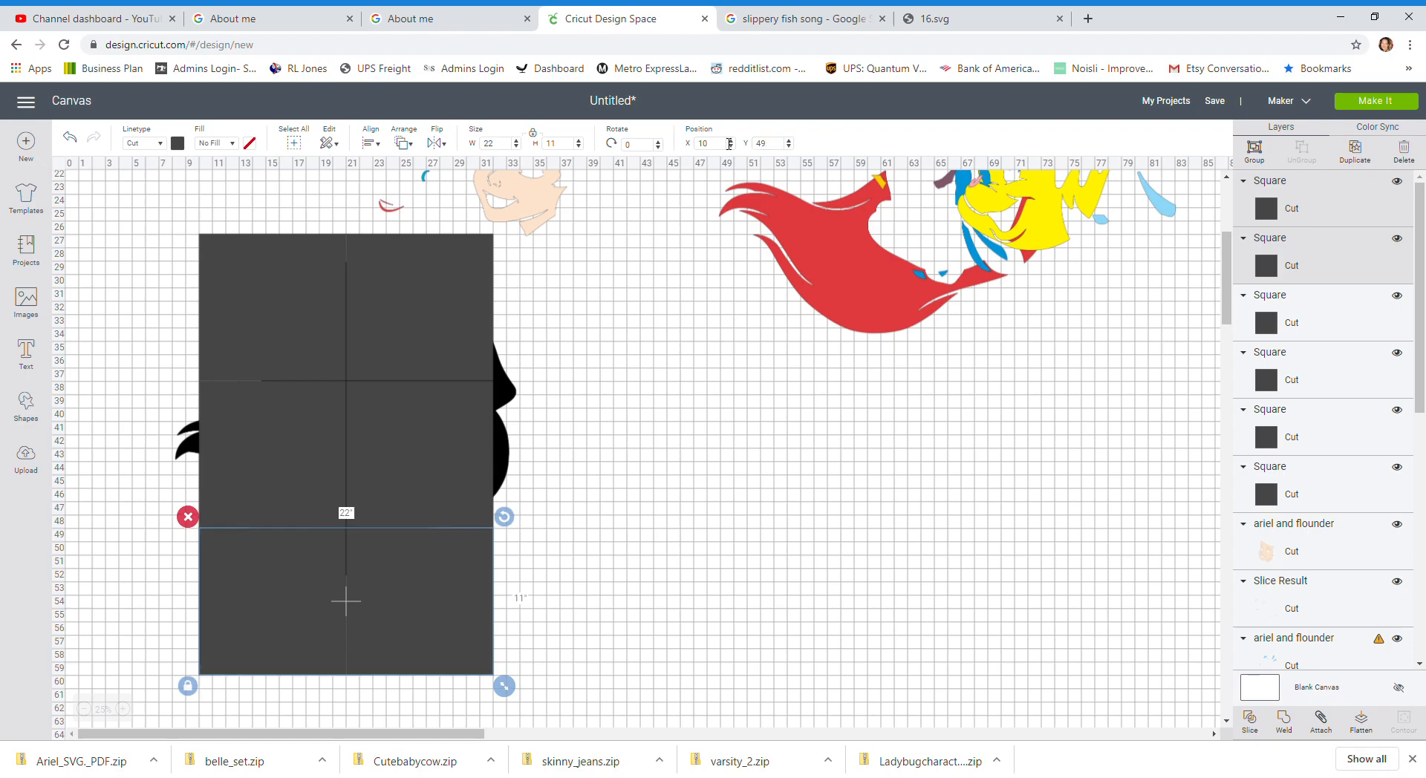
left_click(808, 476)
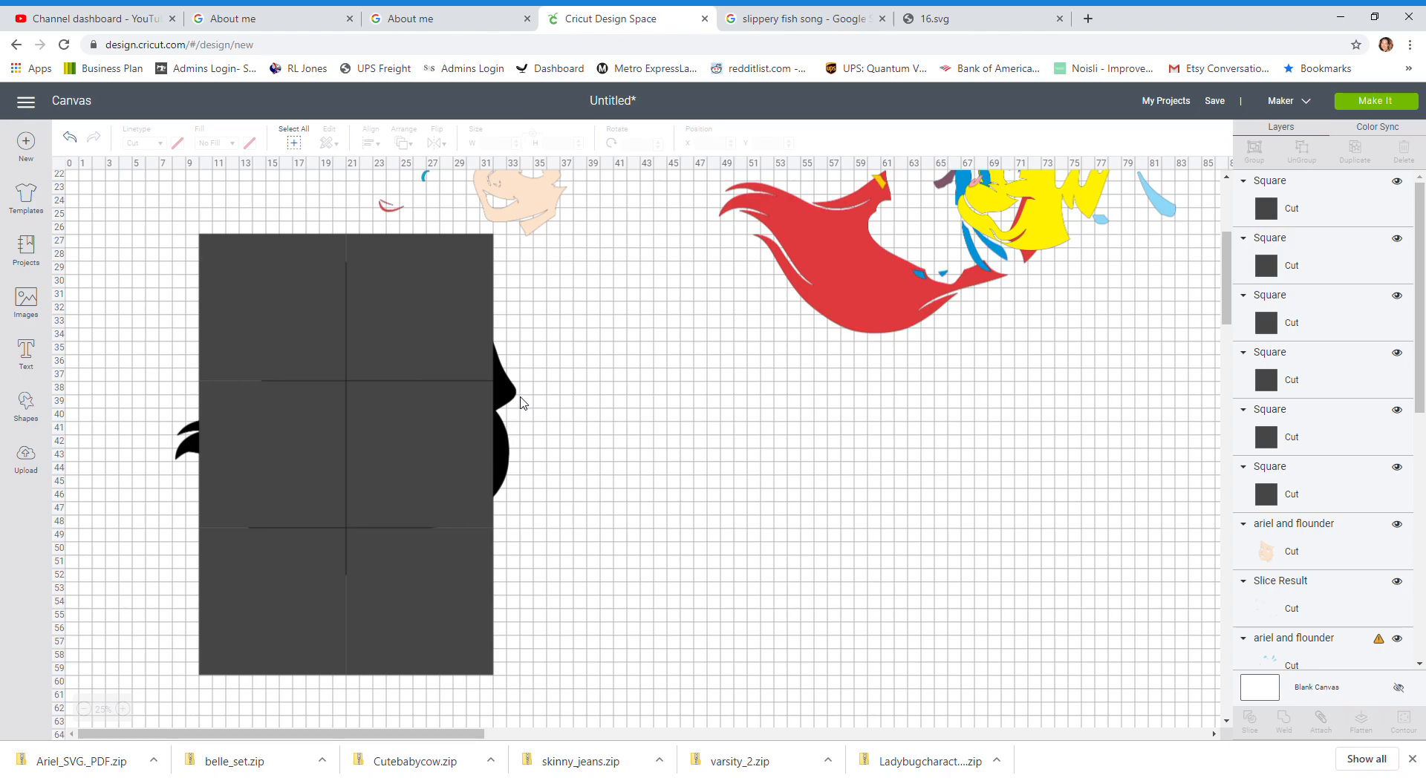
left_click(512, 396)
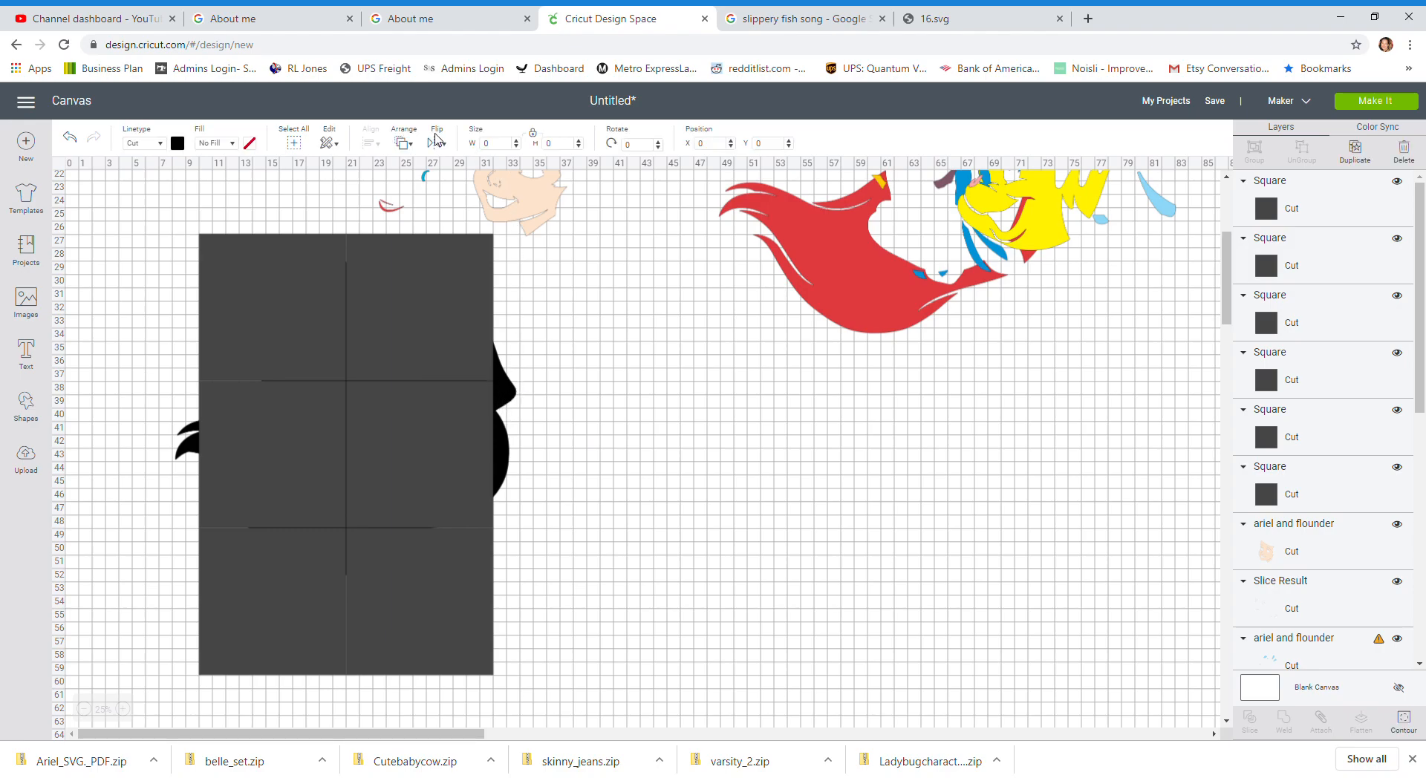
Step: Bring the Ariel silhouette to the front and shift it slightly left over the squares
left_click(403, 144)
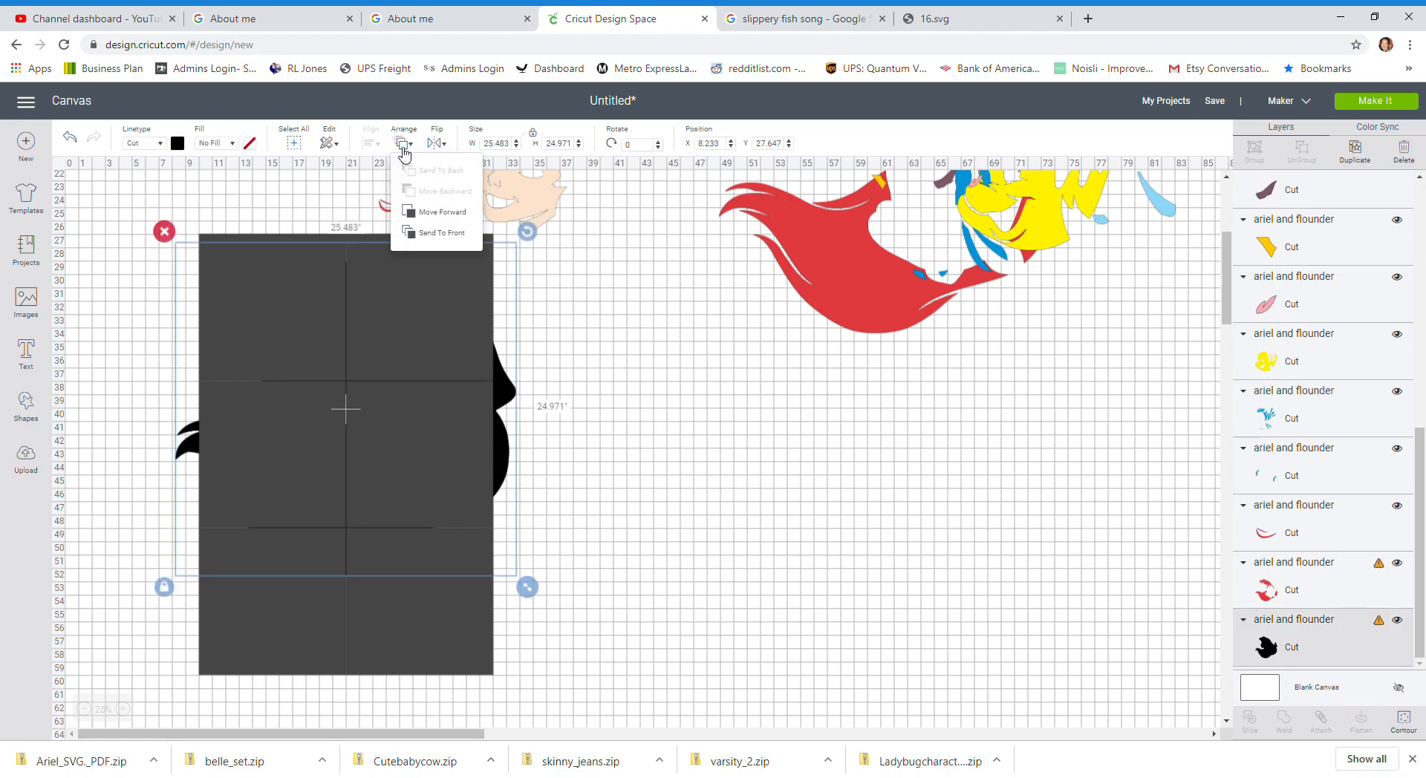
left_click(436, 232)
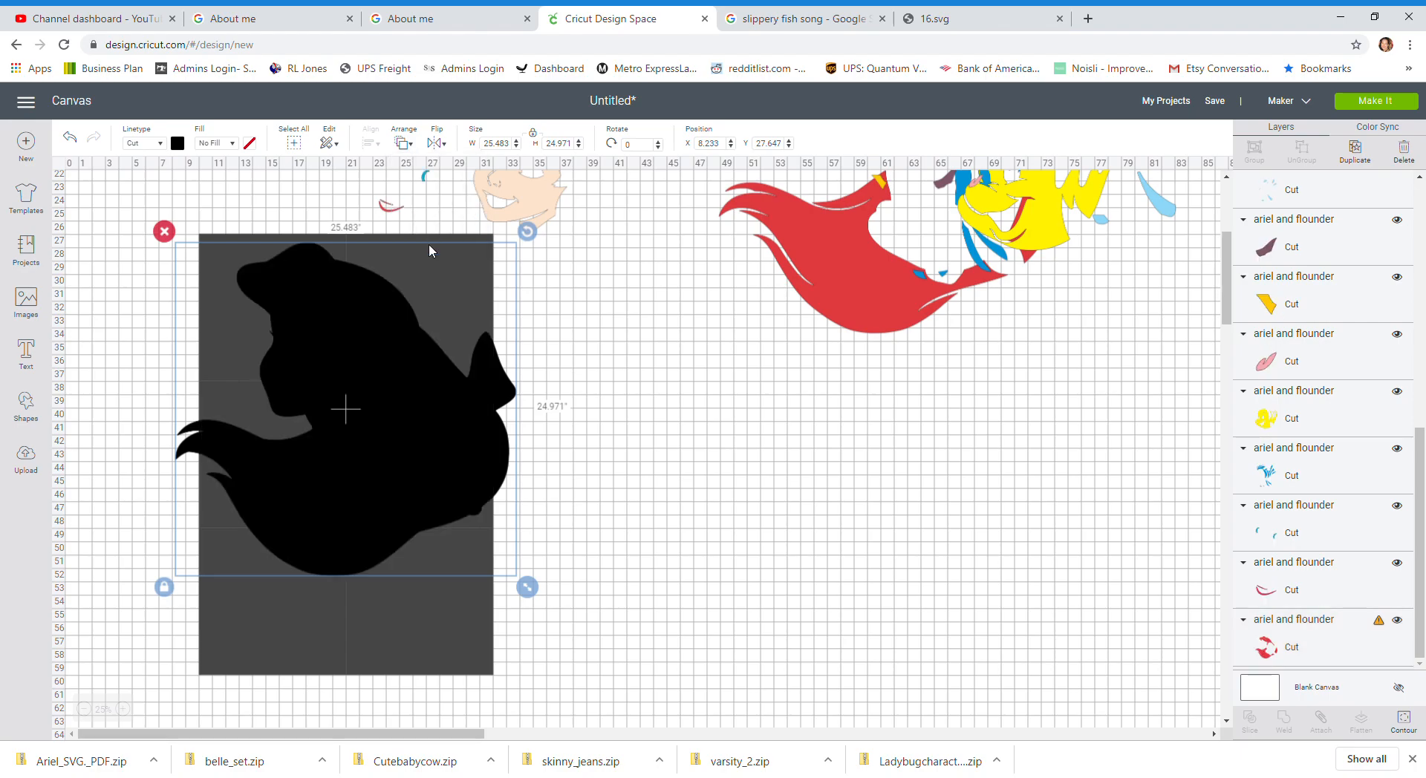
left_click_drag(421, 409, 387, 408)
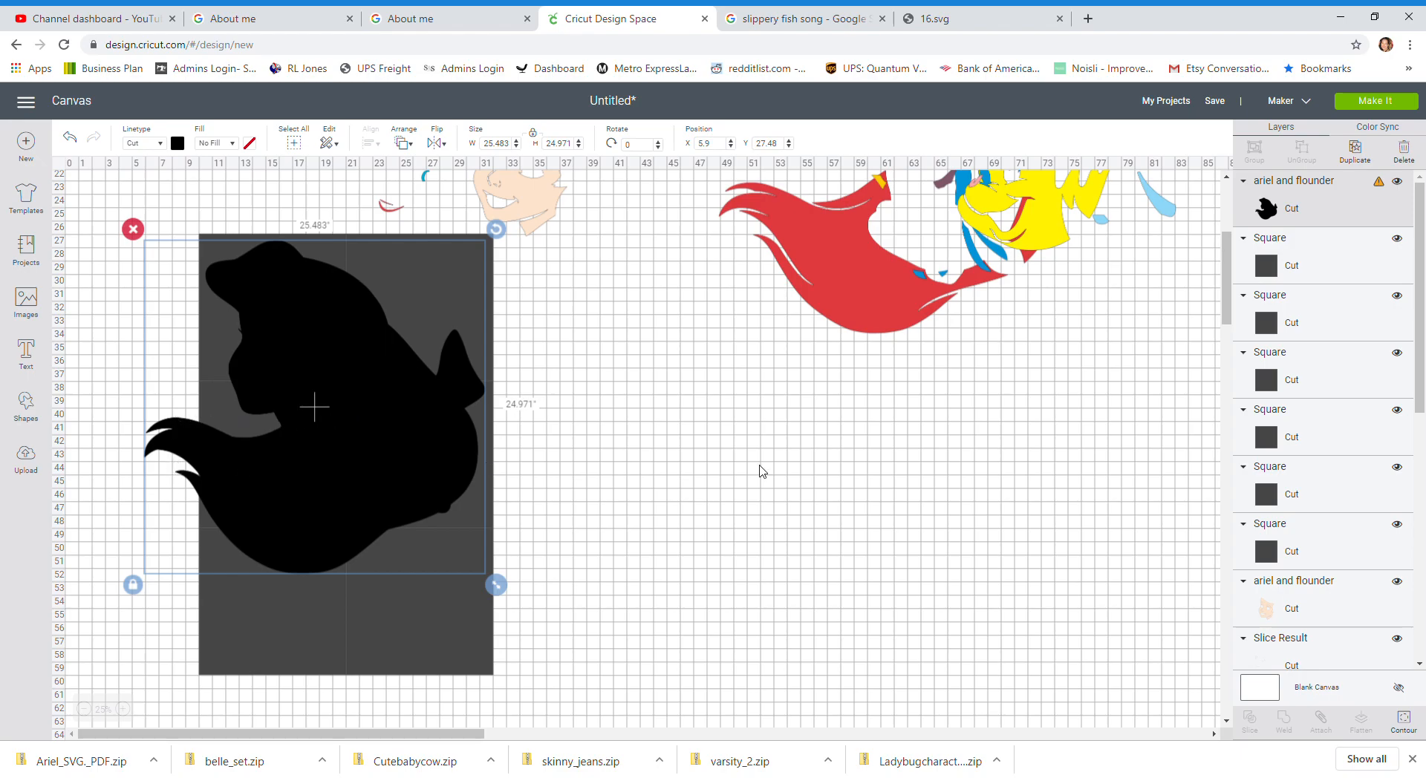
Step: Duplicate the lower-right square and drag the copy out beside the grid
left_click(453, 645)
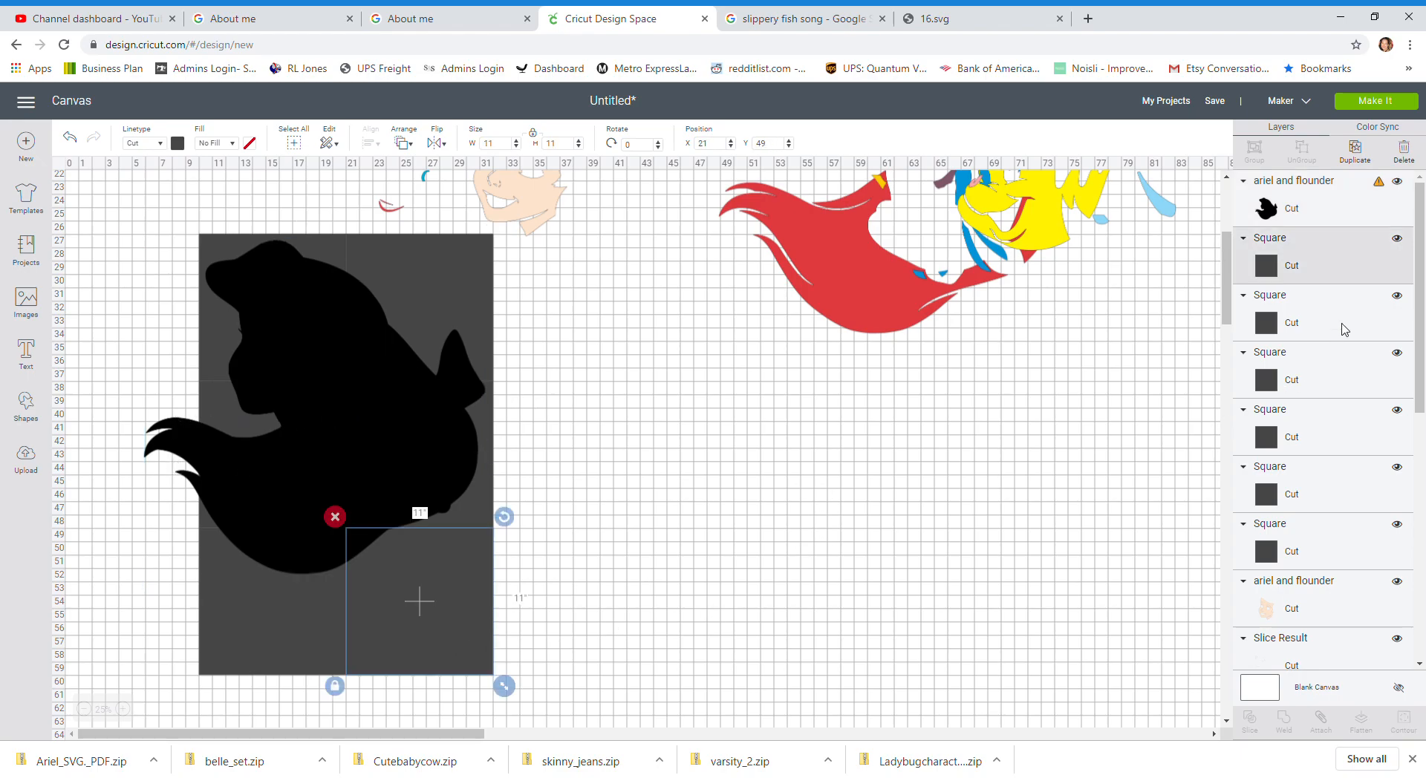
left_click(1355, 152)
left_click_drag(379, 595, 565, 471)
Step: Move the Ariel silhouette away to the right of the squares
left_click(427, 449)
left_click_drag(437, 455, 1008, 564)
Step: Select the six-square grid and move it to the right
left_click_drag(170, 245, 532, 608)
left_click_drag(446, 486, 574, 527)
left_click_drag(559, 497, 557, 493)
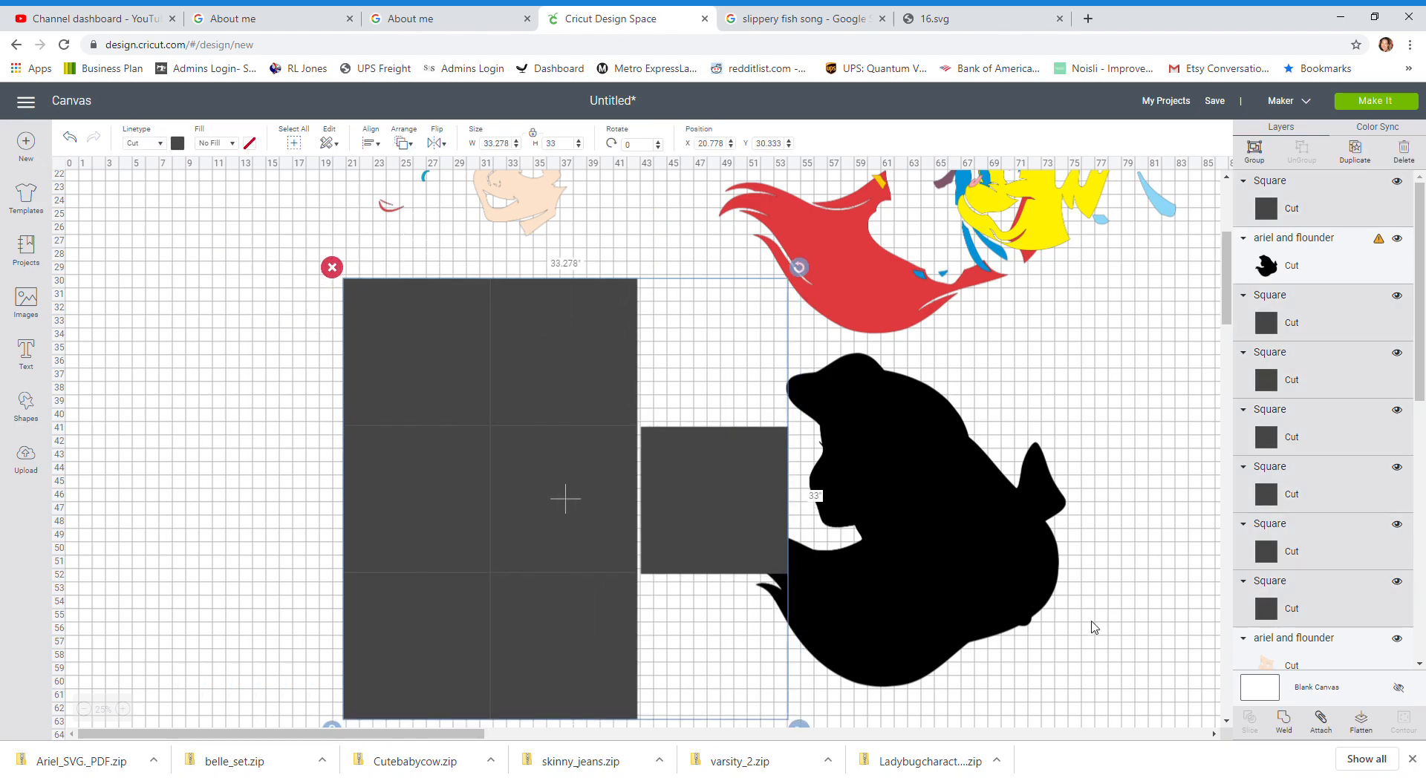
Step: Place the duplicated square left of the grid at position X 9, Y 41
left_click(1121, 629)
left_click_drag(710, 477, 260, 471)
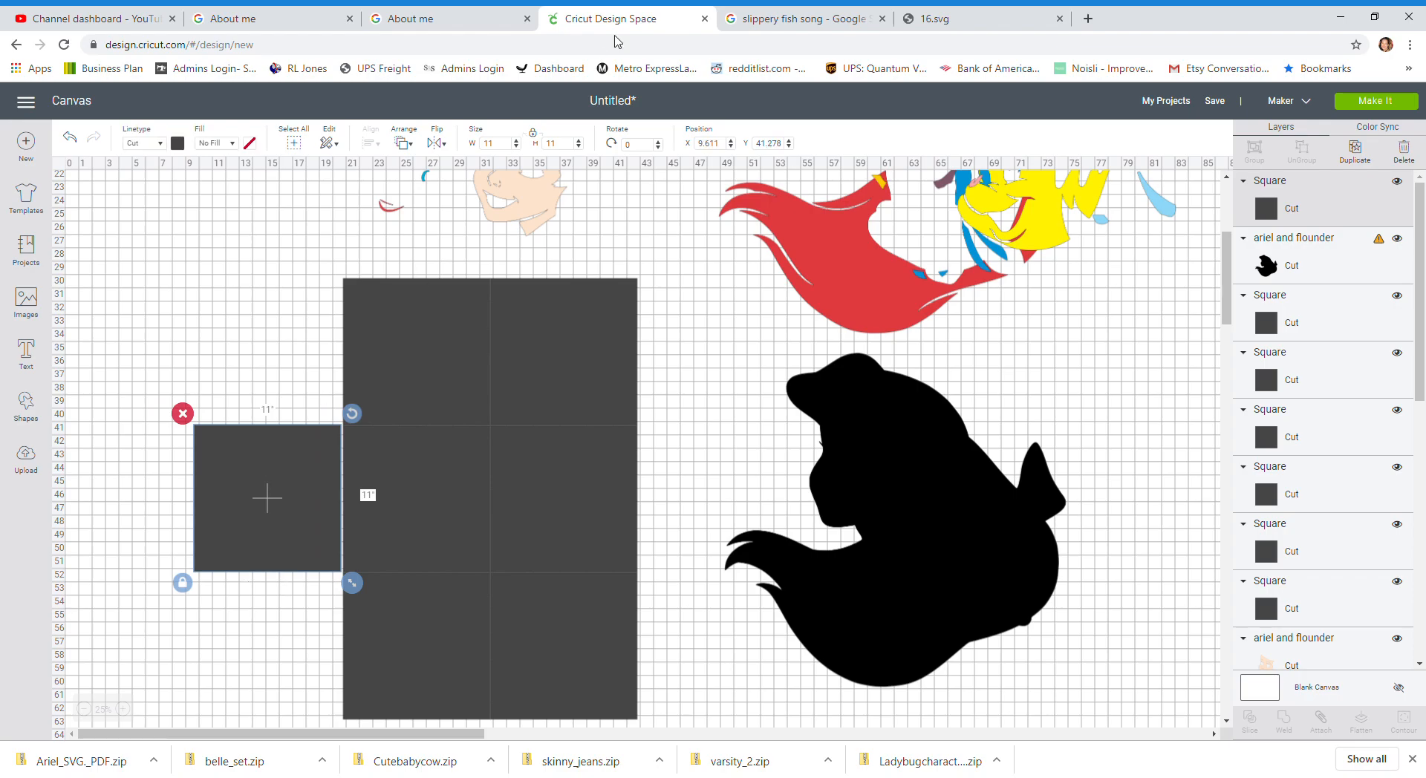
left_click(710, 144)
type("9")
key("Tab")
type("41")
key("Return")
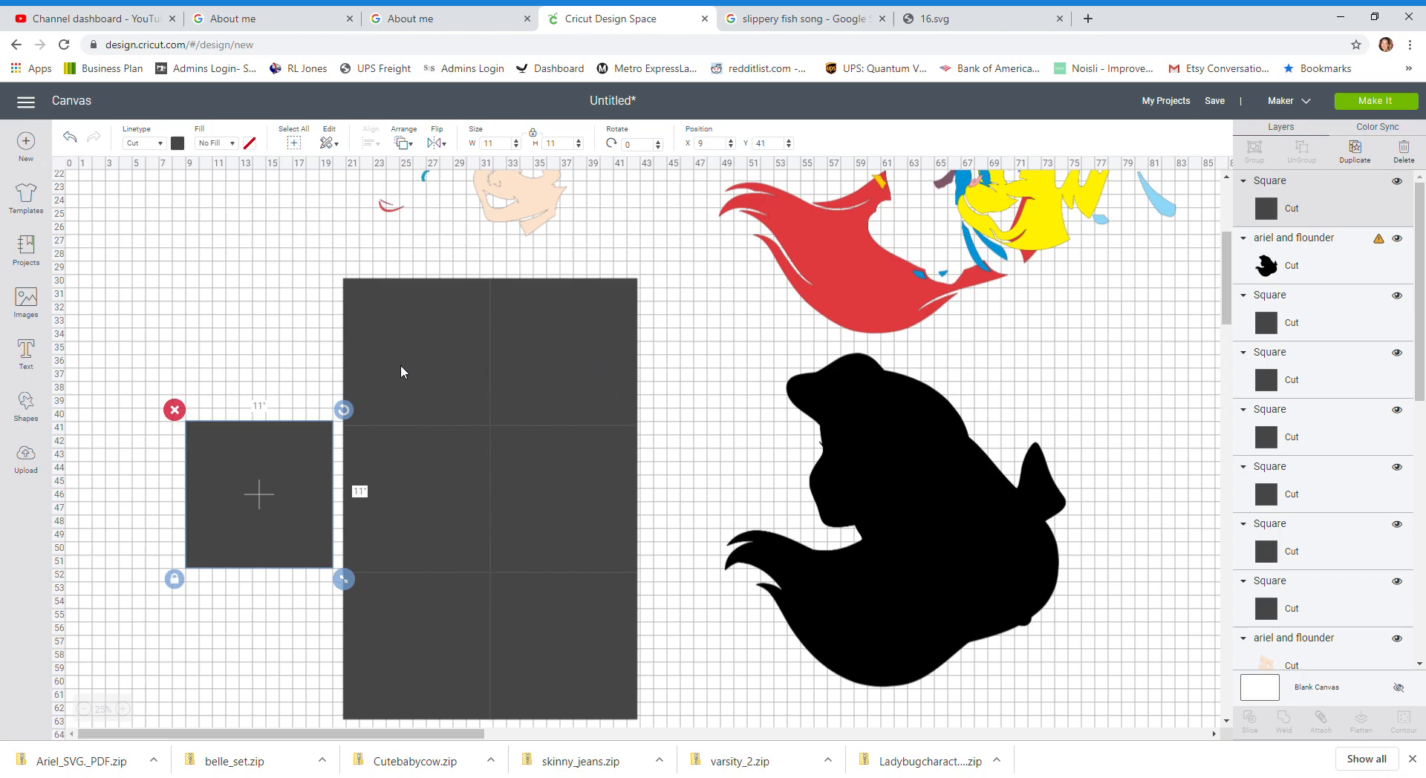
Step: Select the six-square grid and set its position to X 20, Y 30
left_click(386, 327)
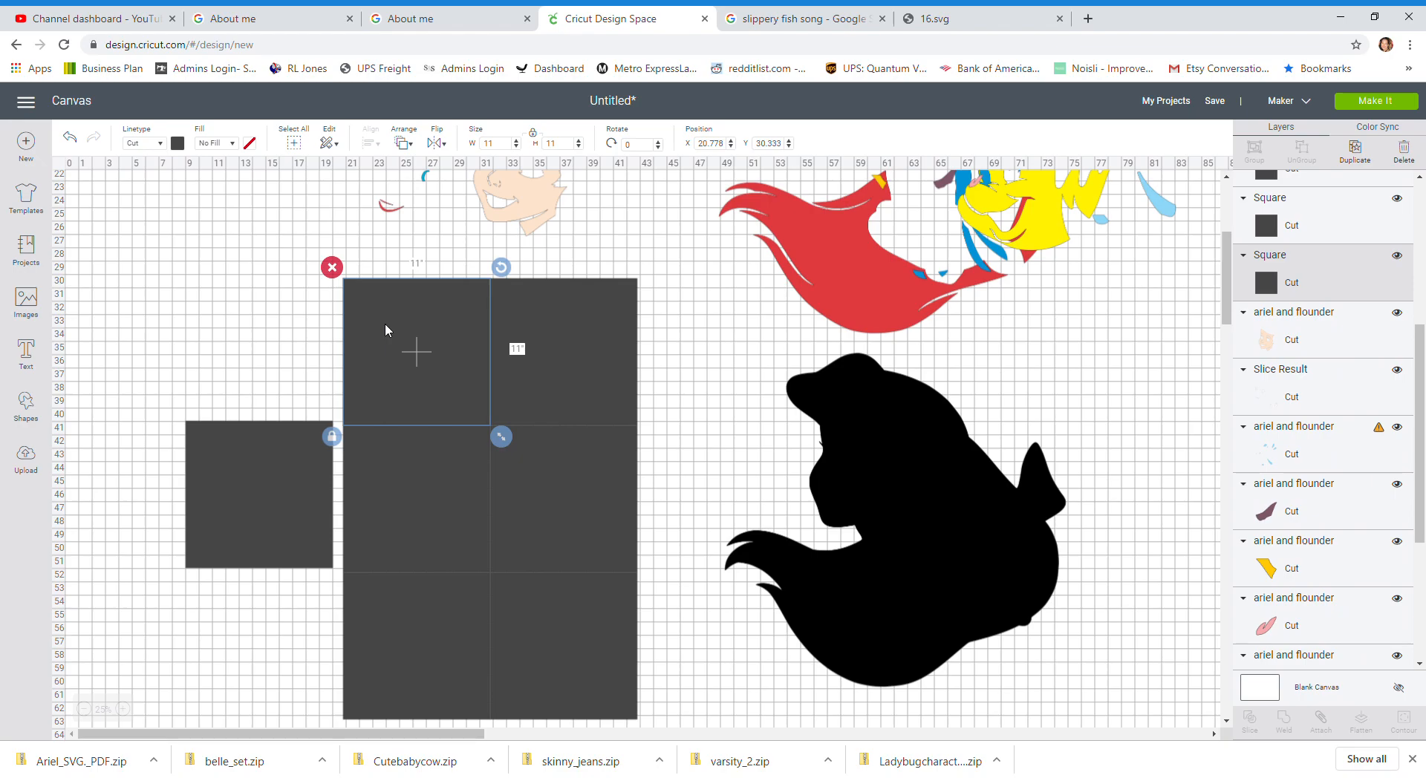
left_click(741, 398)
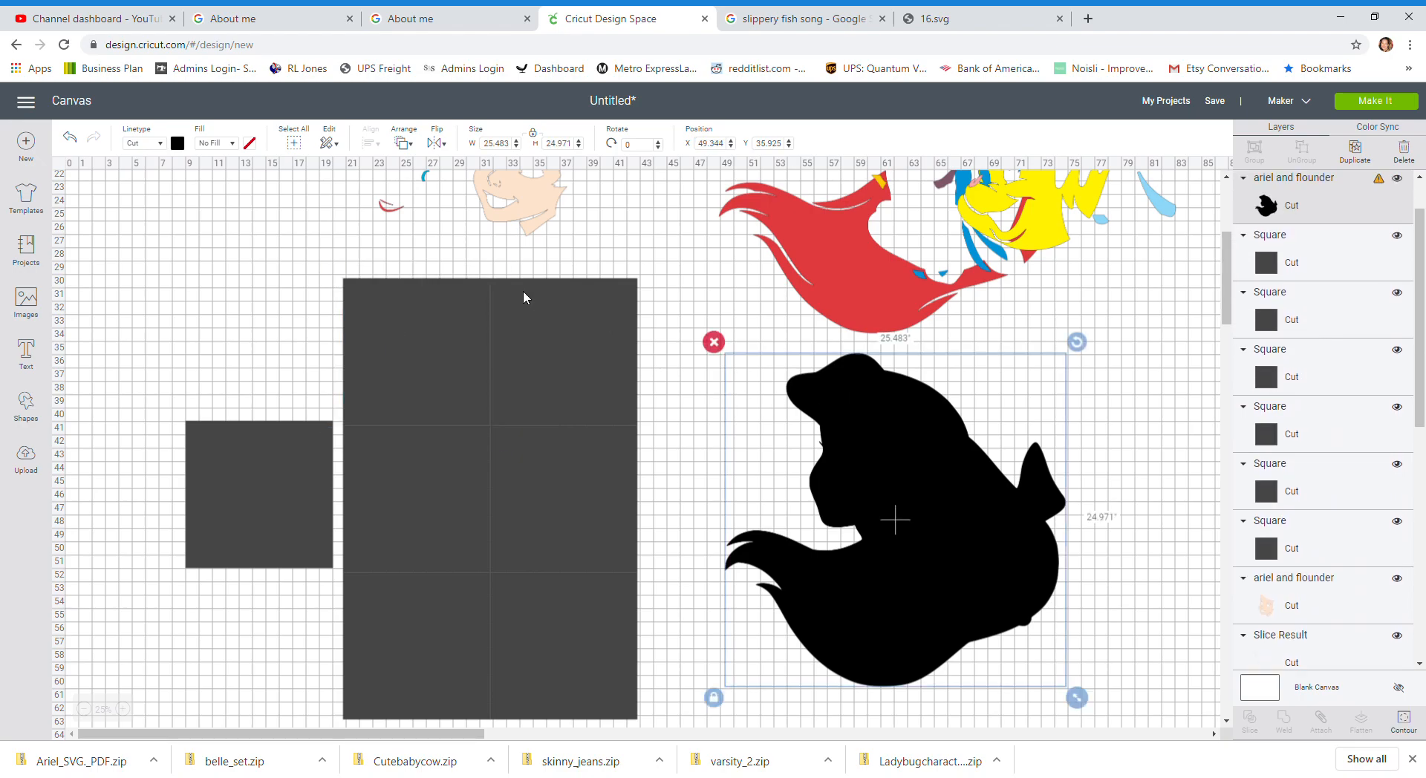
left_click_drag(428, 264, 554, 720)
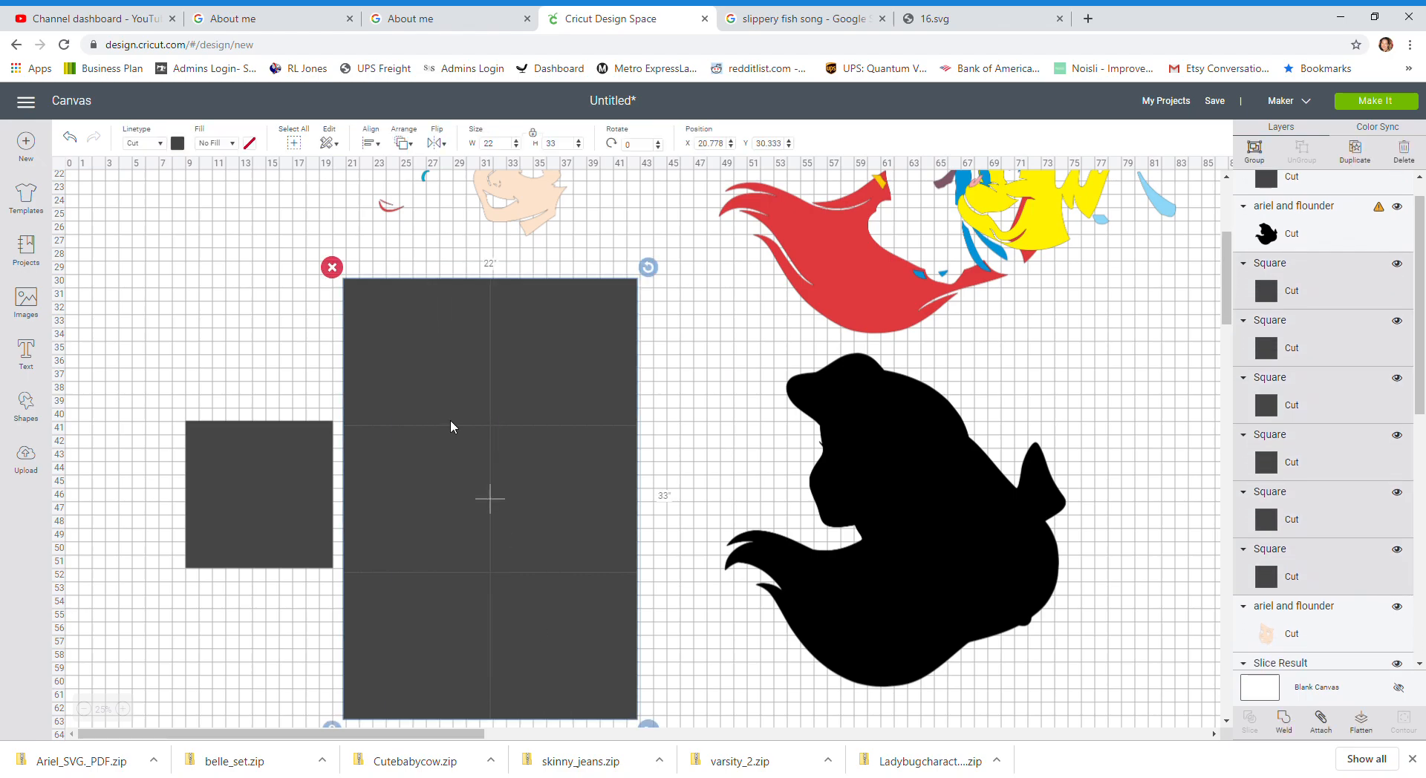
mouse_move(427, 363)
left_mouse_down()
mouse_move(410, 368)
mouse_move(432, 354)
mouse_move(428, 375)
mouse_move(425, 362)
left_mouse_up()
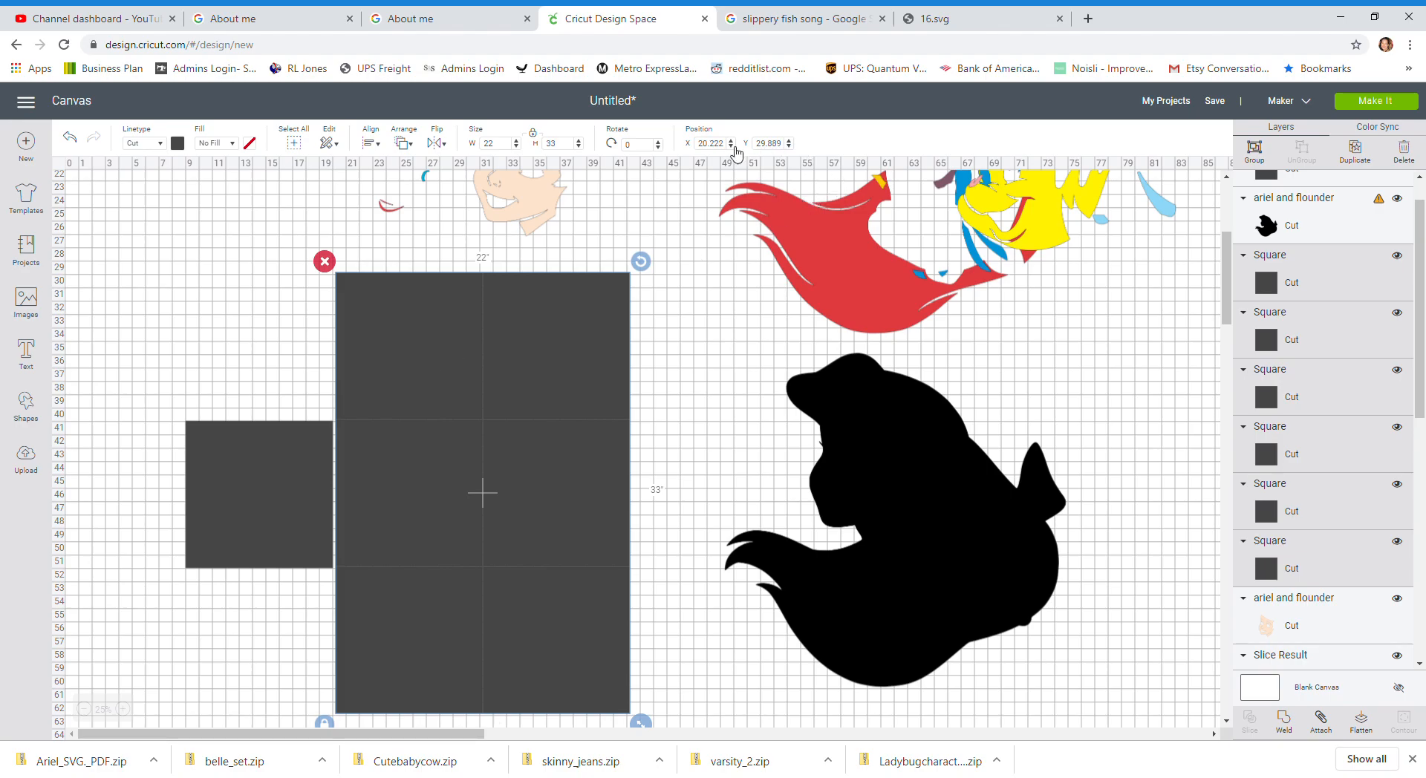
left_click(726, 152)
type("20")
key("Tab")
type("30")
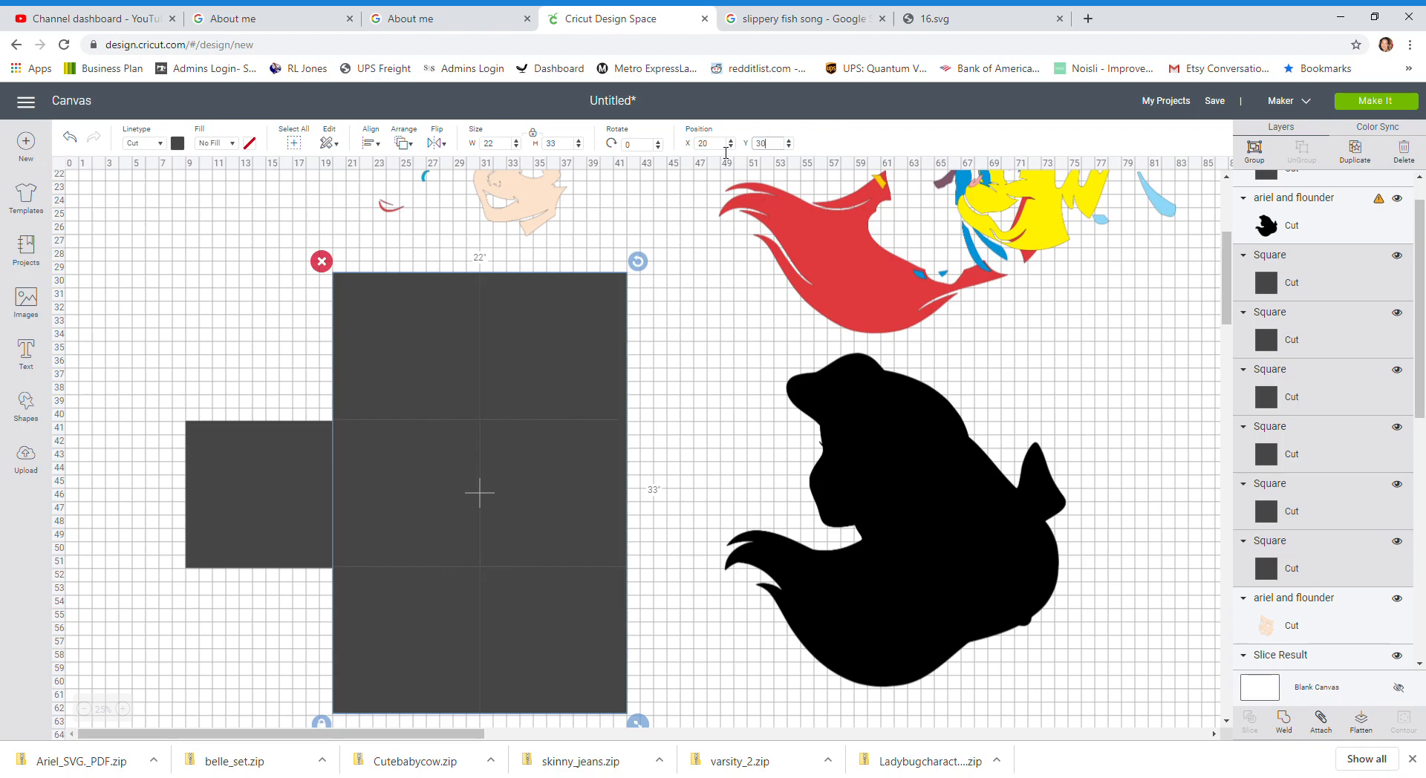
key("Return")
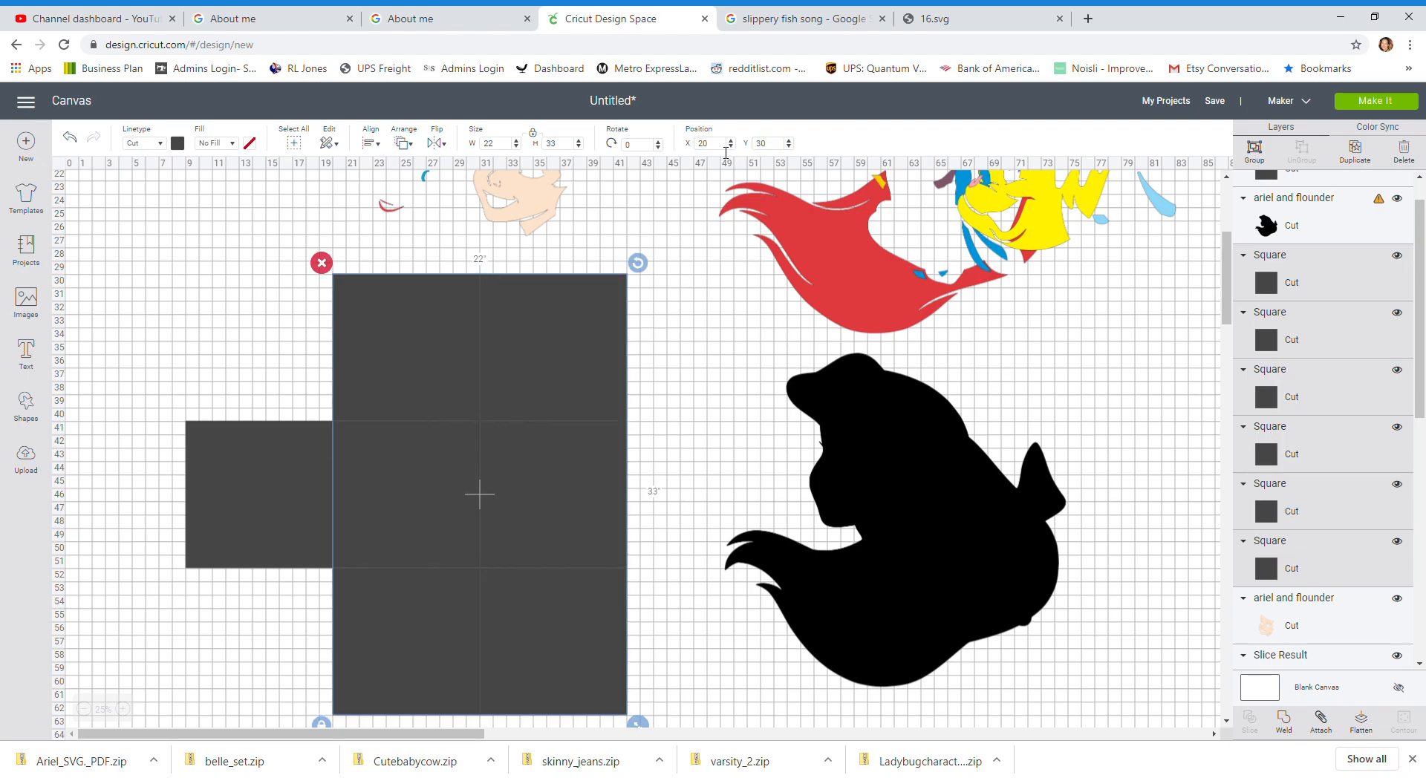
Step: Drag the Ariel silhouette back over the squares and send it to the front
left_click(695, 494)
left_click_drag(913, 557, 498, 526)
left_click(403, 143)
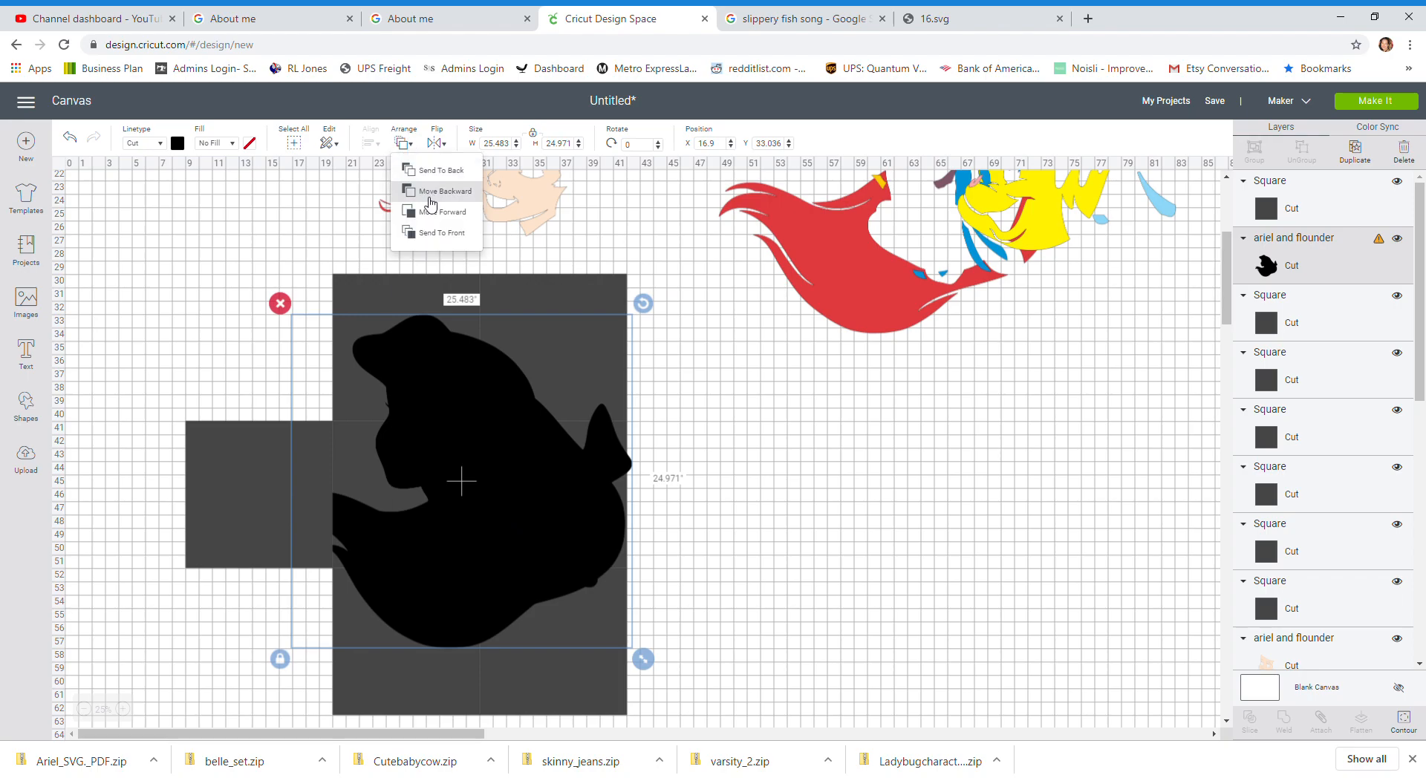
left_click(428, 235)
Step: Rotate the Ariel silhouette about 10 degrees and reposition it to fit within the squares
mouse_move(484, 480)
left_mouse_down()
mouse_move(439, 470)
mouse_move(487, 474)
mouse_move(469, 471)
left_mouse_up()
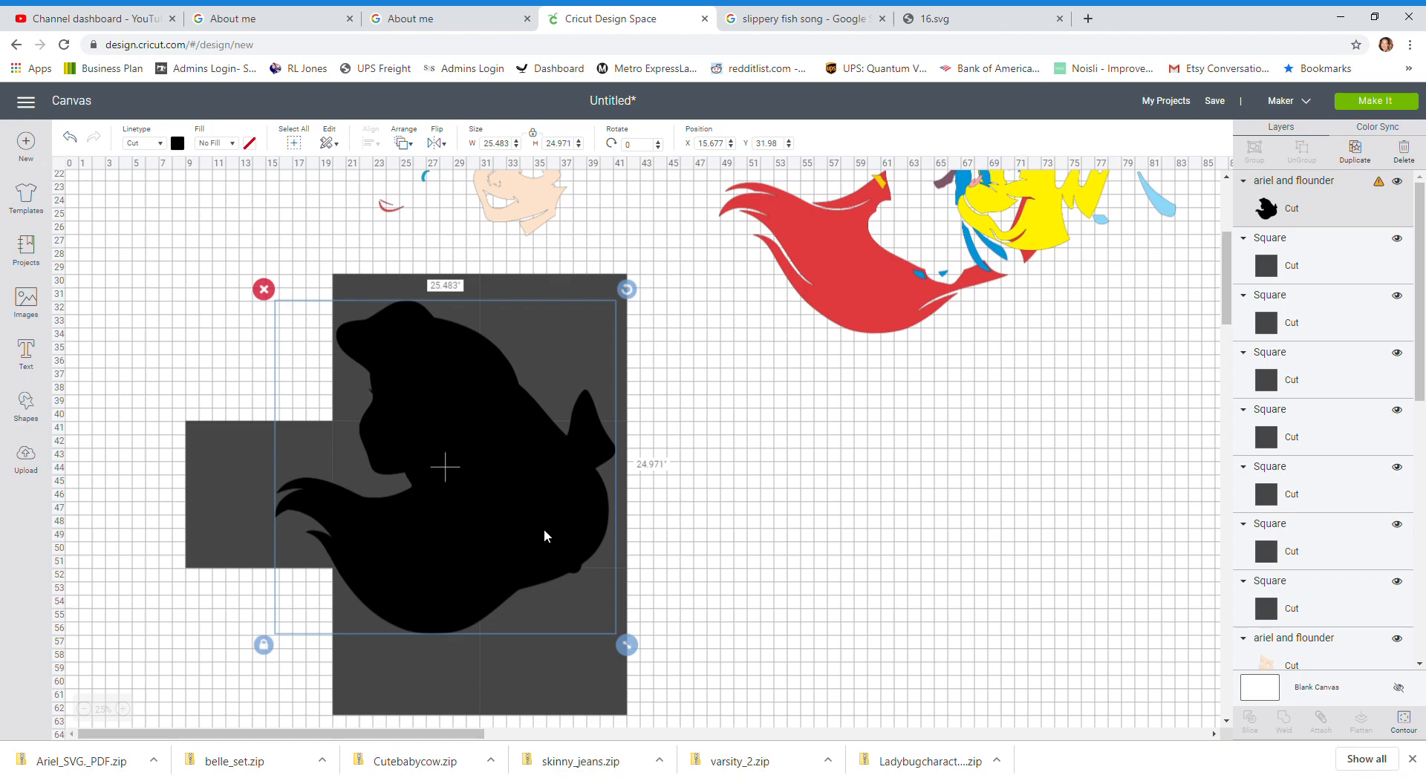
left_click_drag(624, 299, 645, 361)
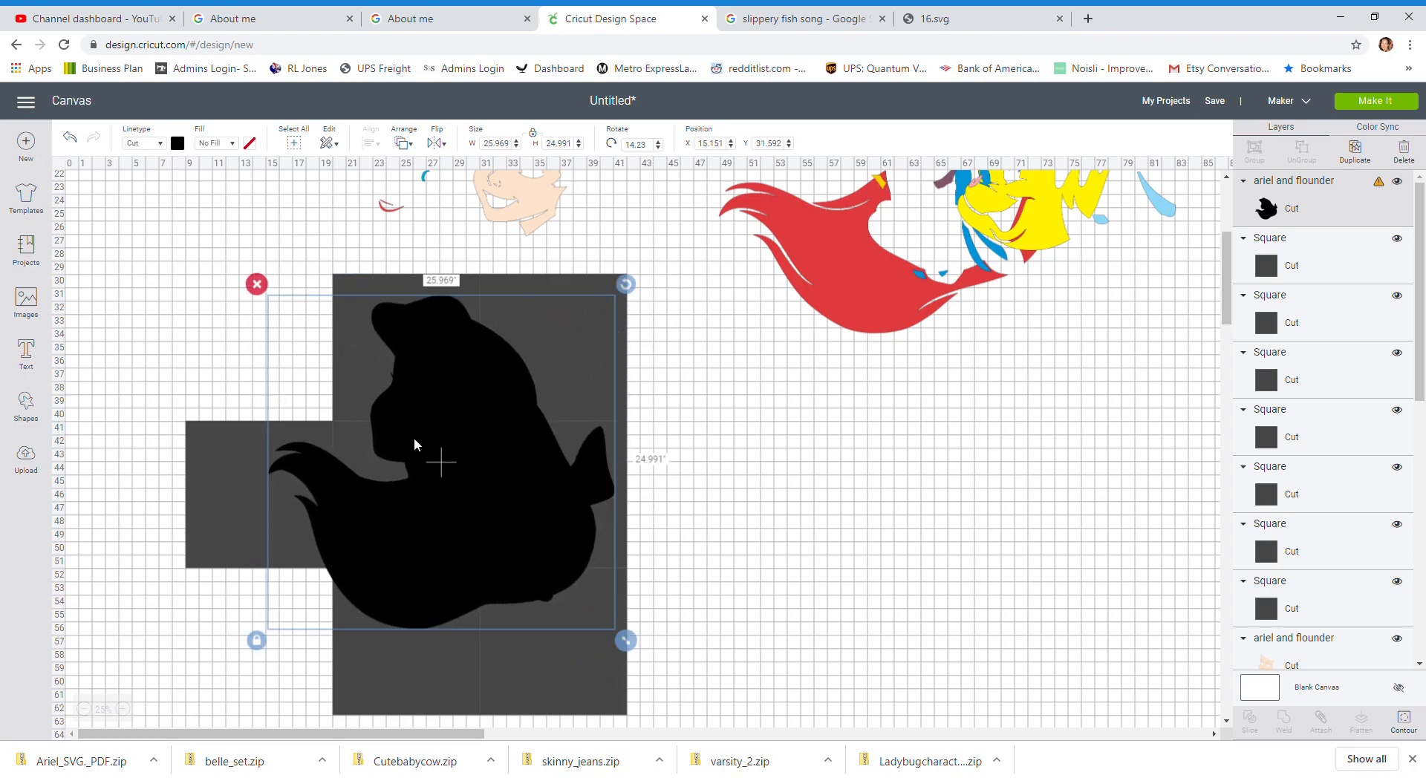
left_click(160, 539)
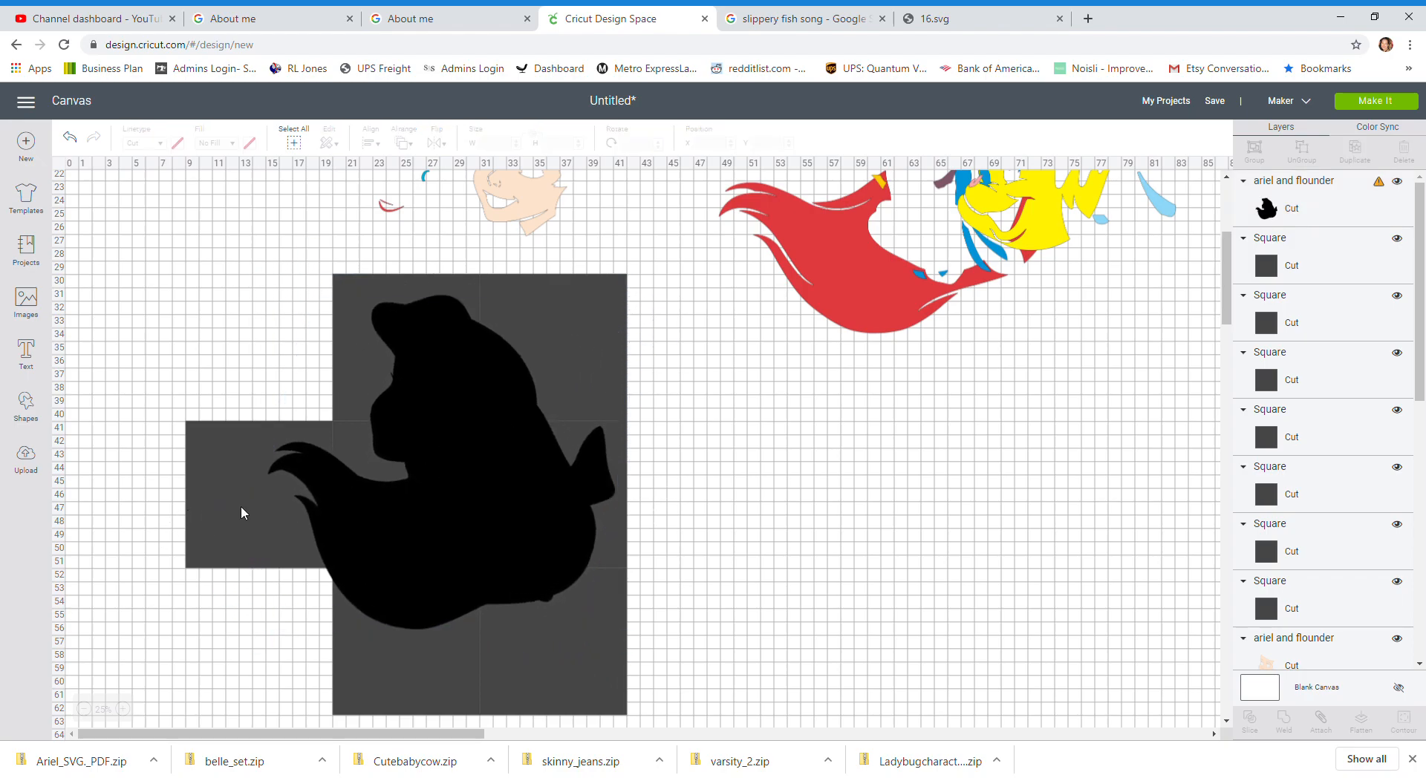
left_click_drag(435, 514, 437, 503)
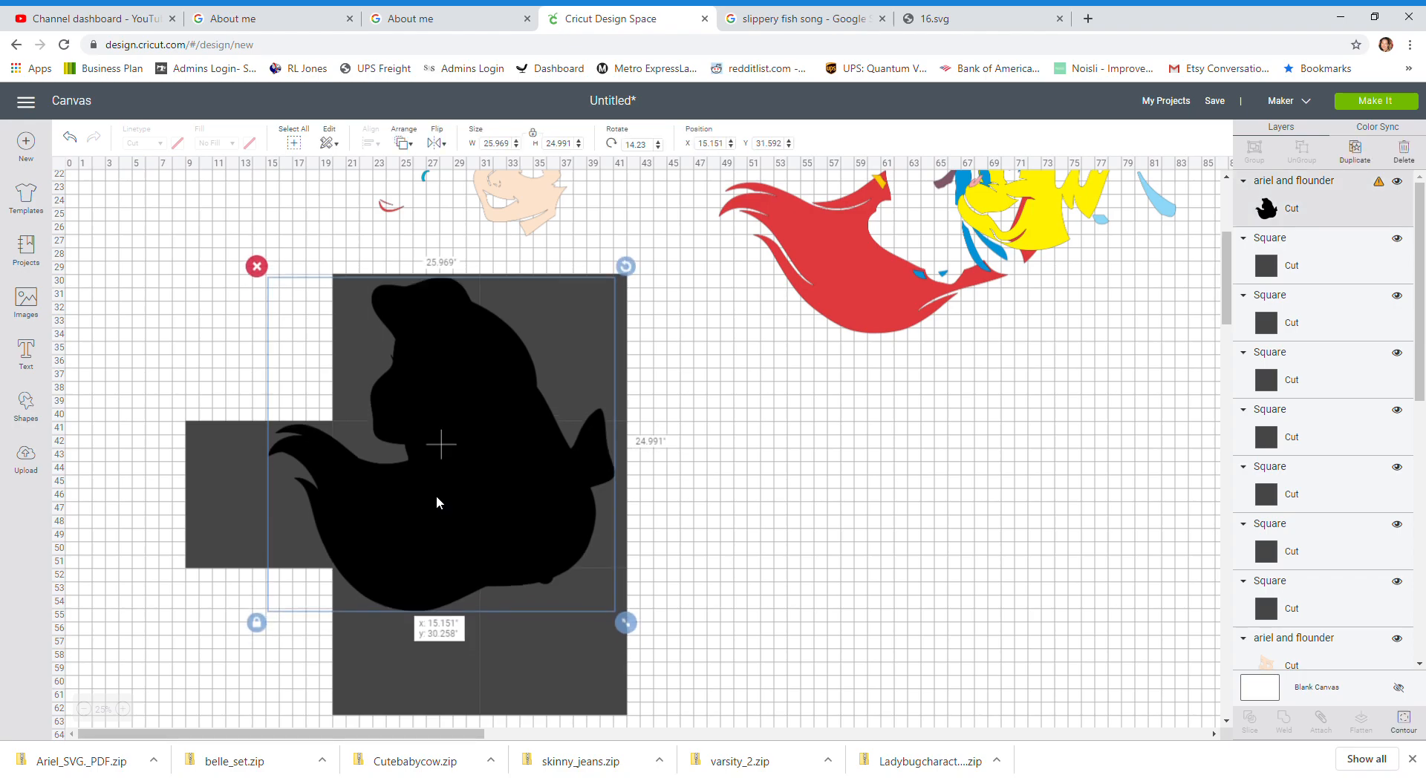
left_click_drag(437, 503, 437, 503)
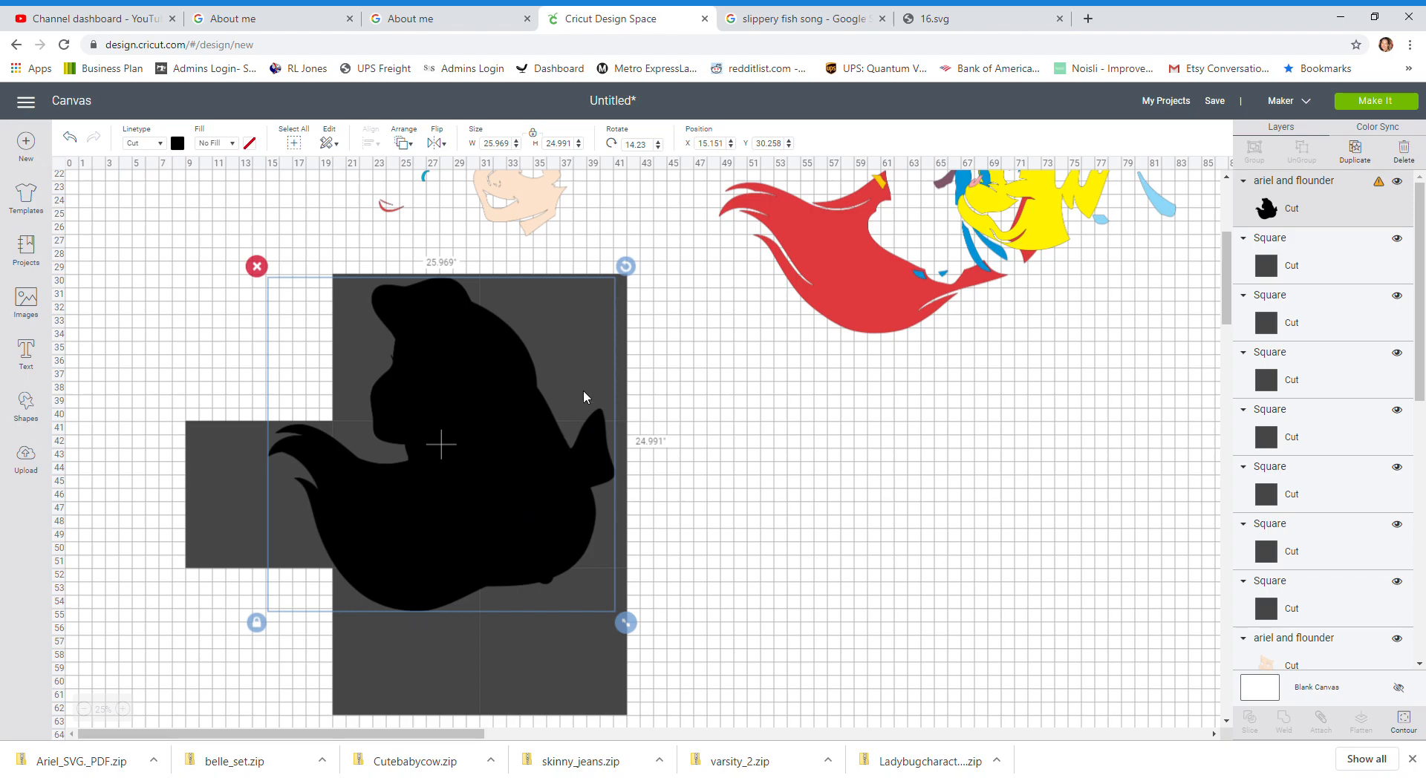
left_click_drag(632, 267, 652, 297)
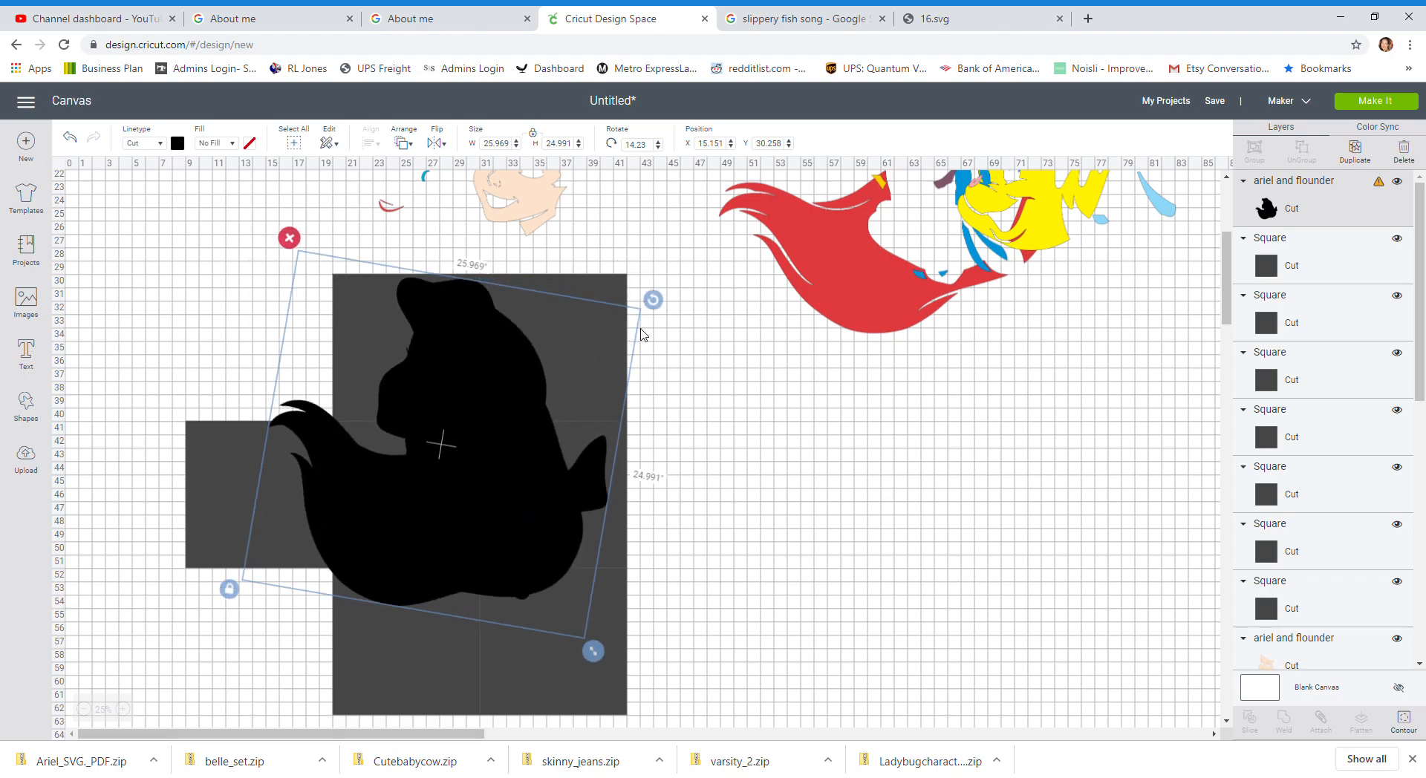
left_click_drag(489, 492, 503, 526)
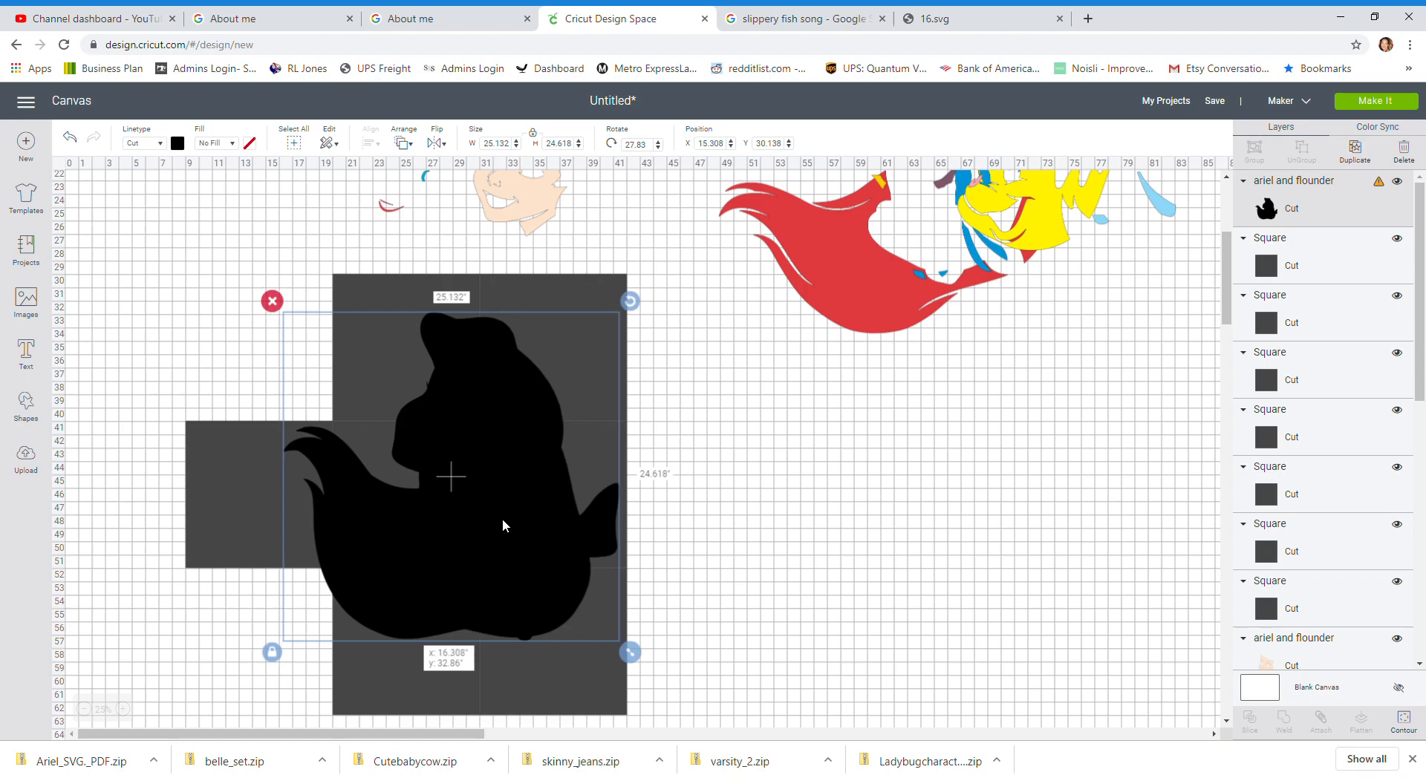
left_click_drag(502, 519, 474, 519)
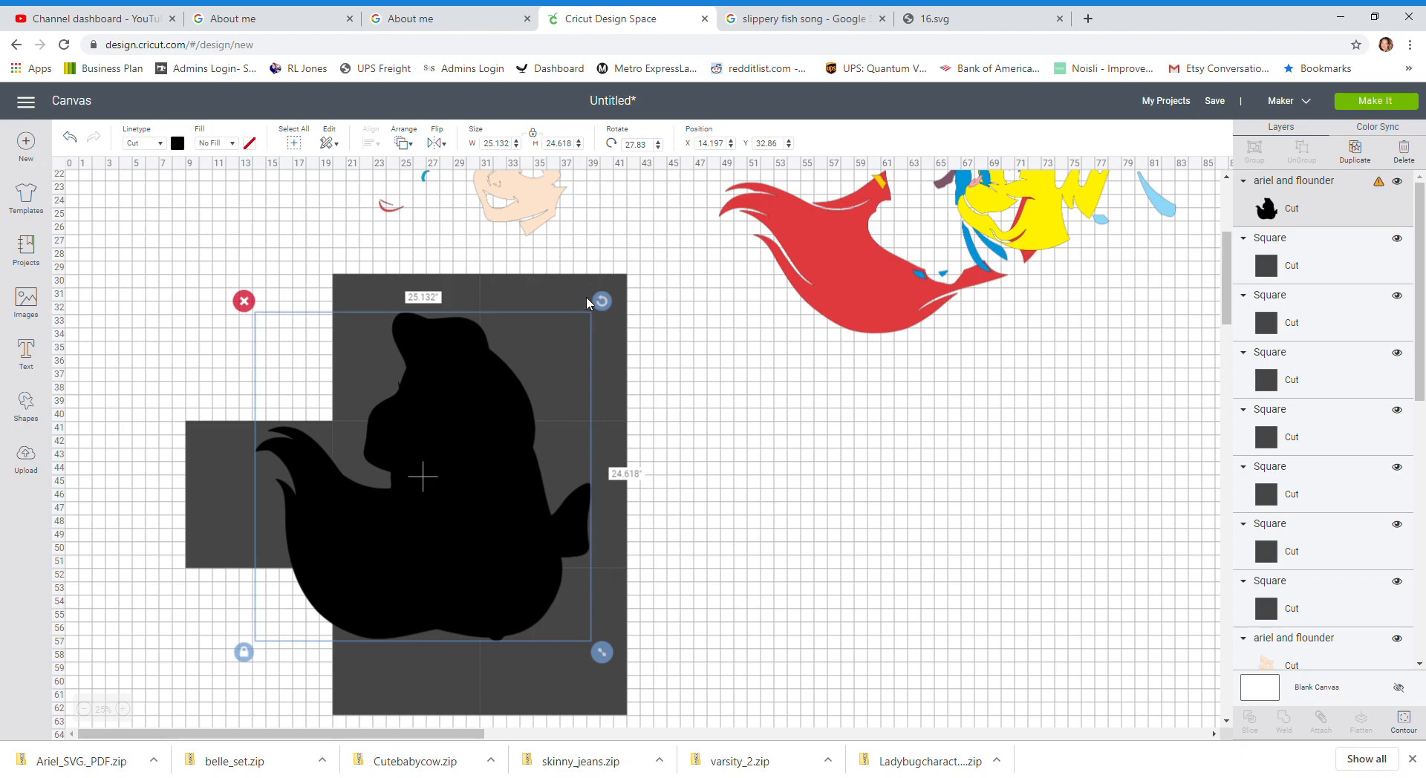
left_click_drag(602, 300, 528, 288)
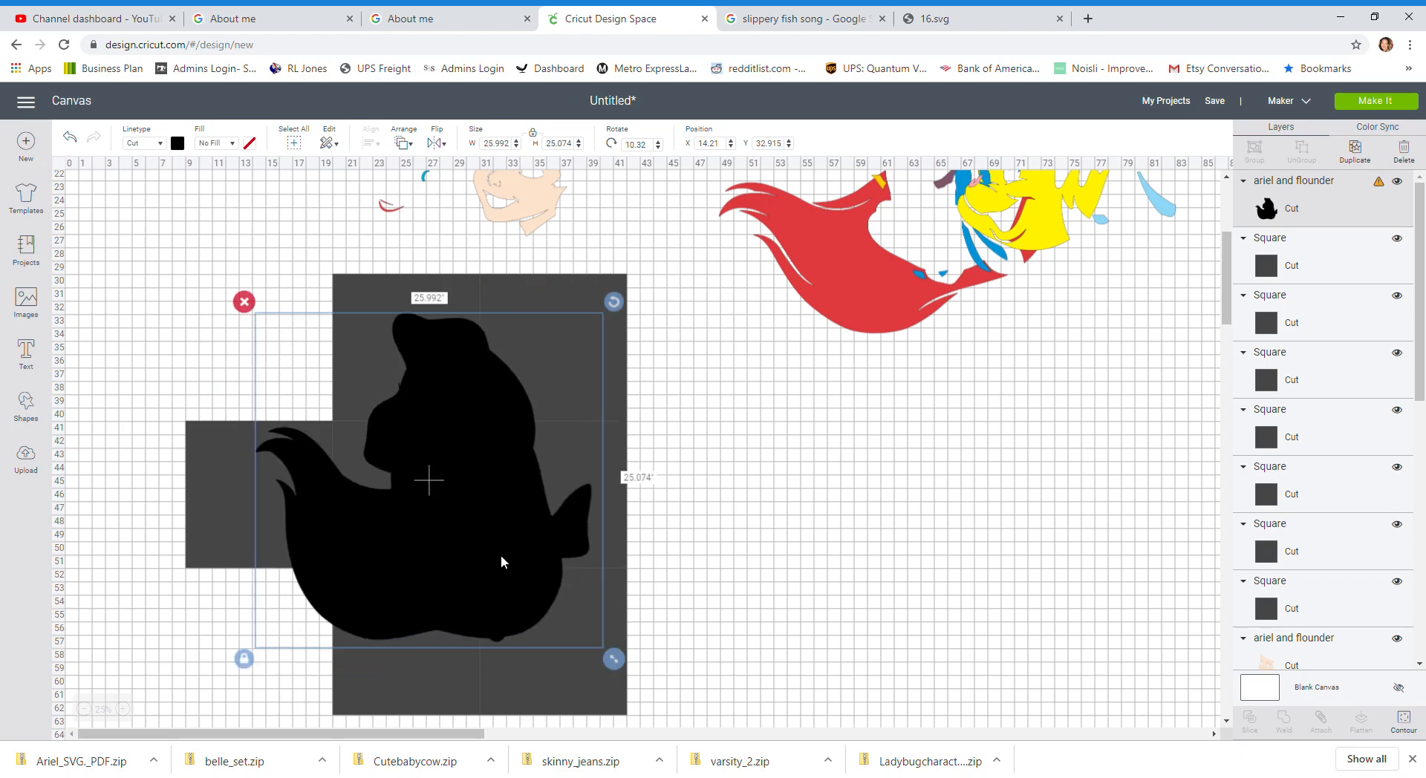
left_click_drag(501, 560, 517, 533)
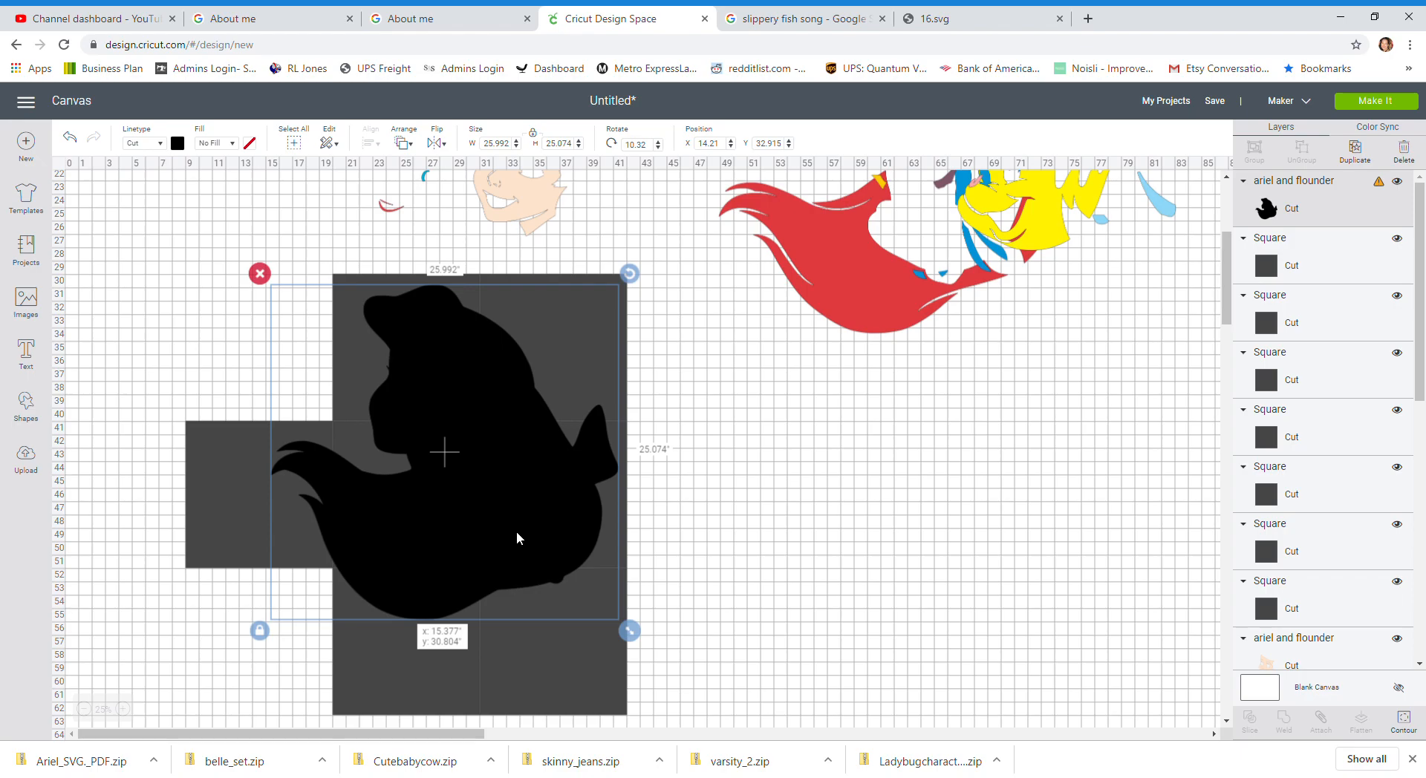
left_click_drag(515, 532, 518, 535)
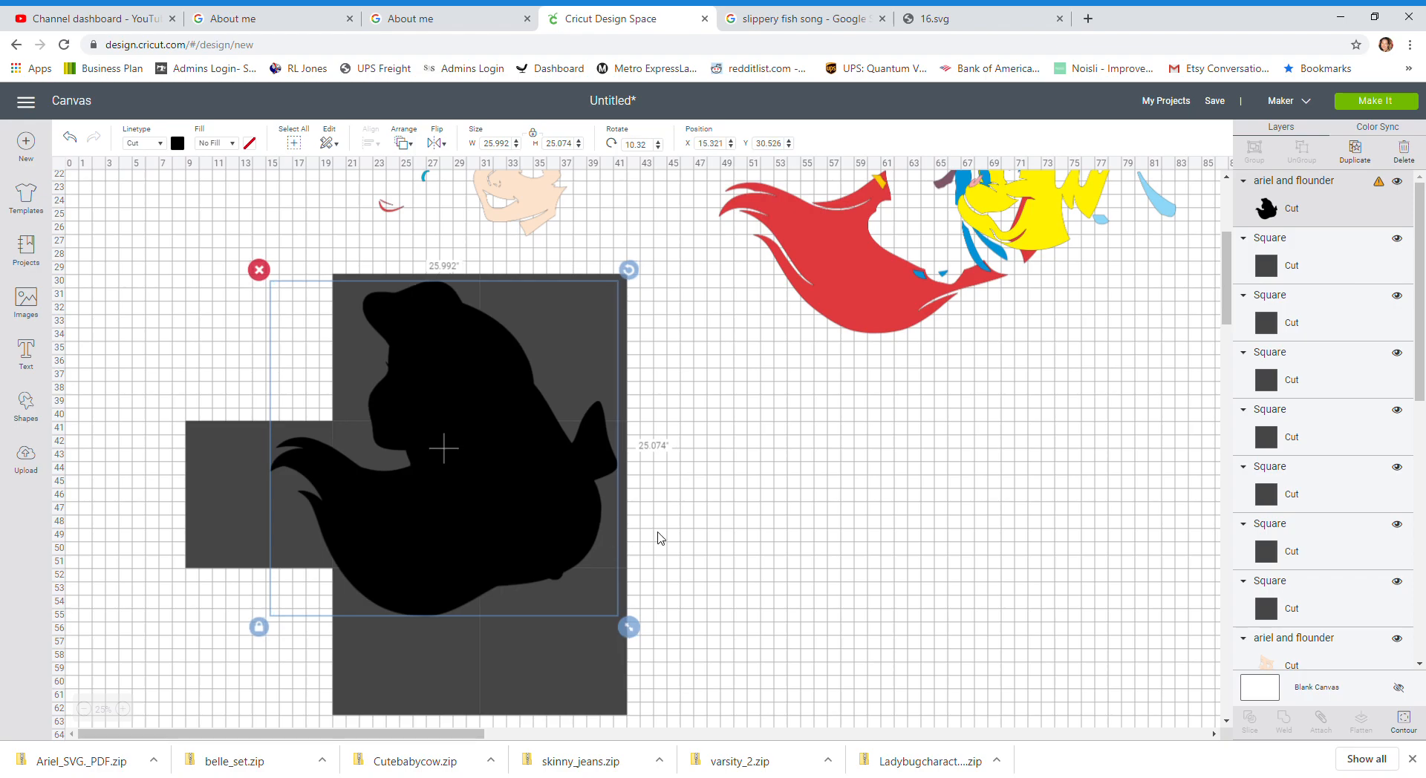
scroll(661, 536, "up", 5)
scroll(660, 537, "down", 4)
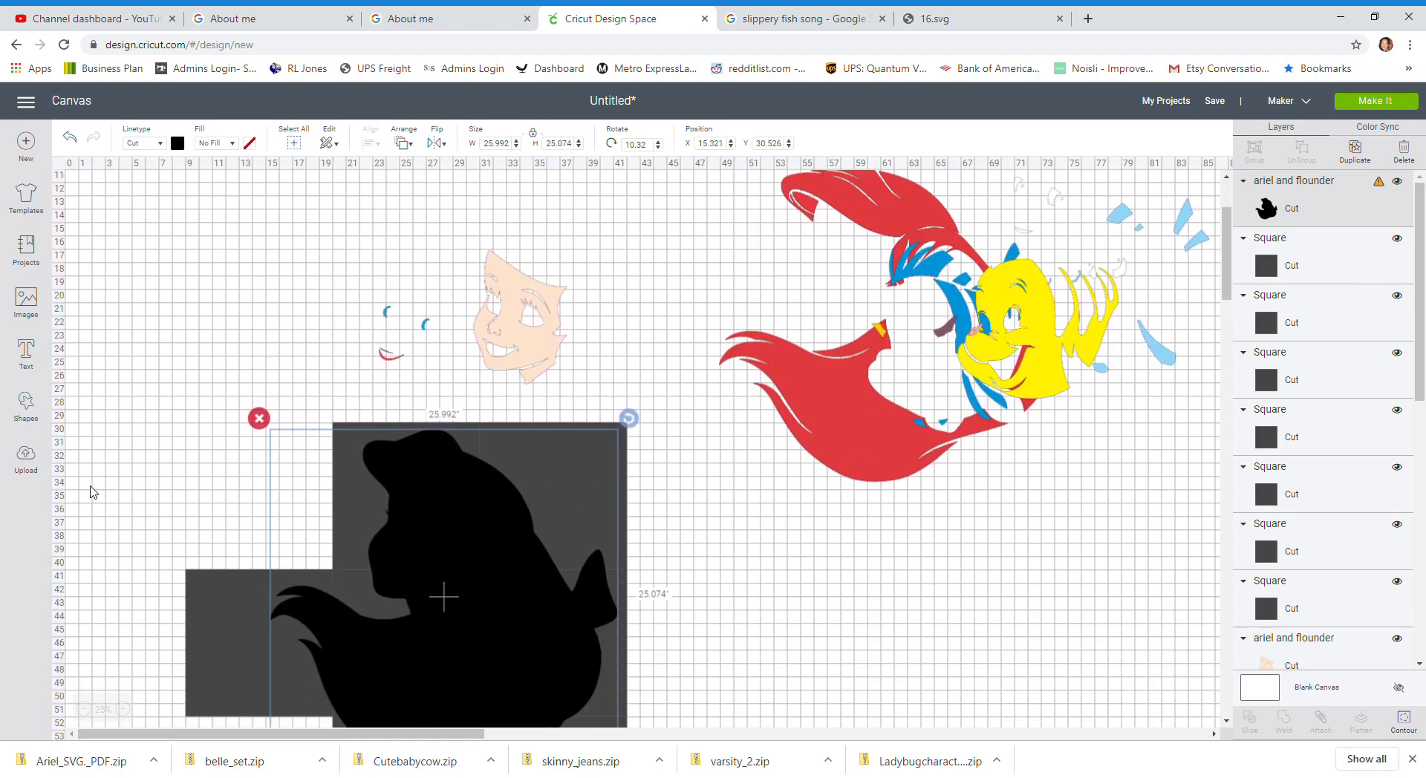
left_click(29, 451)
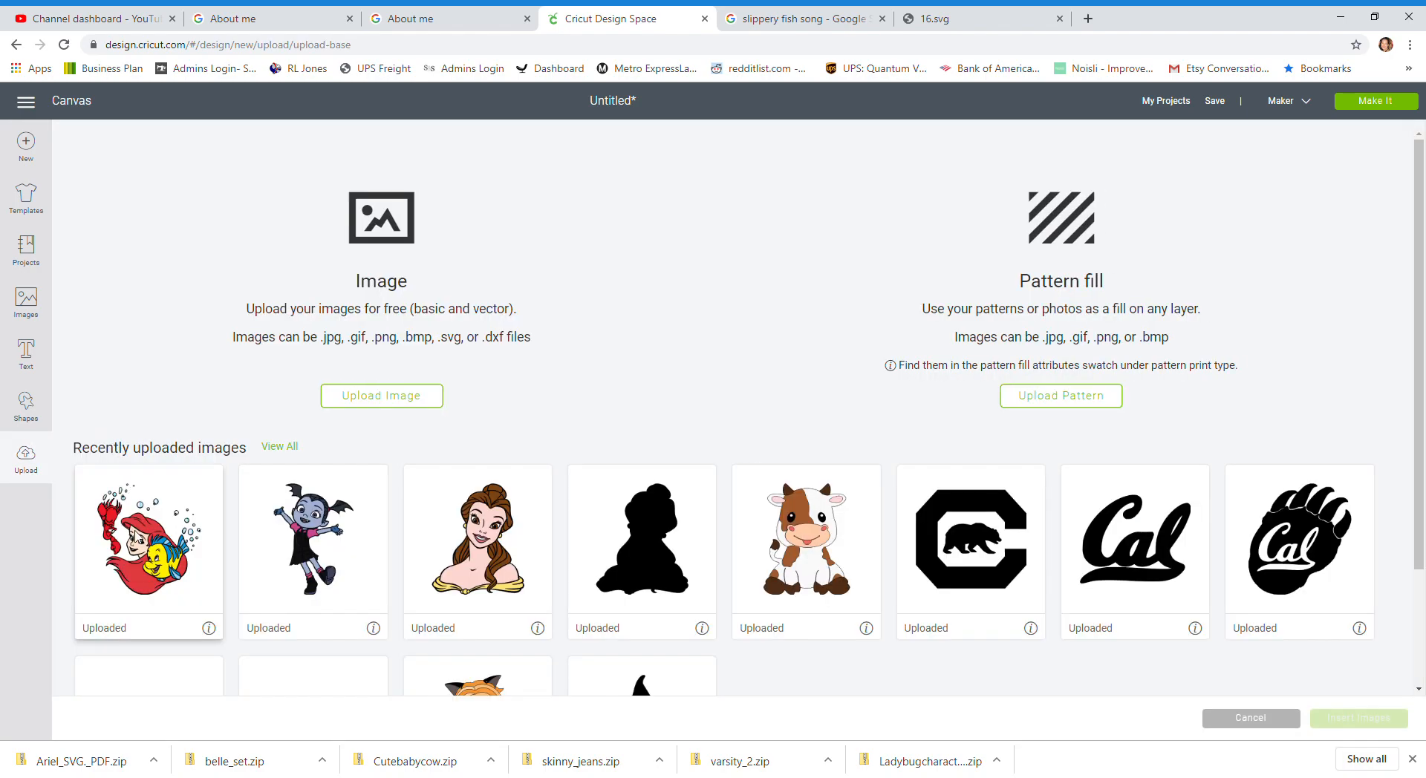
left_click(135, 530)
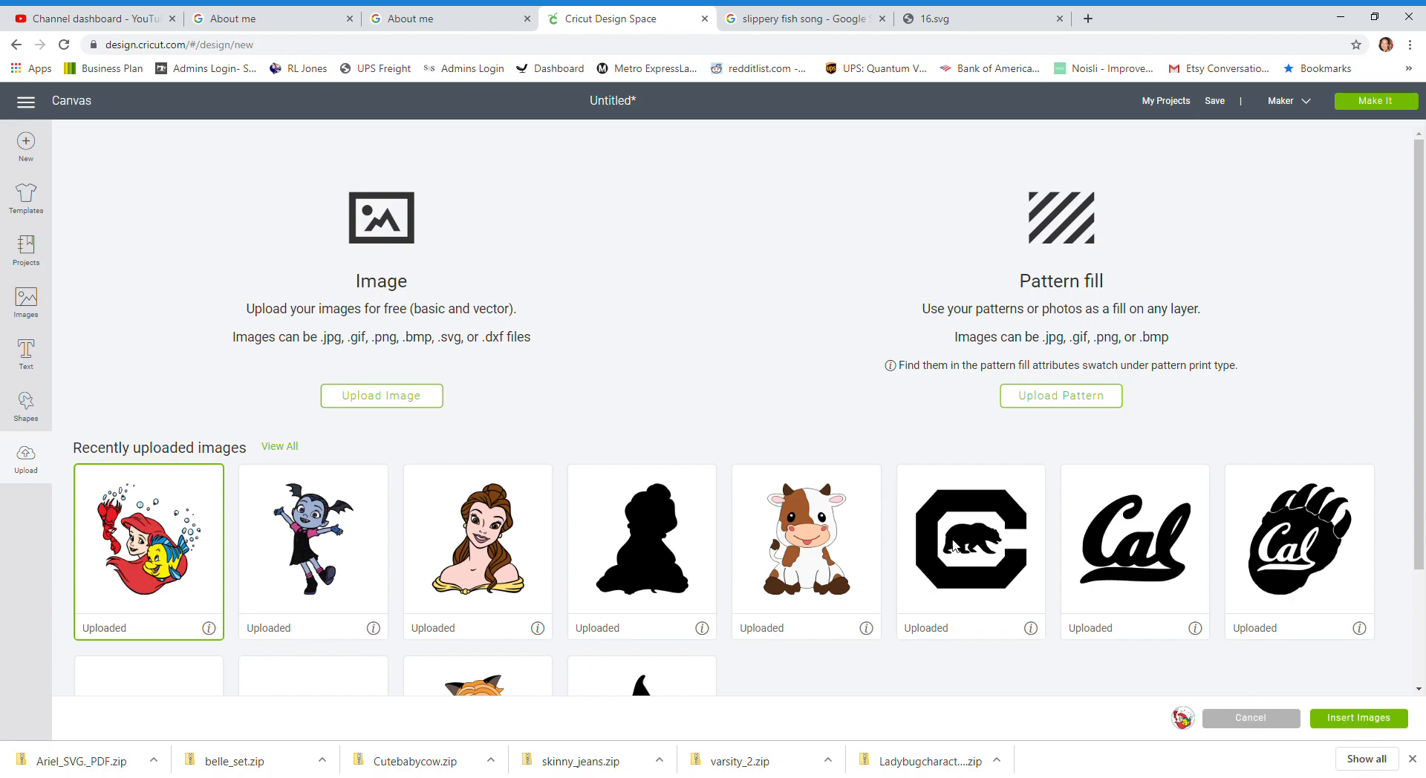
left_click(1366, 721)
left_click_drag(200, 186, 540, 431)
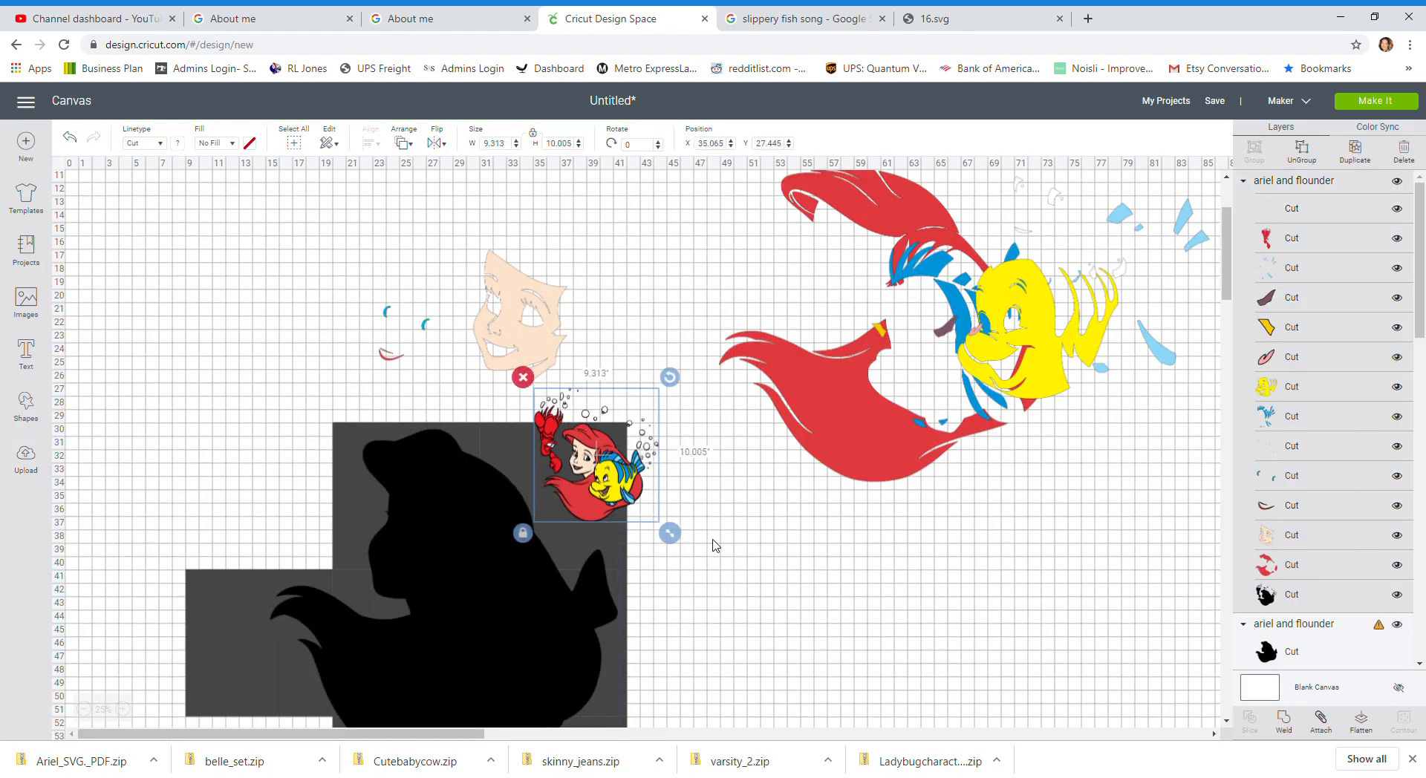
left_click_drag(670, 533, 835, 675)
left_click_drag(704, 581, 829, 621)
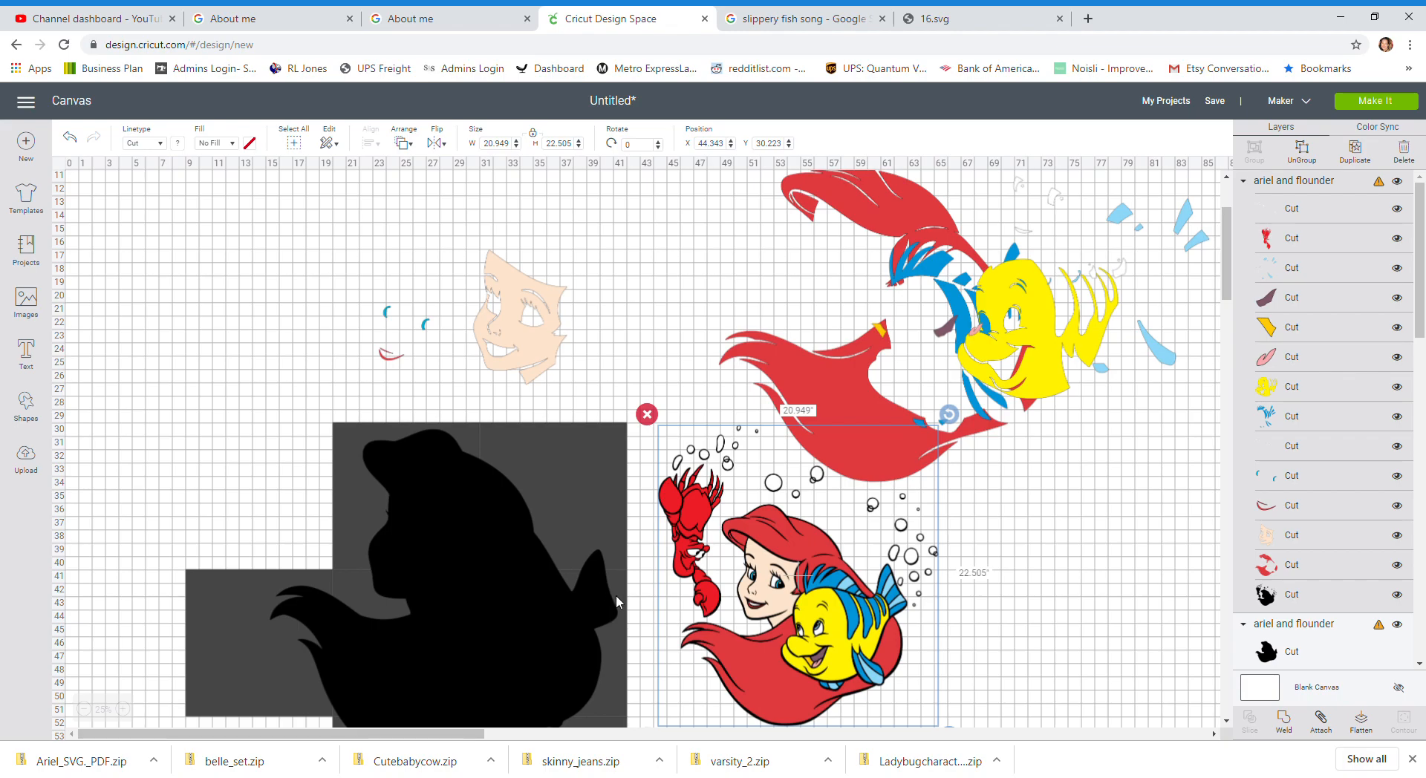
left_click(647, 414)
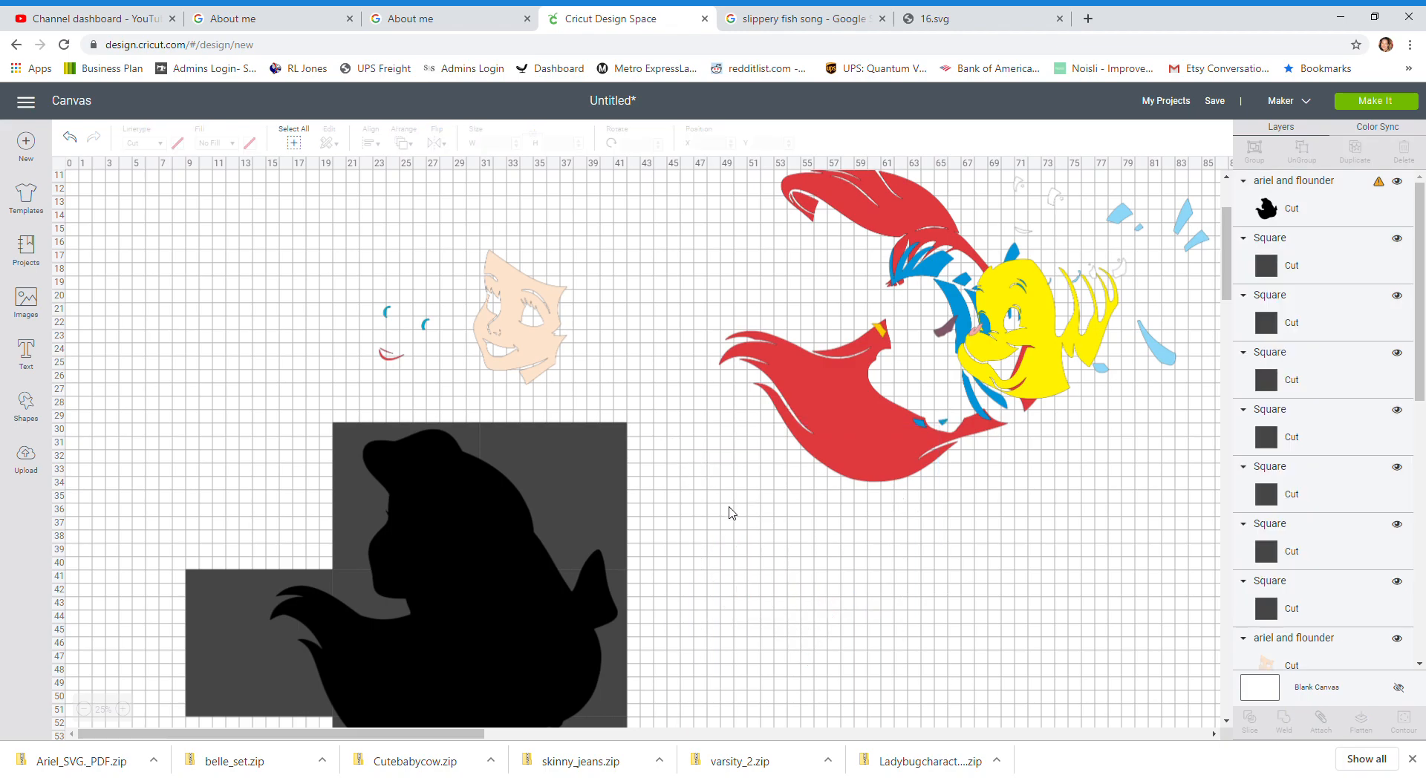
Step: Nudge the Ariel silhouette slightly down within the squares and deselect it
scroll(732, 512, "down", 5)
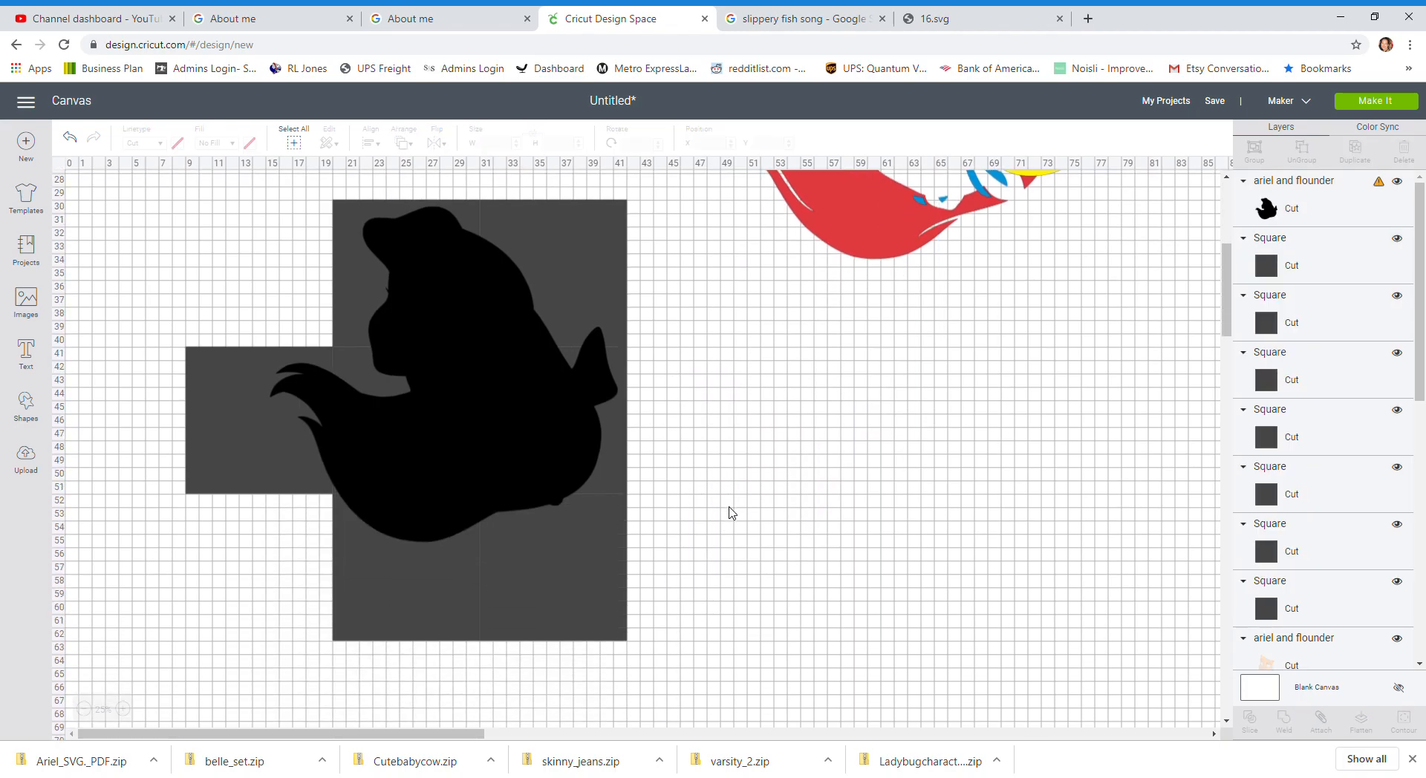
mouse_move(541, 433)
left_mouse_down()
mouse_move(541, 464)
mouse_move(545, 441)
left_mouse_up()
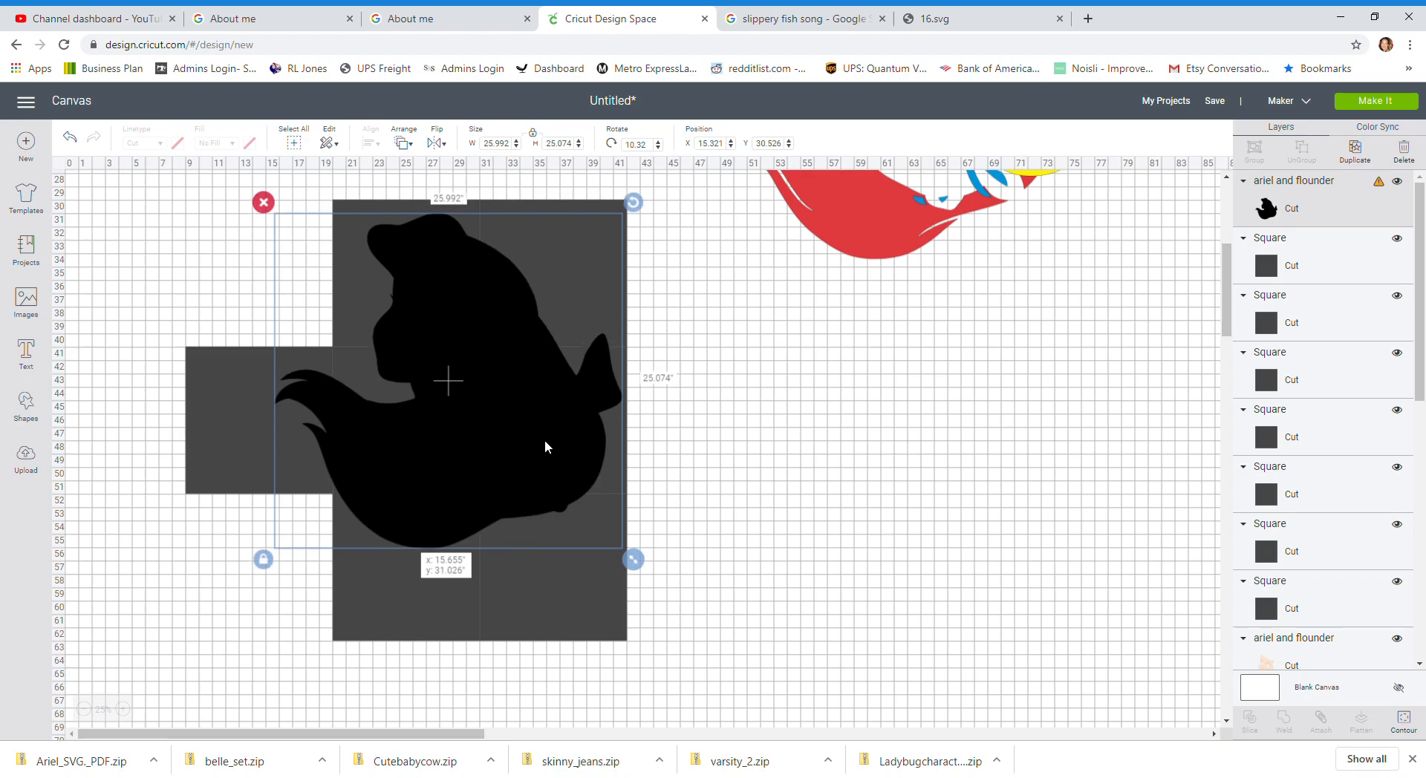
left_click_drag(545, 442, 545, 441)
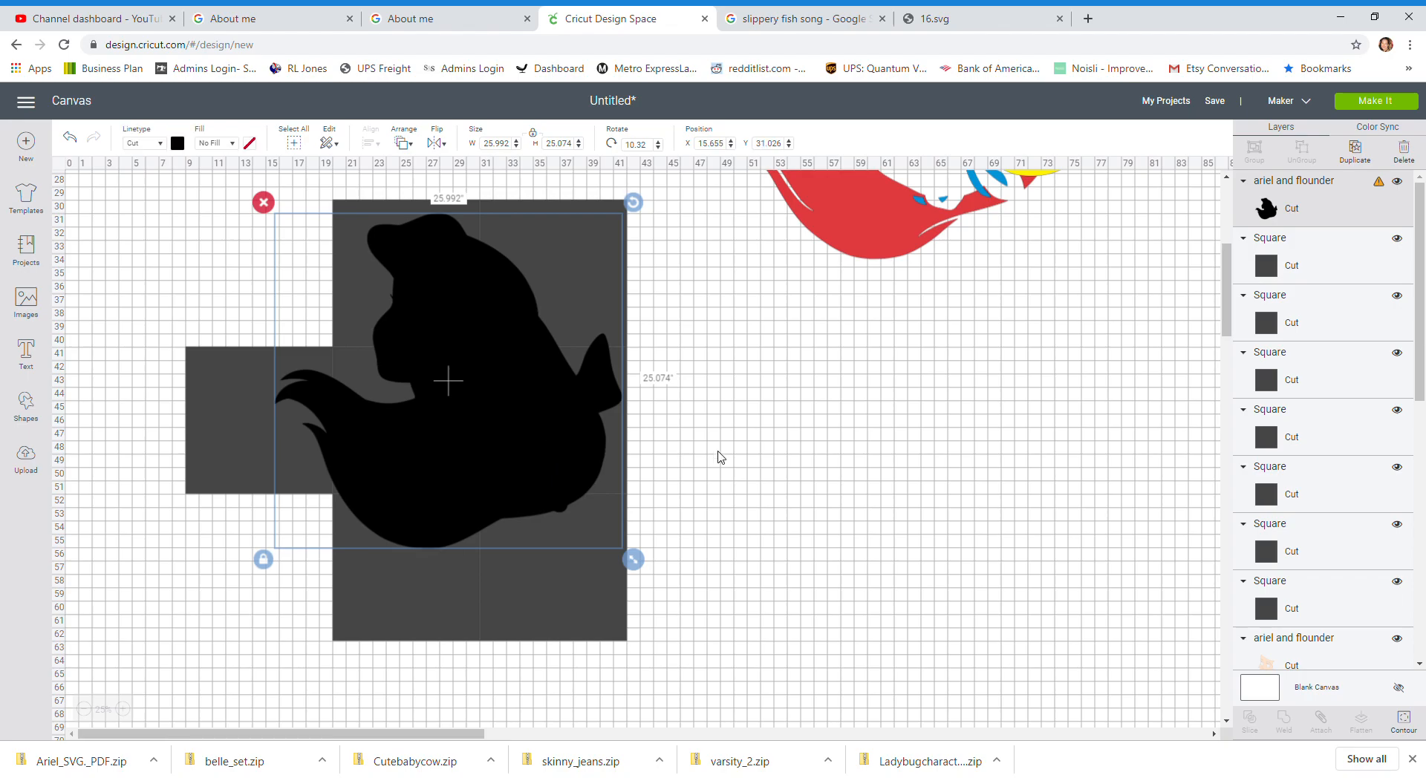
left_click(739, 455)
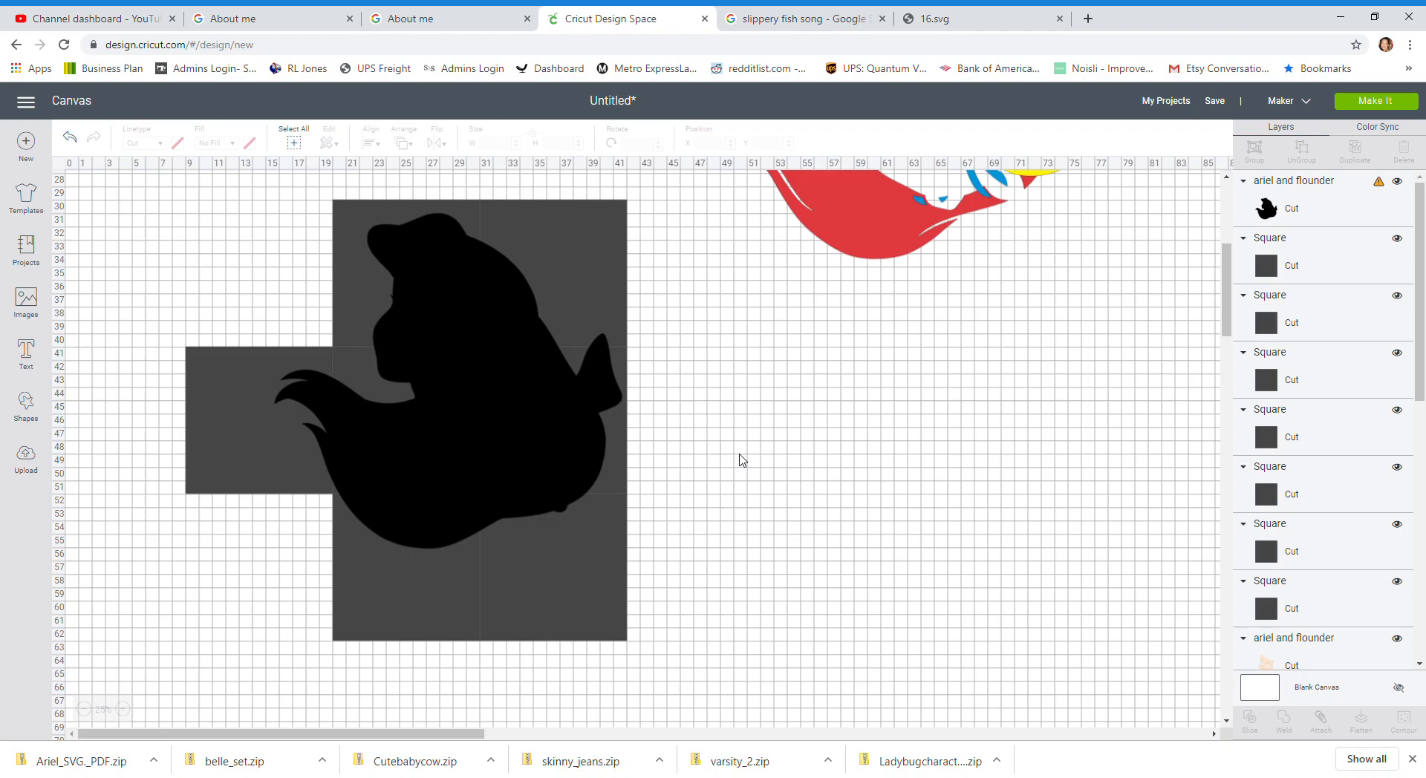
Step: Slice the silhouette with the left square and move the cut tail piece off to the side
scroll(713, 401, "up", 5)
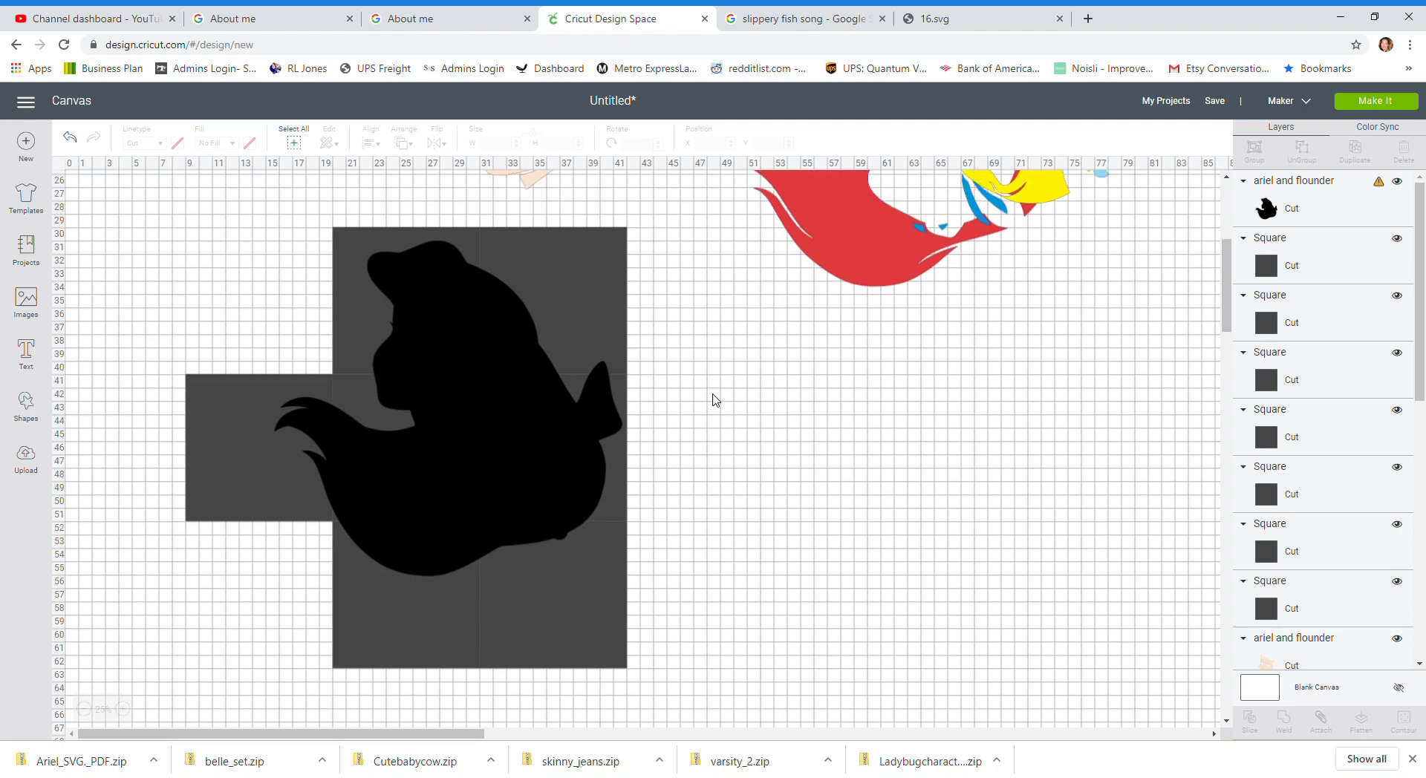
scroll(663, 425, "down", 3)
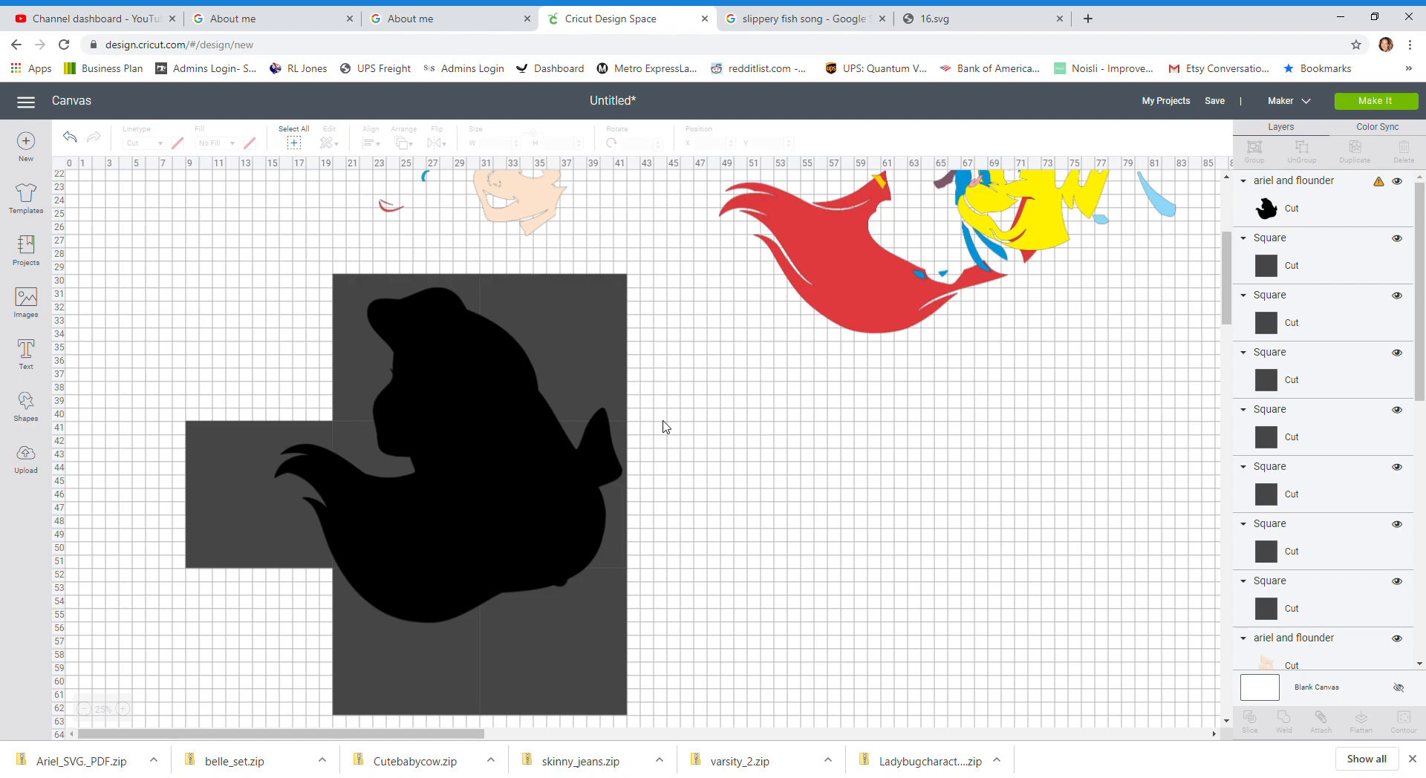
left_click_drag(118, 422, 281, 540)
left_click_drag(308, 579, 312, 601)
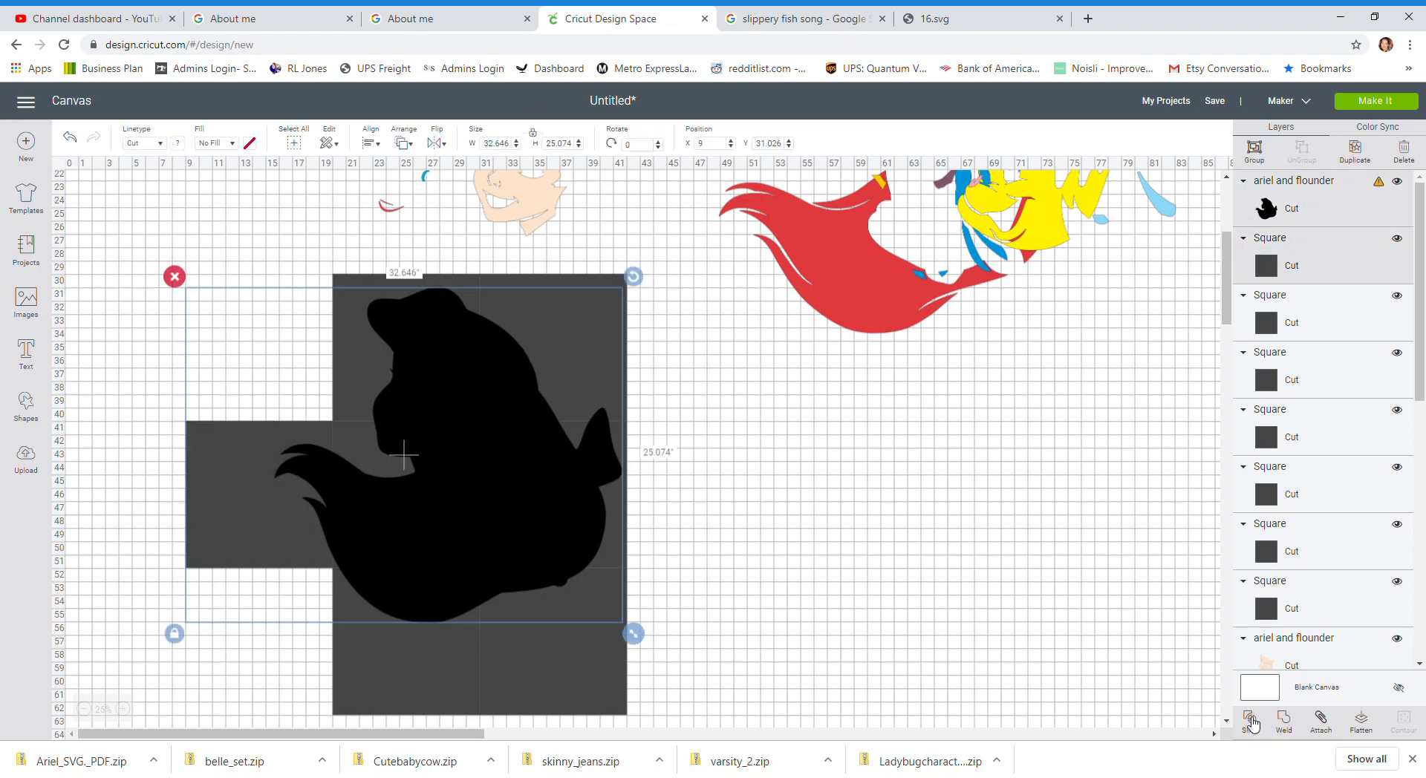
left_click(1251, 720)
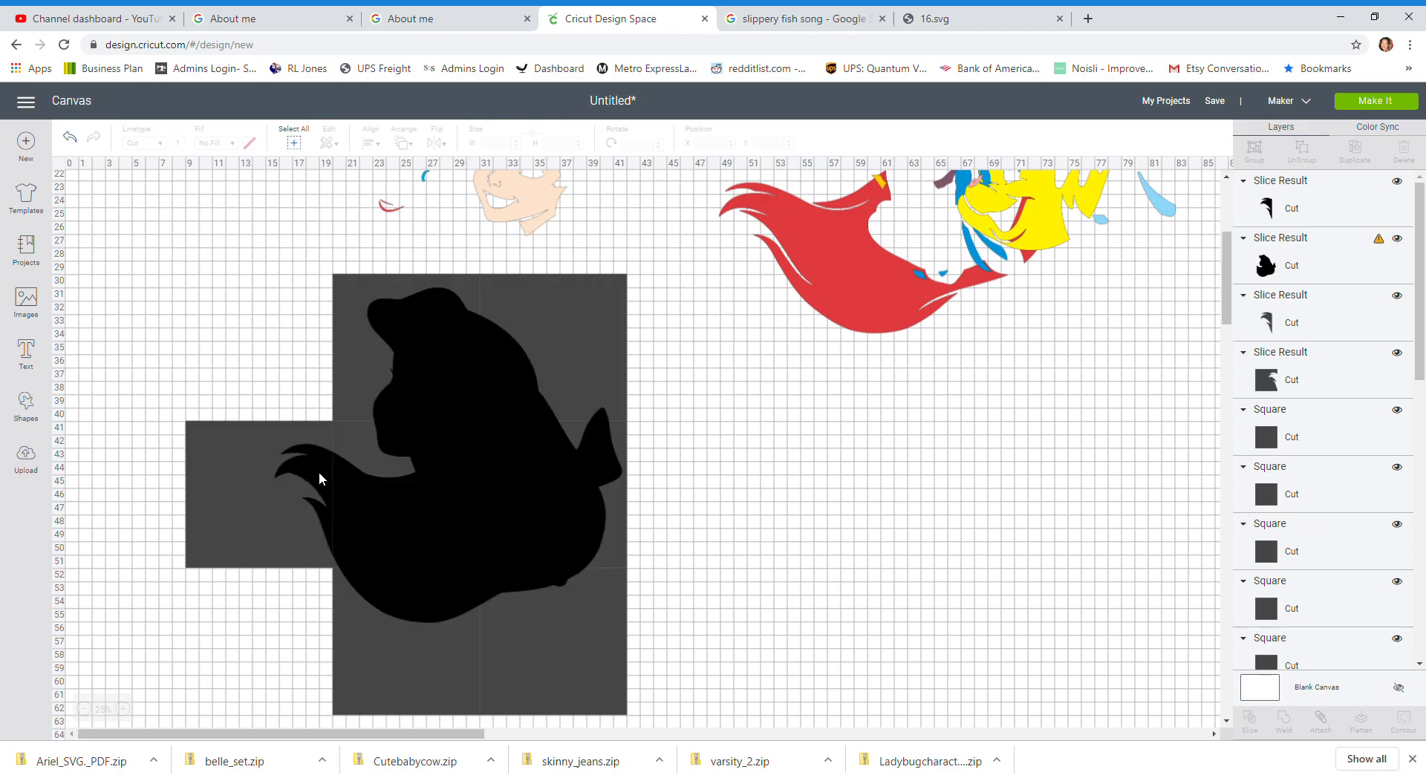
left_click_drag(323, 461, 153, 478)
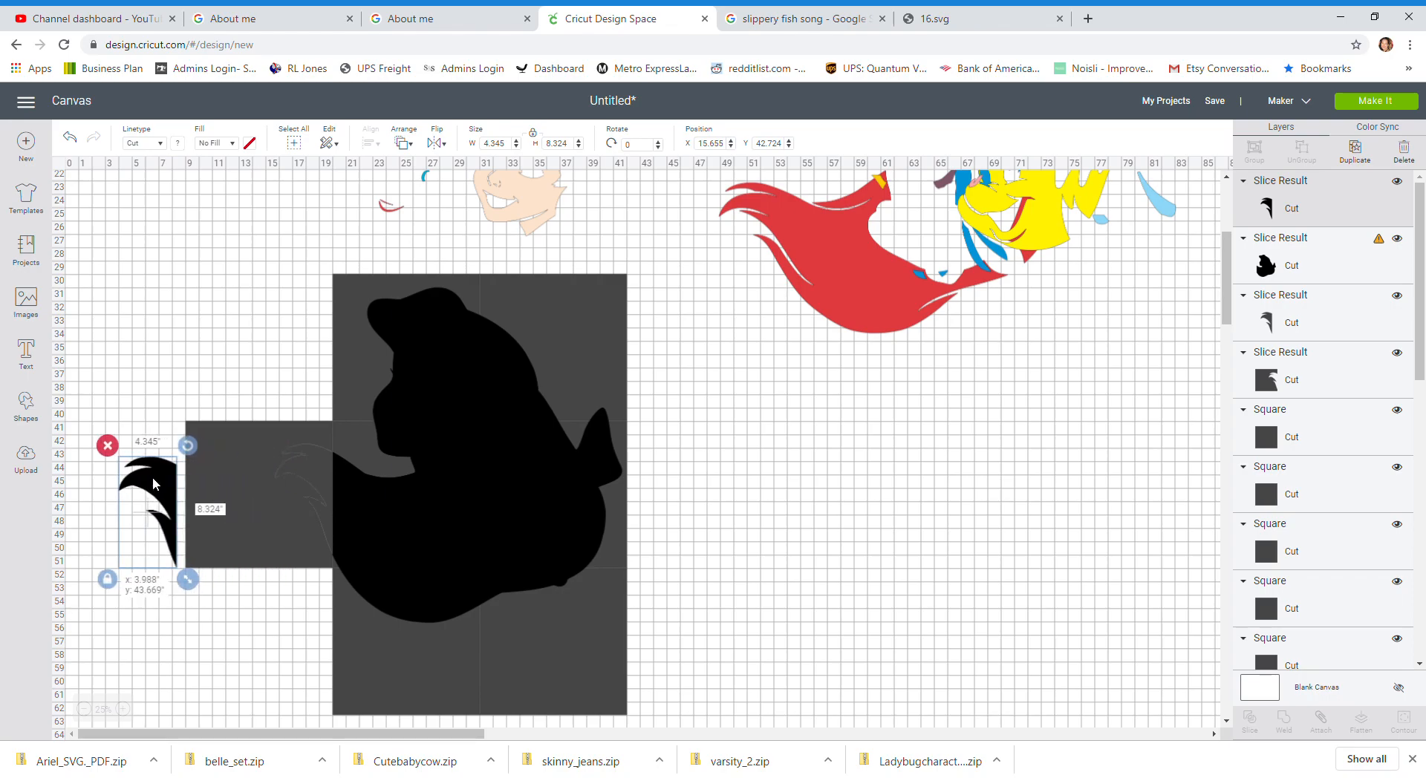
left_click_drag(153, 483, 771, 529)
Step: Slice the silhouette with the top-left square and move the resulting head piece aside
left_click_drag(258, 282, 426, 357)
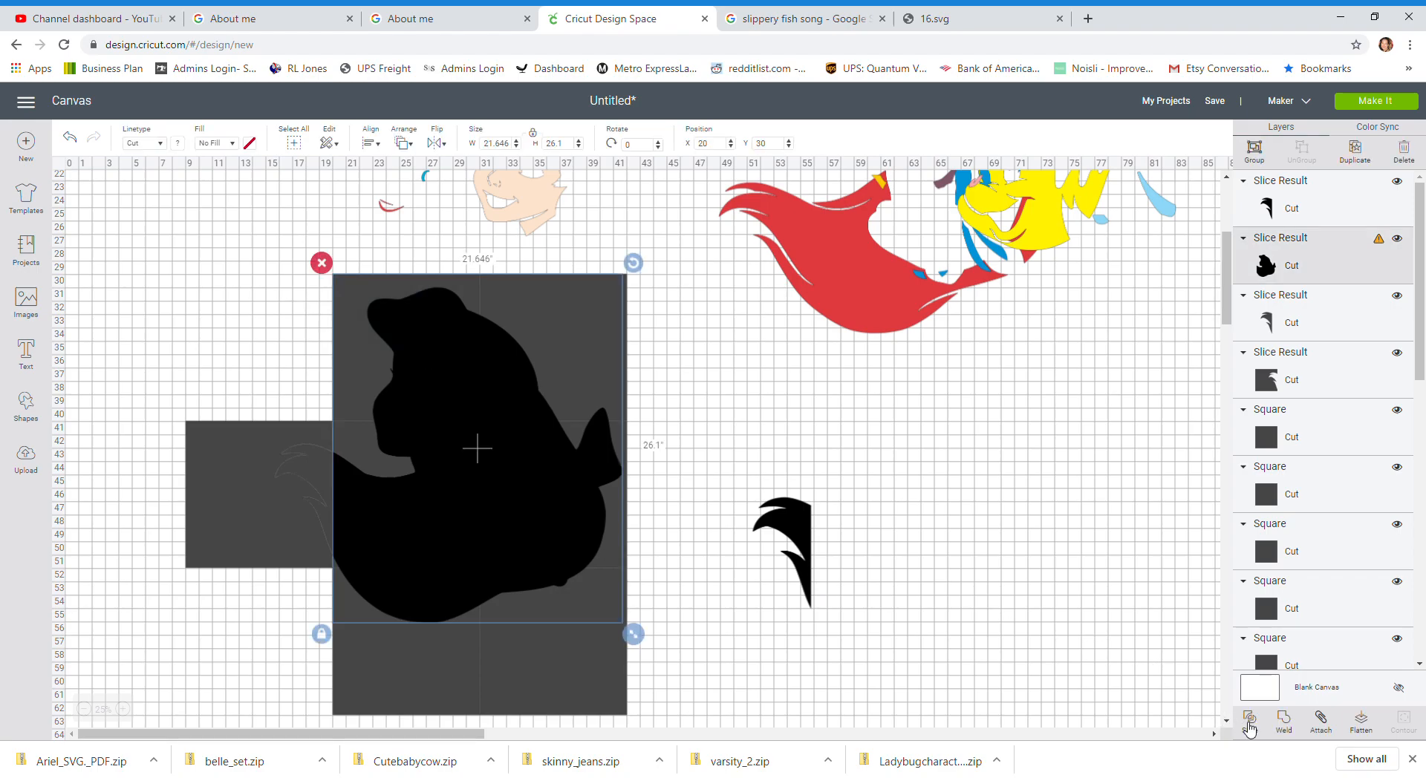
key("Delete")
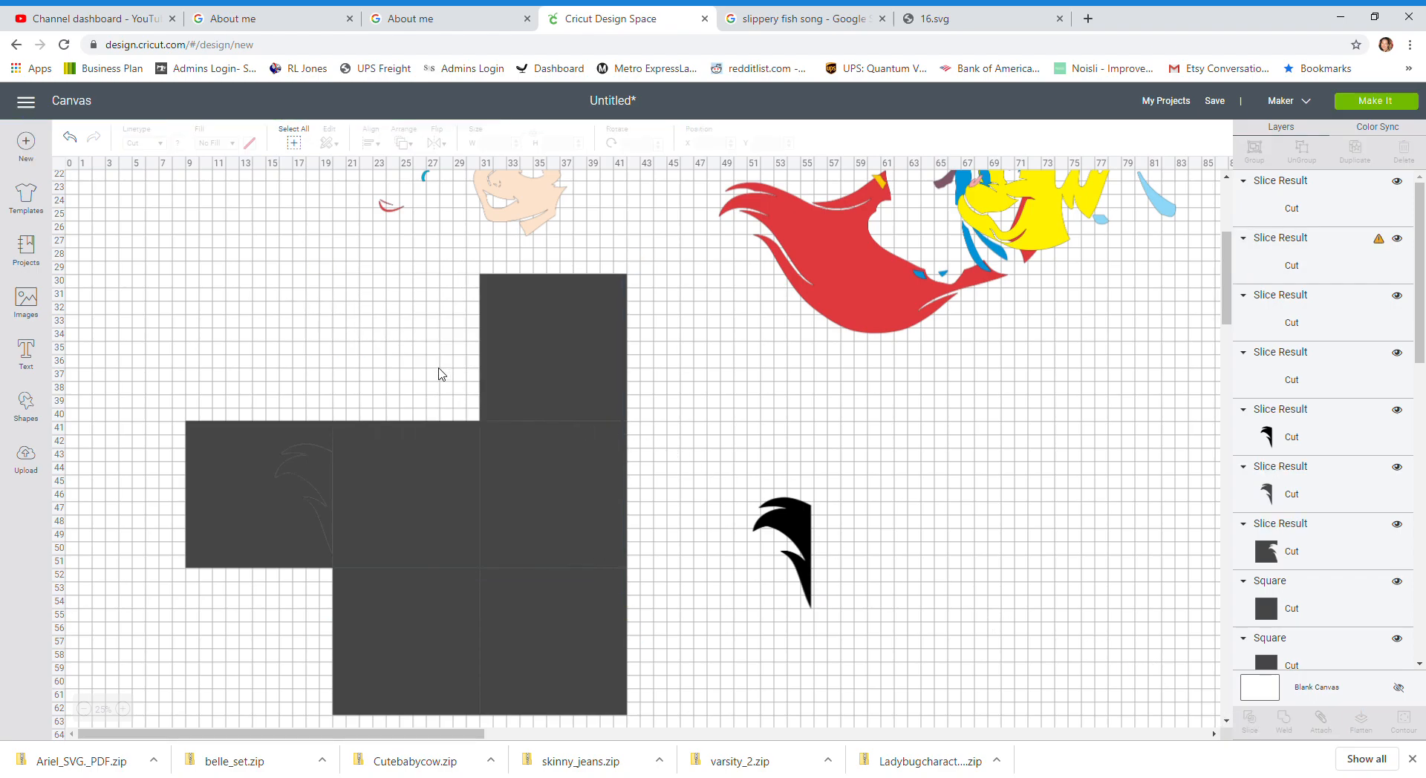
left_click_drag(438, 368, 956, 442)
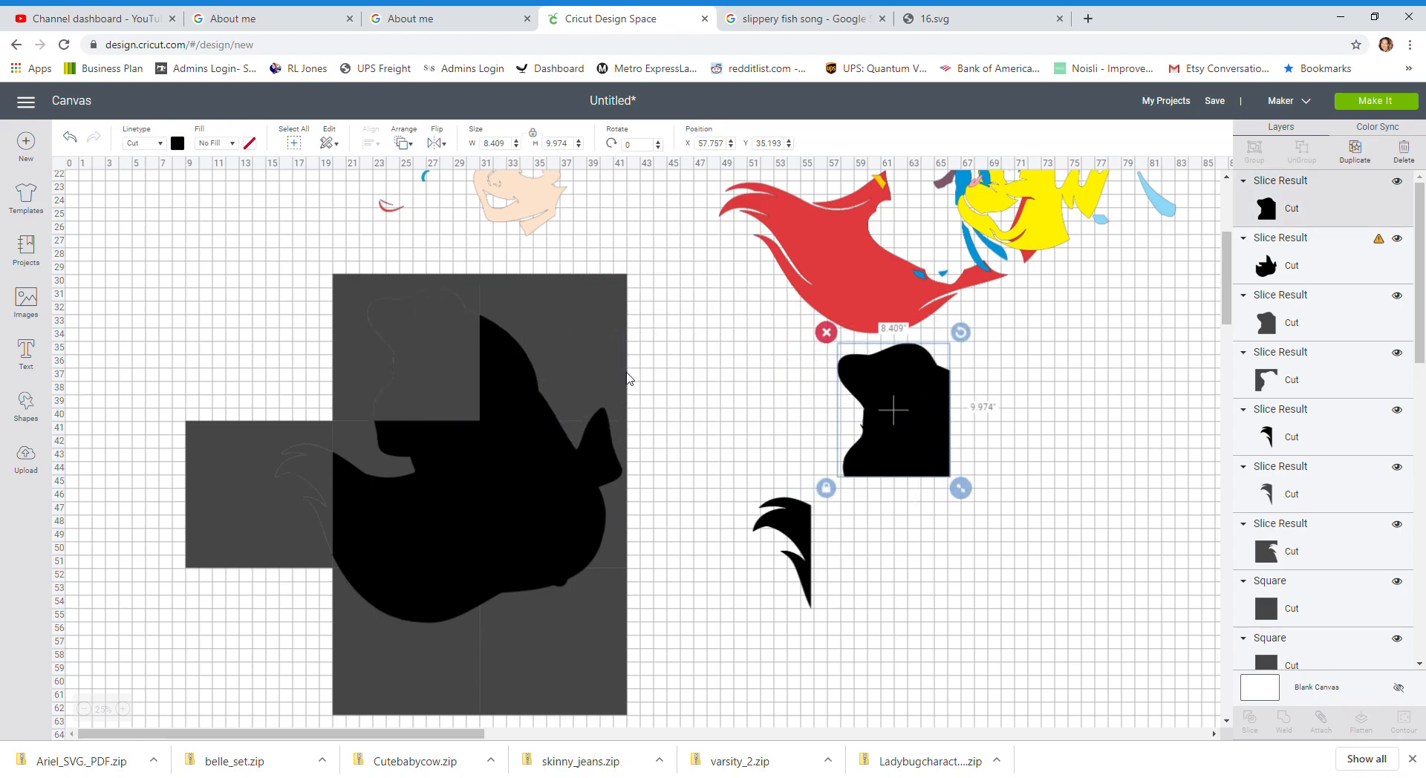
Step: Slice the silhouette with the top-right square and move the resulting piece aside
left_click_drag(657, 347, 500, 357)
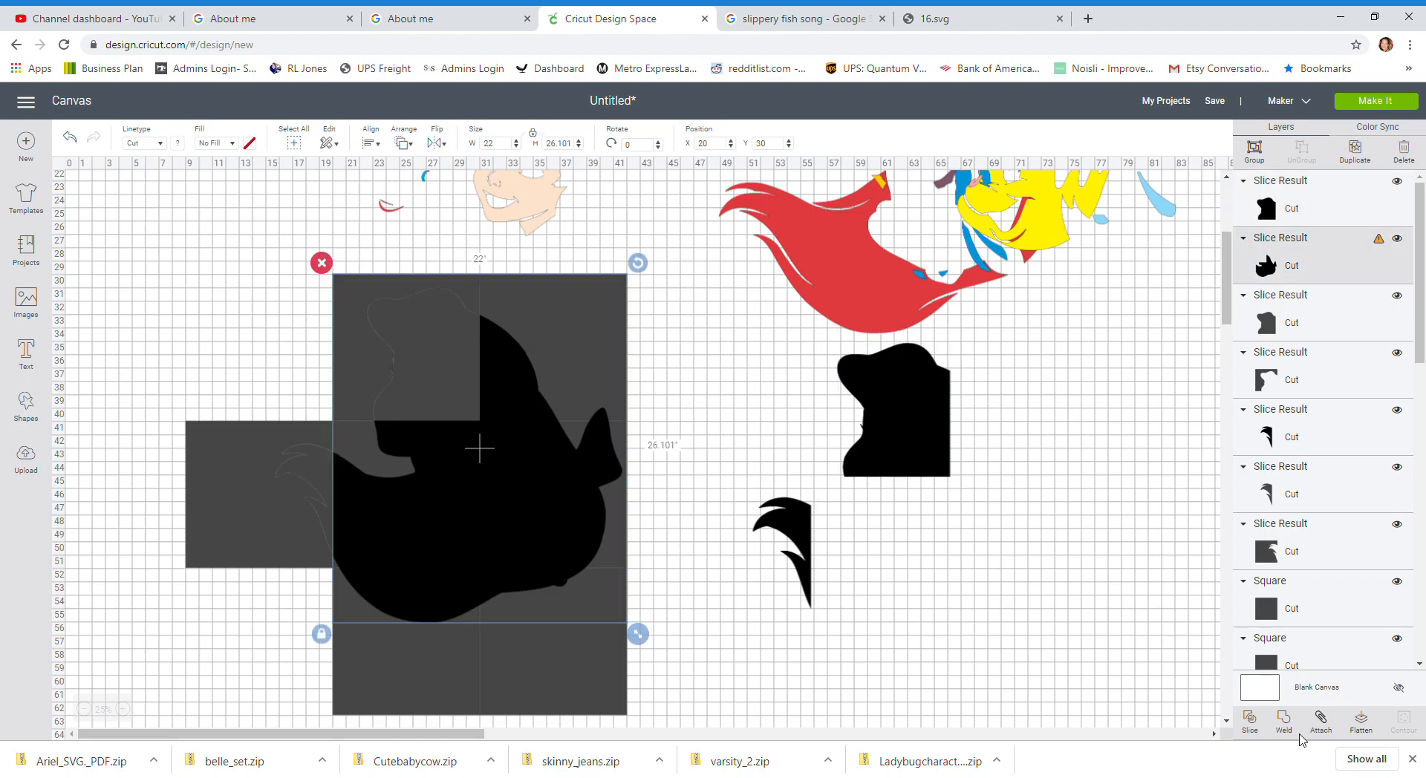
left_click(1240, 719)
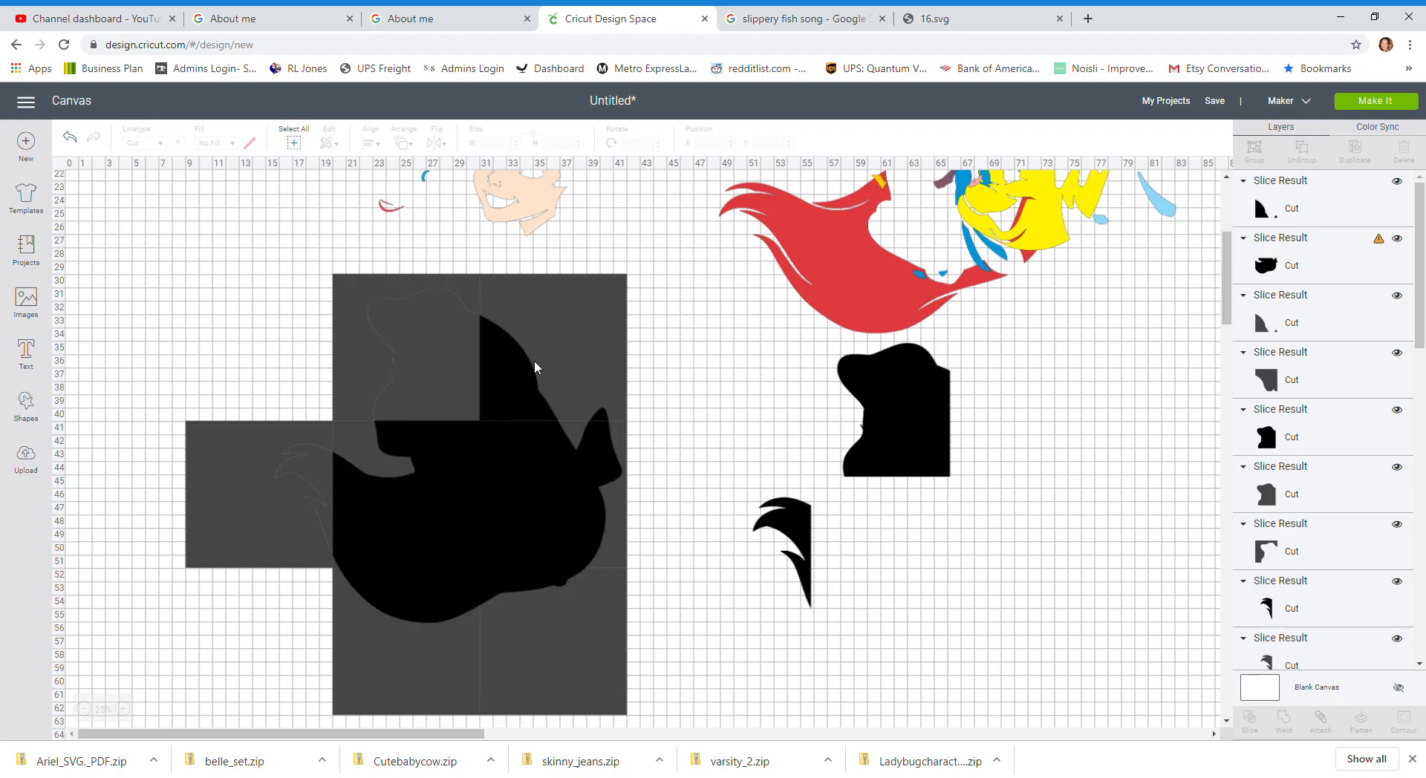
left_click_drag(505, 394, 983, 442)
scroll(647, 524, "down", 1)
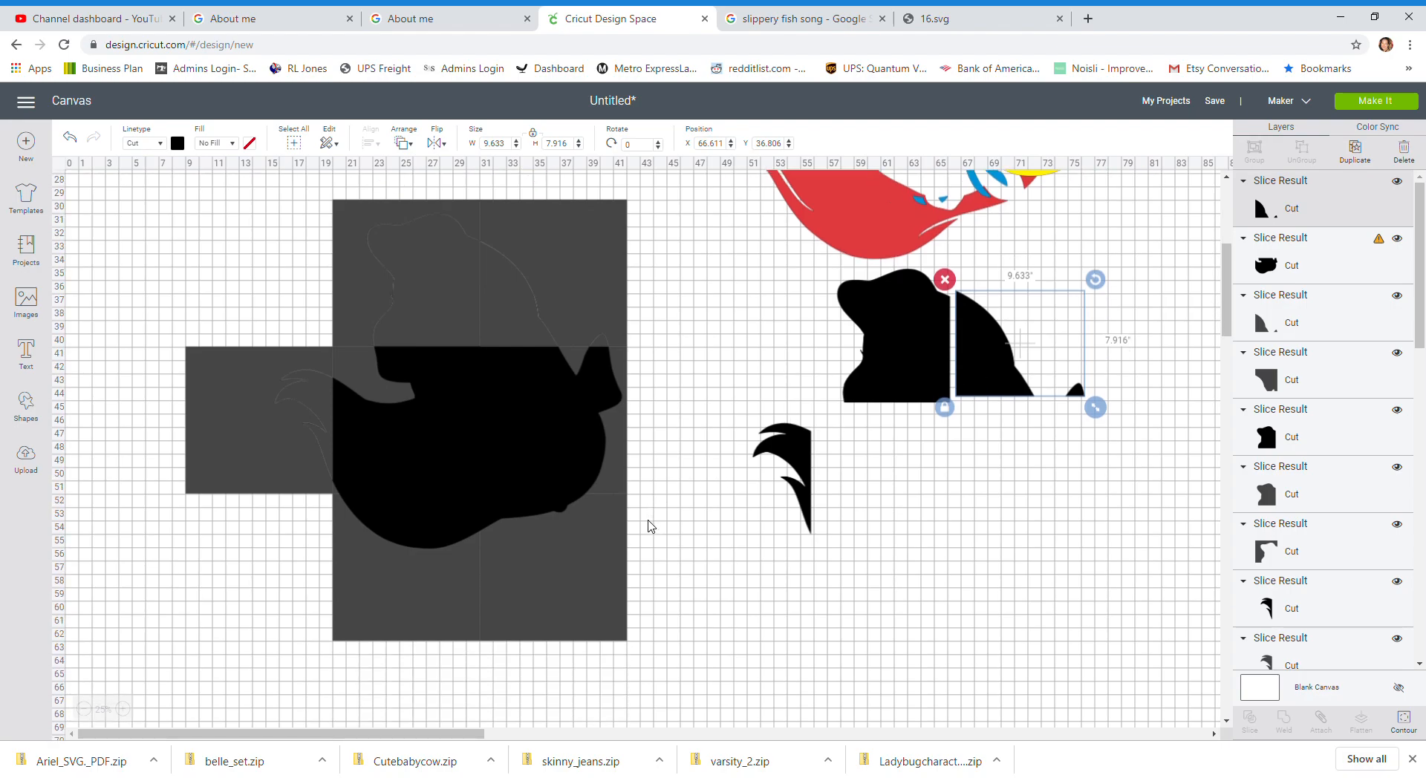
Step: Slice the silhouette with the middle-right square and move the resulting piece aside
left_click(665, 402)
left_click_drag(666, 401, 568, 395)
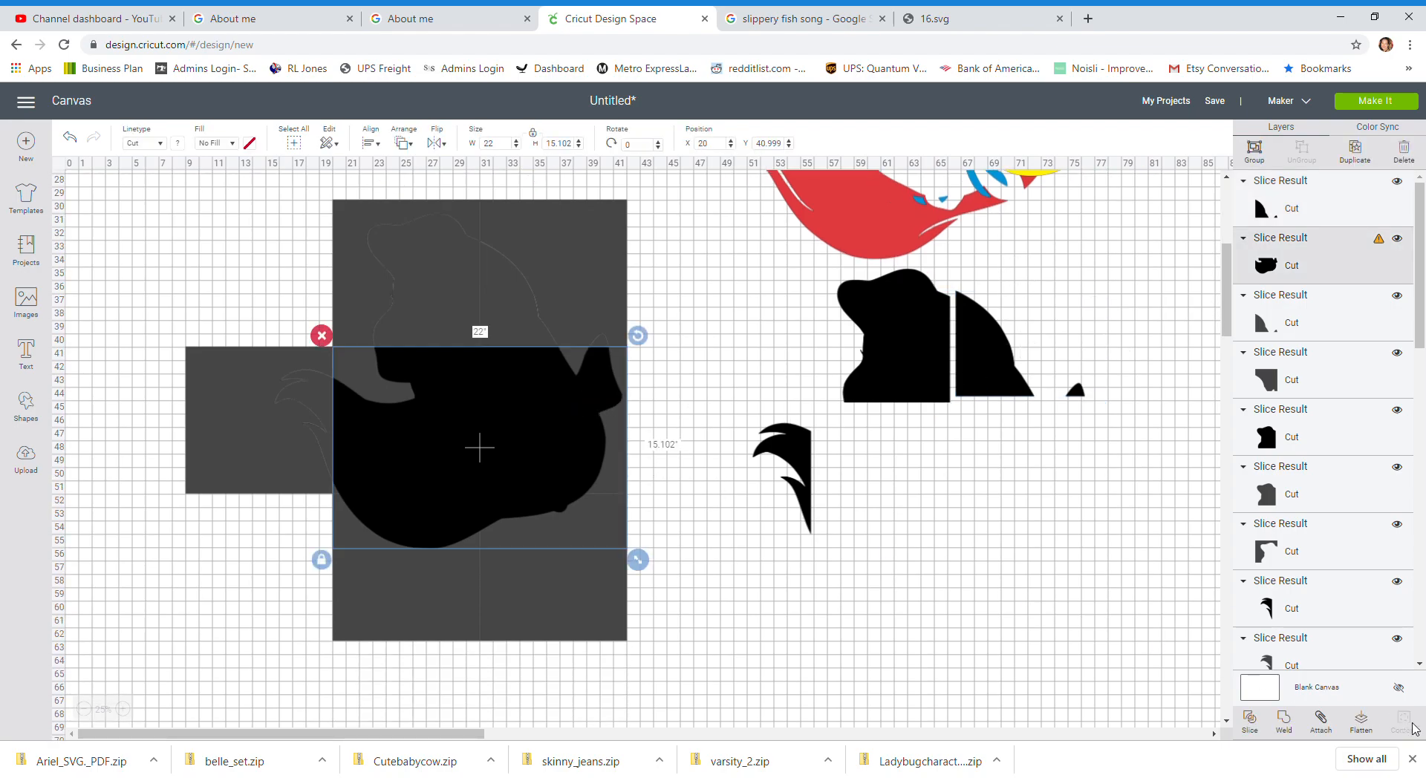
key("Delete")
key("ctrl+z")
left_click_drag(550, 421, 1040, 477)
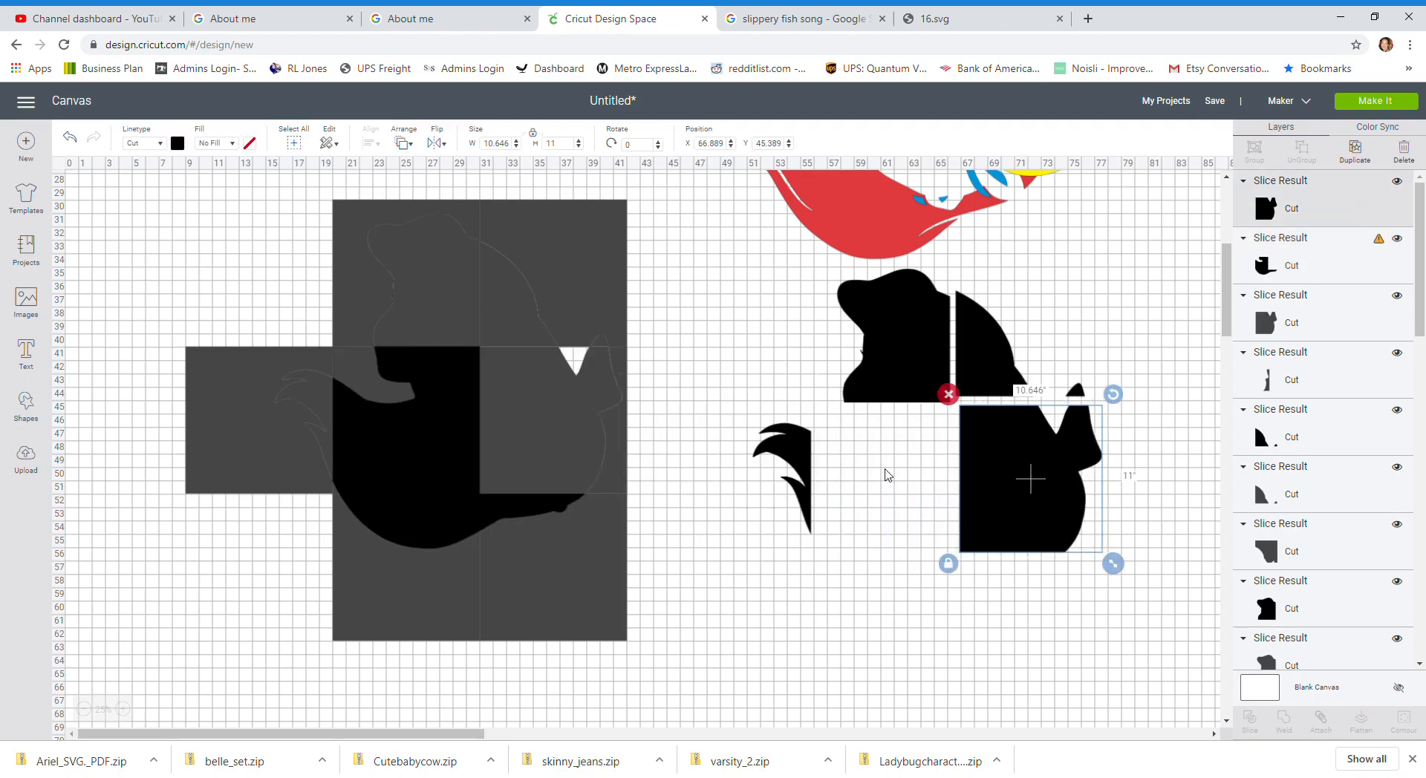
Step: Slice the silhouette with the bottom-right square and move the resulting piece aside
left_click_drag(685, 562, 554, 524)
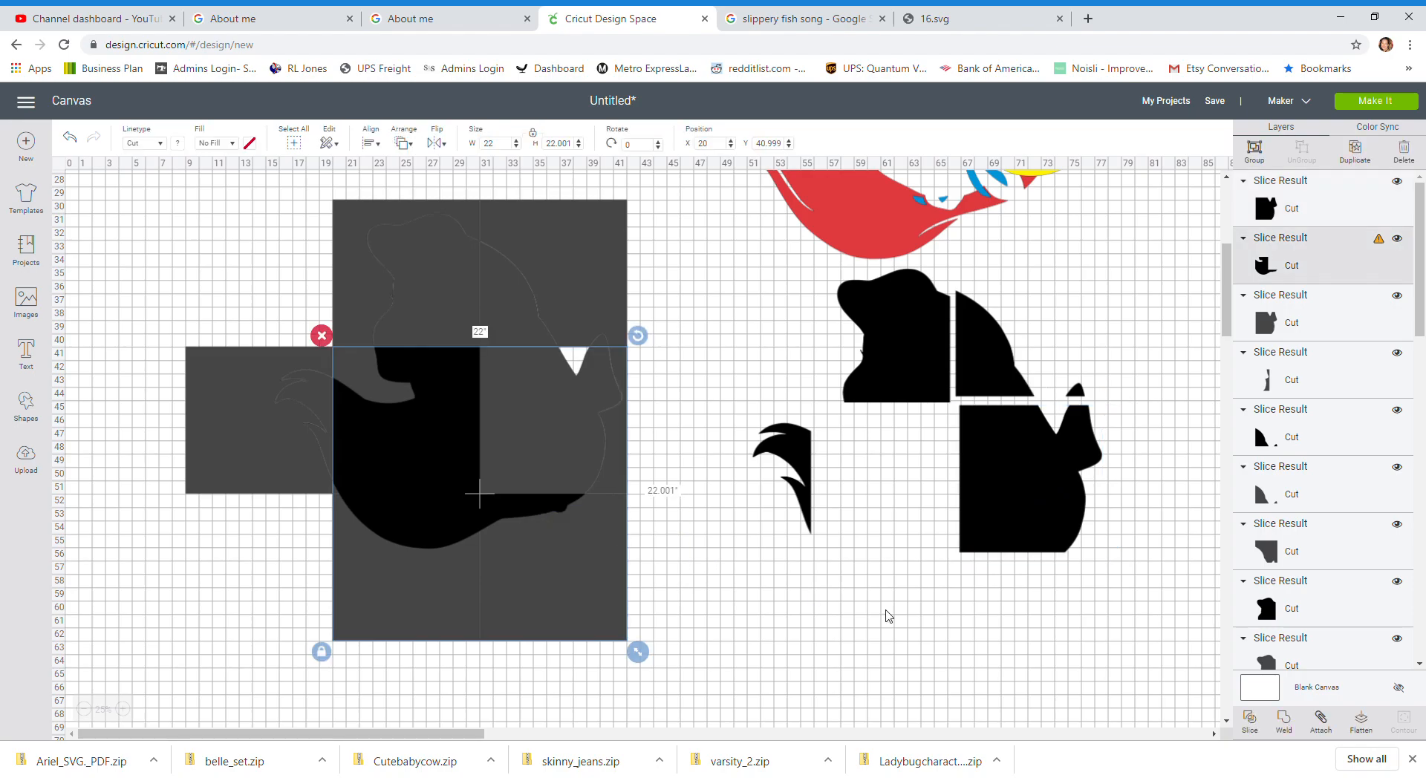
left_click(1250, 720)
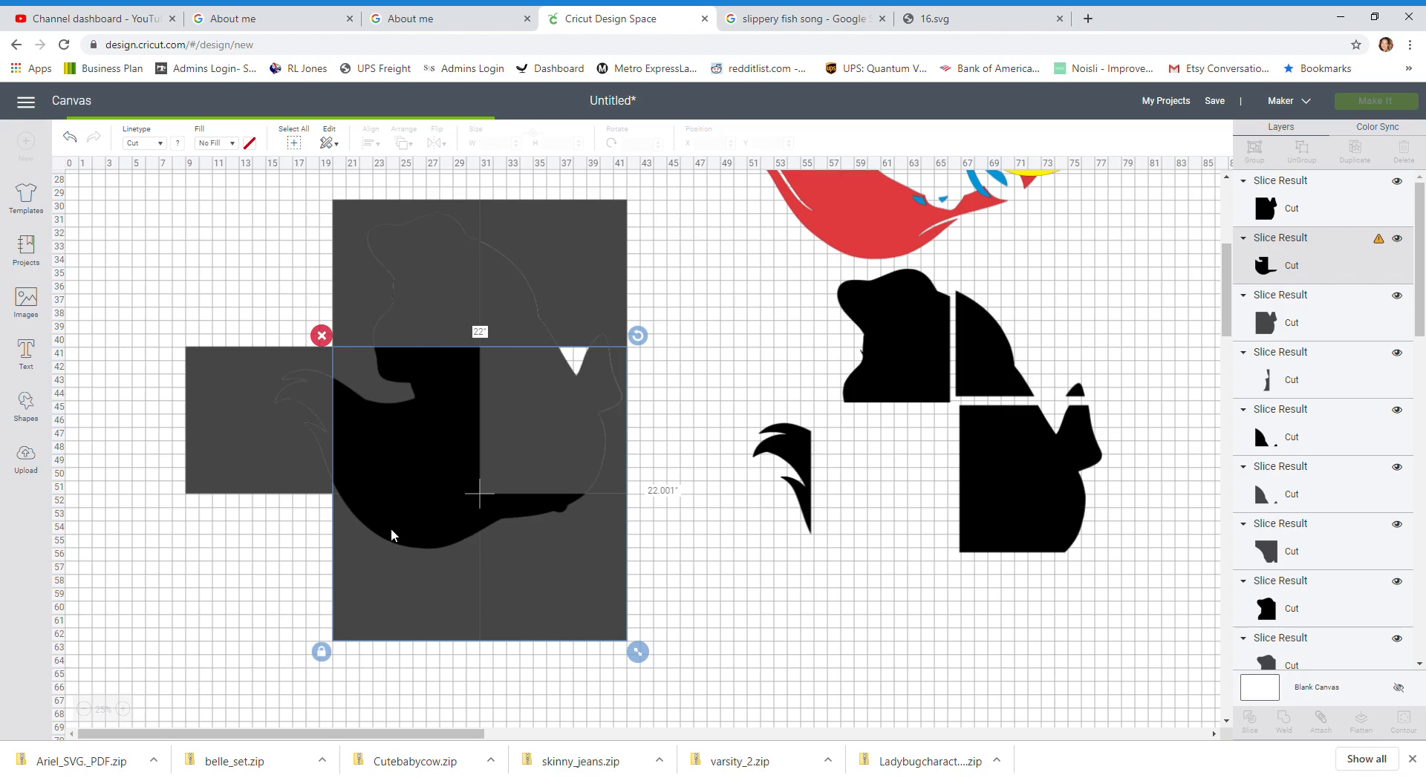
mouse_move(569, 524)
left_mouse_down()
mouse_move(1050, 663)
mouse_move(1089, 604)
mouse_move(1079, 585)
mouse_move(1054, 596)
left_mouse_up()
Step: Slice the remaining silhouette with the center and lower-left squares and move both pieces into the reassembled figure
left_click_drag(286, 533, 410, 549)
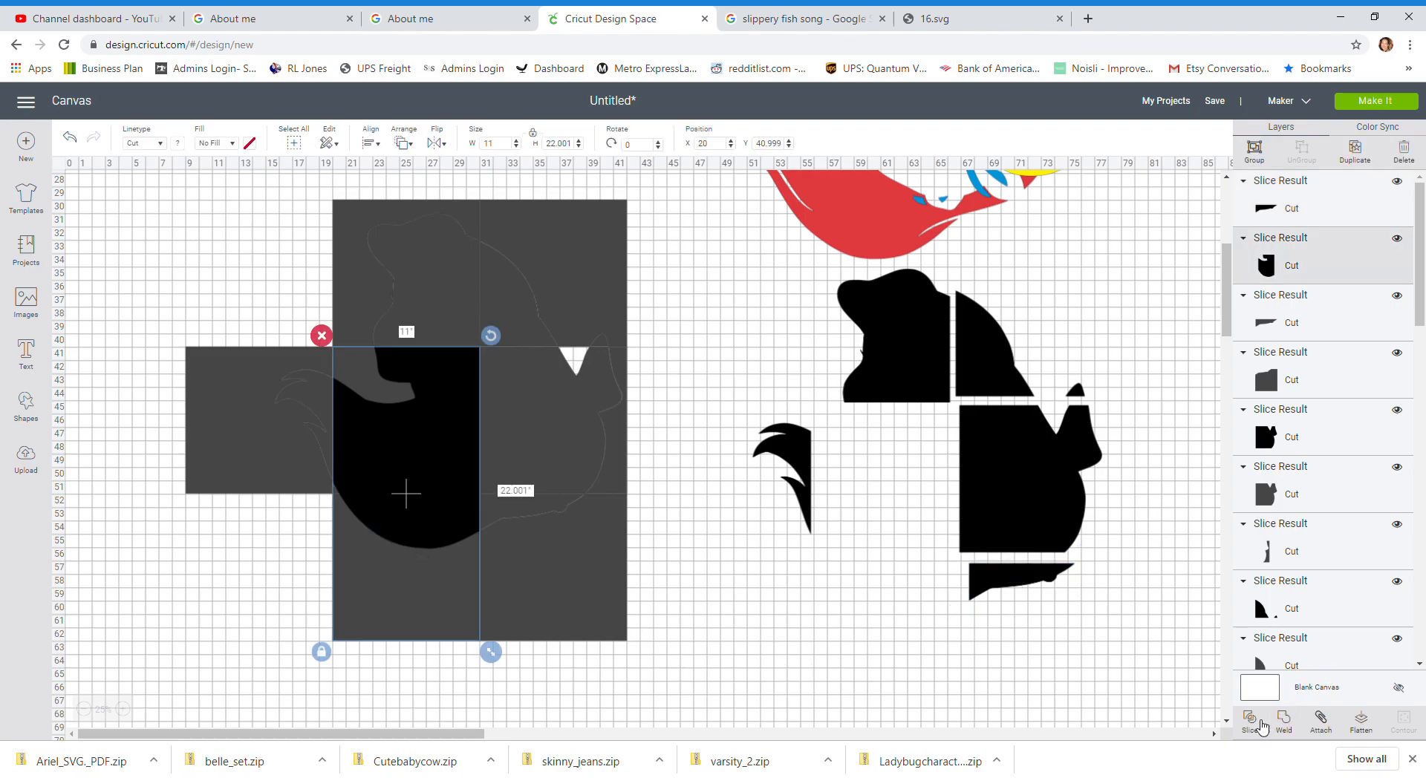
left_click(1251, 722)
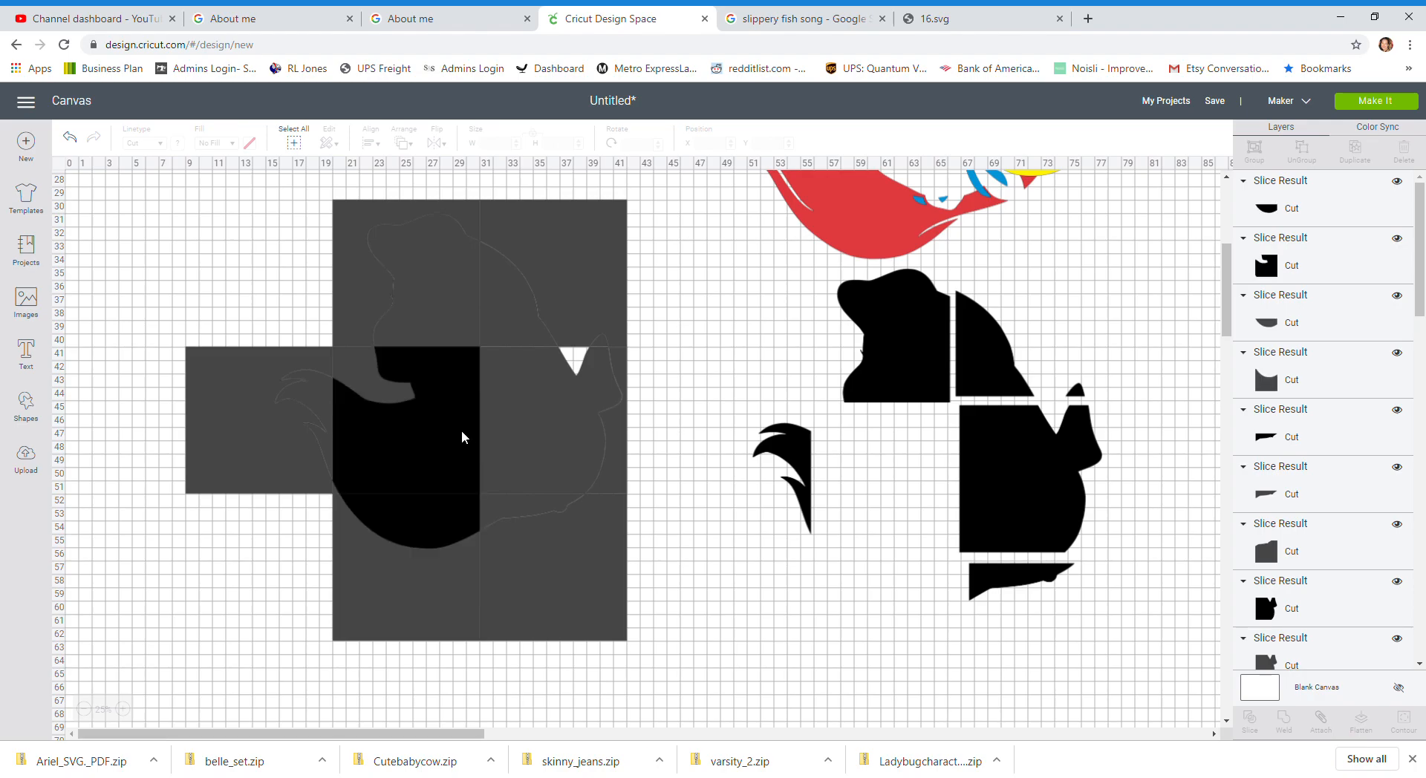
left_click_drag(465, 425, 974, 487)
left_click_drag(460, 511, 941, 576)
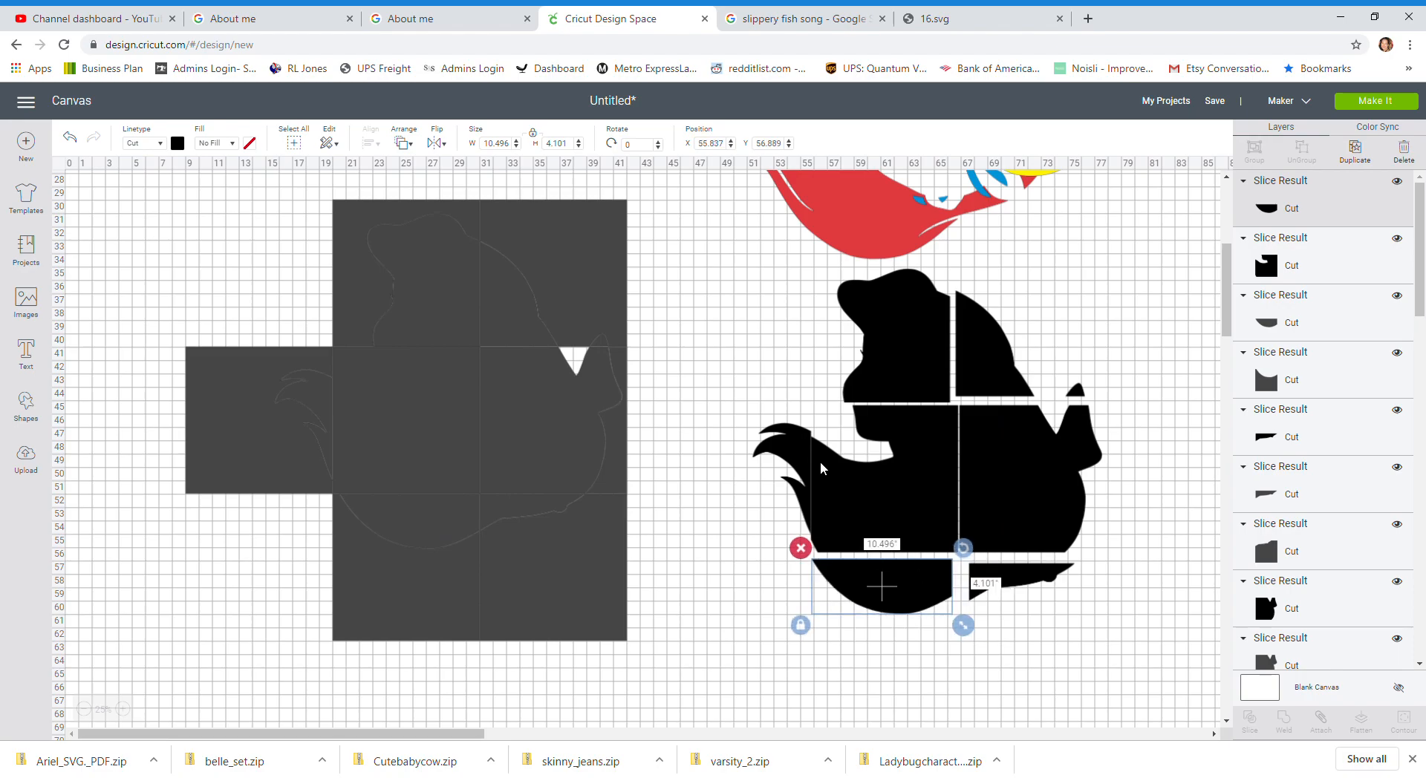
Step: Select and delete the six-square grid
left_click(804, 458)
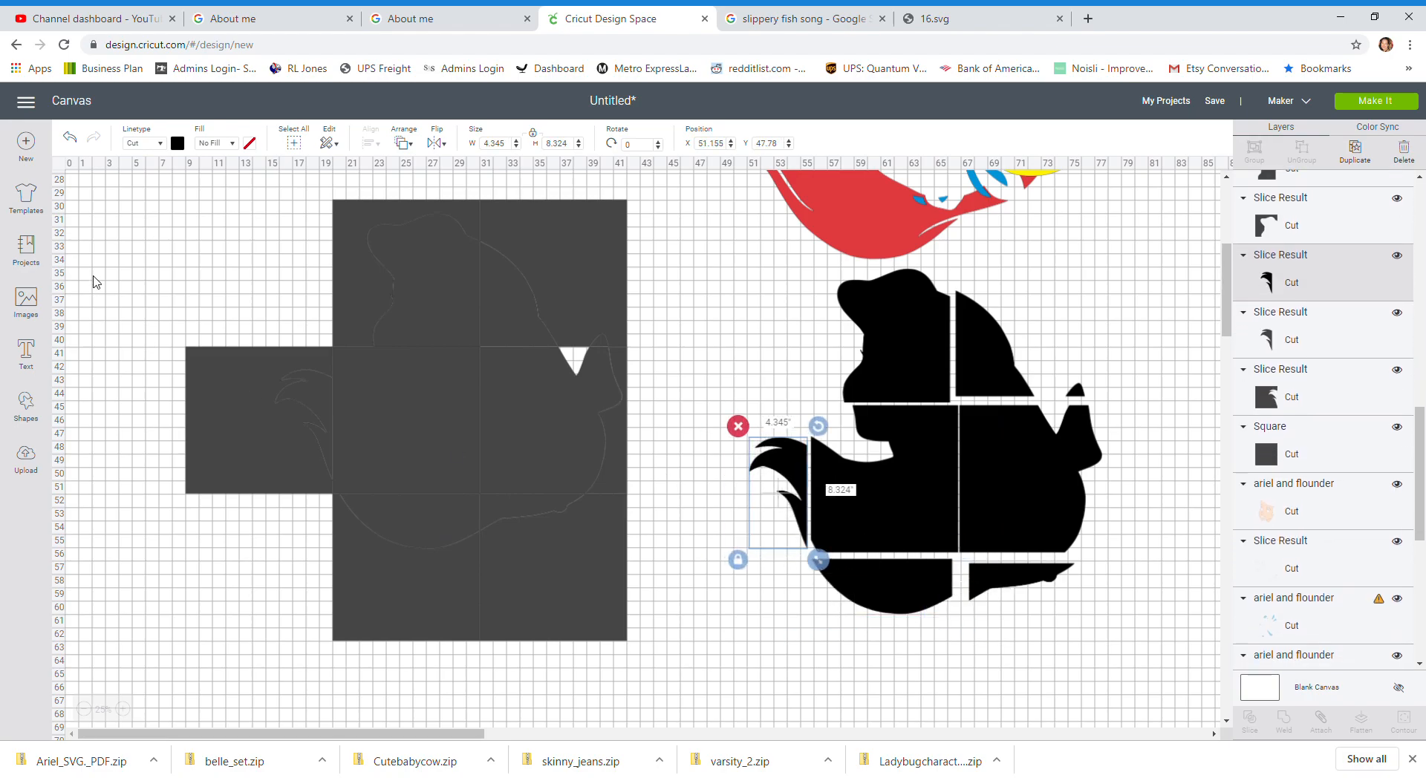
left_click_drag(120, 216, 672, 670)
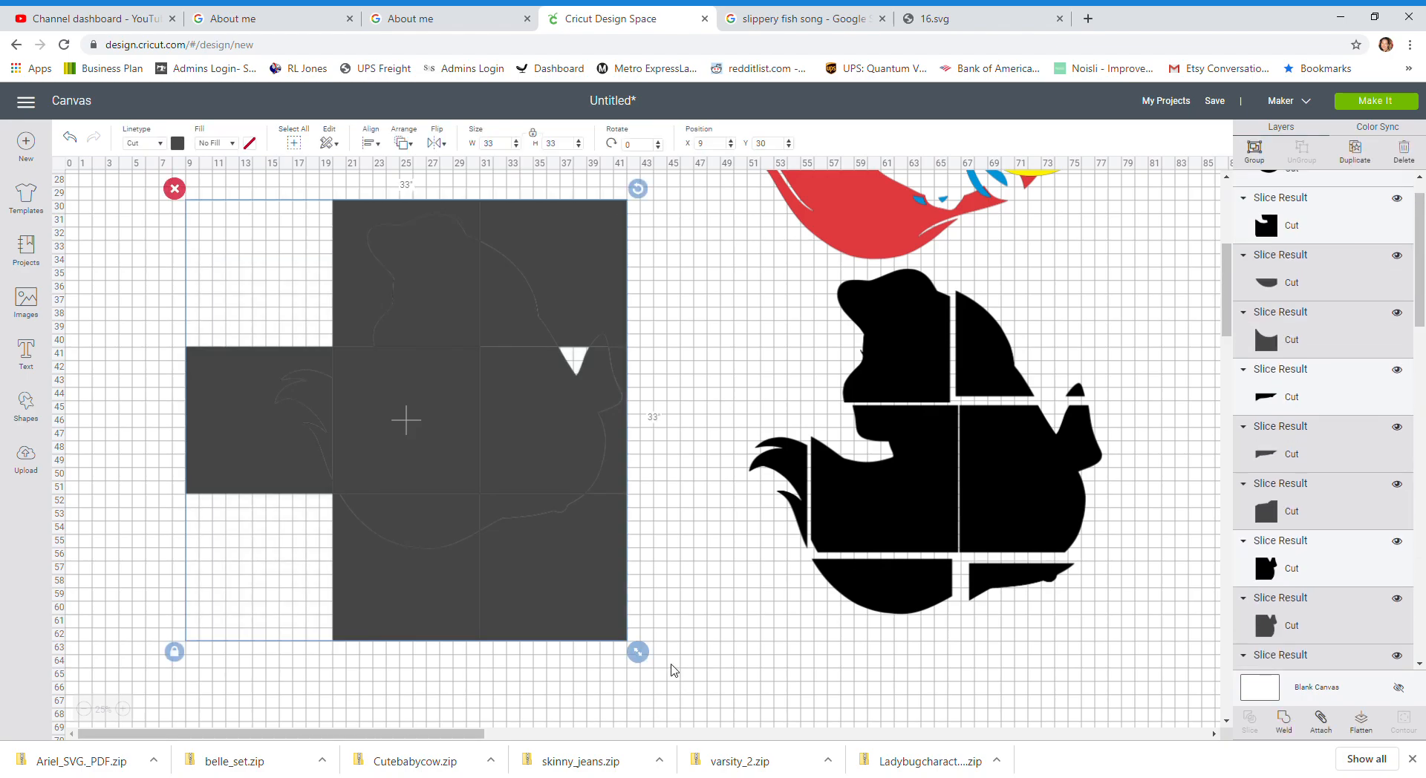
key("Delete")
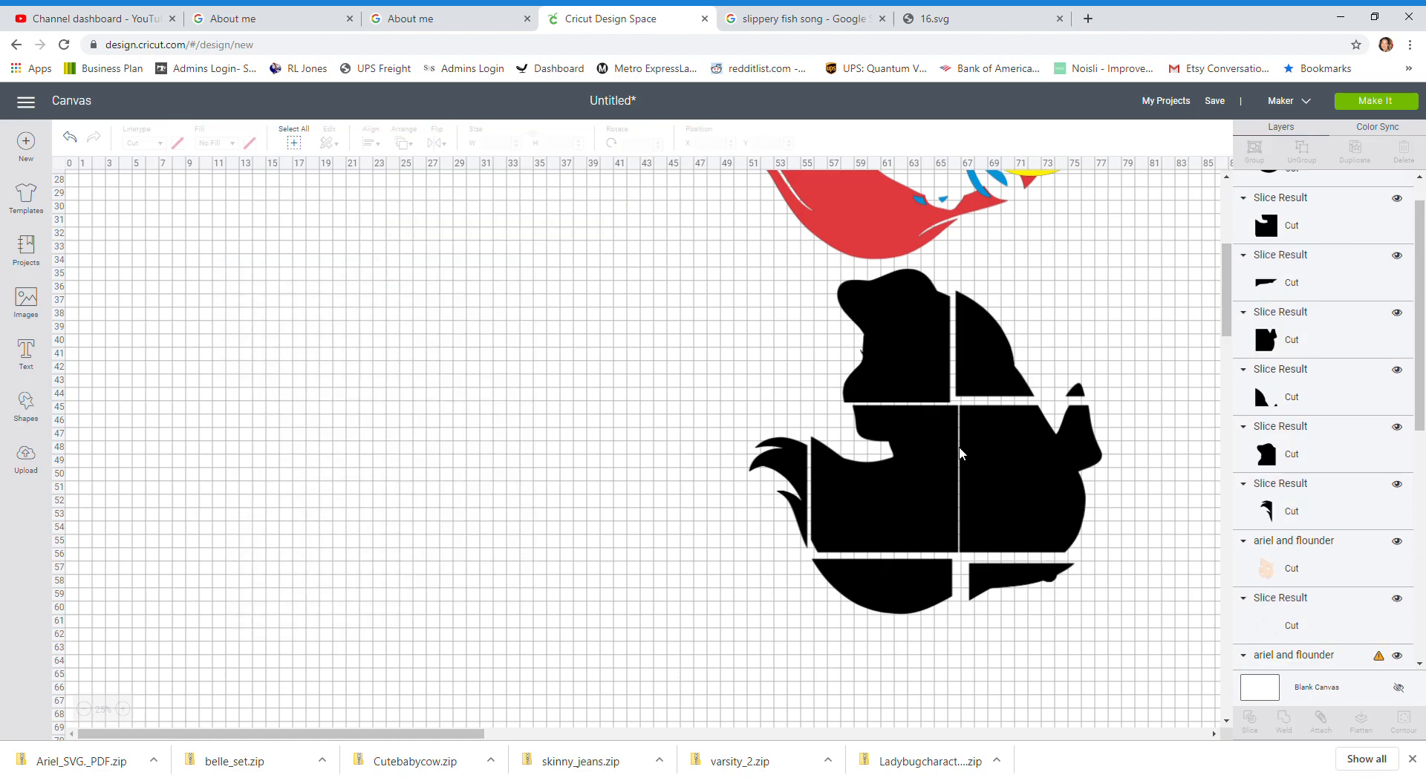
Step: Duplicate the upper-right piece, hide the small fragment's contour on the copy, and move the copy aside
left_click_drag(996, 348, 1031, 349)
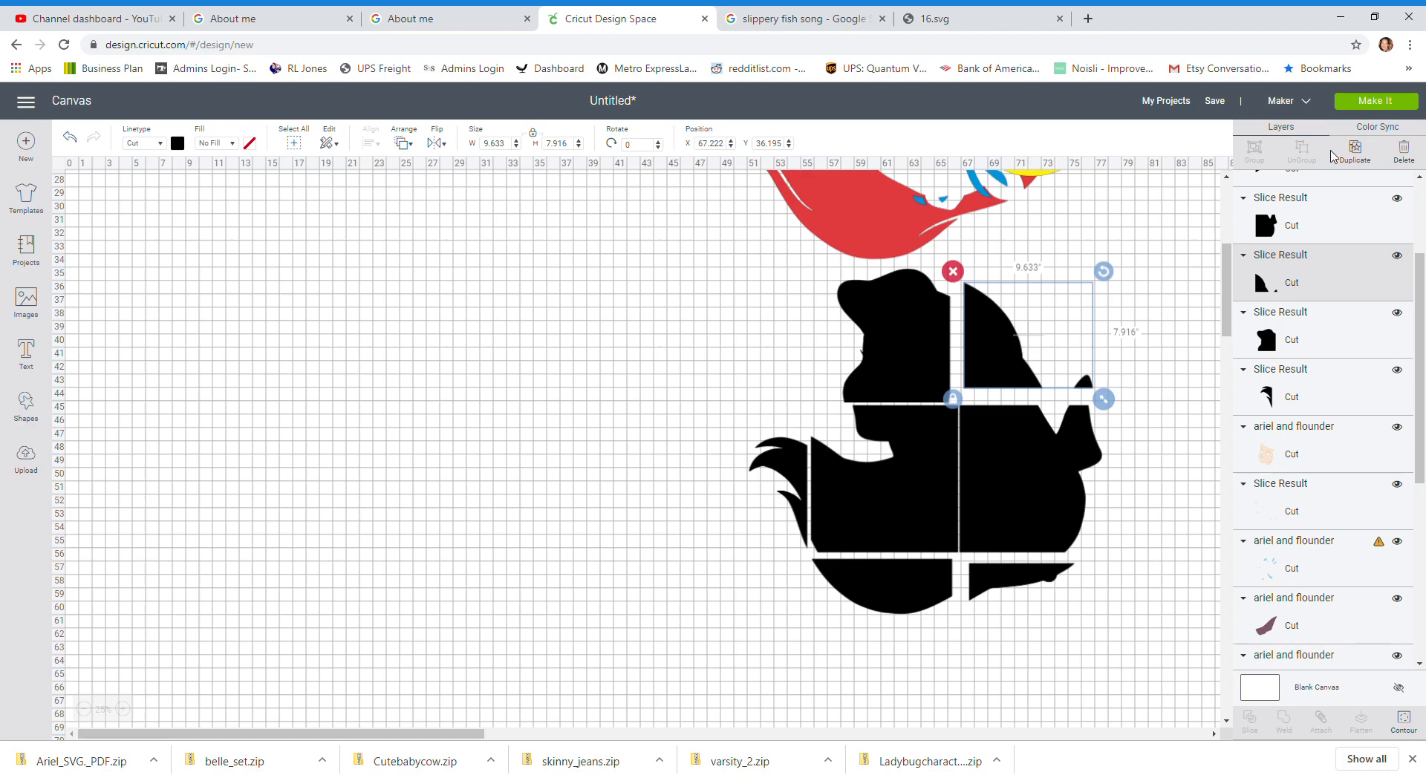
left_click(1355, 154)
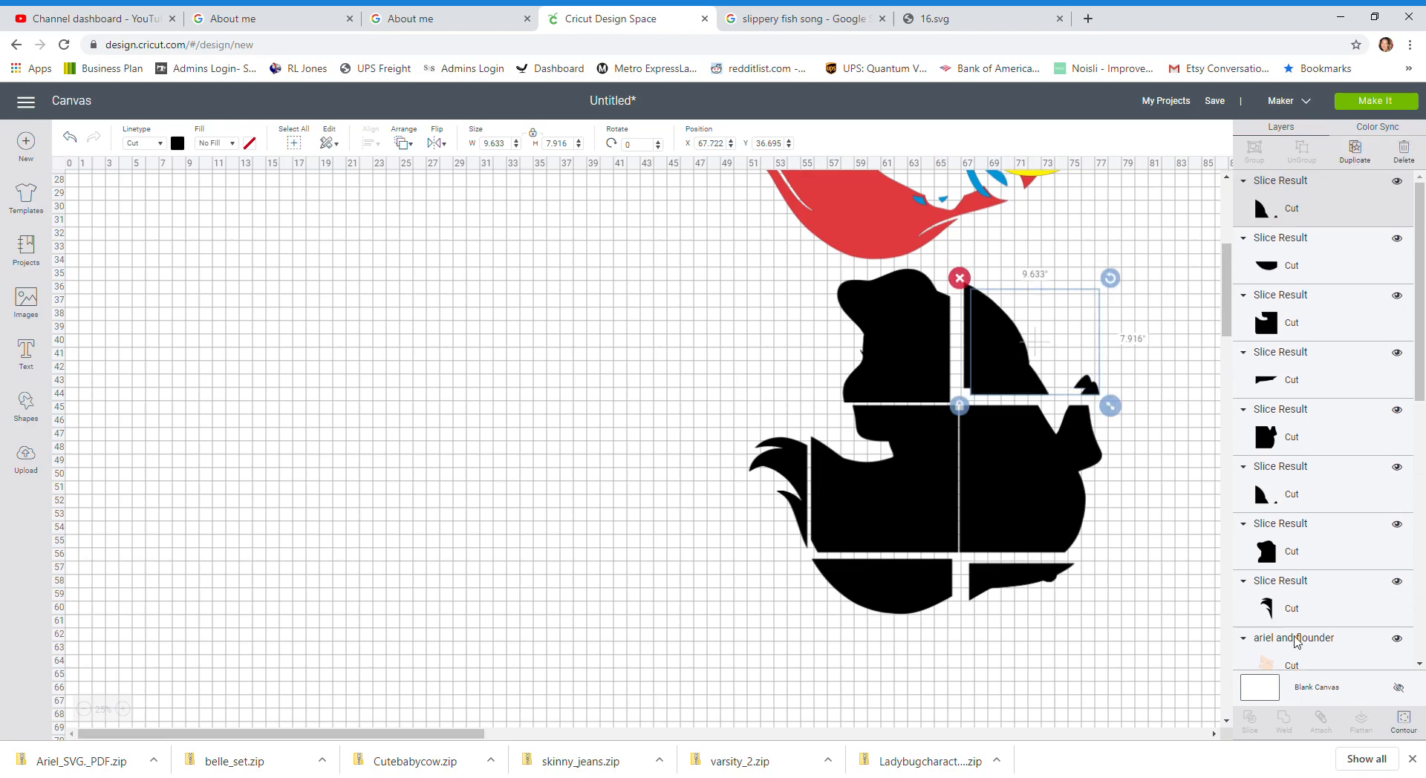
left_click(1401, 720)
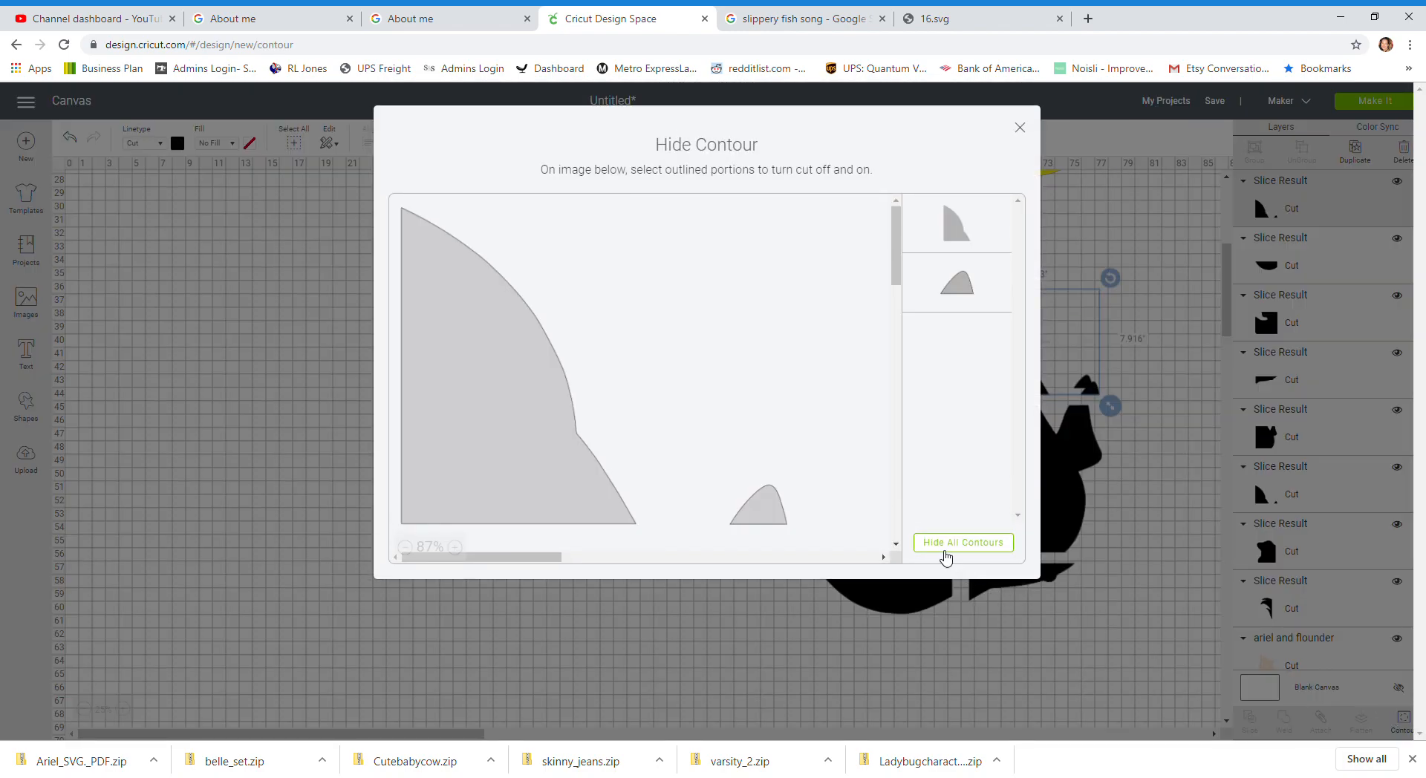
left_click(768, 518)
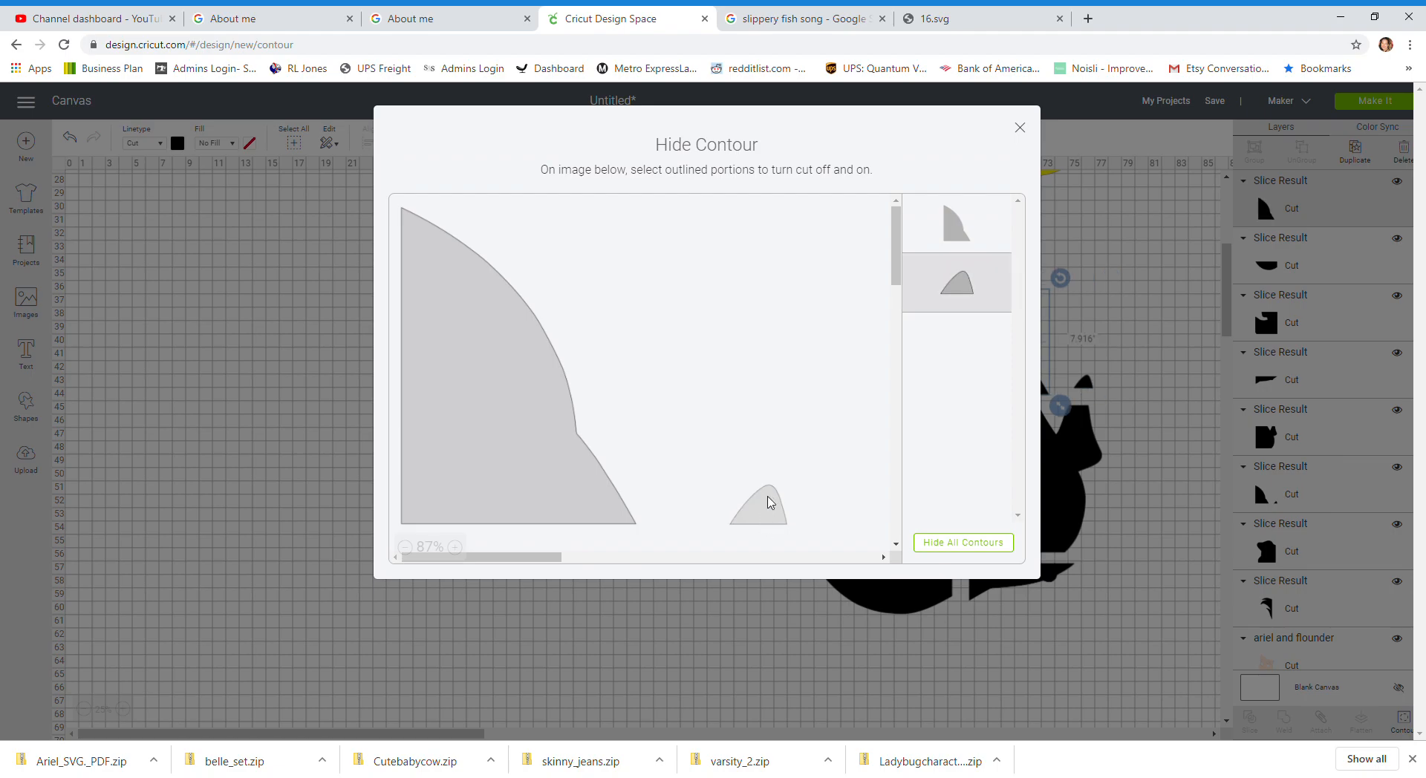
left_click(1024, 131)
left_click_drag(999, 349, 1062, 284)
Step: Hide the large contour on the original upper-right piece and fit both pieces back into place
left_click(992, 384)
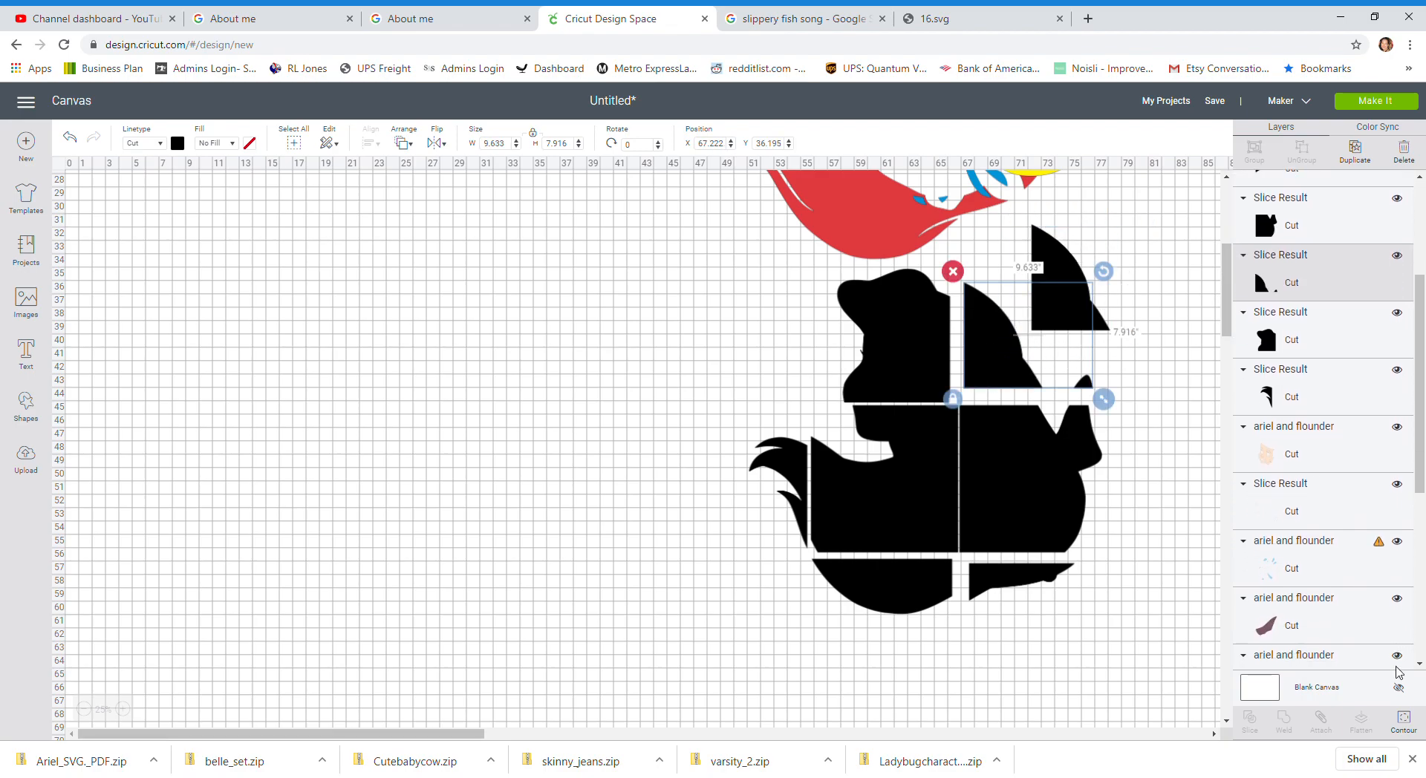
left_click(1403, 731)
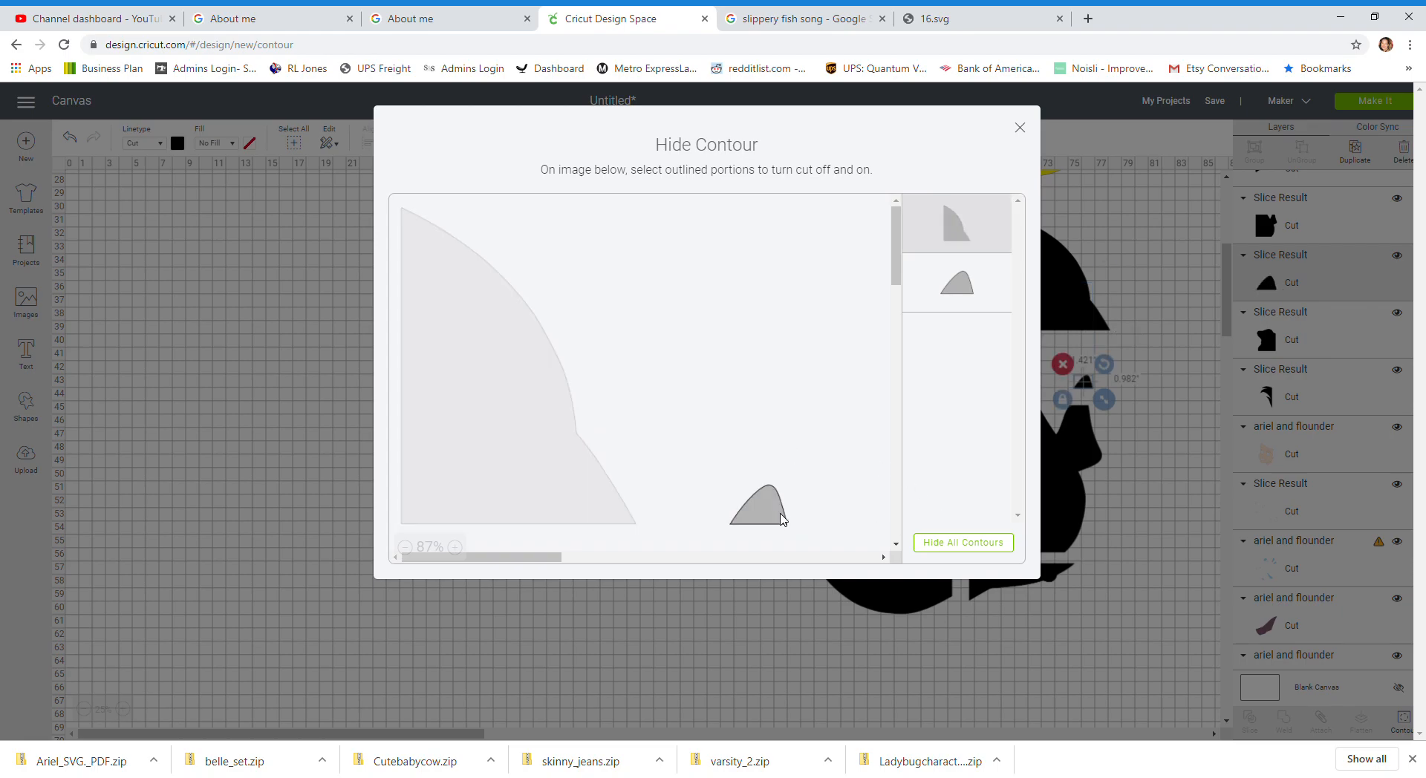
left_click(1028, 129)
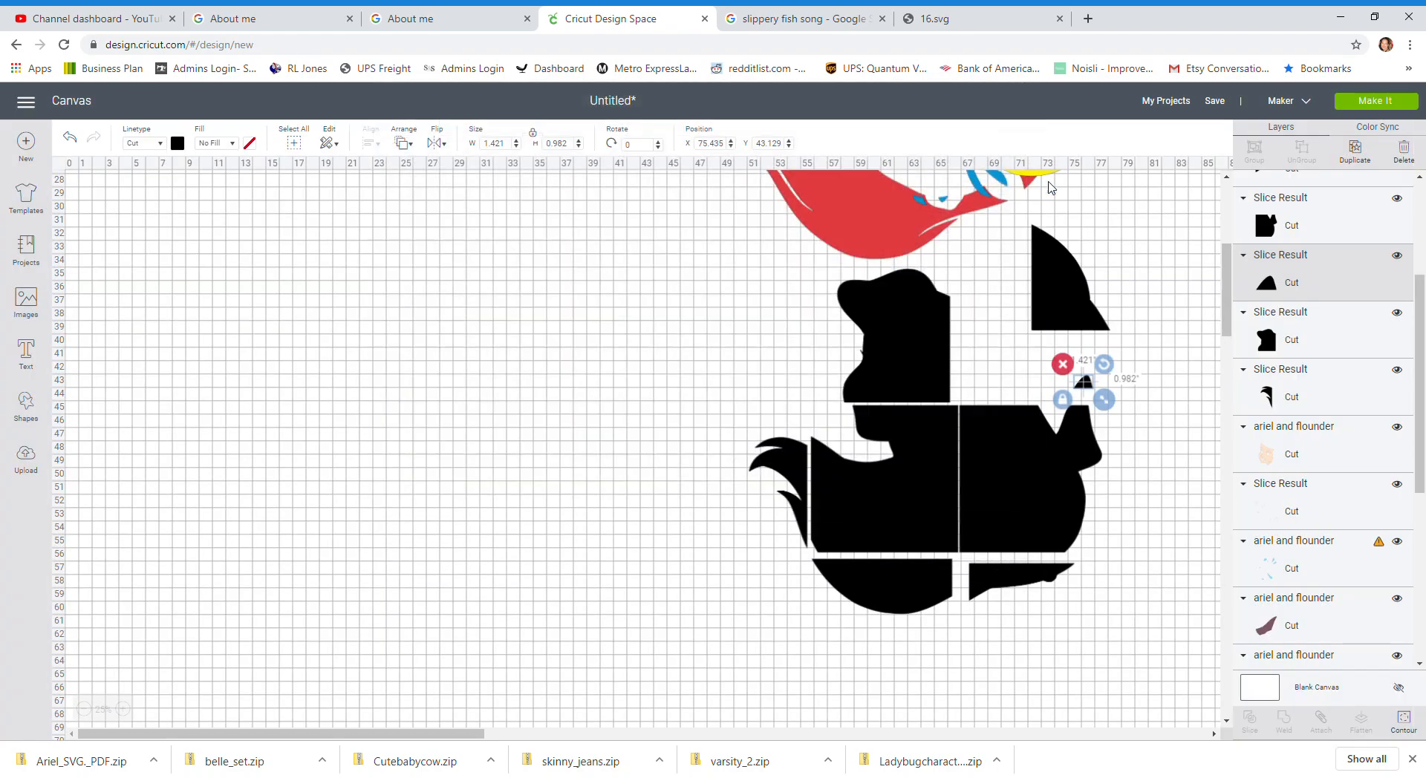
left_click_drag(1074, 303, 1001, 357)
left_click_drag(1084, 388, 1071, 388)
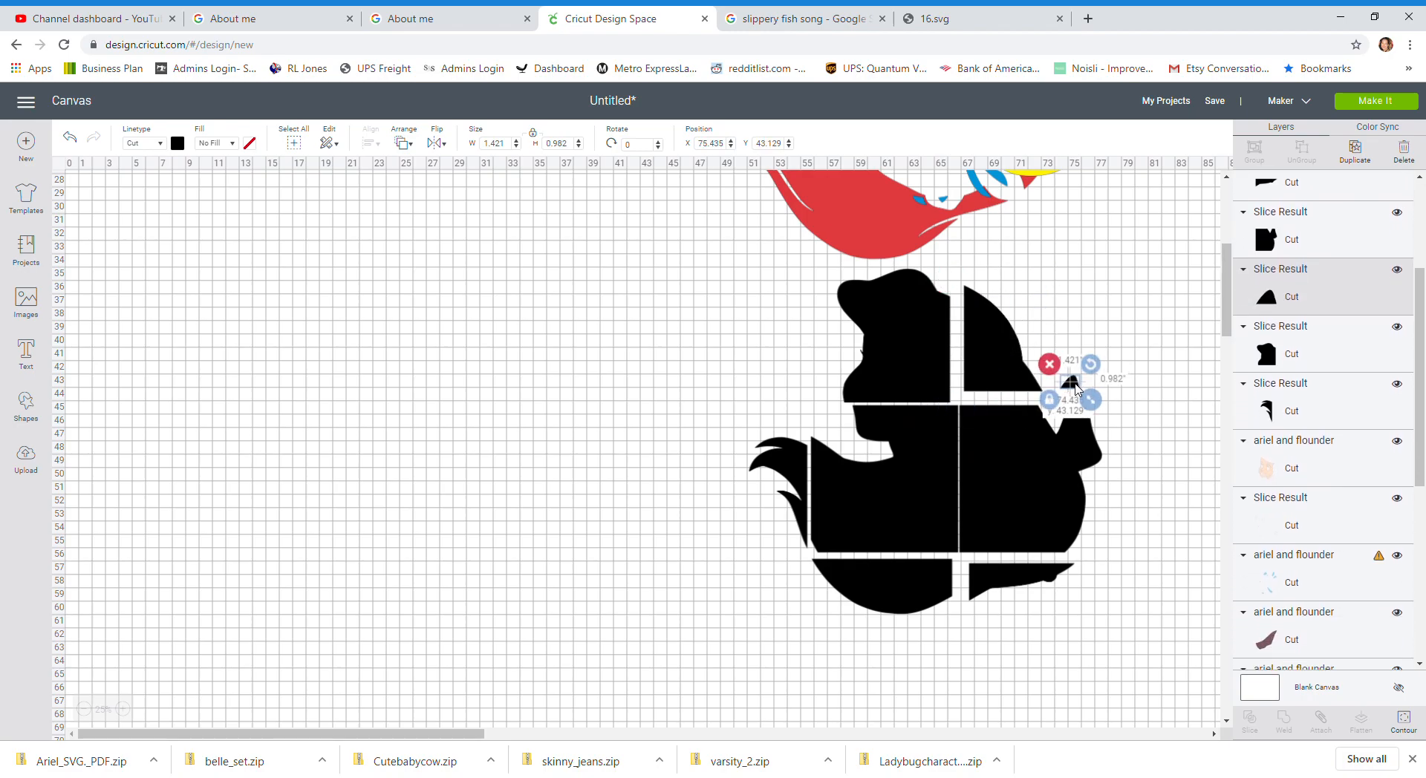
Step: Save the project as ariel 24 inches
scroll(901, 580, "up", 3)
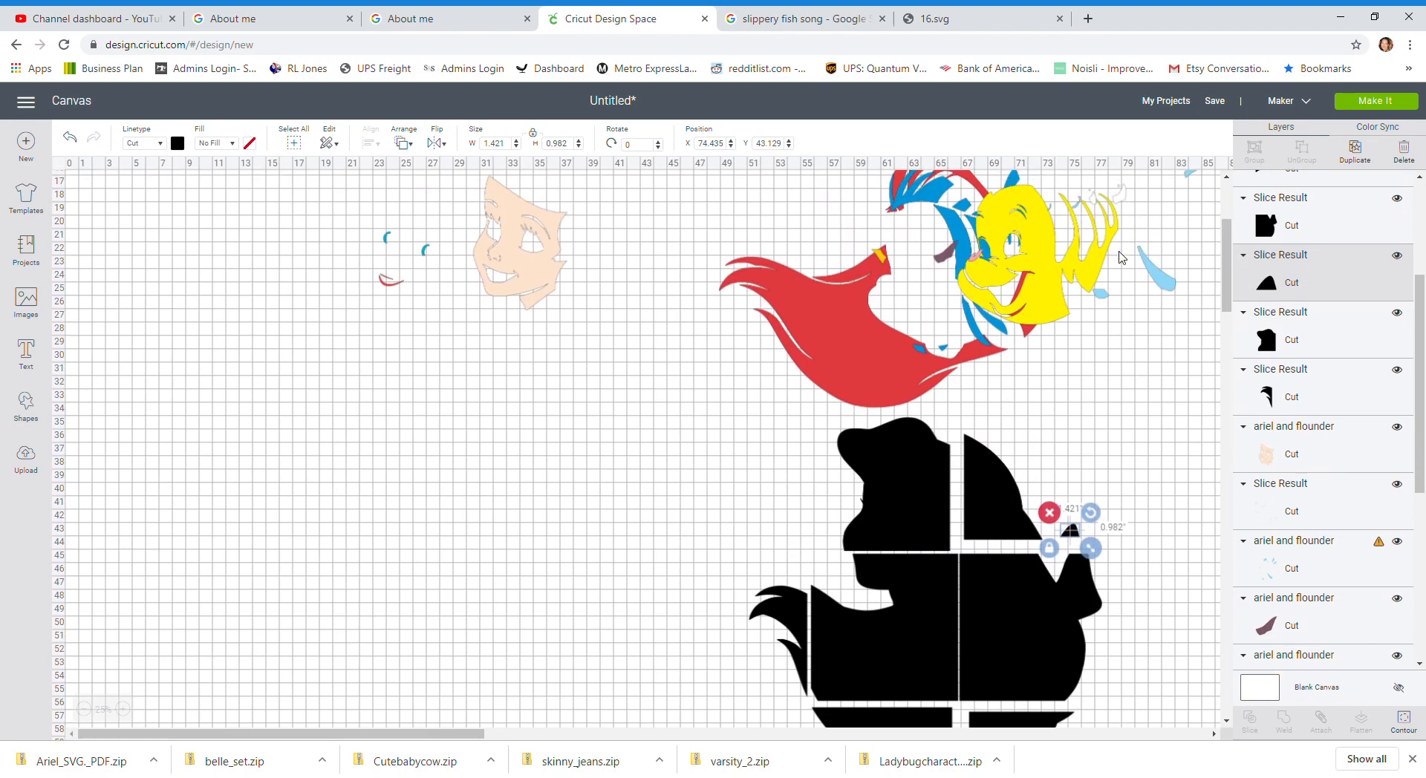
left_click(1215, 101)
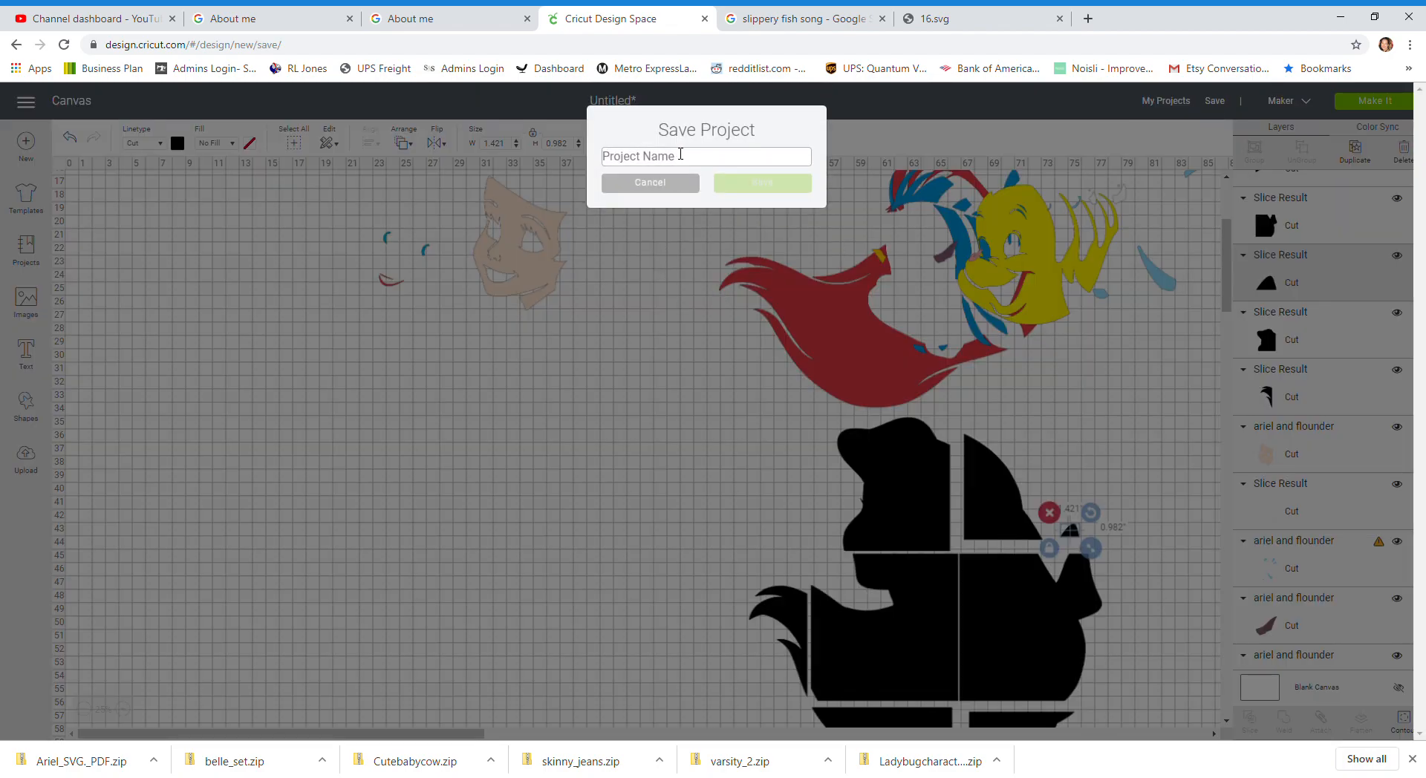
type("ariel")
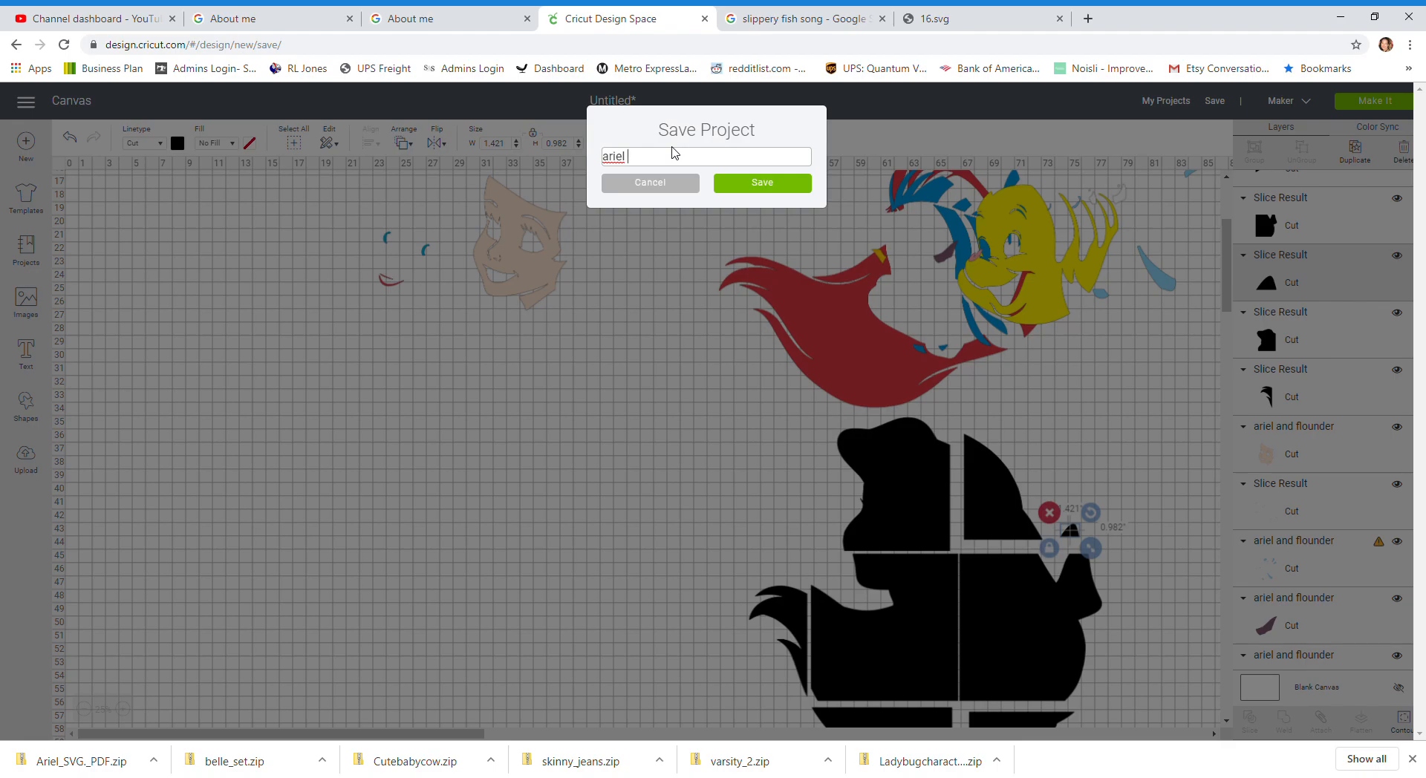
type(" 24 inches")
key("Return")
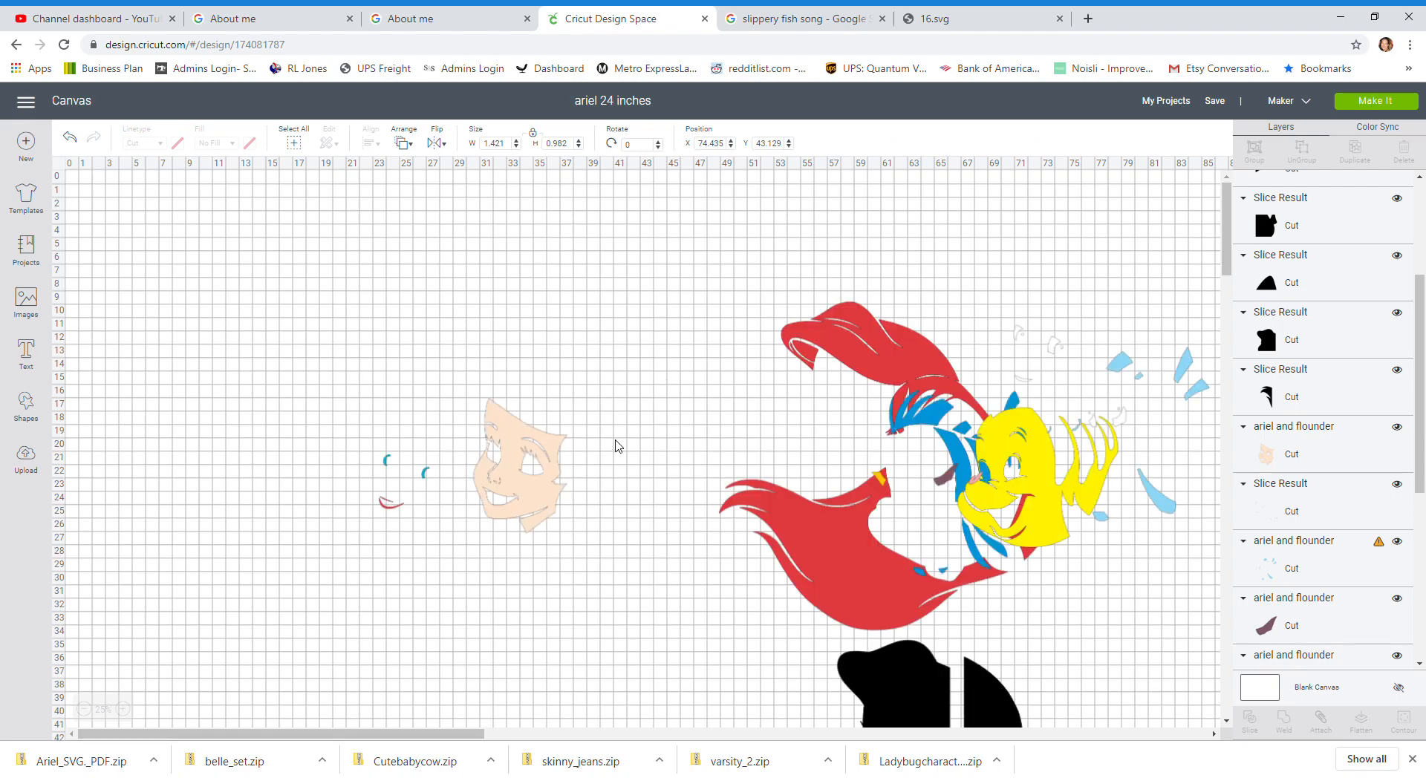
Step: Move Ariel's face and the red lips to the upper-left area of the canvas
left_click(553, 468)
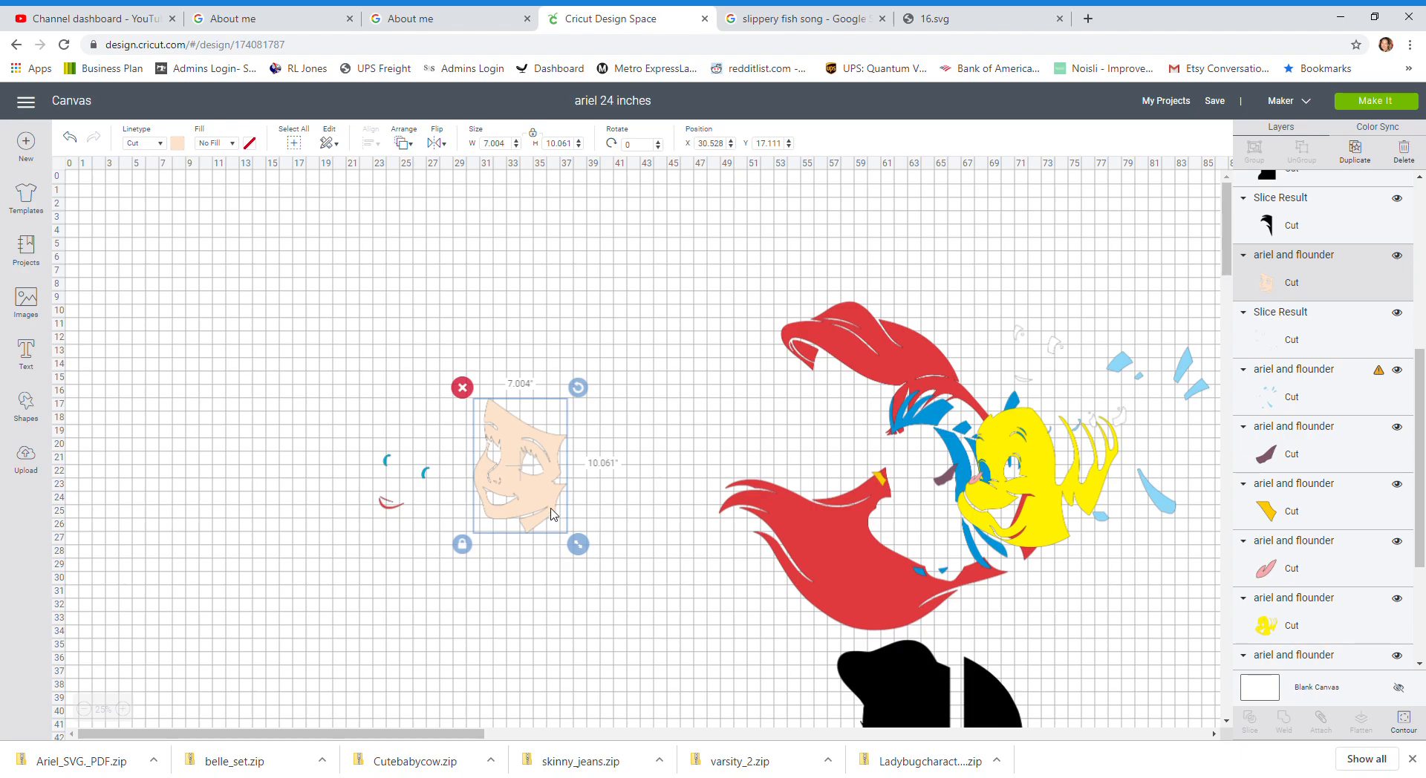
left_click_drag(551, 509, 255, 405)
left_click_drag(387, 511, 201, 426)
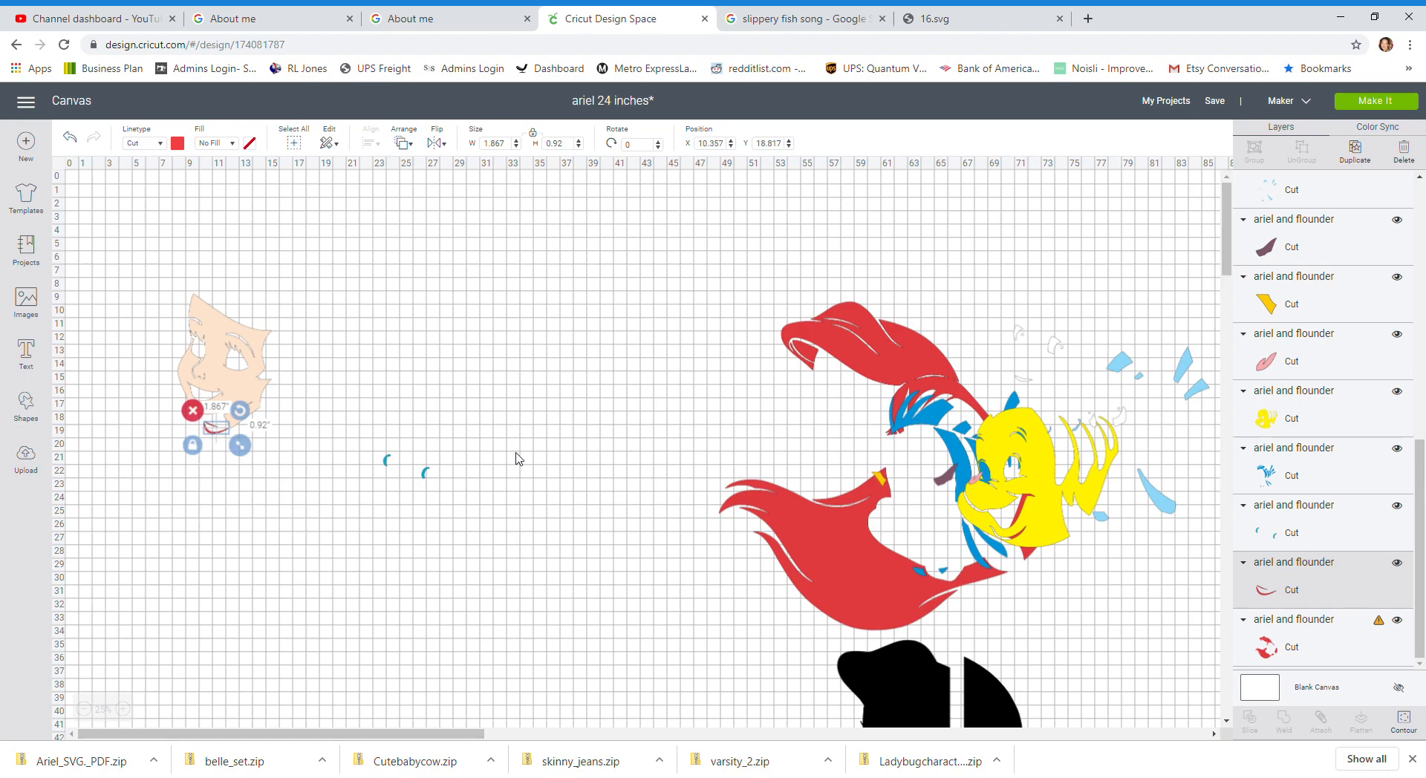
Step: Move the pair of blue eye pieces beside the face and duplicate it
left_click(426, 476)
left_click_drag(428, 479, 487, 423)
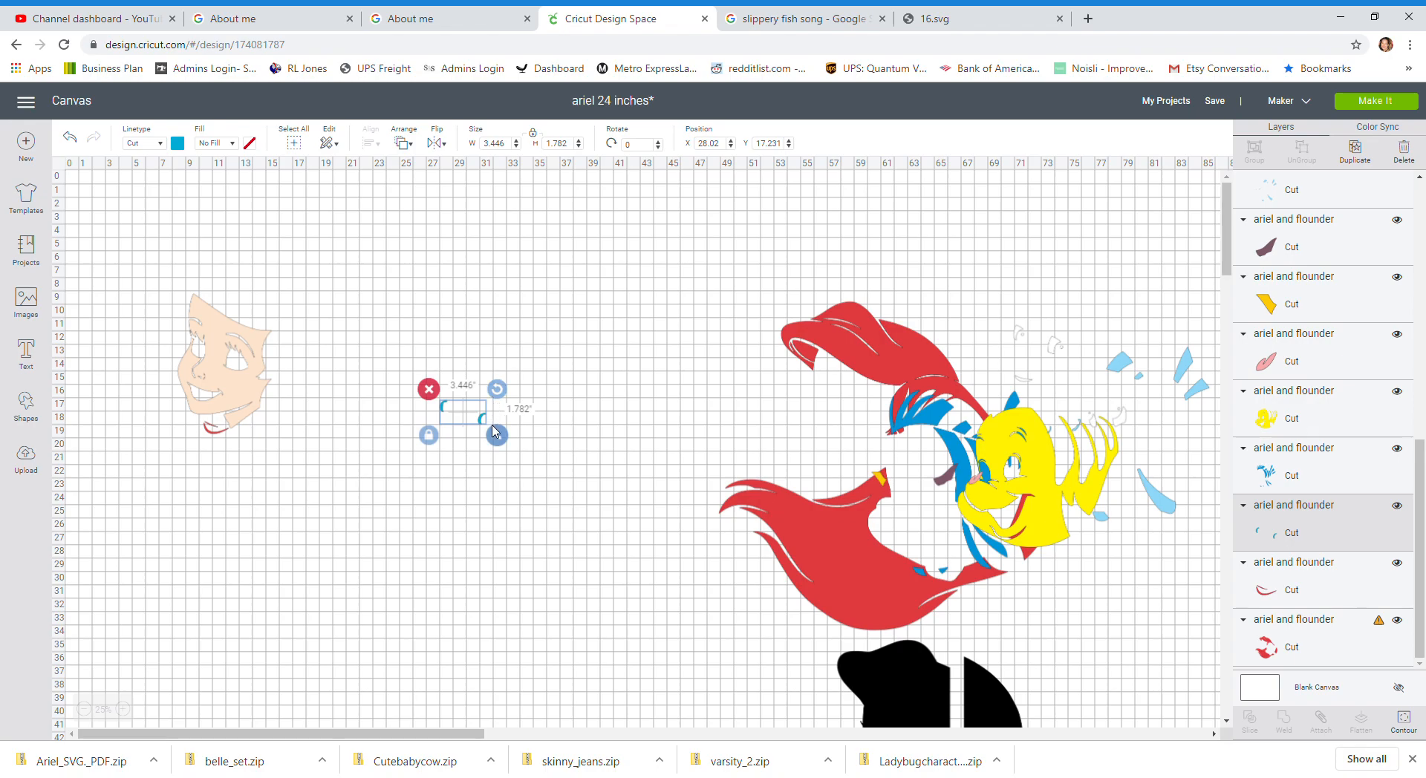
left_click(1355, 152)
left_click_drag(504, 442, 489, 435)
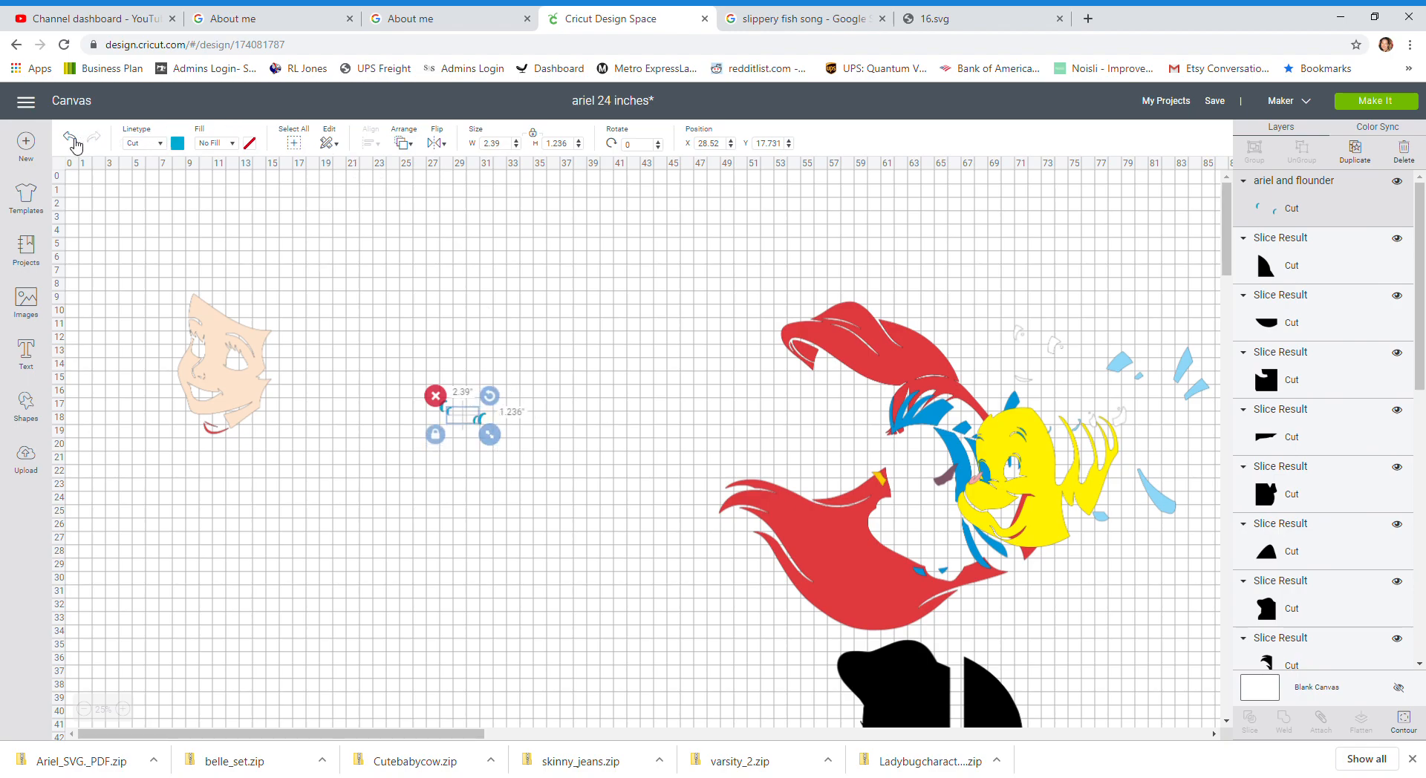
left_click(71, 137)
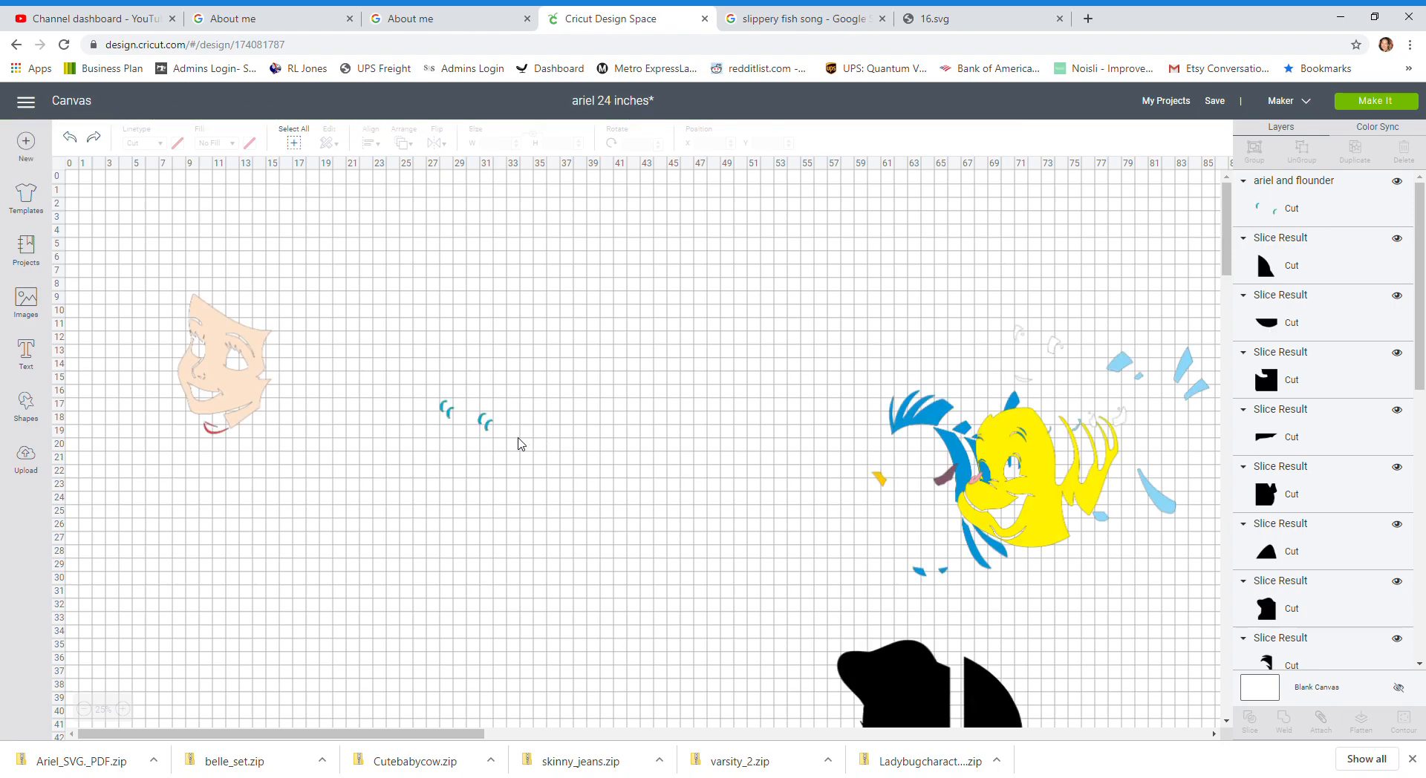
left_click(483, 446)
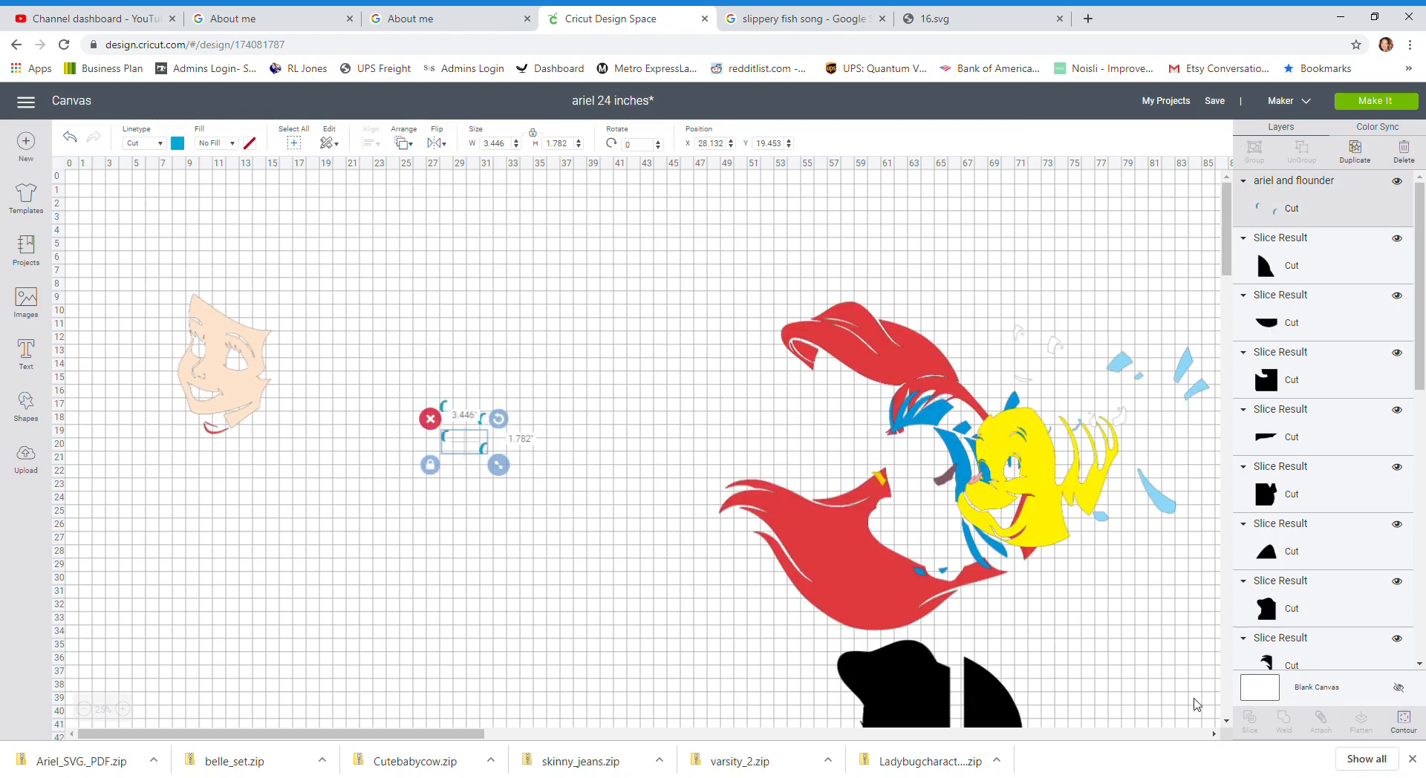
Step: Hide the lower eye piece's contour on the selected pair and move the remaining piece aside
left_click(1403, 722)
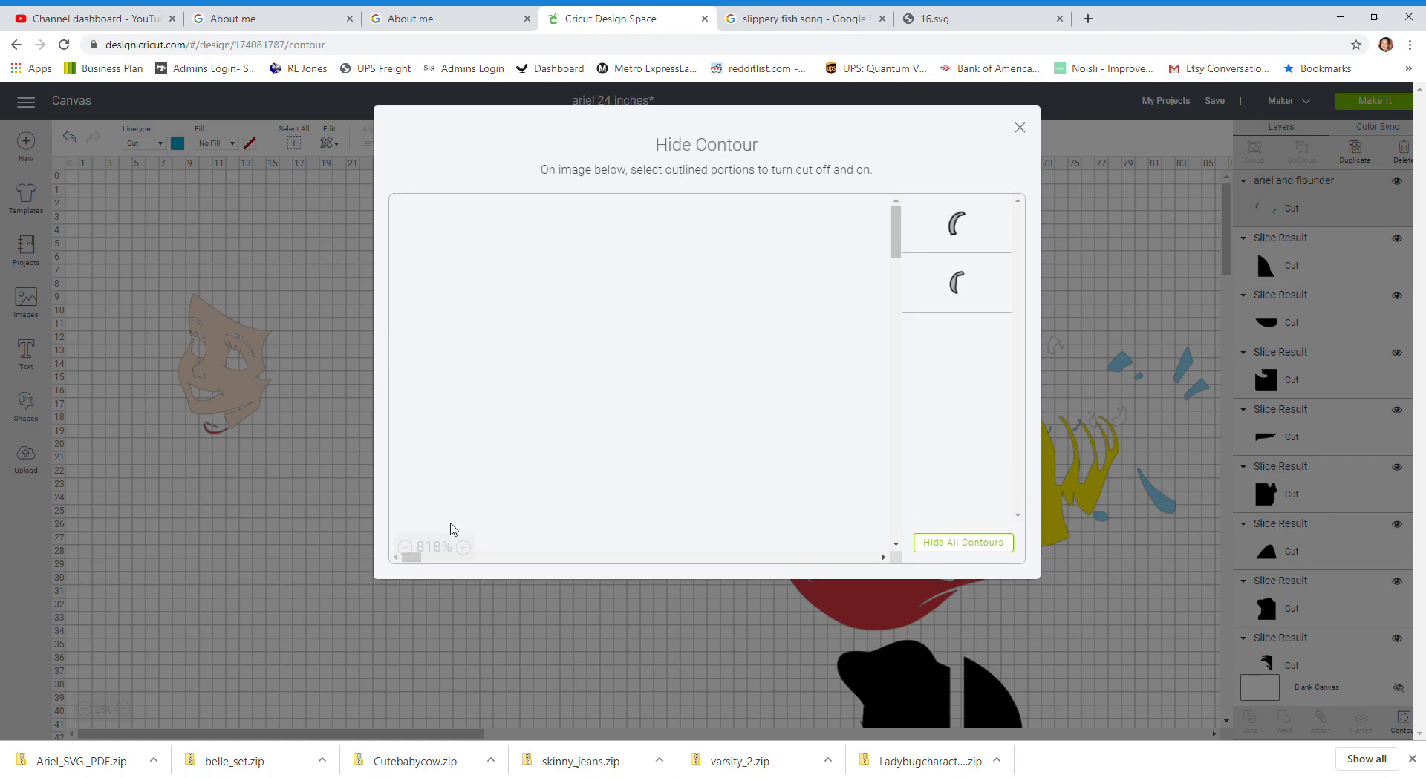
left_click(960, 286)
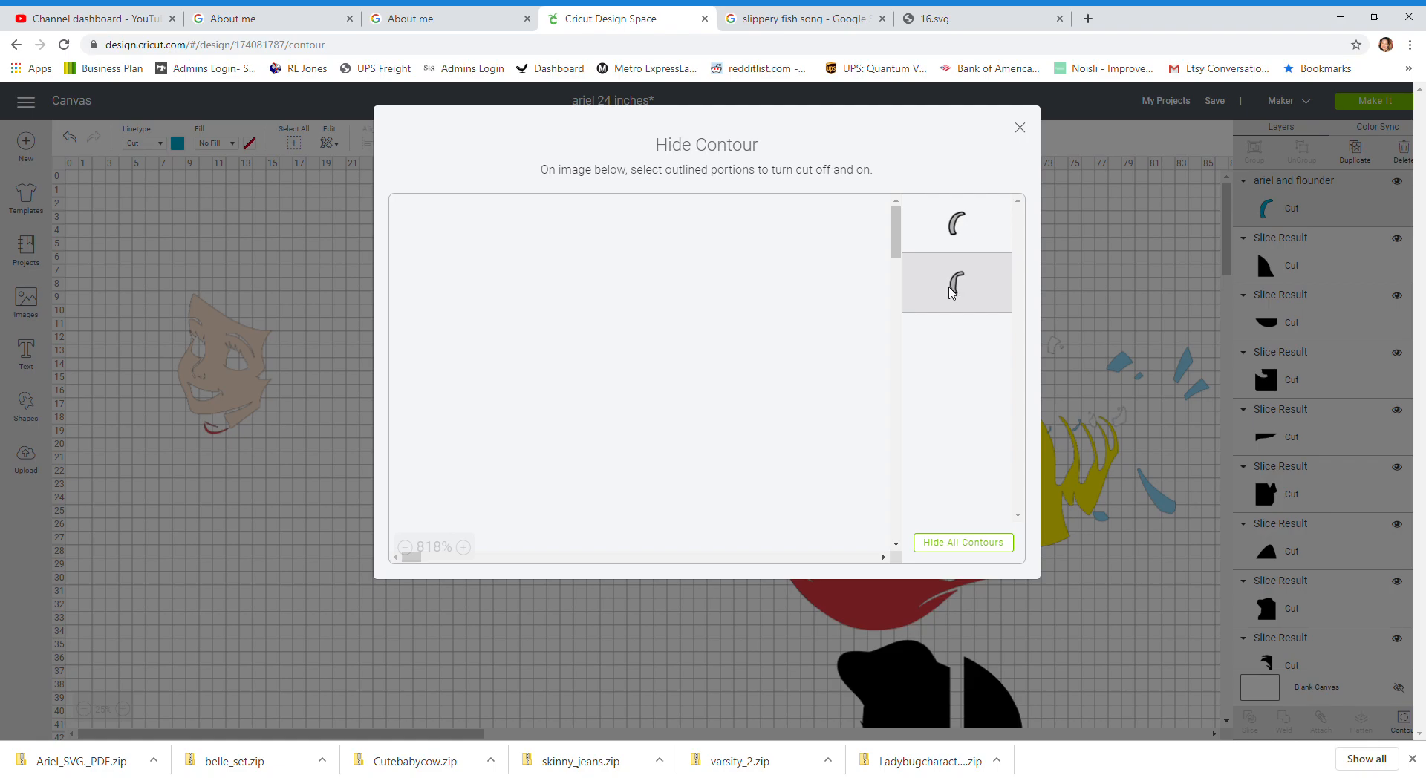
left_click(952, 292)
left_click(962, 288)
left_click(1021, 128)
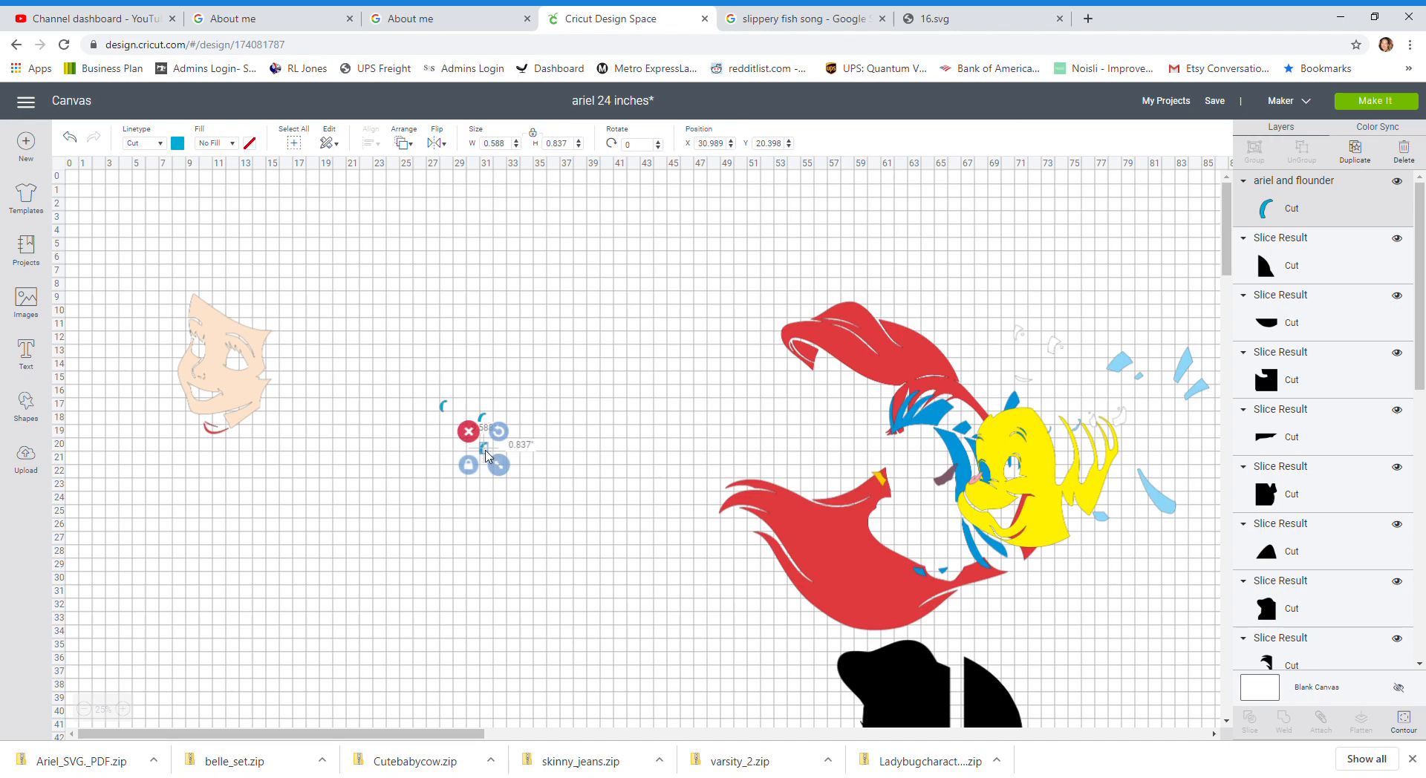
left_click_drag(488, 455, 452, 509)
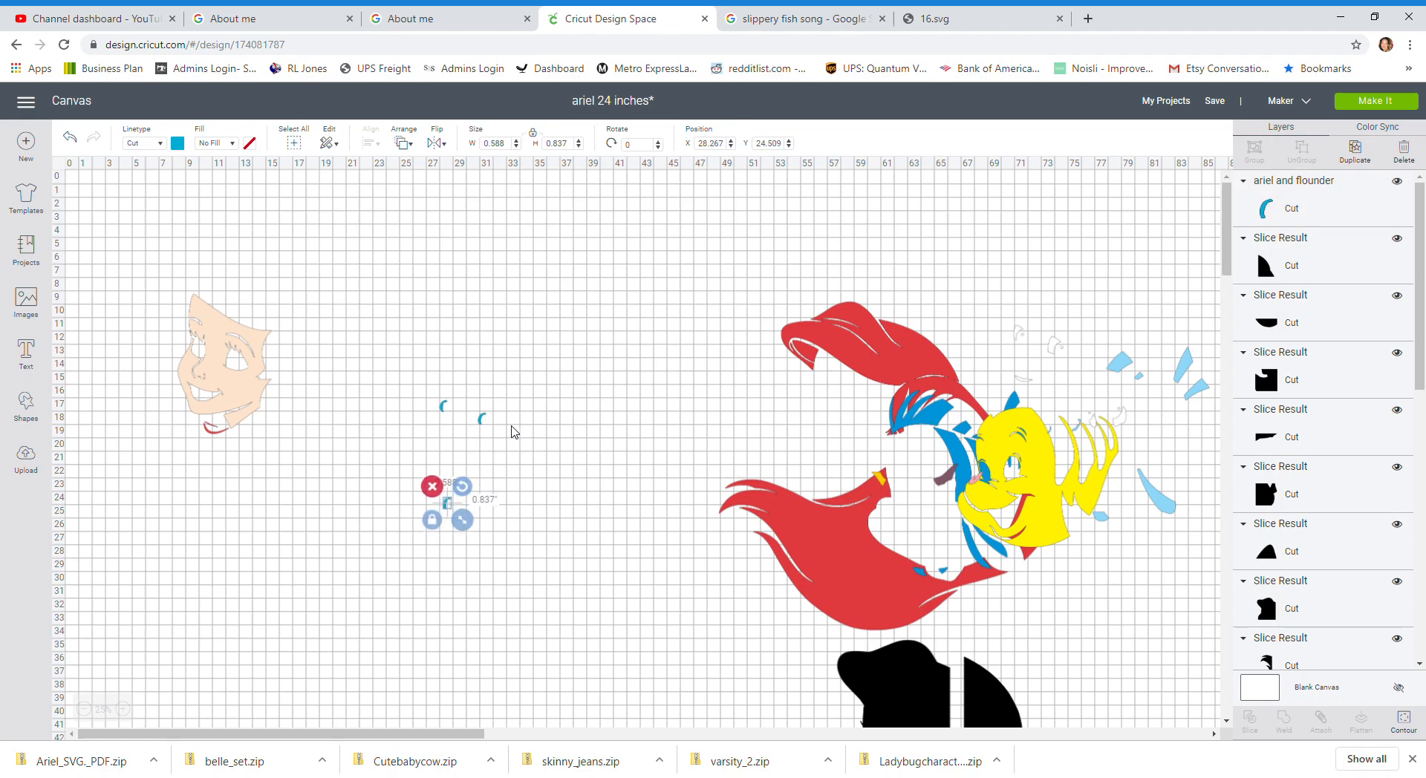
Step: Hide the upper eye piece's contour on the other pair and move the separated eye piece up next to it
left_click(489, 425)
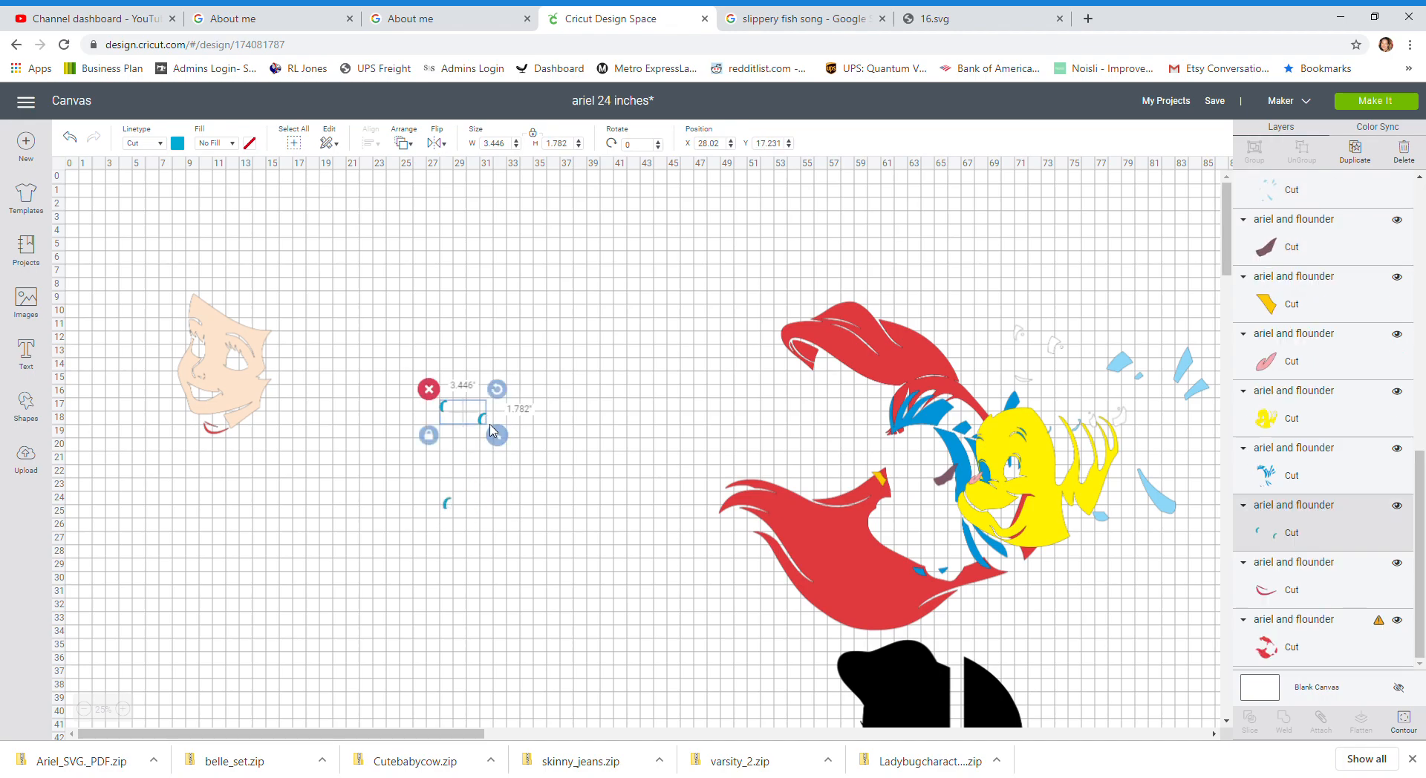
left_click(1404, 722)
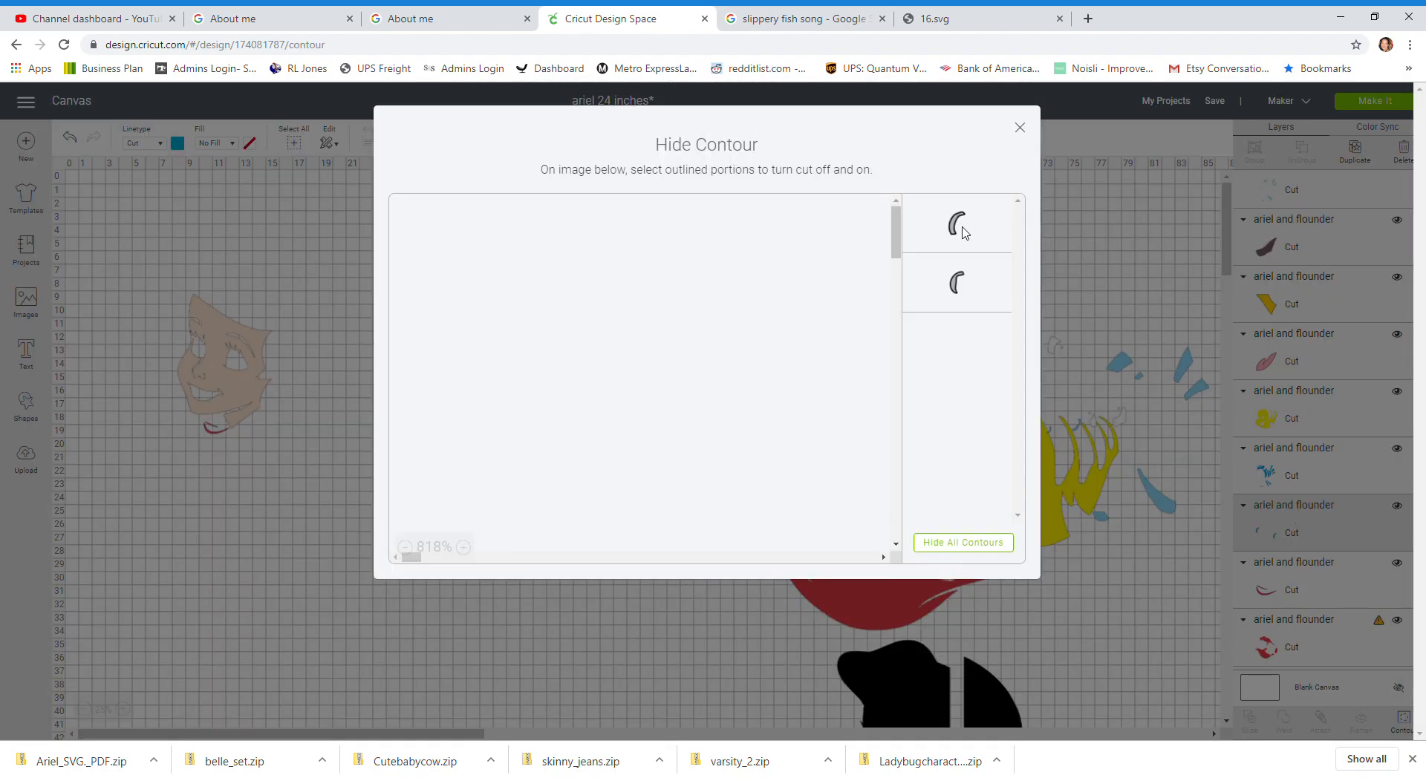
left_click(965, 233)
left_click(1020, 128)
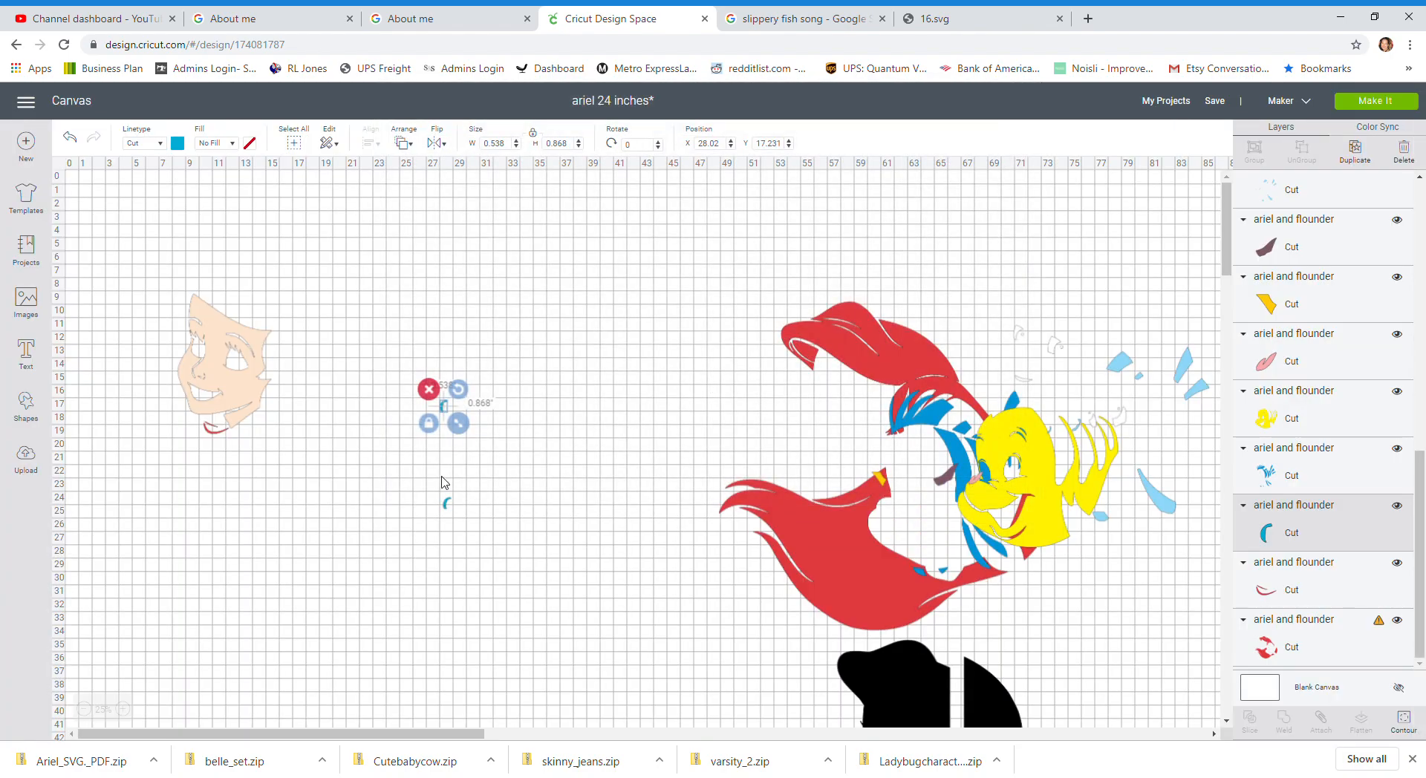
left_click_drag(446, 505, 419, 383)
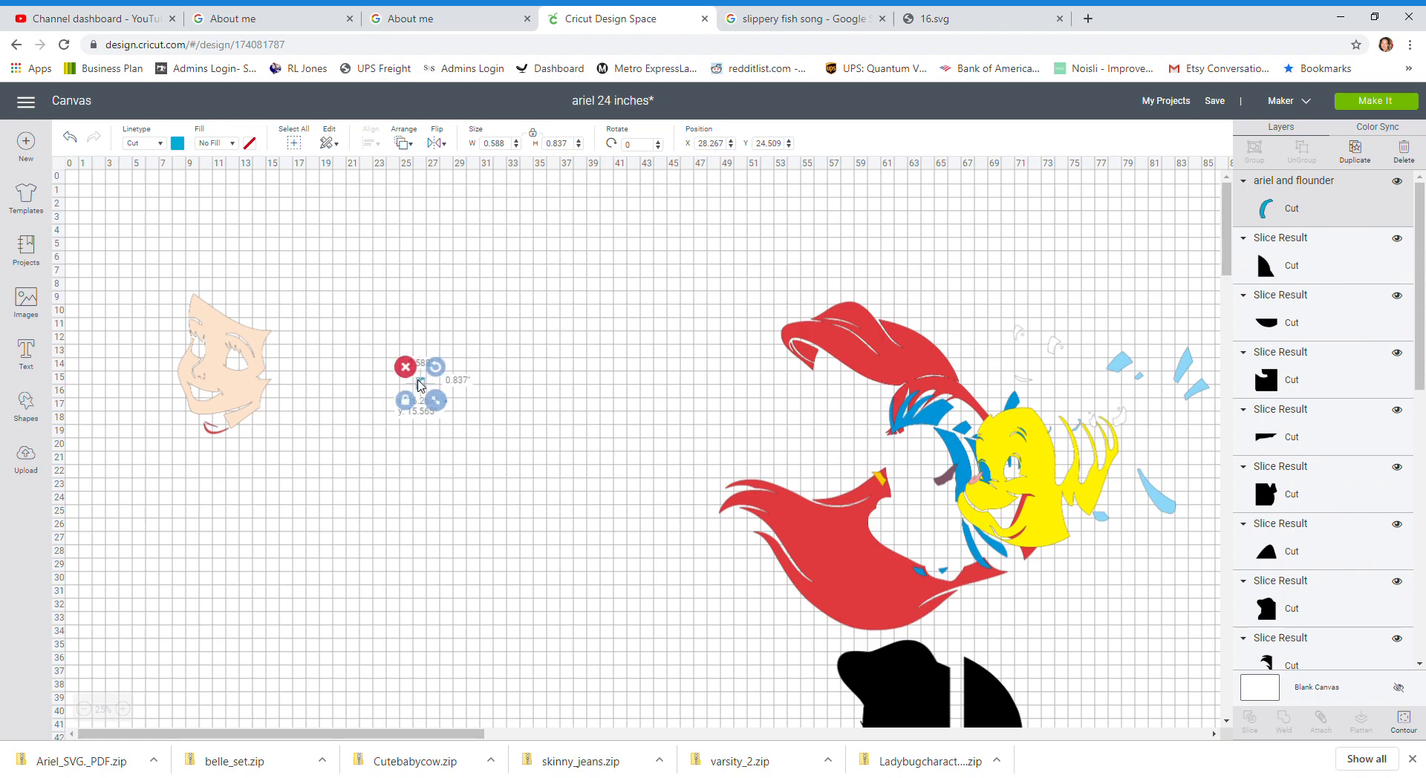
Step: Move Flounder's yellow body from the artwork to the left side of the canvas
scroll(995, 342, "down", 3)
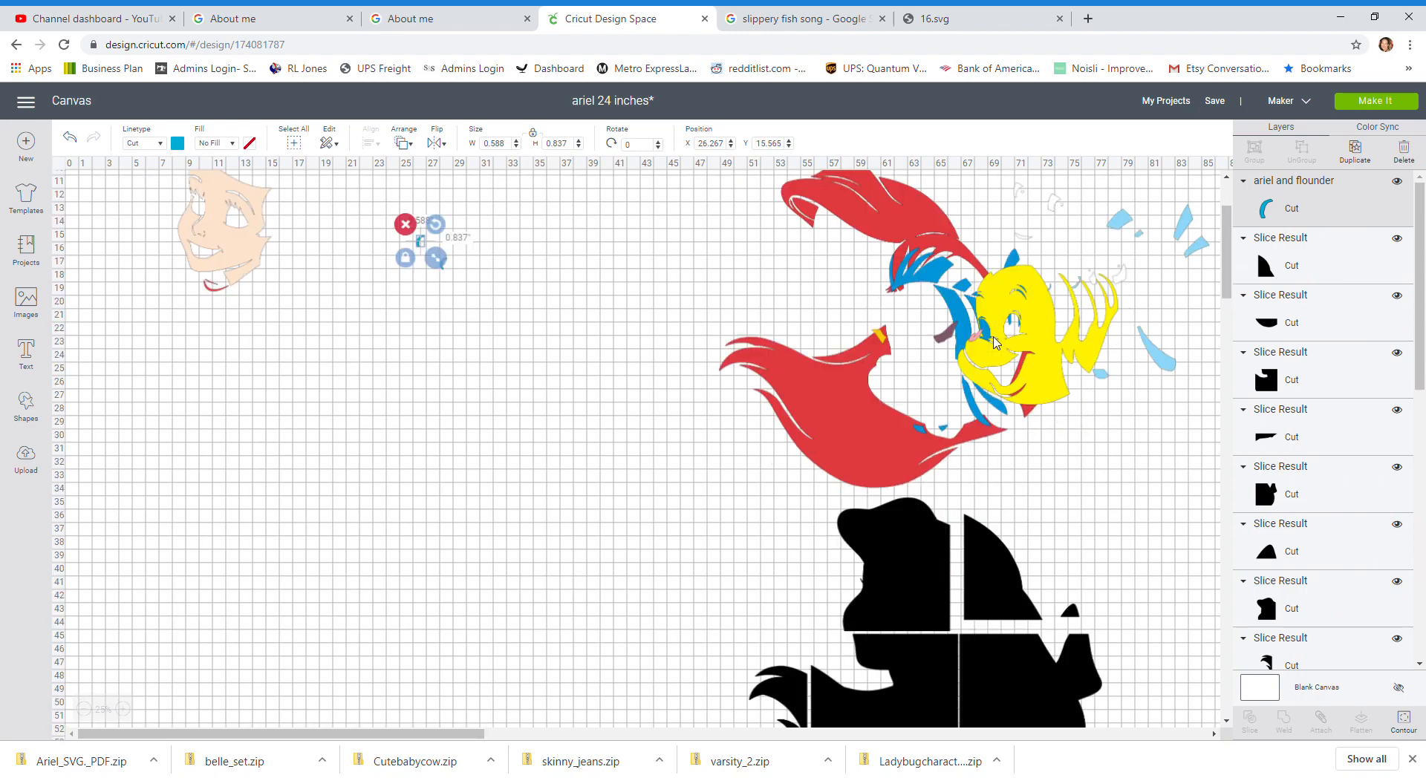
left_click_drag(959, 366, 450, 450)
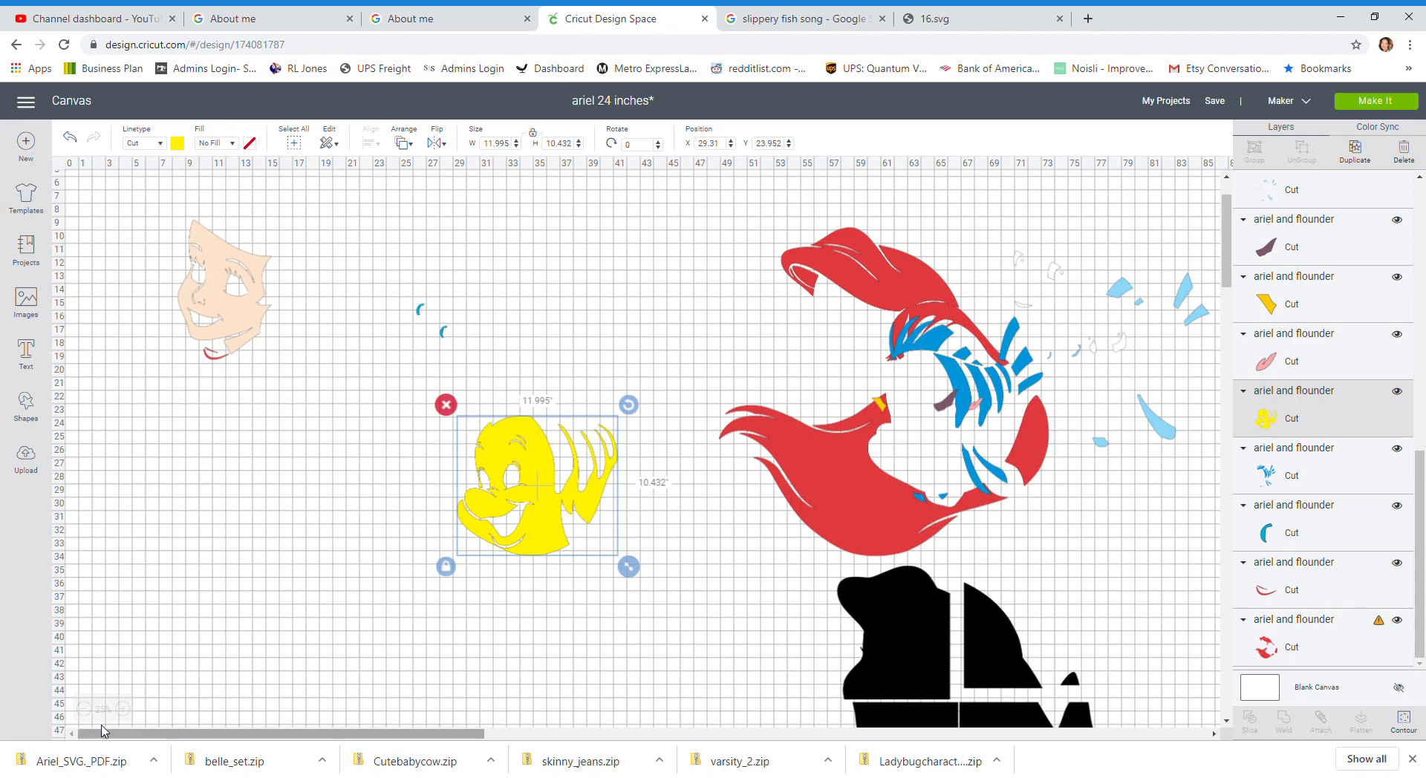
left_click(124, 709)
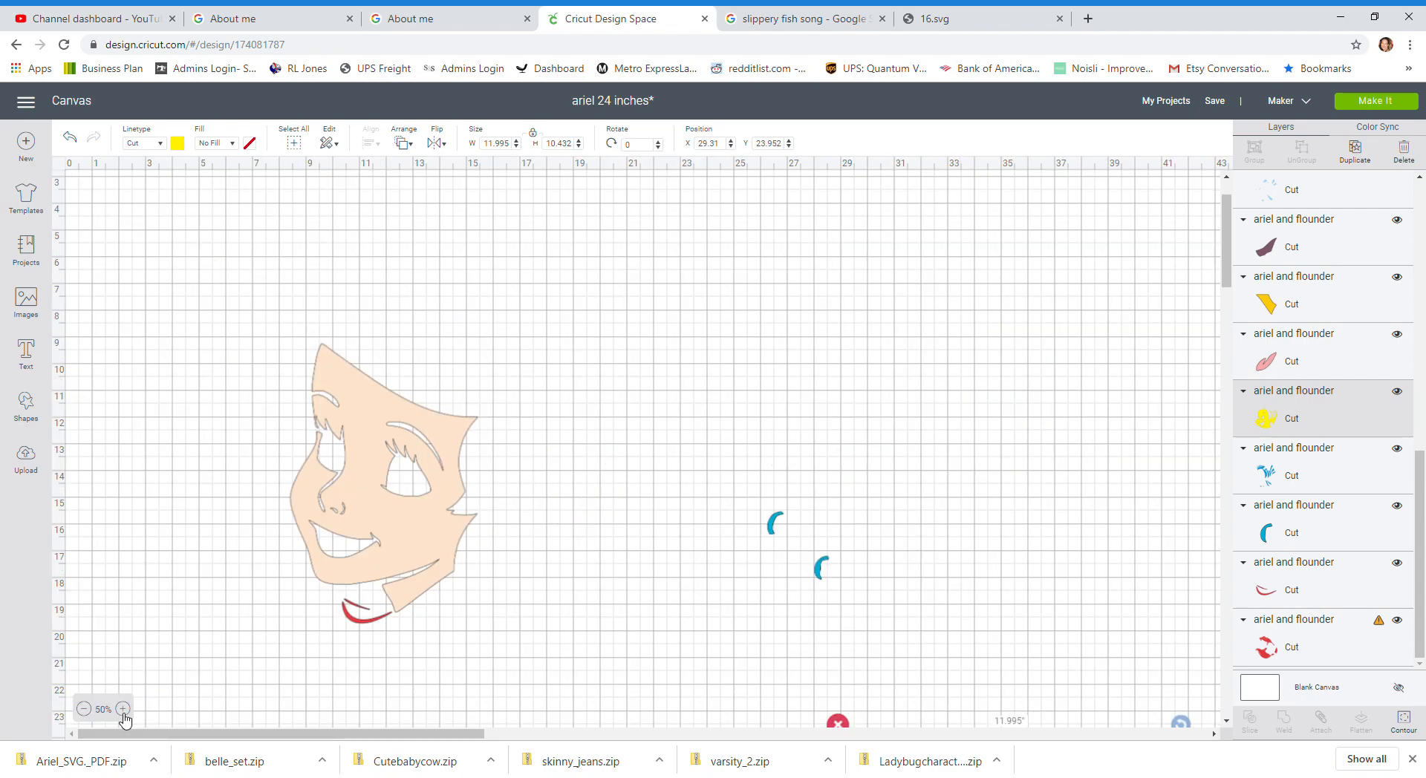
scroll(471, 615, "down", 5)
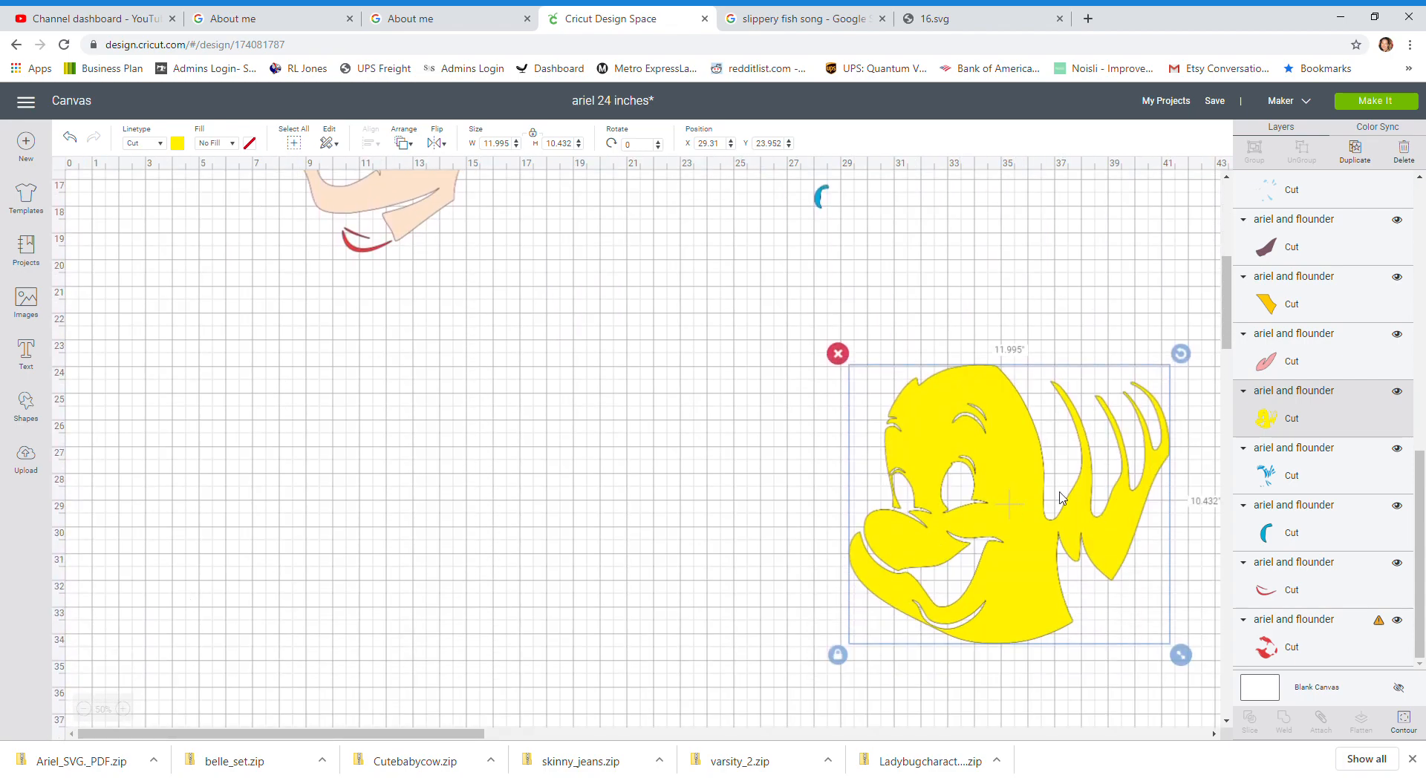
left_click_drag(1030, 501, 482, 511)
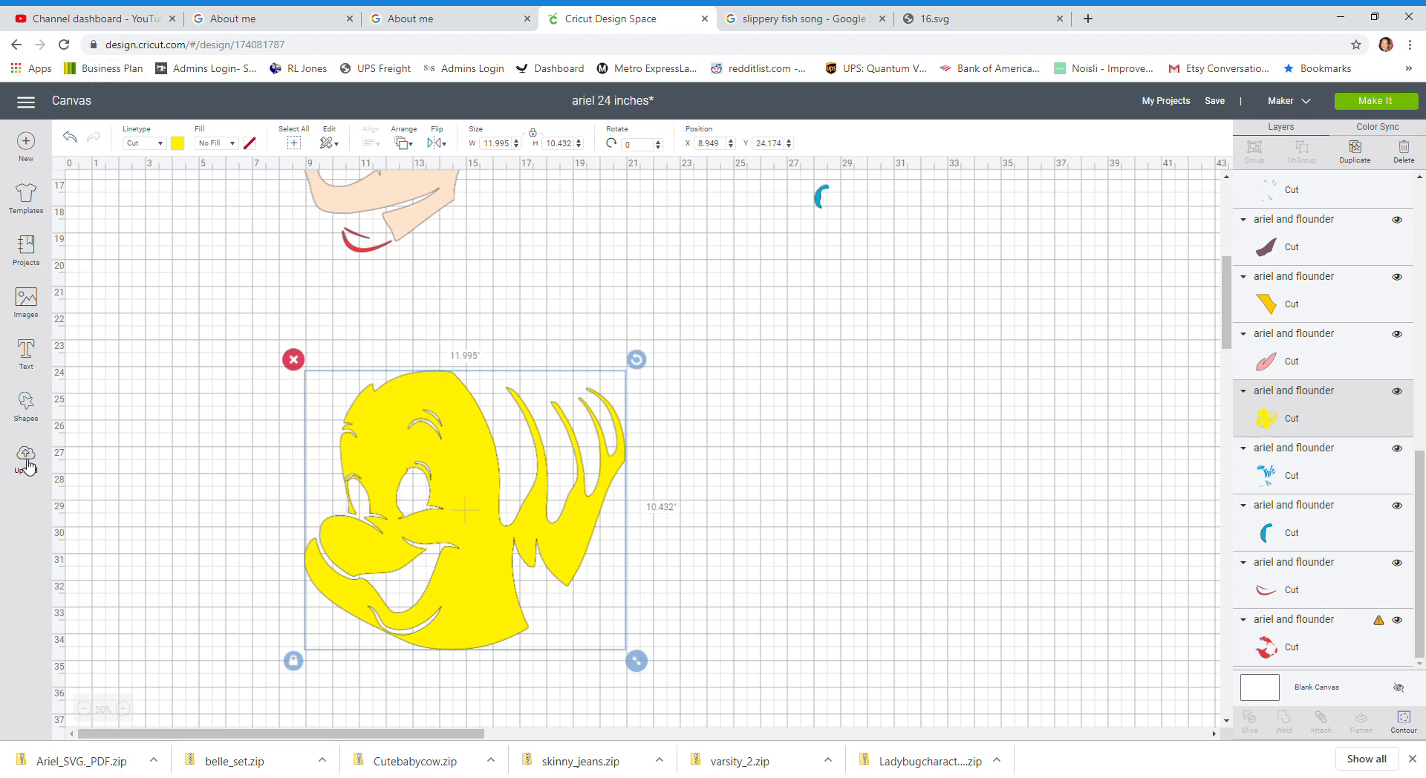
Step: Insert a square and size, rotate and position it to cover Flounder's fins, about 11 by 12.7 inches
left_click(30, 395)
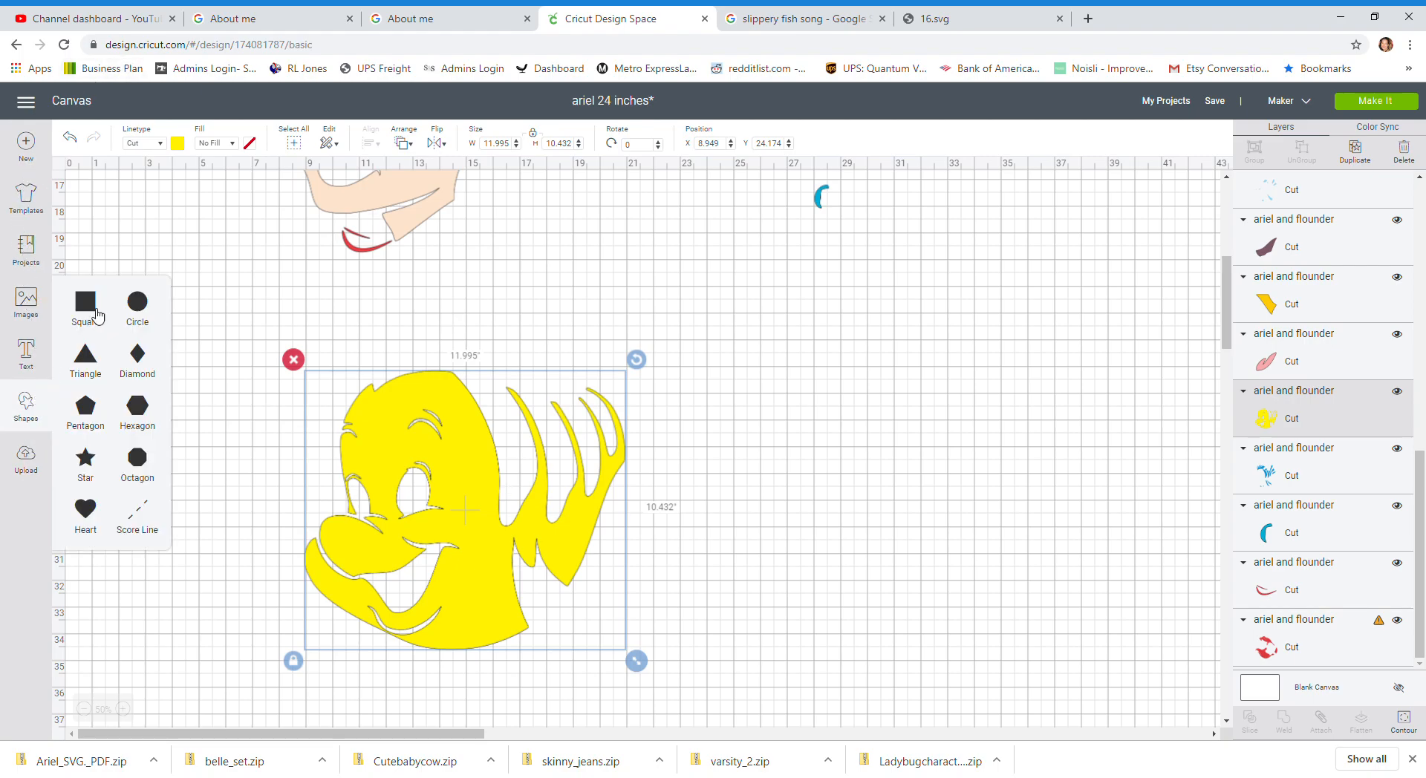
left_click(74, 321)
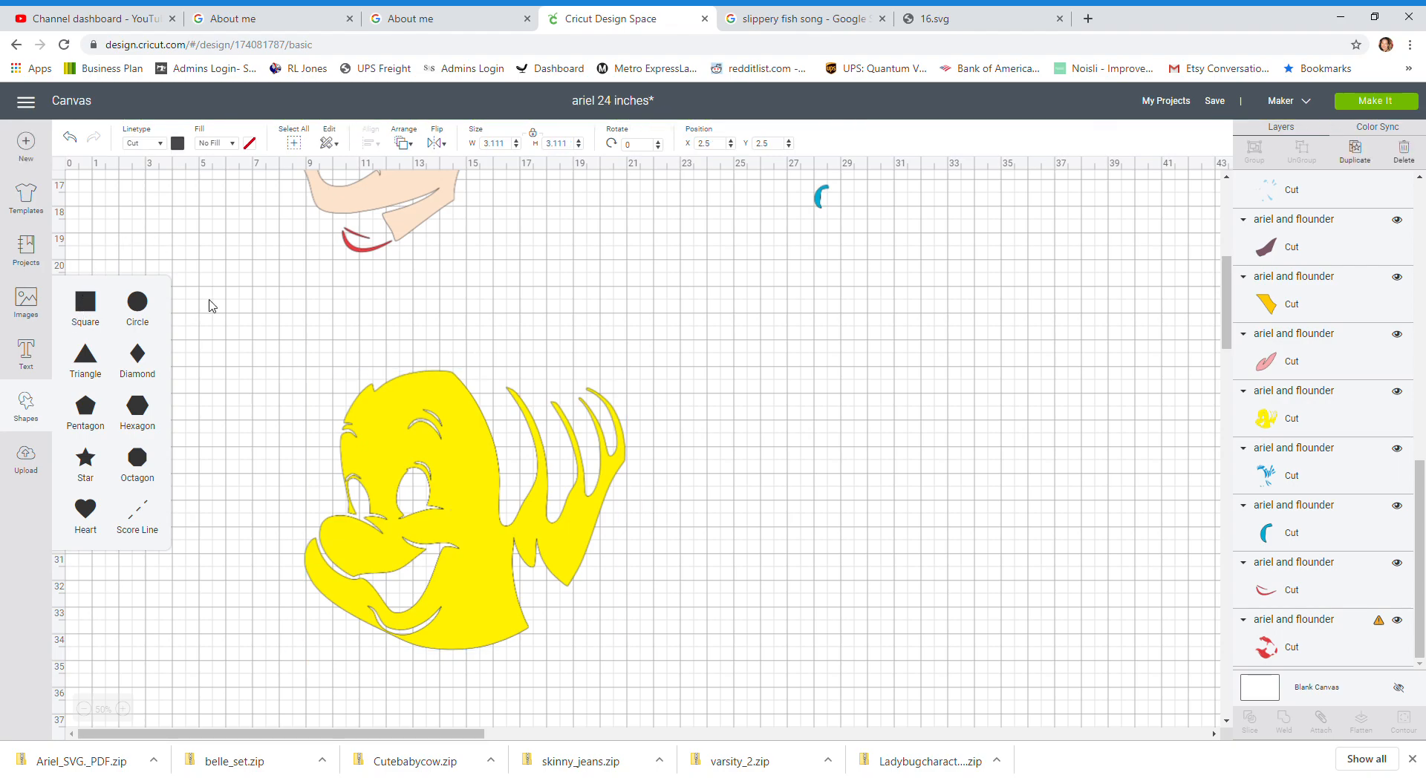
left_click_drag(194, 211, 568, 496)
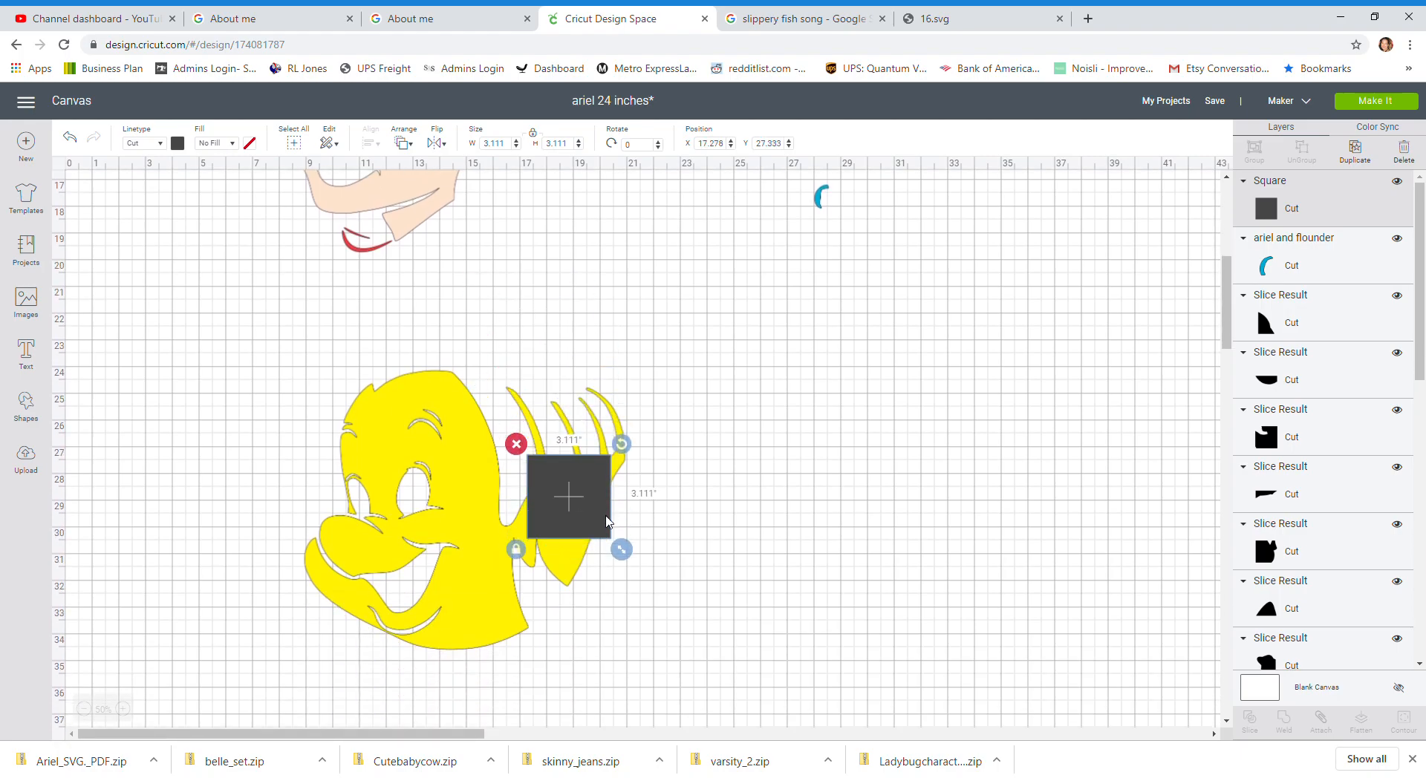
left_click_drag(622, 551, 777, 766)
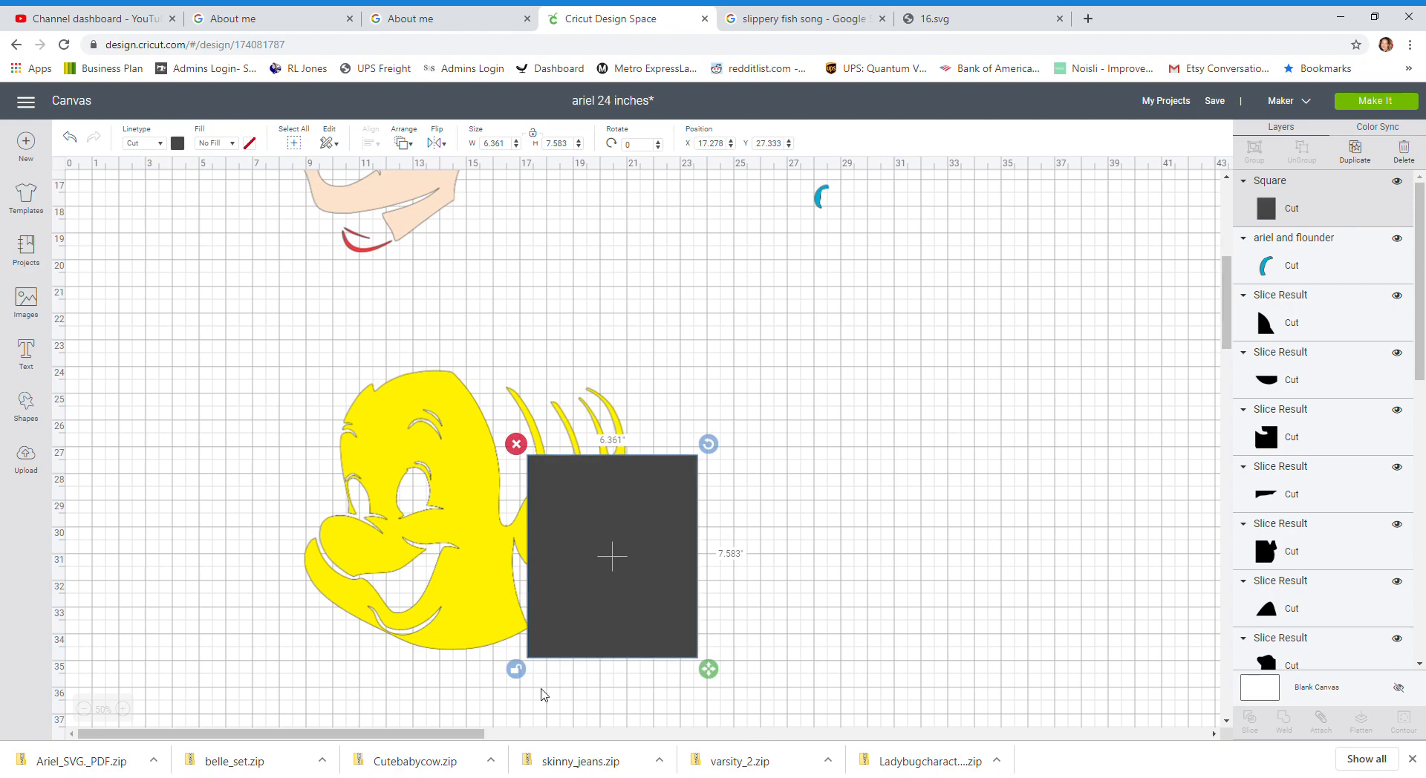
left_click_drag(691, 511, 680, 420)
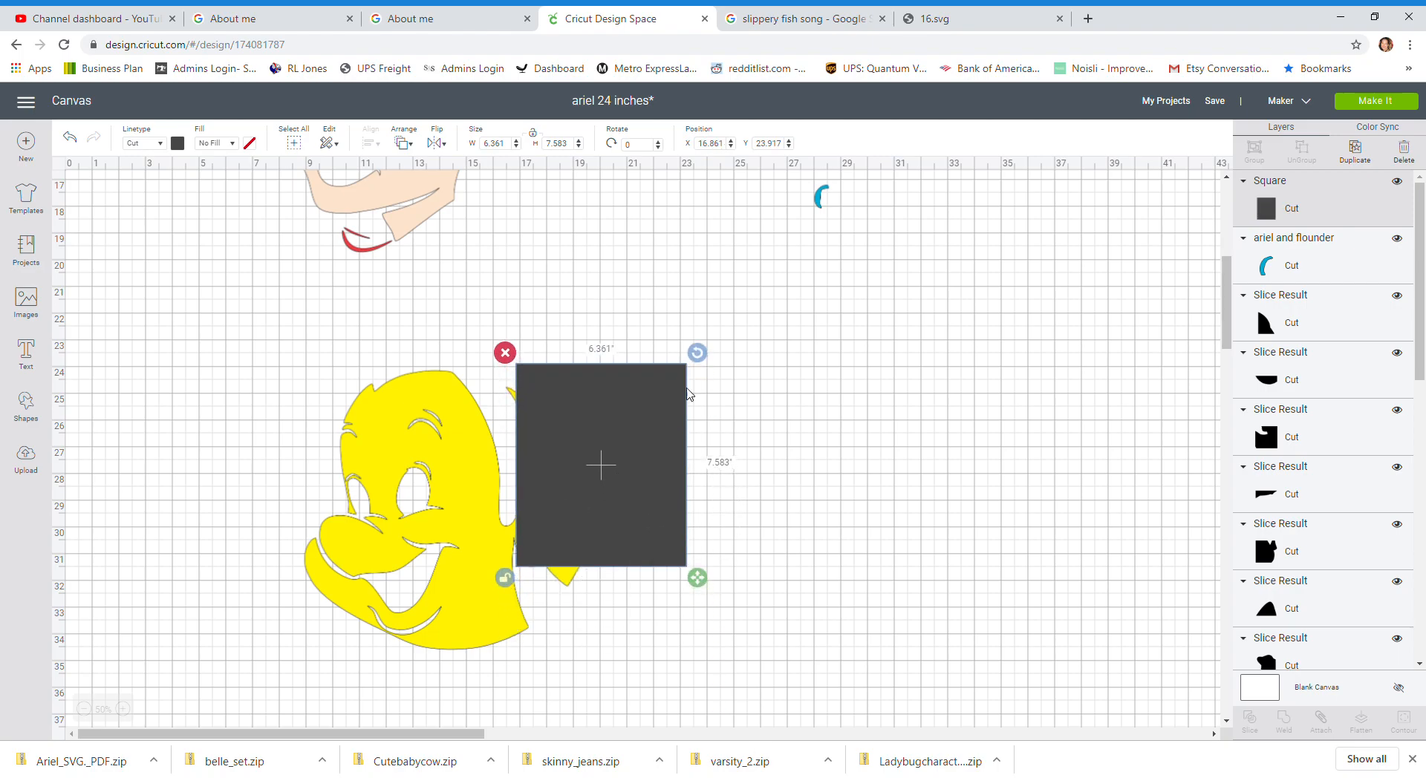
left_click_drag(697, 353, 670, 341)
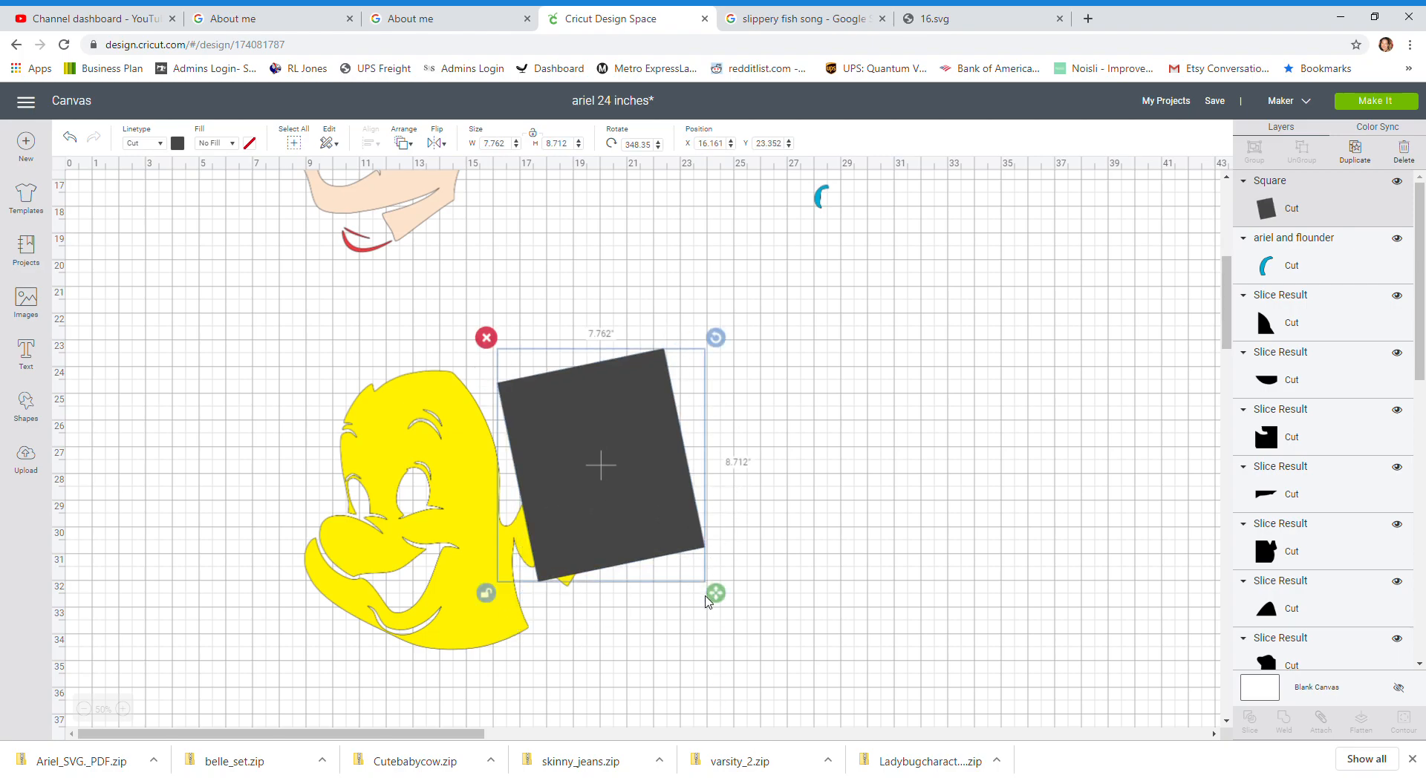
left_click_drag(725, 595, 825, 719)
left_click_drag(711, 592, 703, 575)
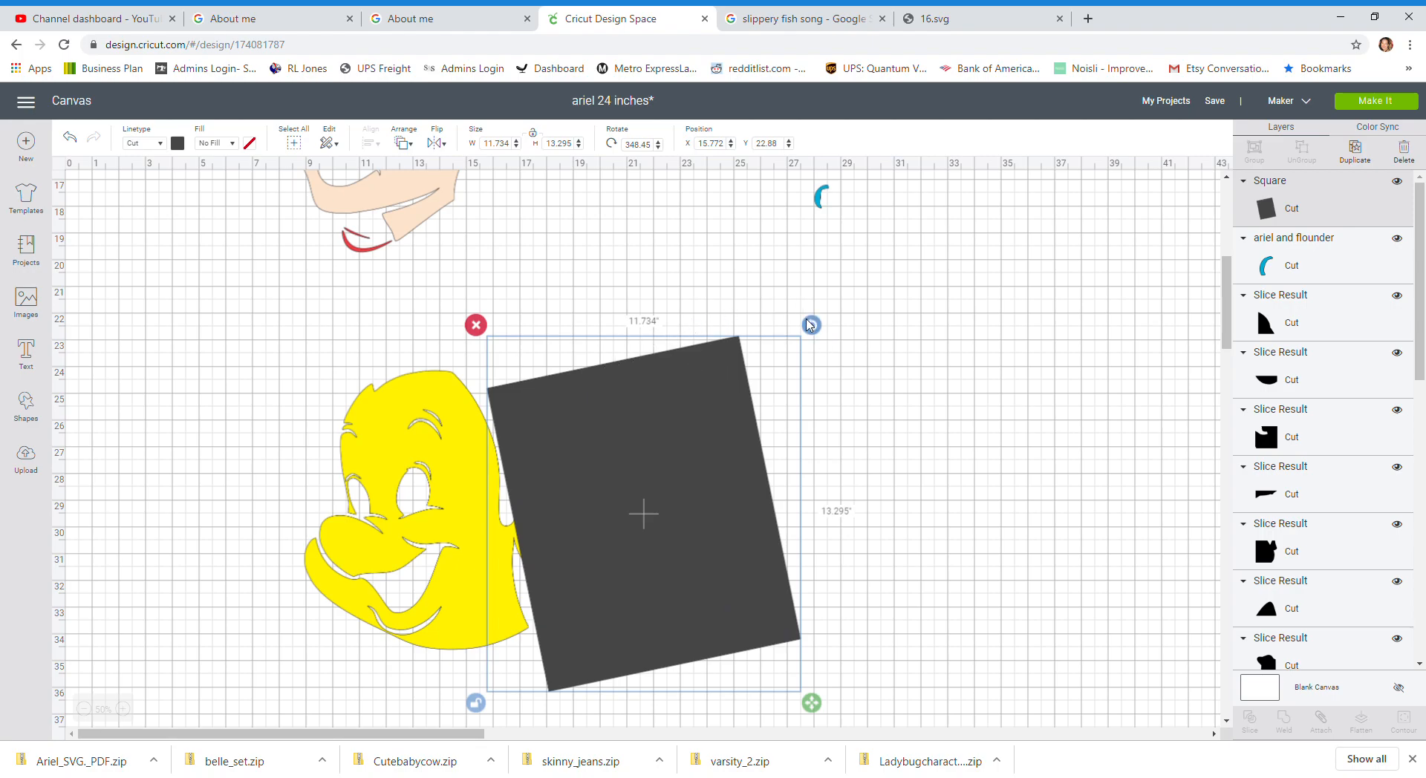
left_click_drag(811, 325, 812, 350)
left_click_drag(691, 451, 682, 375)
left_click_drag(793, 253, 805, 266)
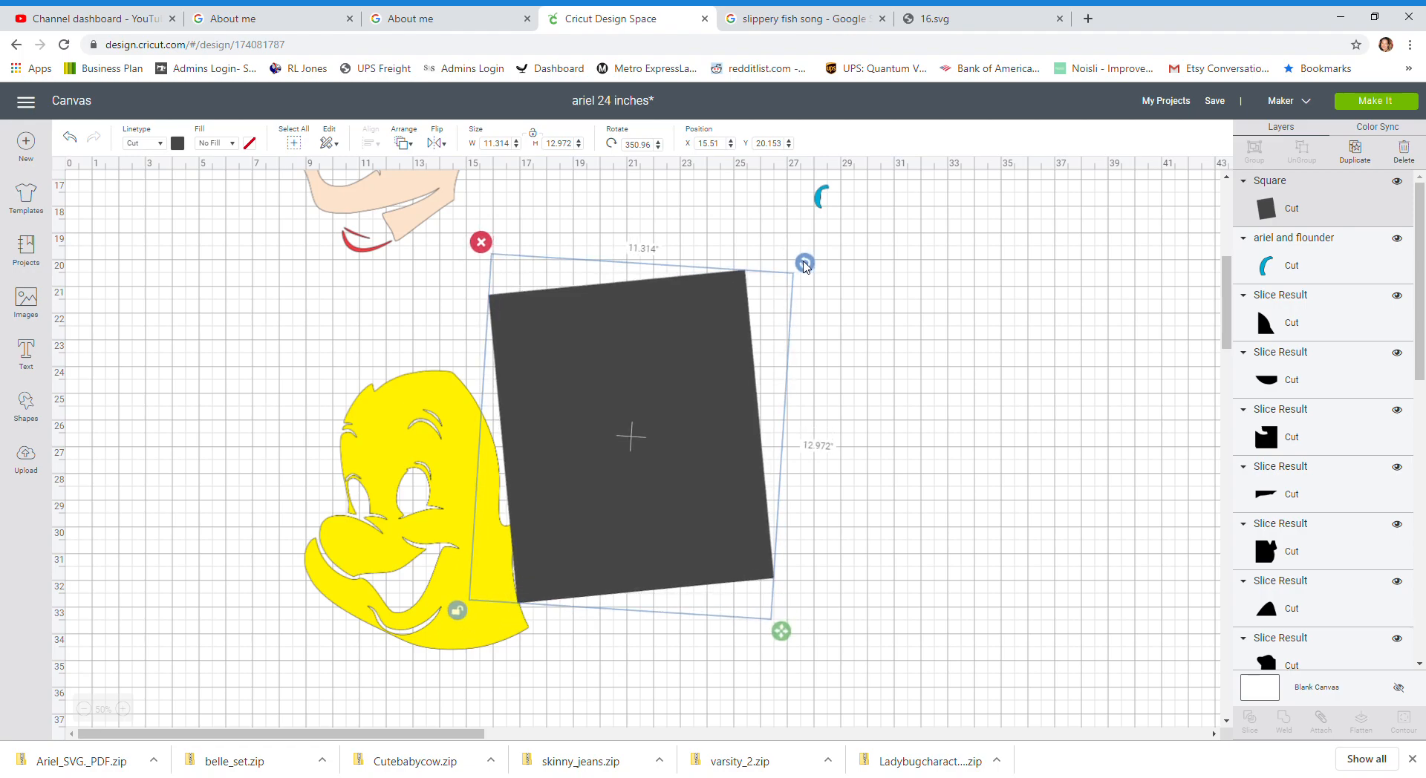
mouse_move(800, 268)
left_mouse_down()
mouse_move(789, 257)
mouse_move(803, 275)
mouse_move(790, 270)
left_mouse_up()
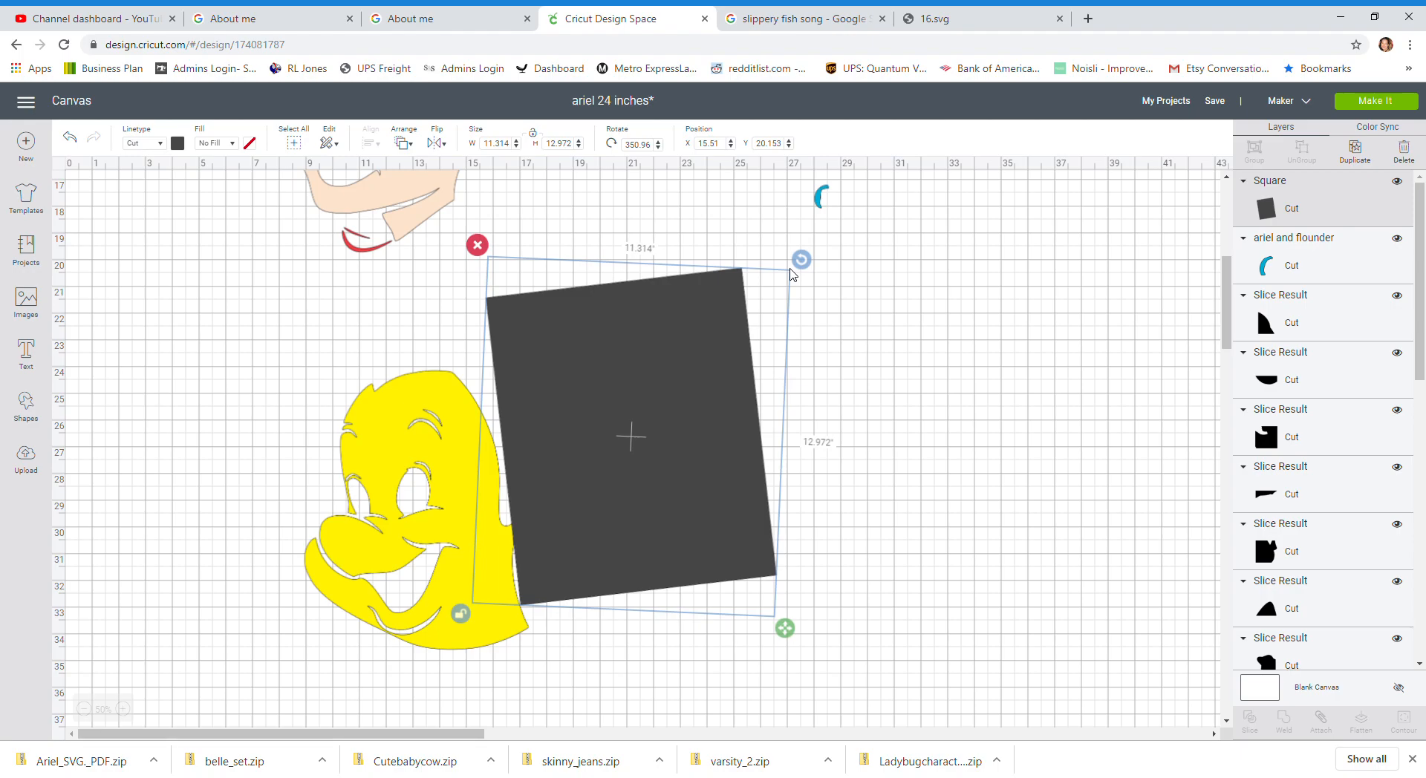
mouse_move(792, 275)
left_mouse_down()
mouse_move(787, 254)
mouse_move(796, 266)
left_mouse_up()
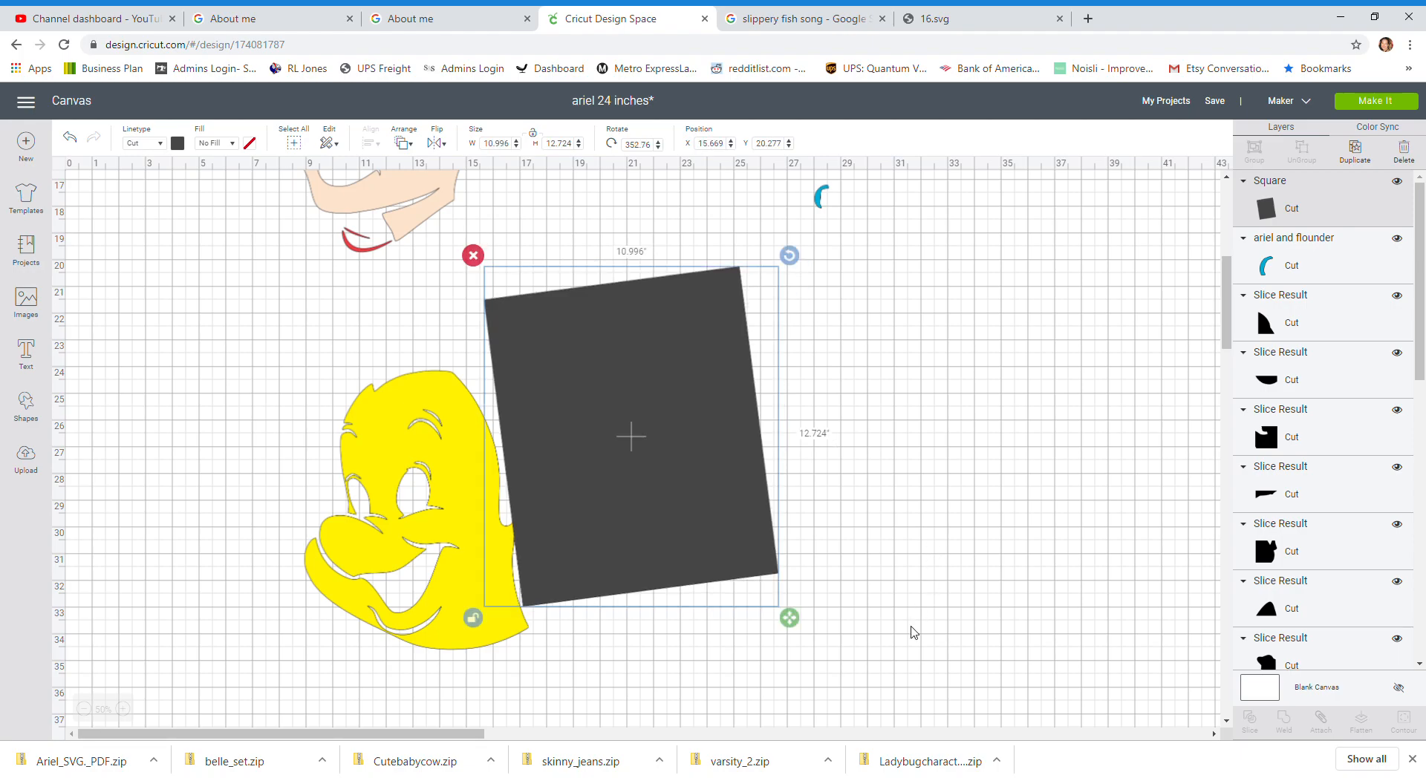
Step: Select Flounder together with the square and slice them
left_click(912, 631)
left_click_drag(191, 496, 732, 651)
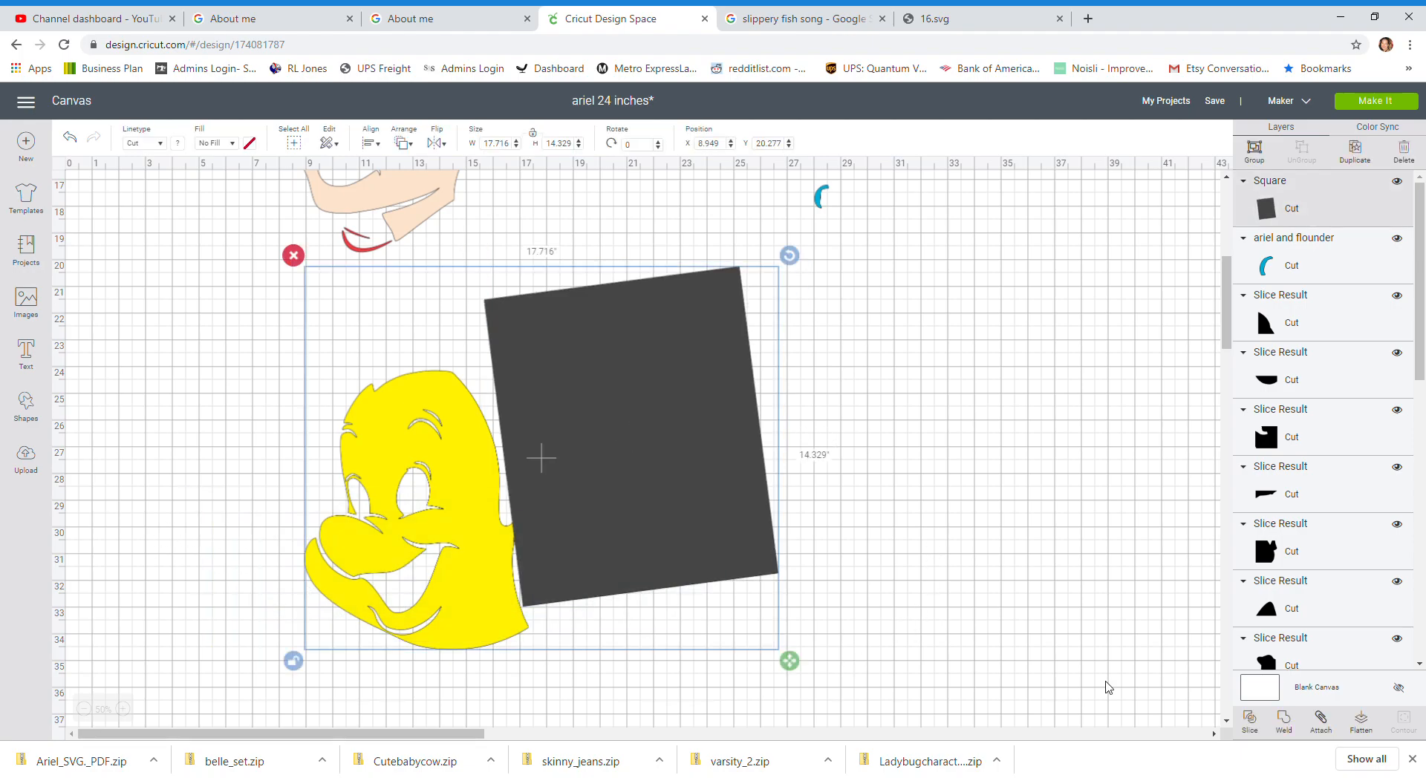
left_click(1250, 719)
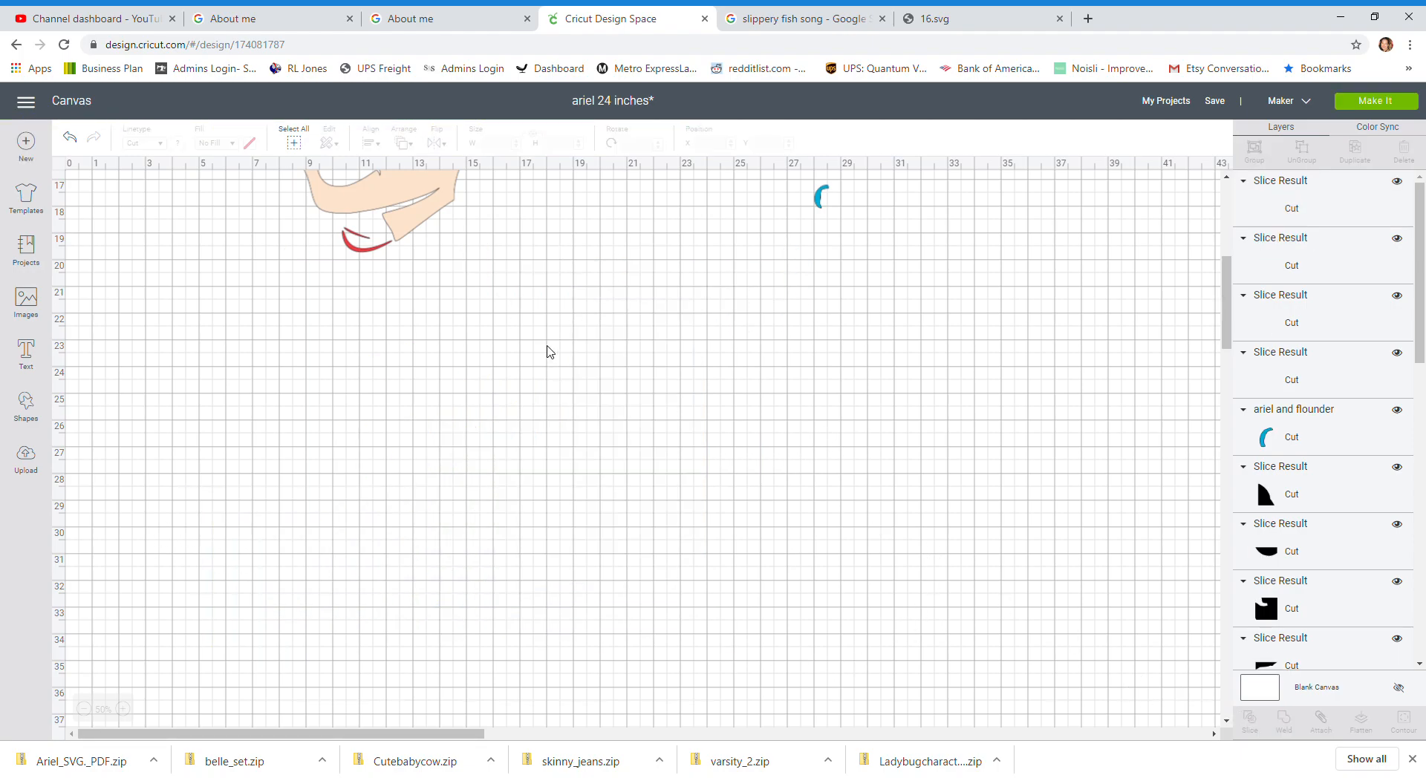
Step: Delete the two leftover dark slice pieces and move Flounder's separated yellow fins aside
left_click_drag(636, 363, 903, 499)
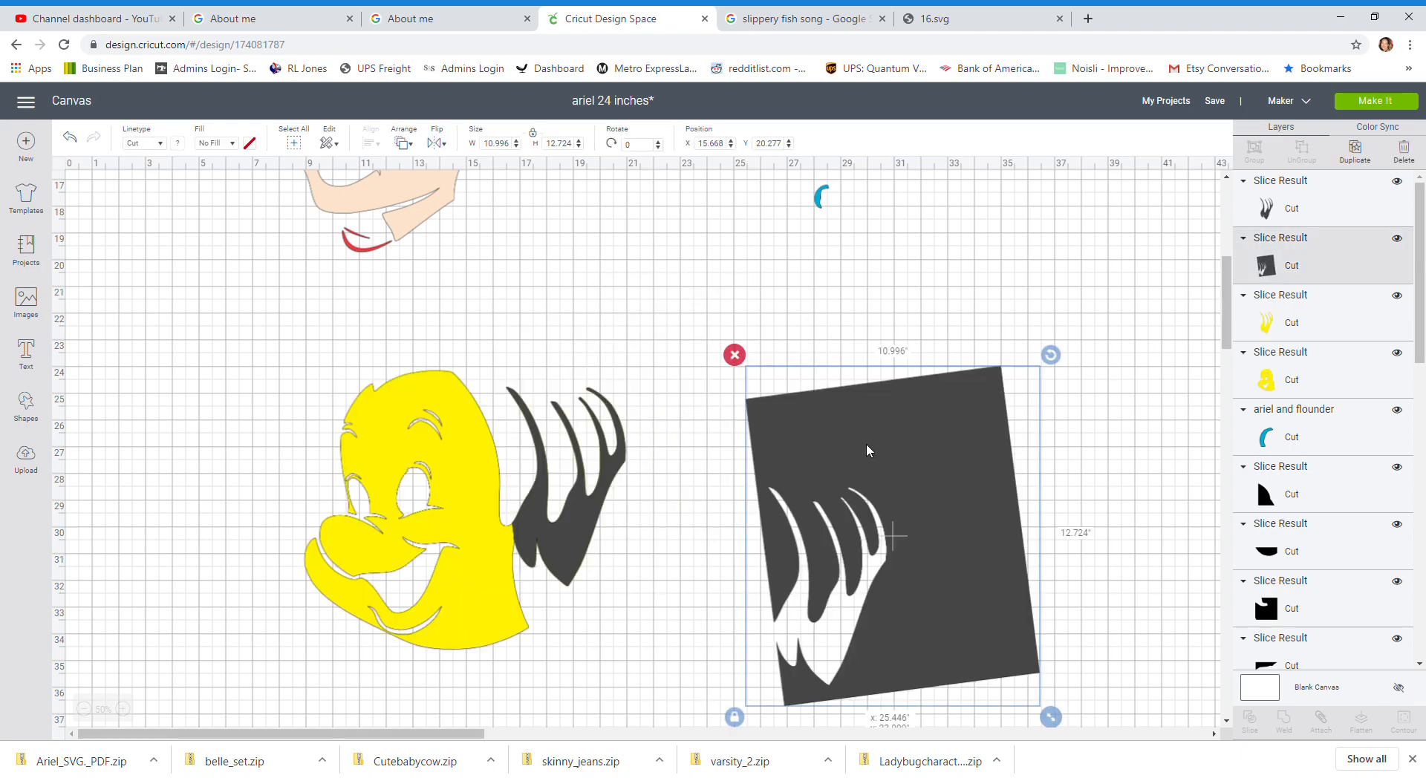
left_click(744, 359)
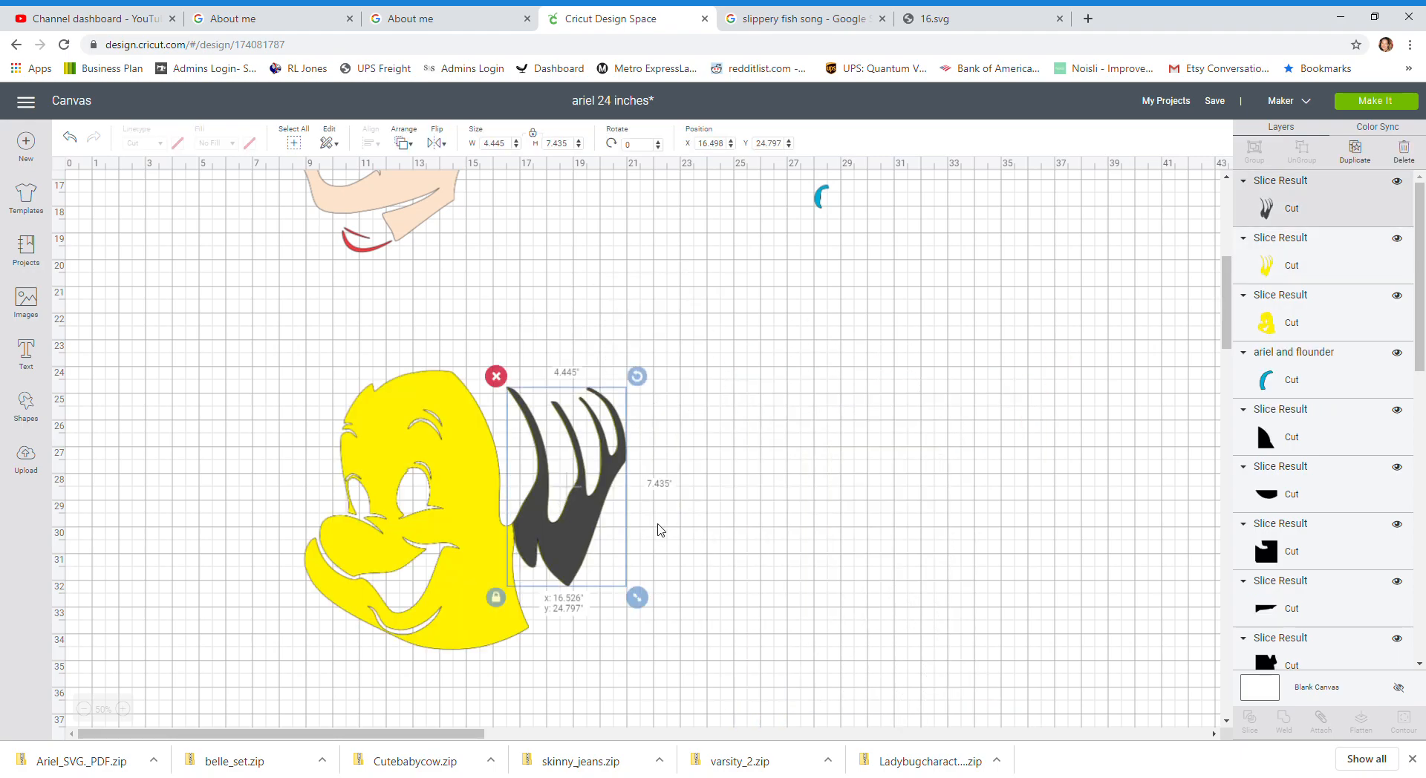
left_click_drag(544, 502, 743, 504)
left_click(695, 377)
left_click_drag(584, 505, 710, 509)
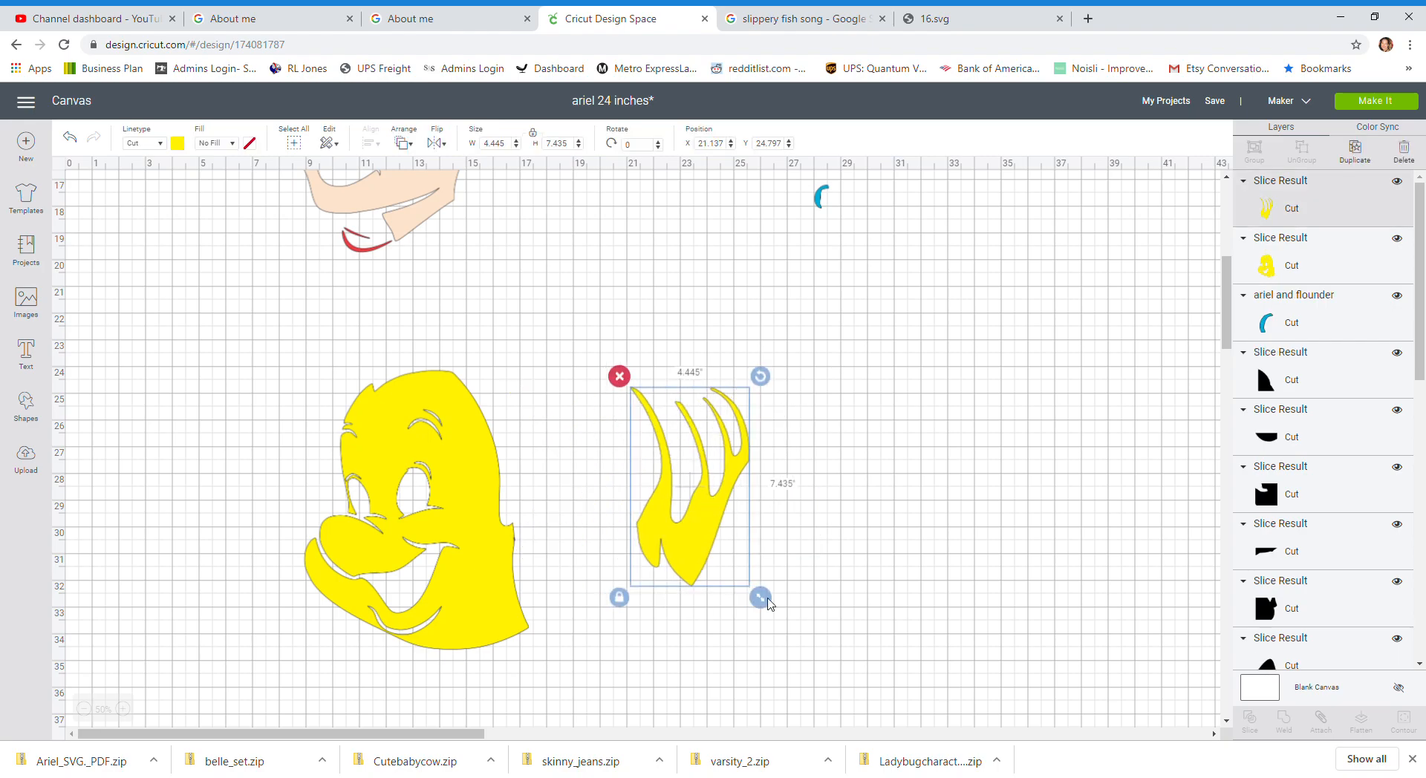
left_click(480, 470)
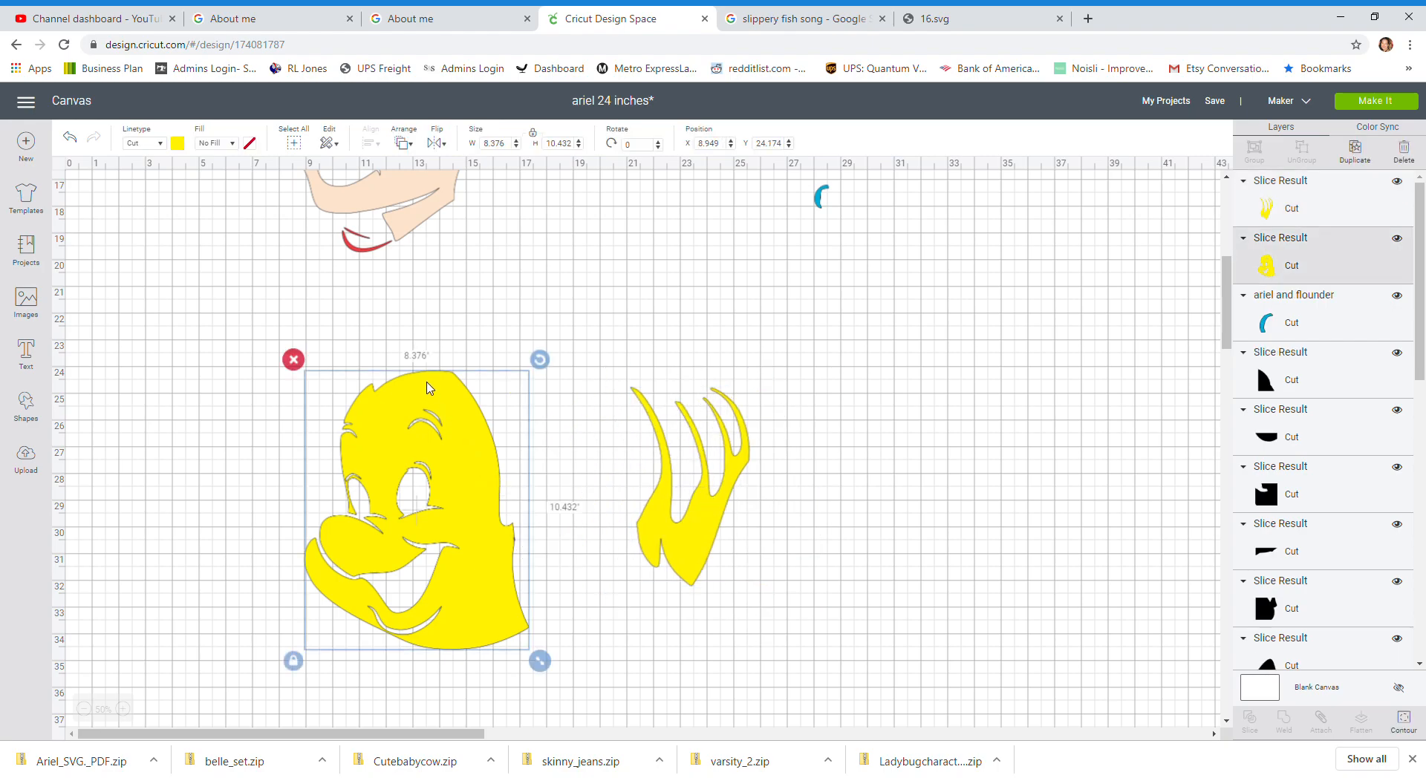
Step: Reassemble Flounder by moving his yellow body and separated fins back together on the left of the canvas
left_click_drag(499, 594, 623, 594)
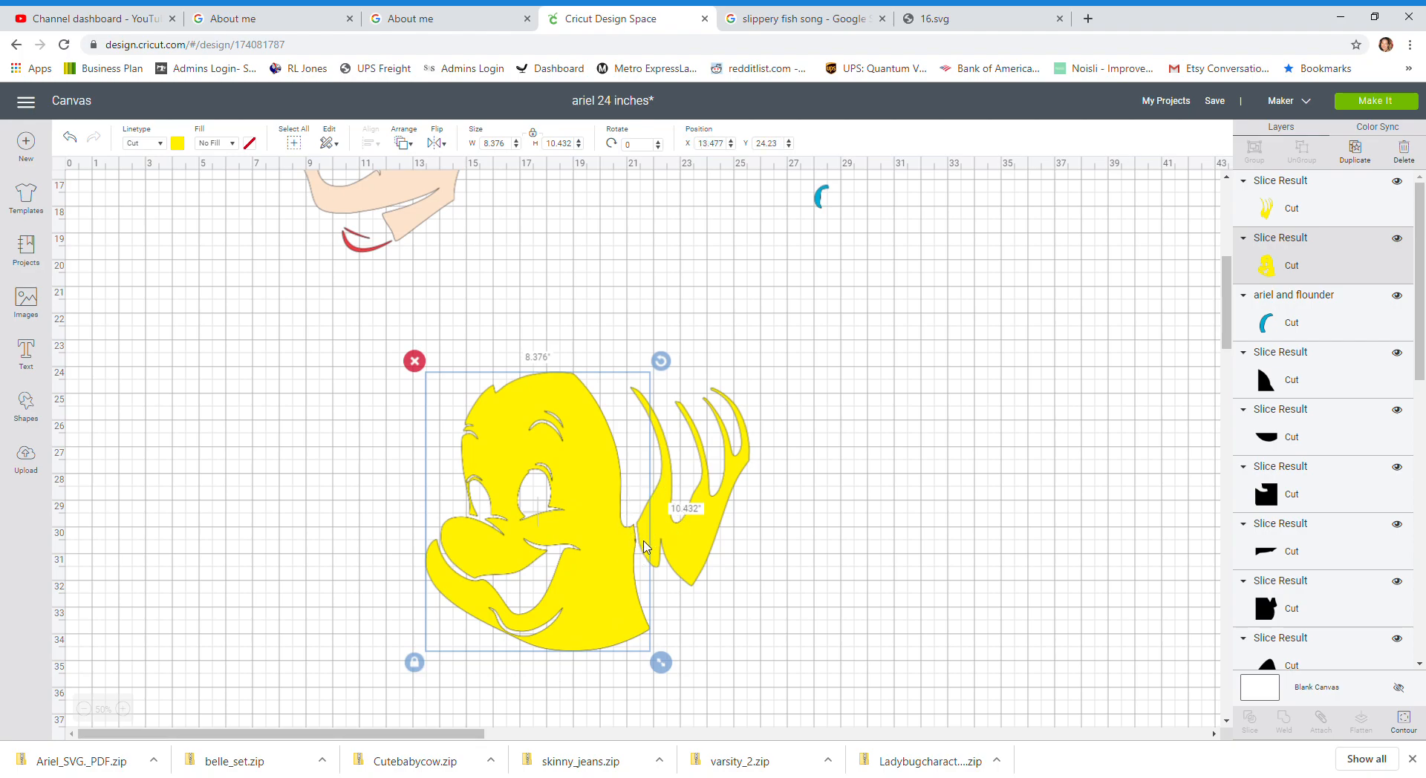
left_click_drag(557, 530, 282, 396)
left_click_drag(690, 548, 336, 440)
Step: Move Ariel's red hair layer out of the artwork into the open canvas area
scroll(1136, 462, "up", 5)
scroll(1032, 473, "down", 3)
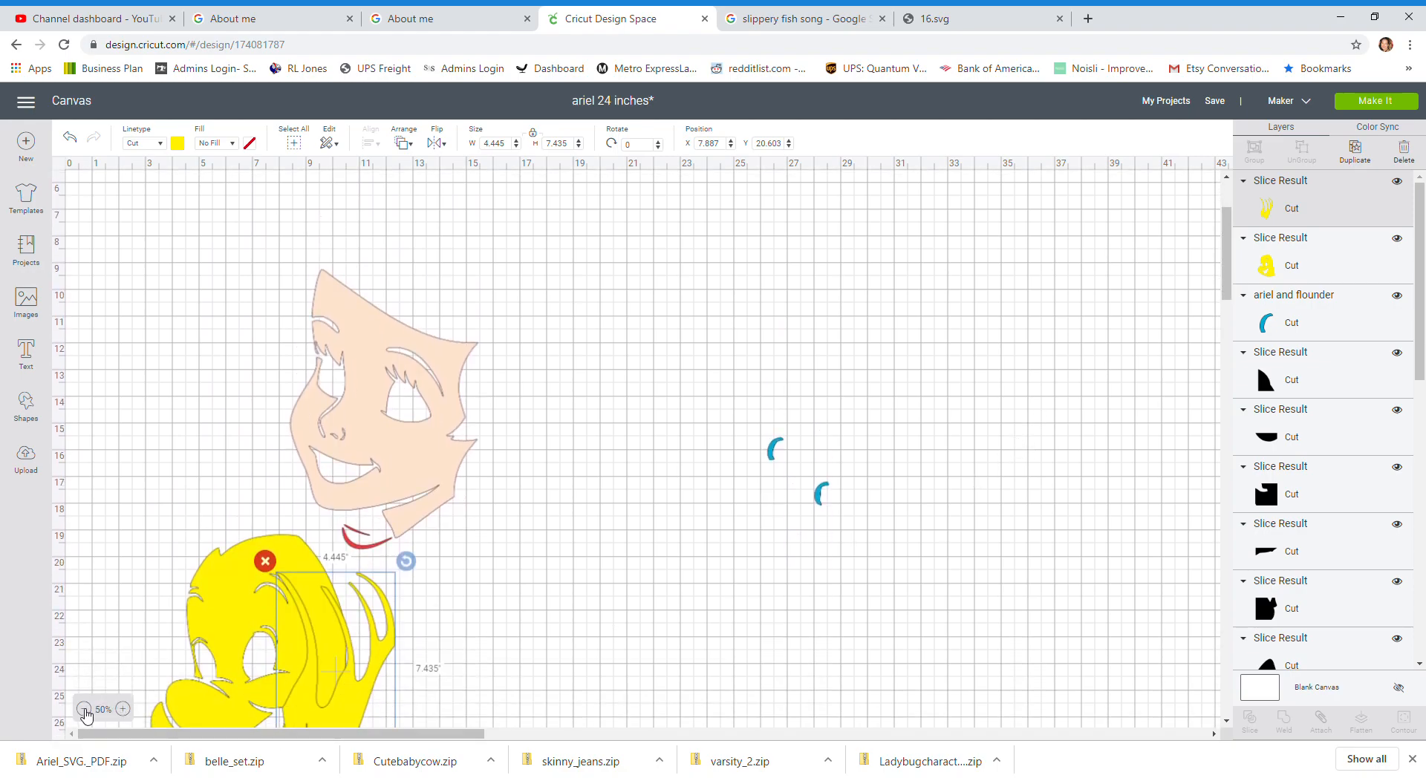
left_click(86, 713)
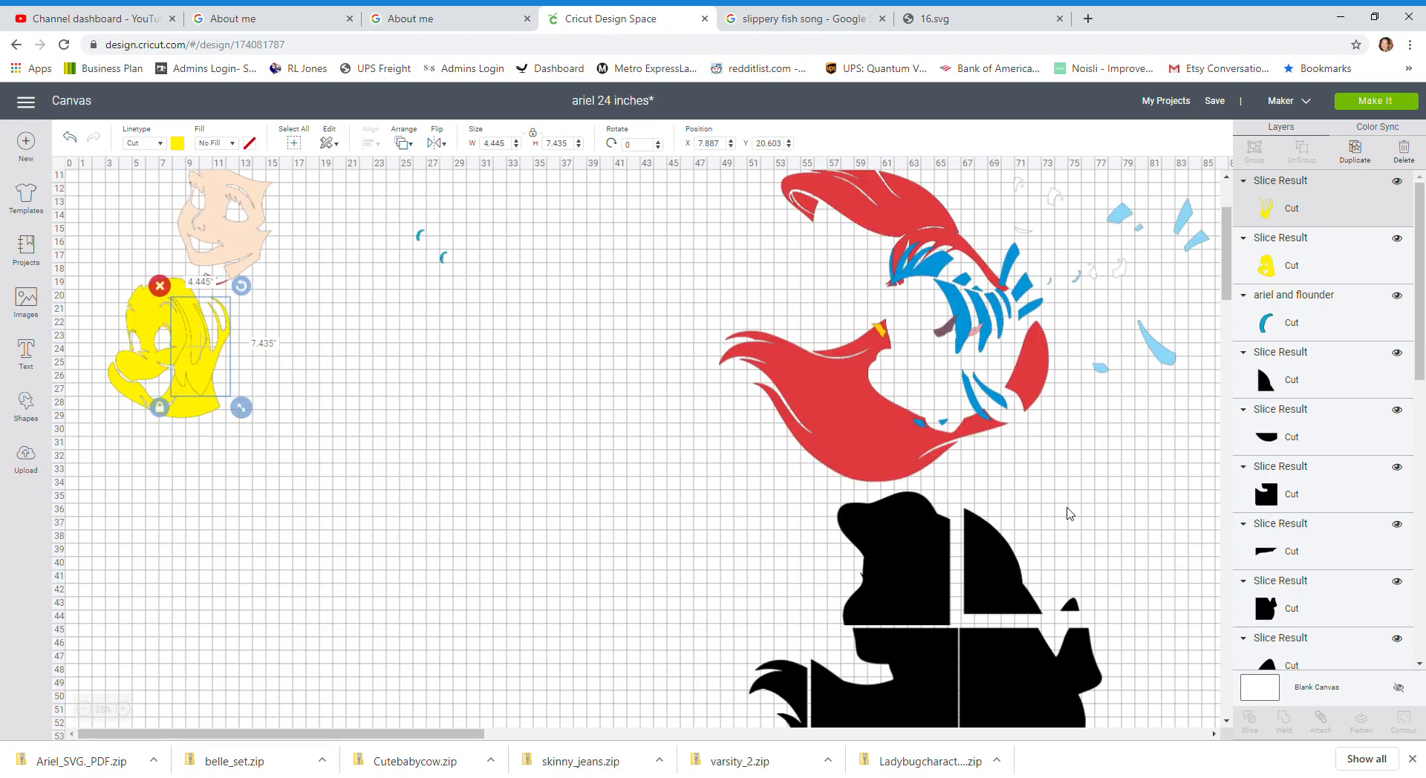
left_click_drag(887, 425, 649, 523)
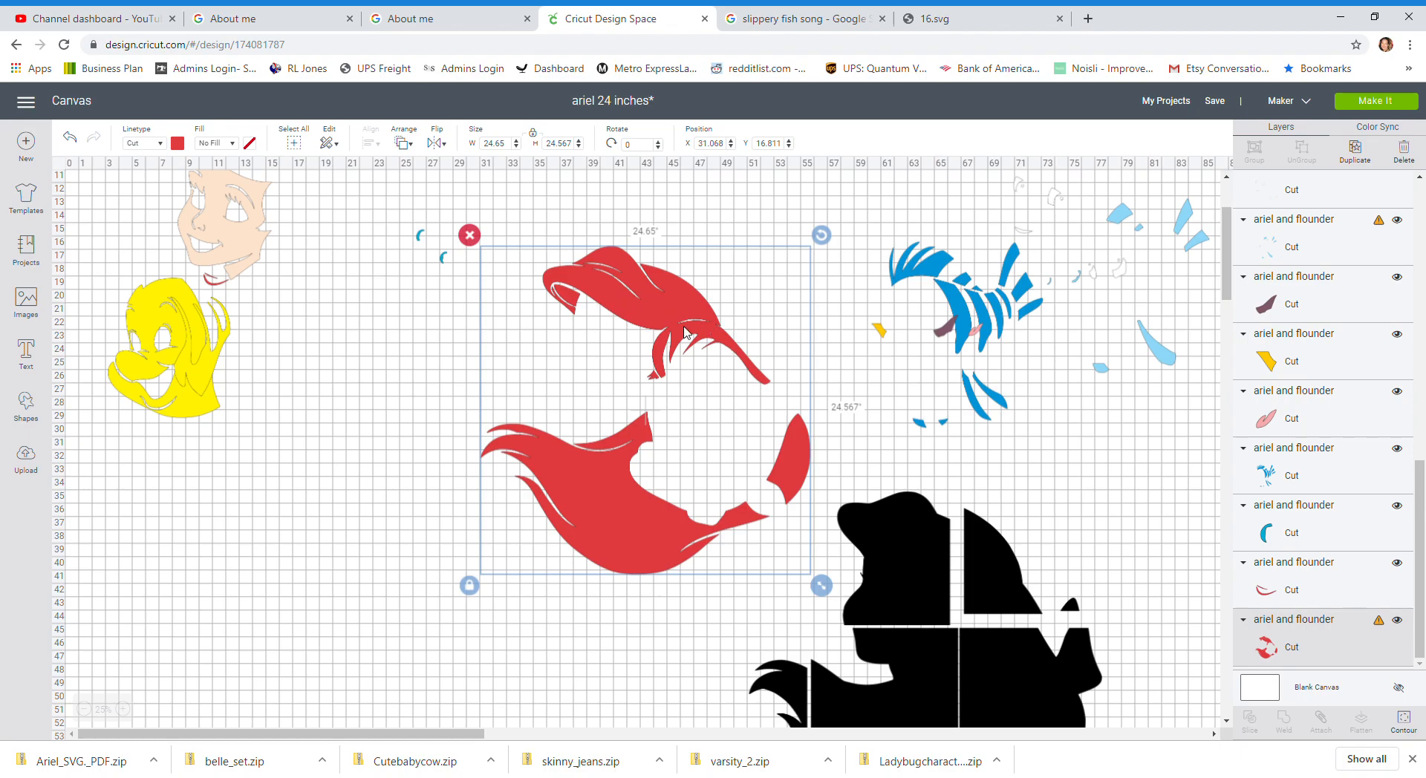
left_click_drag(623, 554, 432, 659)
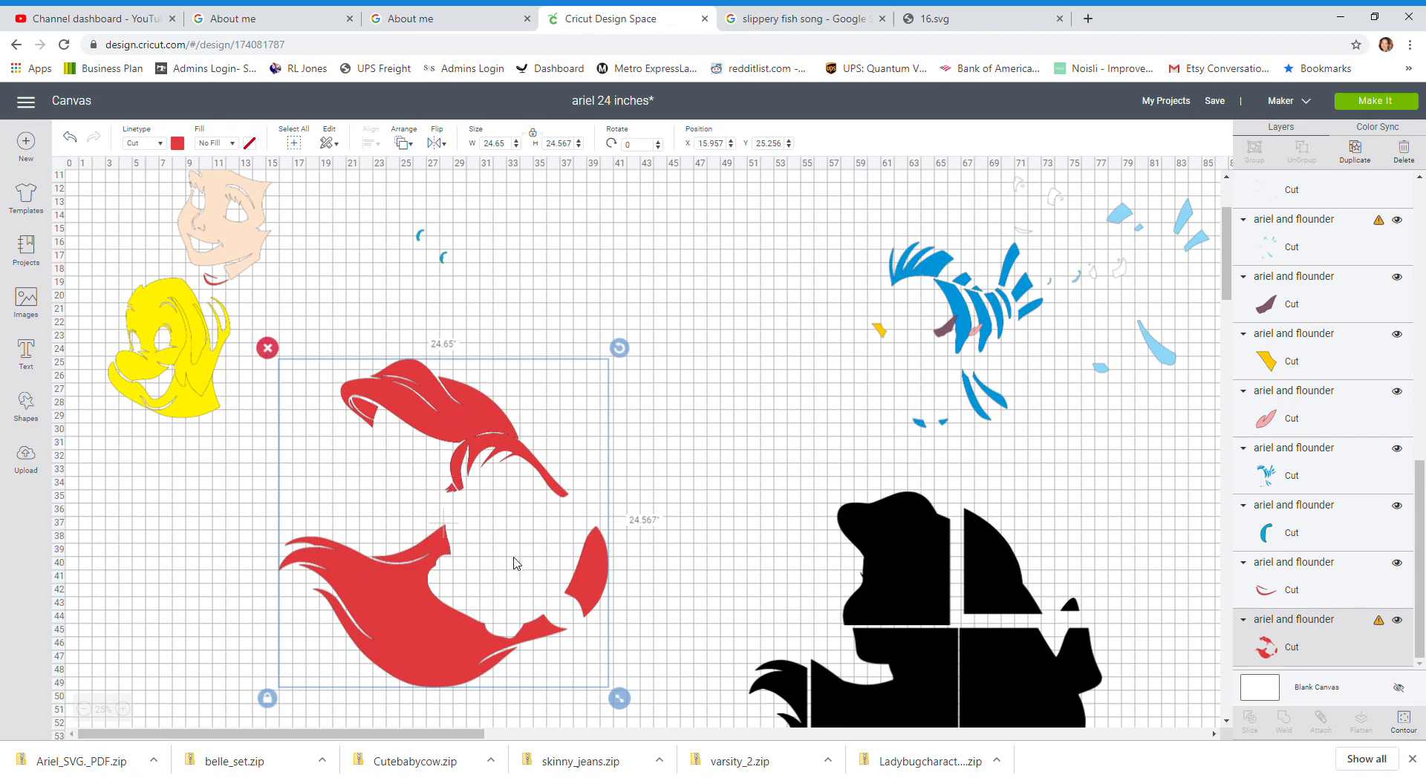
Step: Duplicate the red hair twice, hide every contour except the upper hair lock on one copy, and move it upward
left_click(1356, 165)
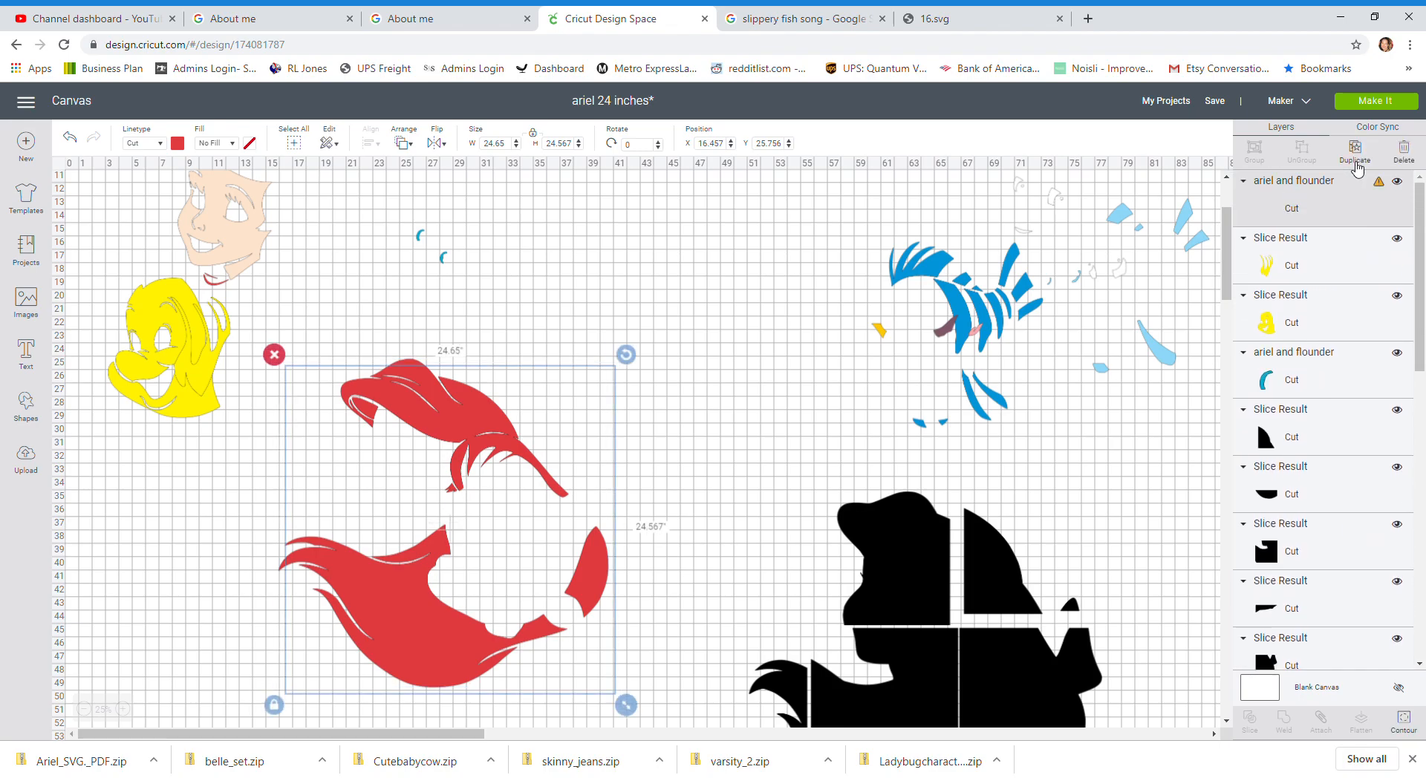
left_click(1356, 164)
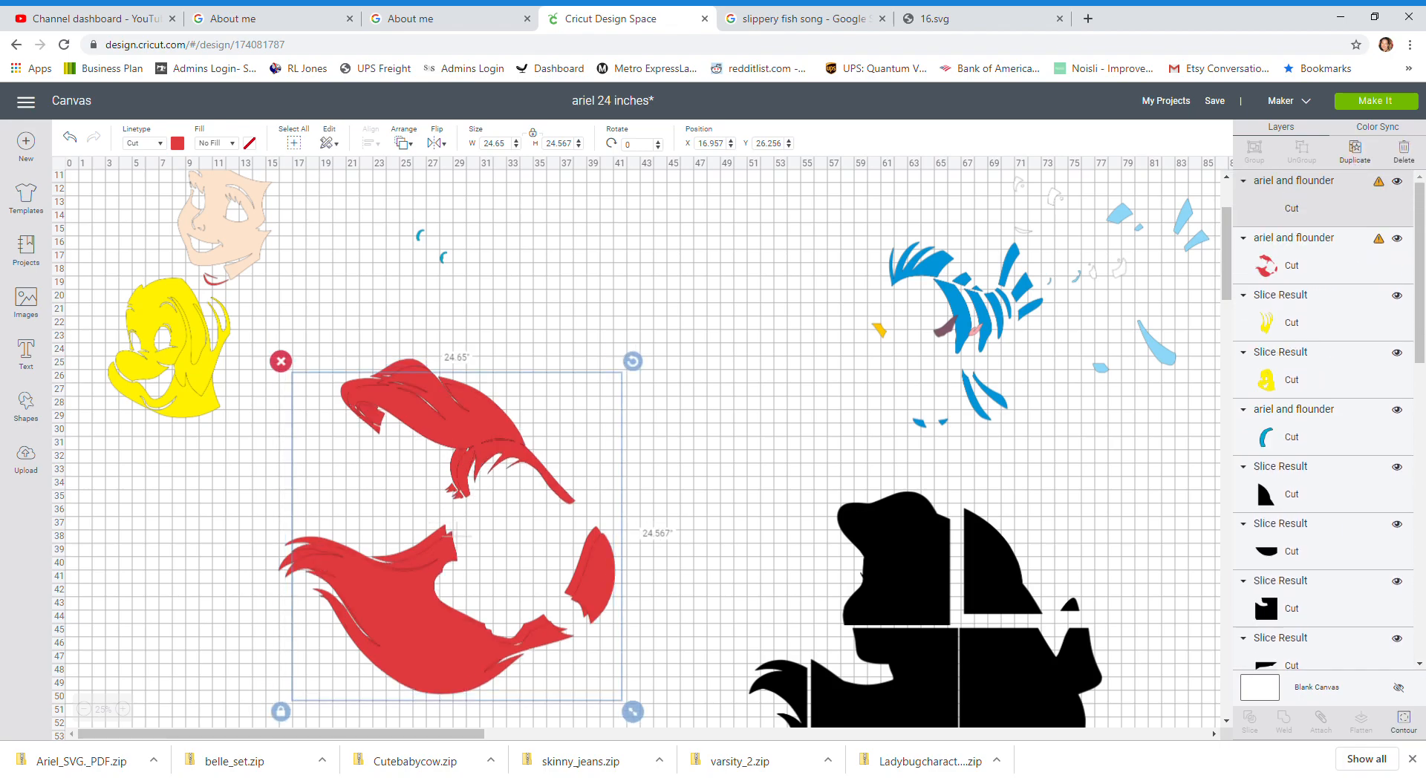
left_click(1403, 719)
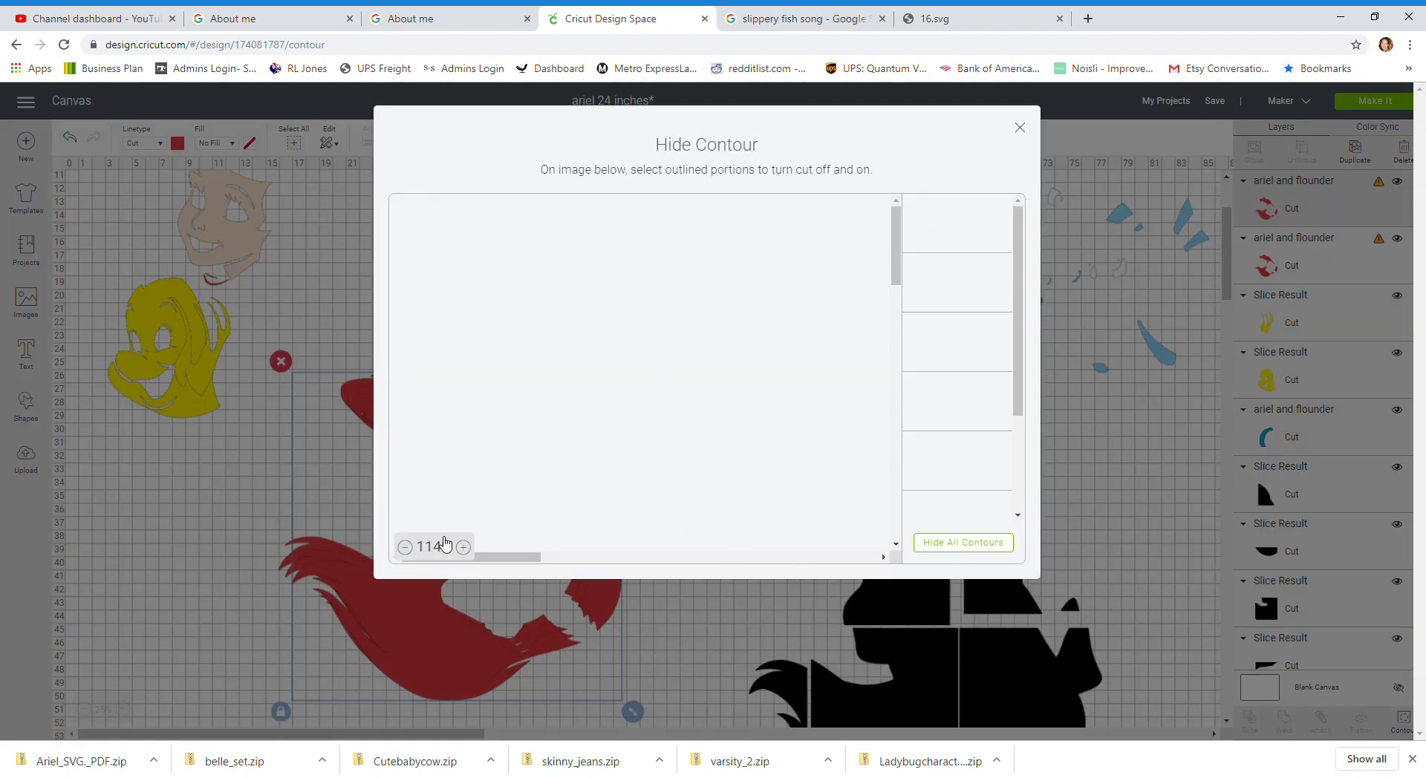
left_click(405, 548)
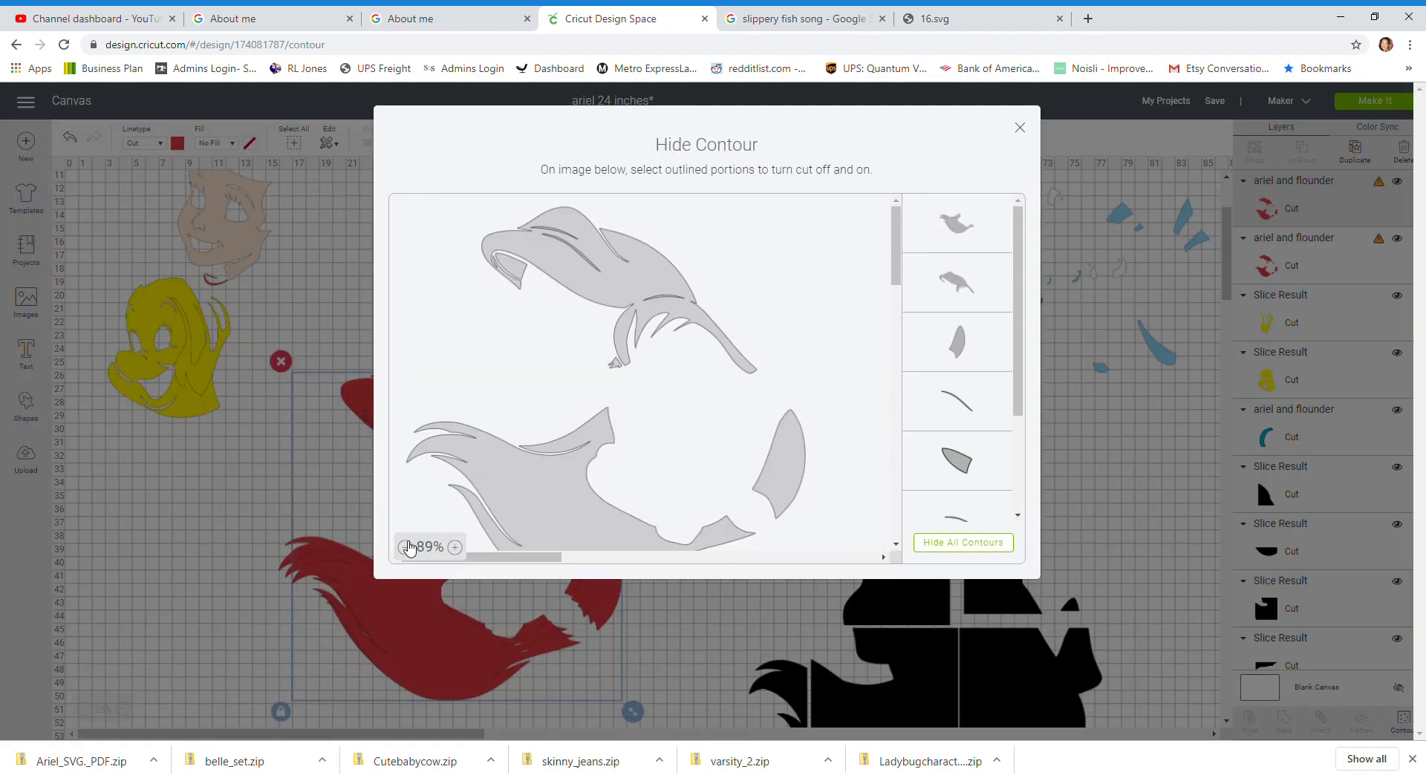
left_click(404, 547)
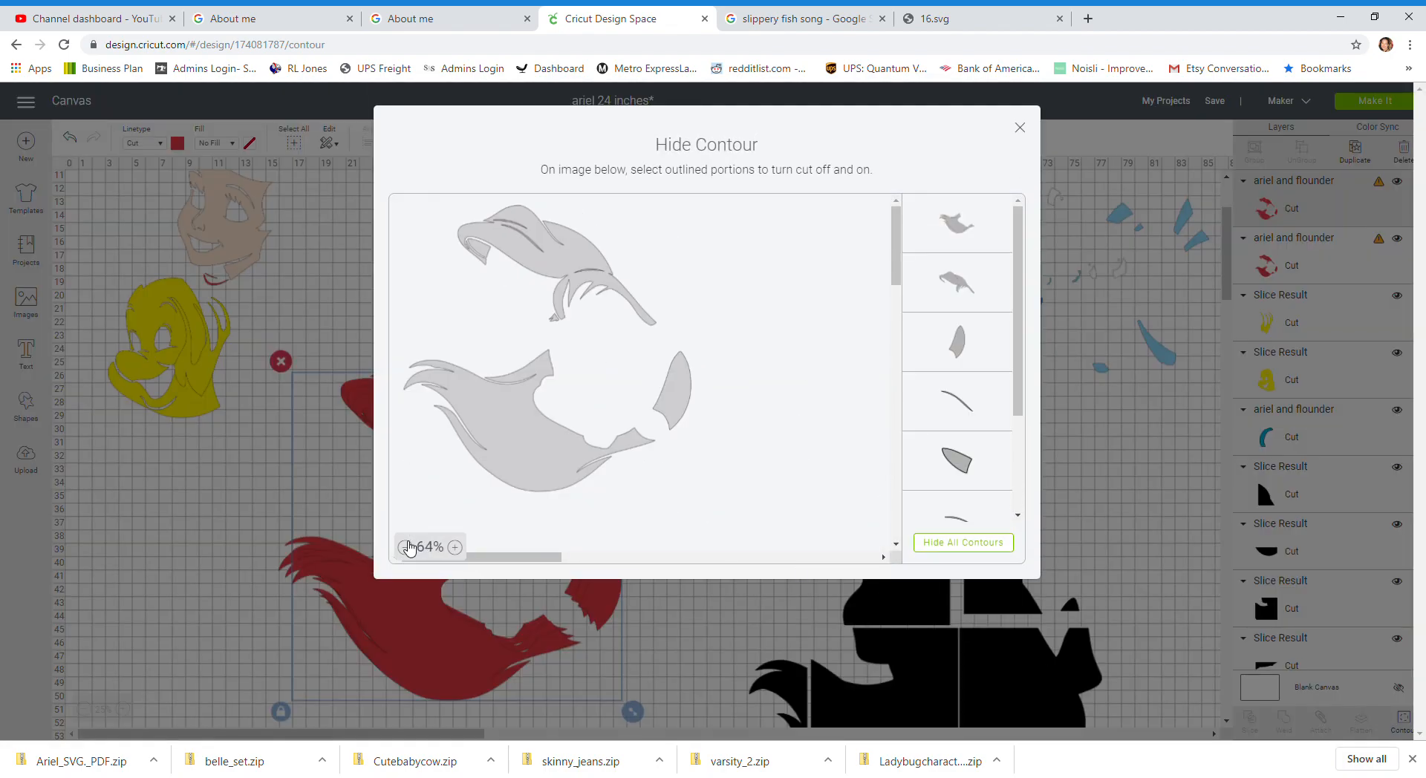
left_click(684, 404)
left_click(521, 438)
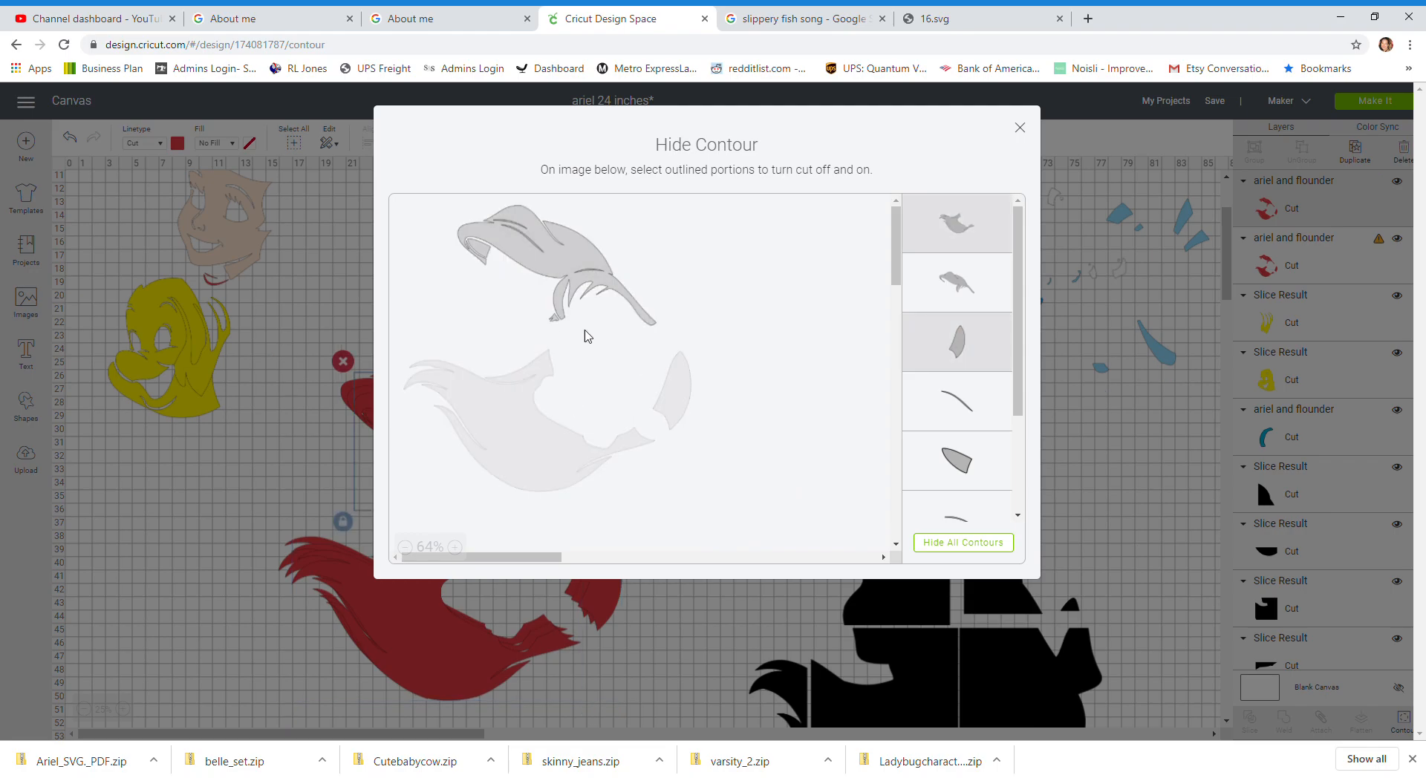
left_click(503, 277)
left_click(1020, 128)
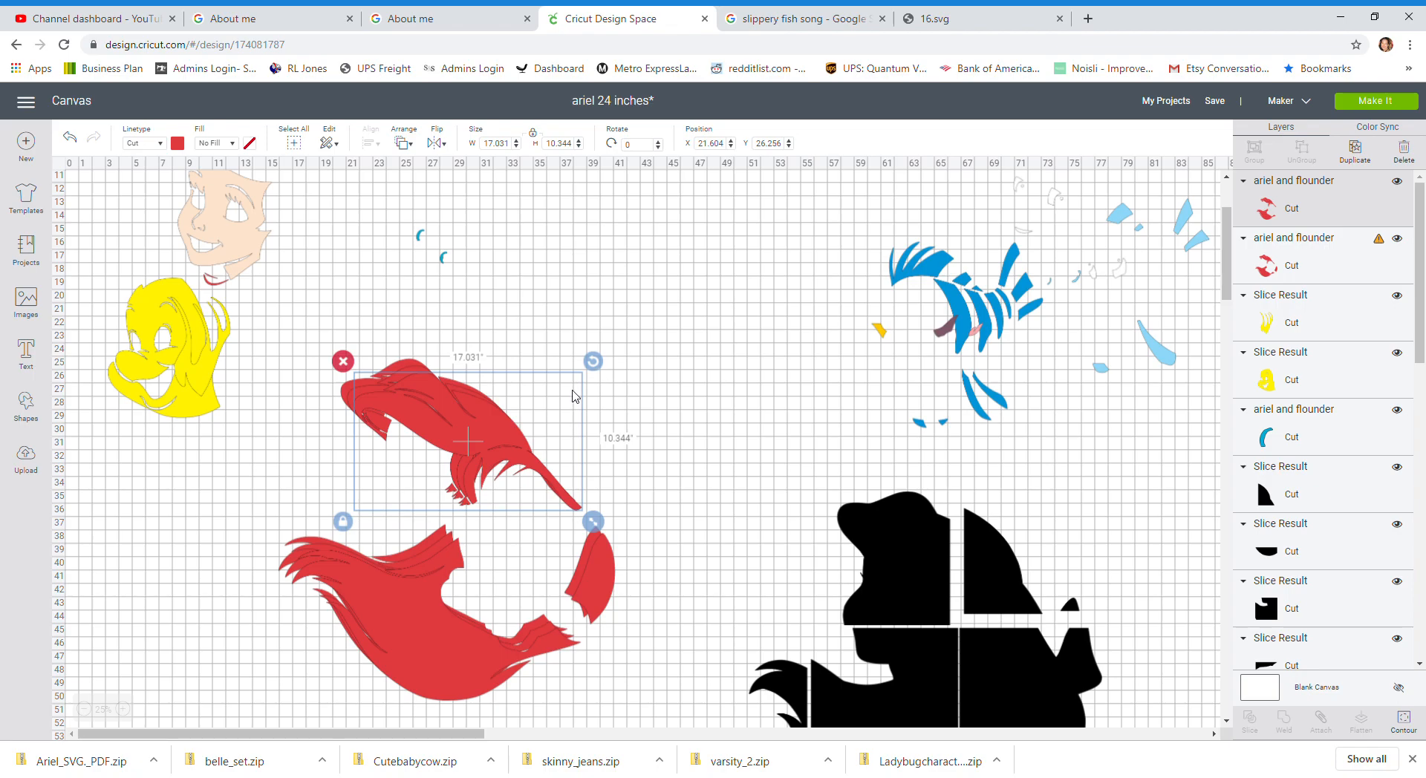
left_click_drag(425, 479, 538, 426)
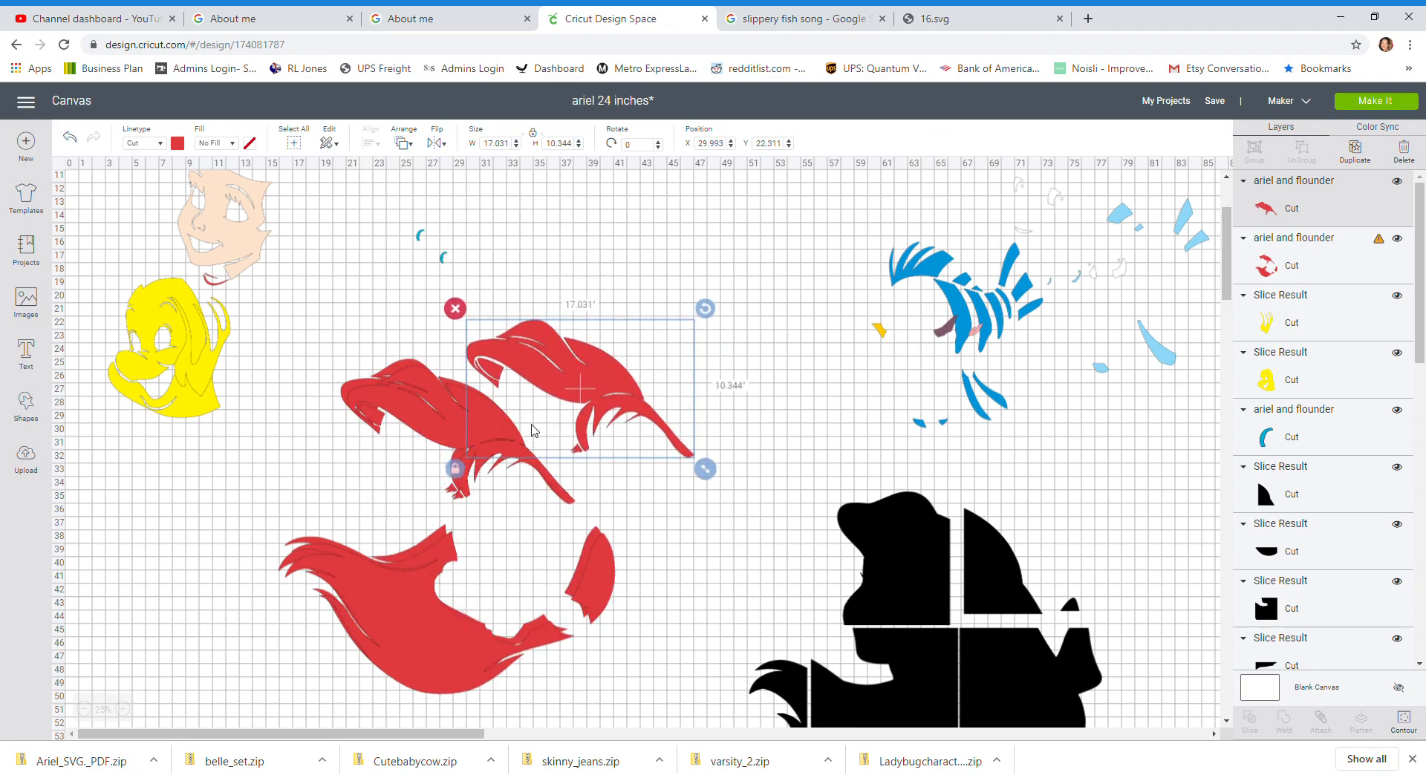
left_click_drag(572, 361, 606, 282)
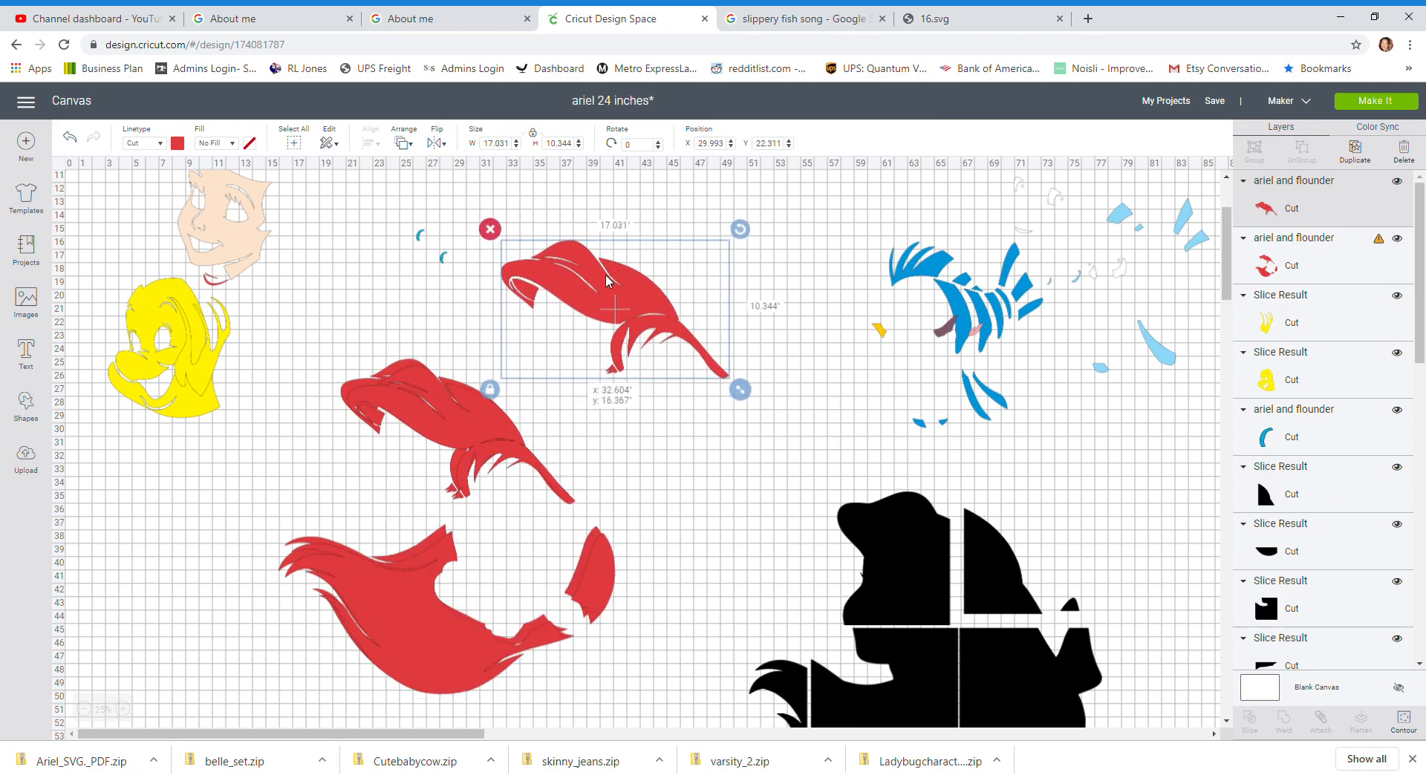
Step: On the second red hair copy, hide all contours except the lower hair section and move it aside
left_click(457, 444)
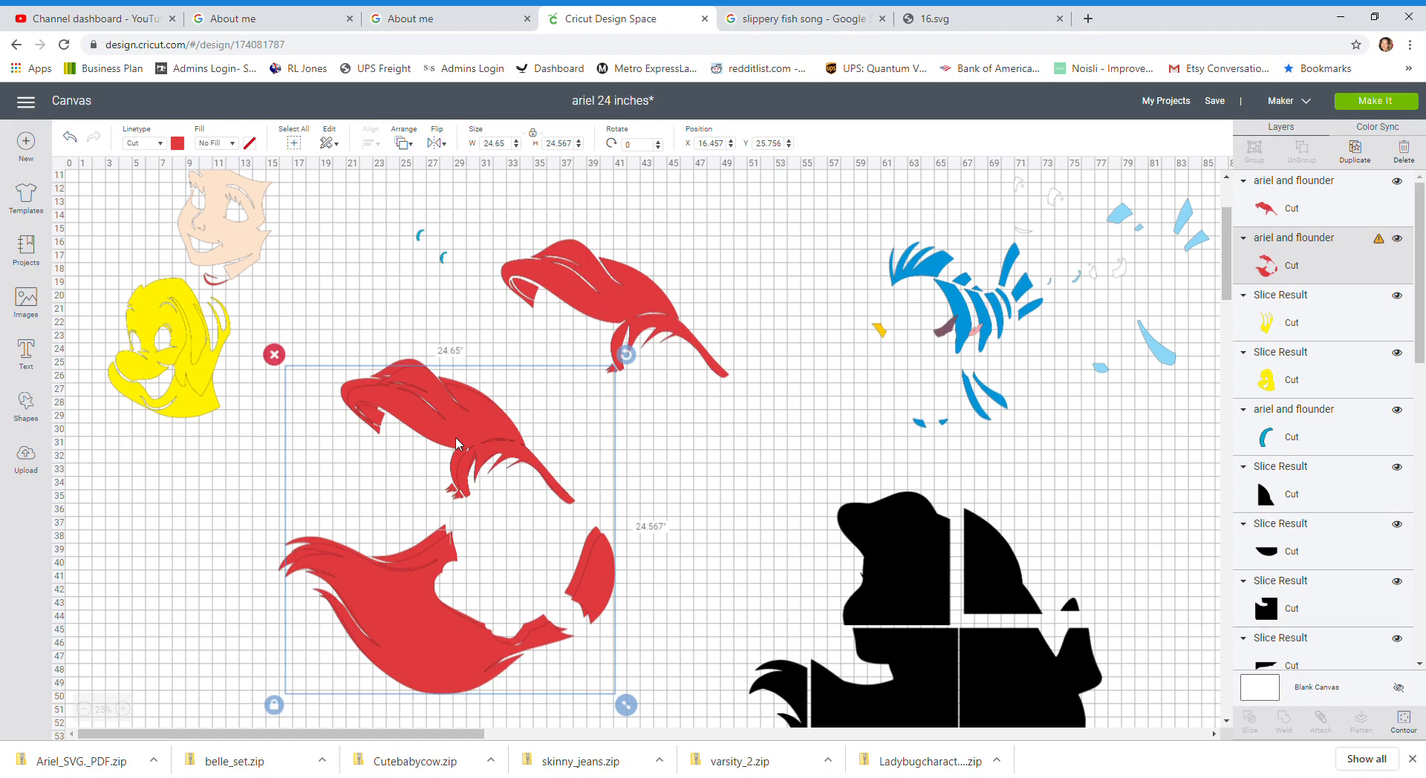
left_click(1399, 719)
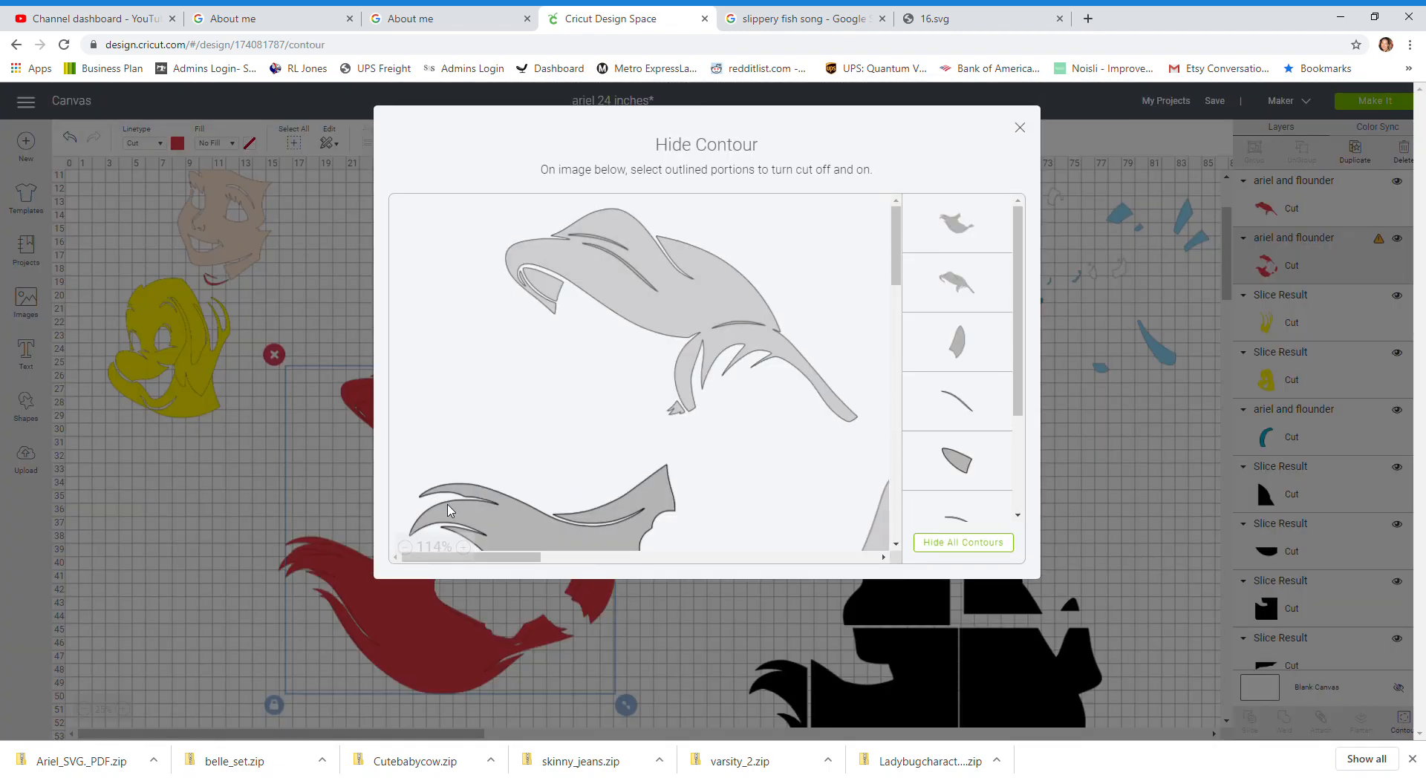
left_click(930, 543)
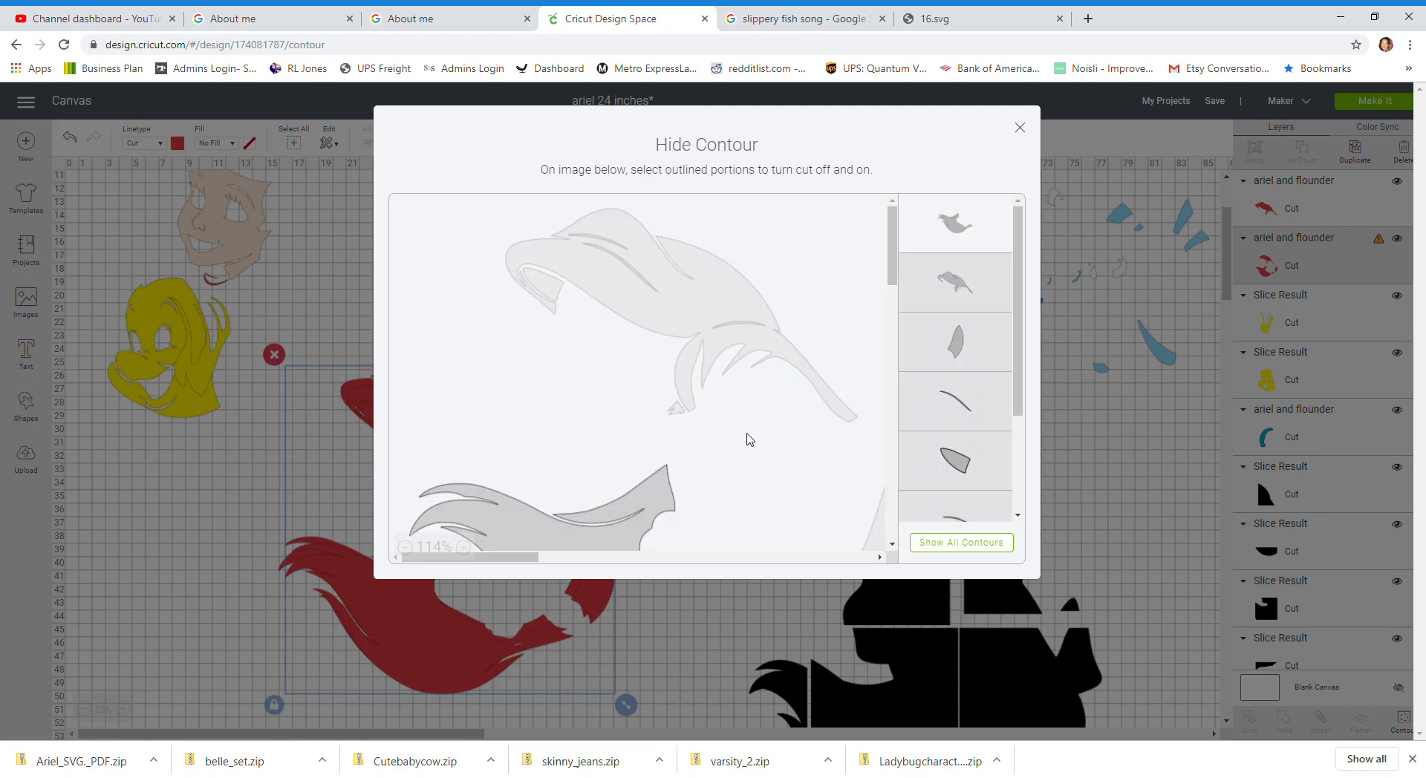
scroll(750, 440, "down", 3)
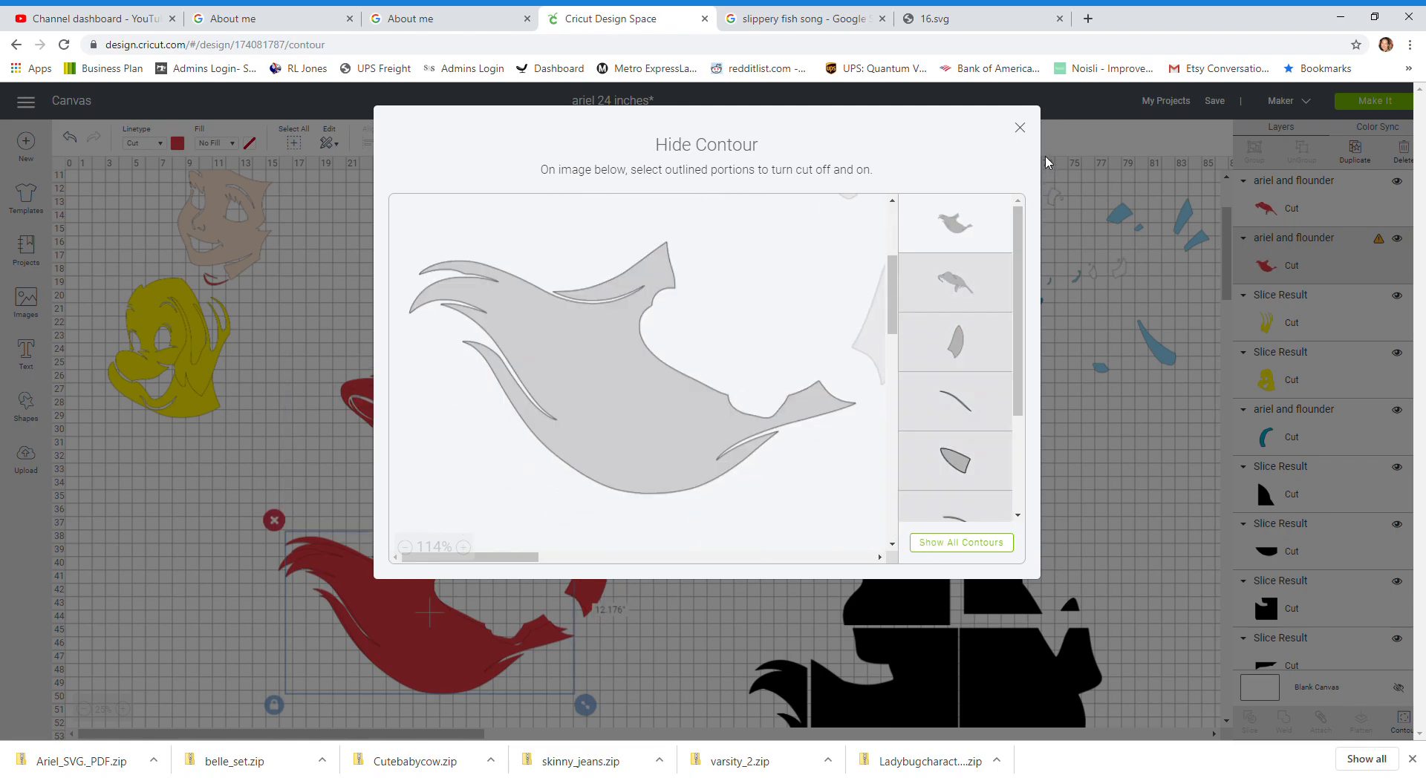
left_click(1020, 128)
left_click_drag(402, 608, 686, 443)
Step: Hide all contours except the small red fin piece on the original hair, then spread the three red pieces apart
left_click(447, 428)
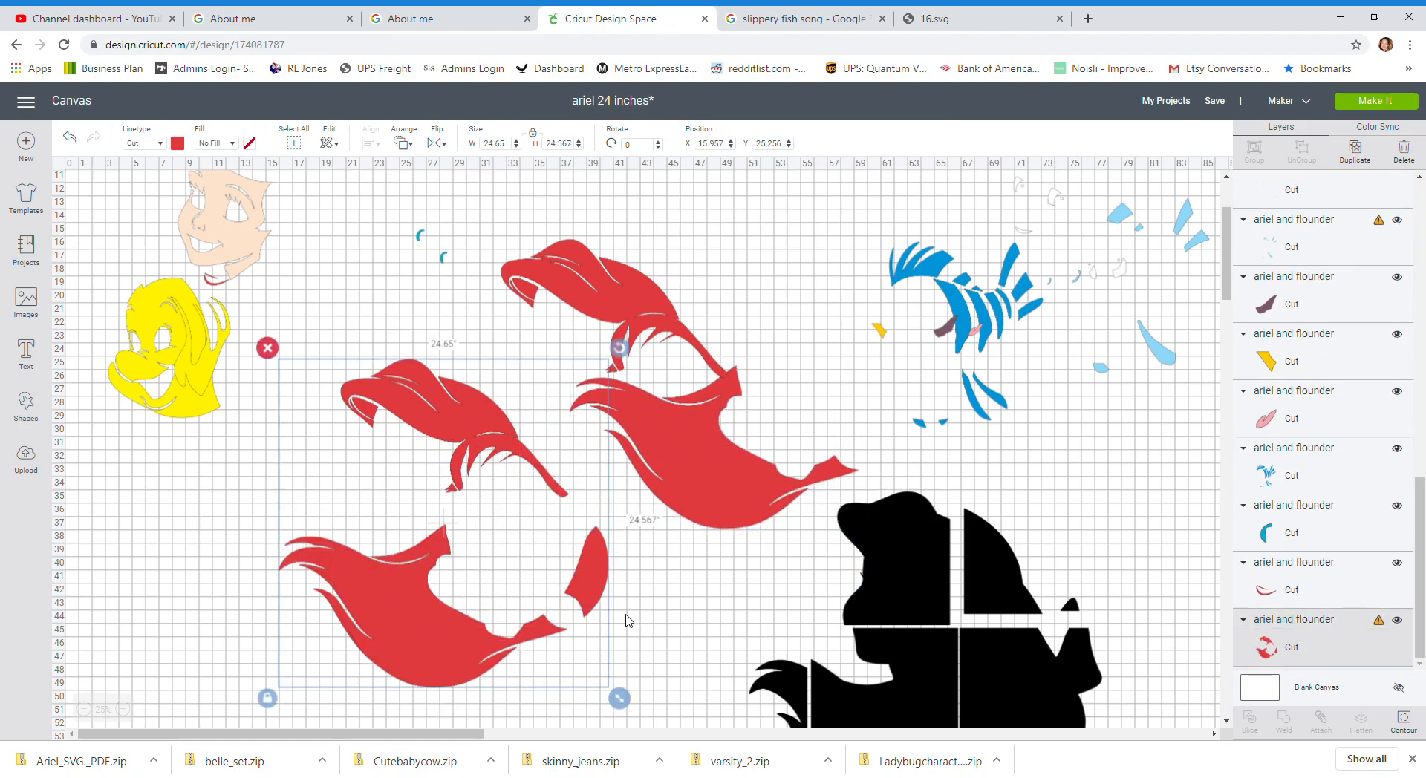
left_click(1404, 722)
left_click(410, 550)
left_click(410, 549)
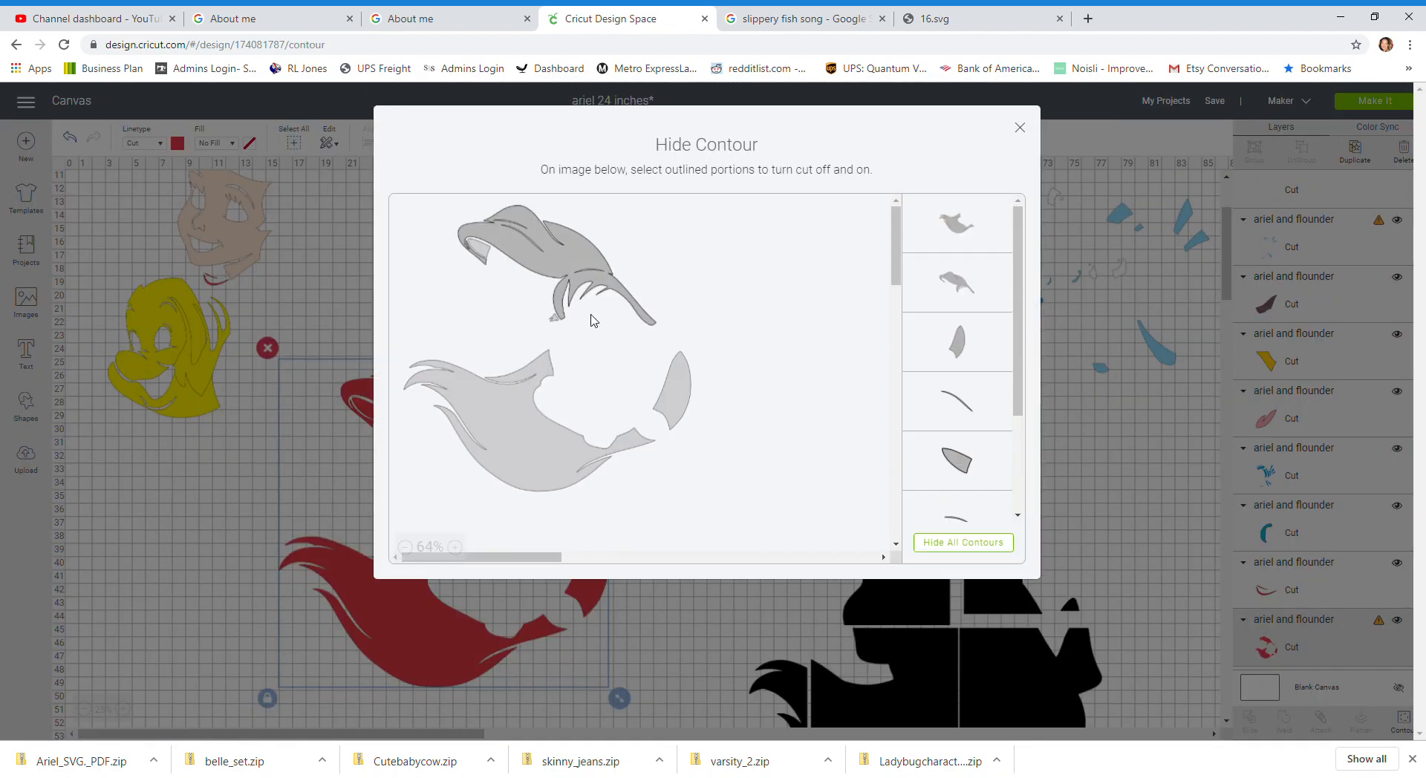
left_click(960, 542)
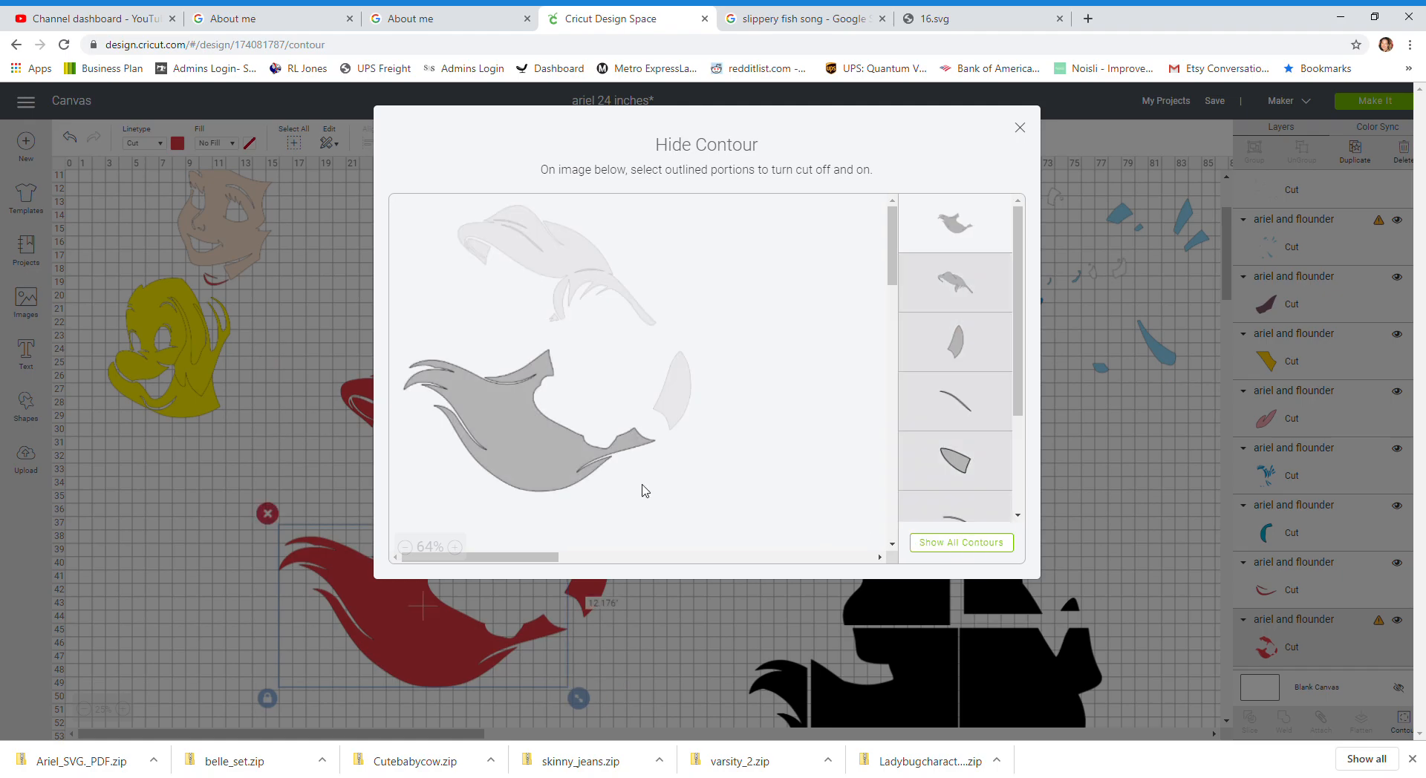
left_click(679, 394)
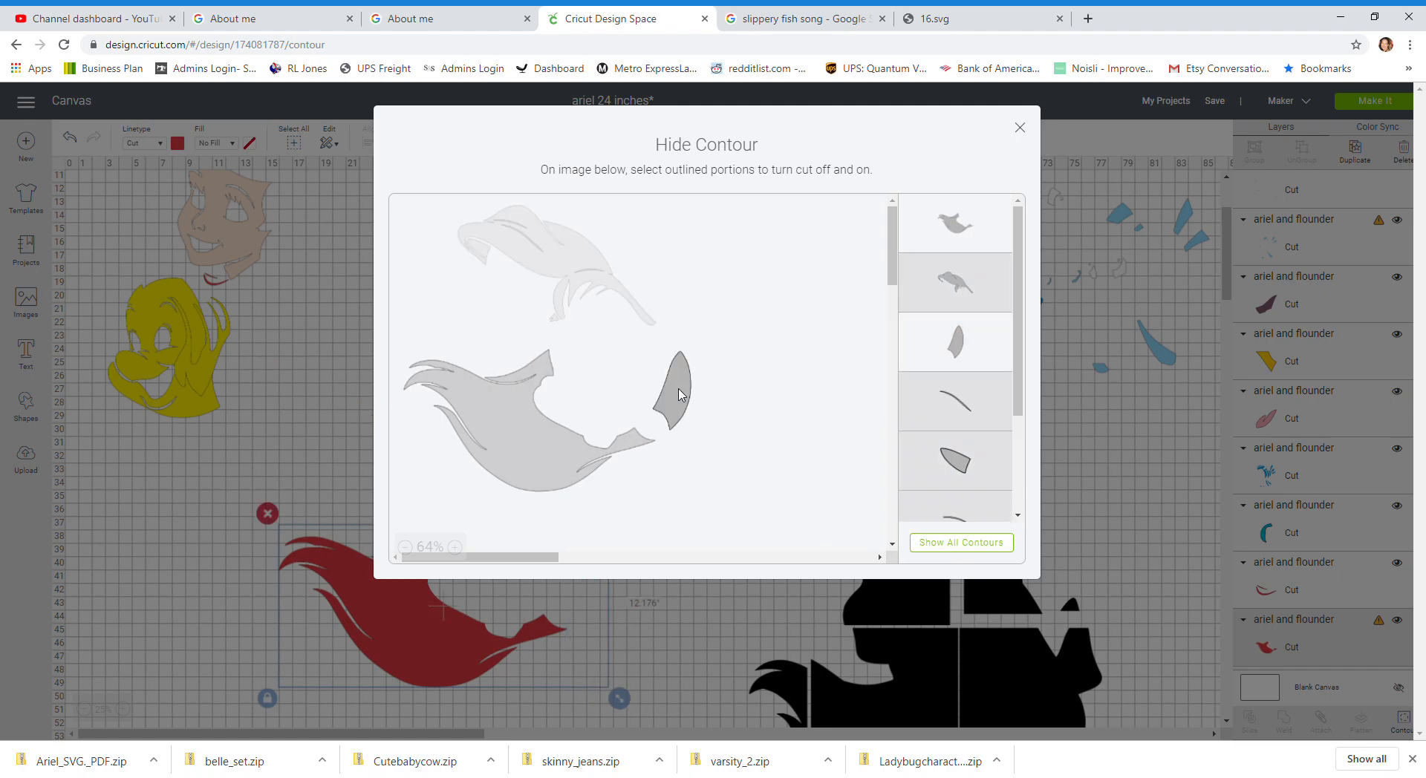
left_click(533, 467)
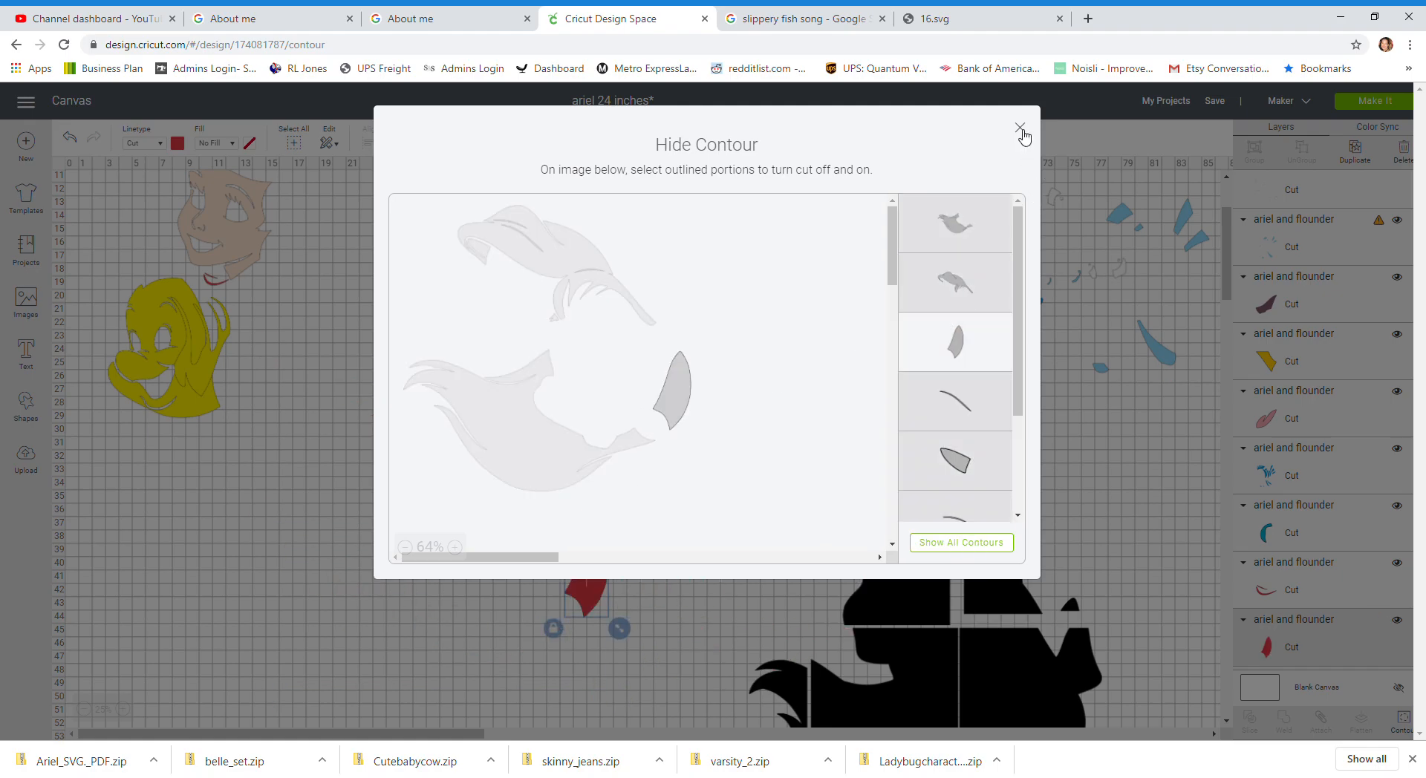
left_click(1020, 128)
left_click_drag(591, 592, 311, 350)
left_click_drag(737, 482, 419, 594)
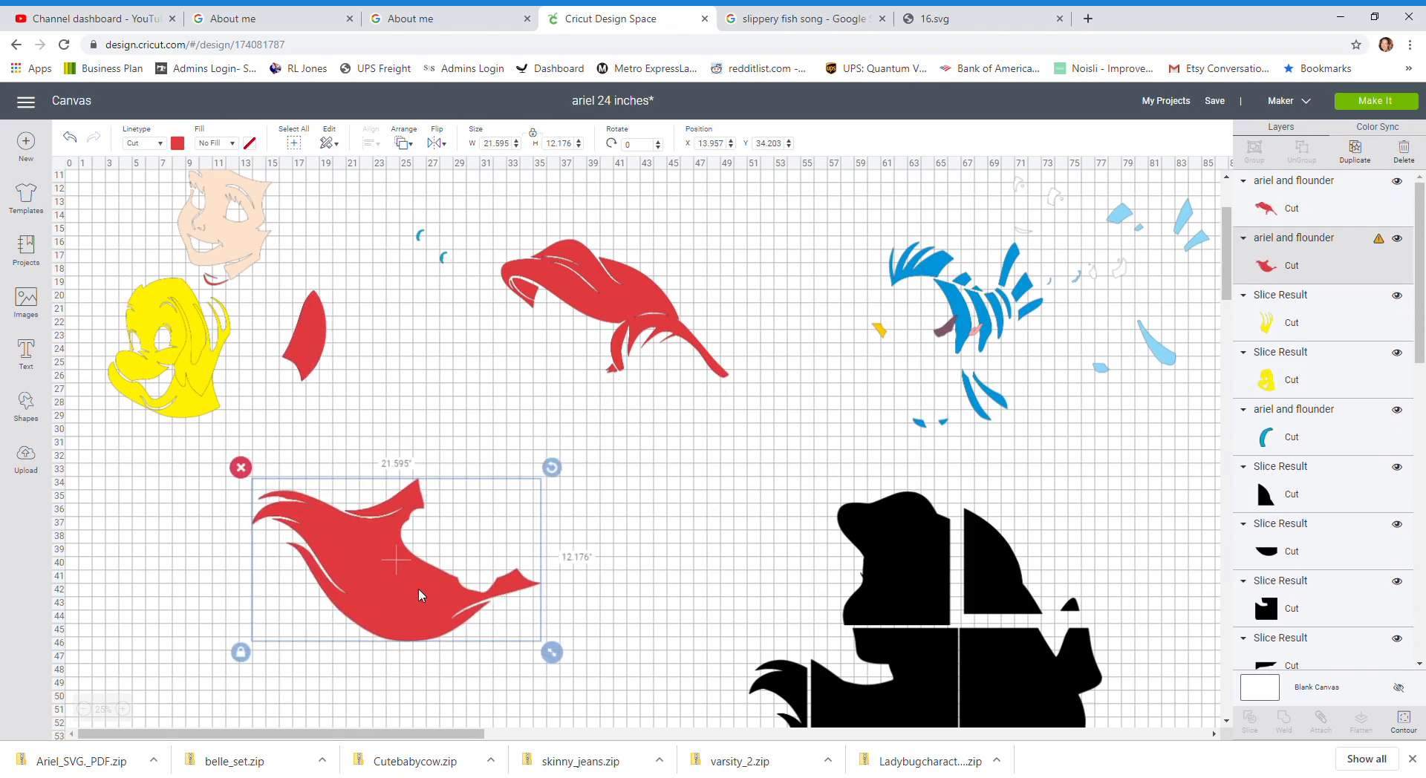
left_click_drag(600, 334, 603, 388)
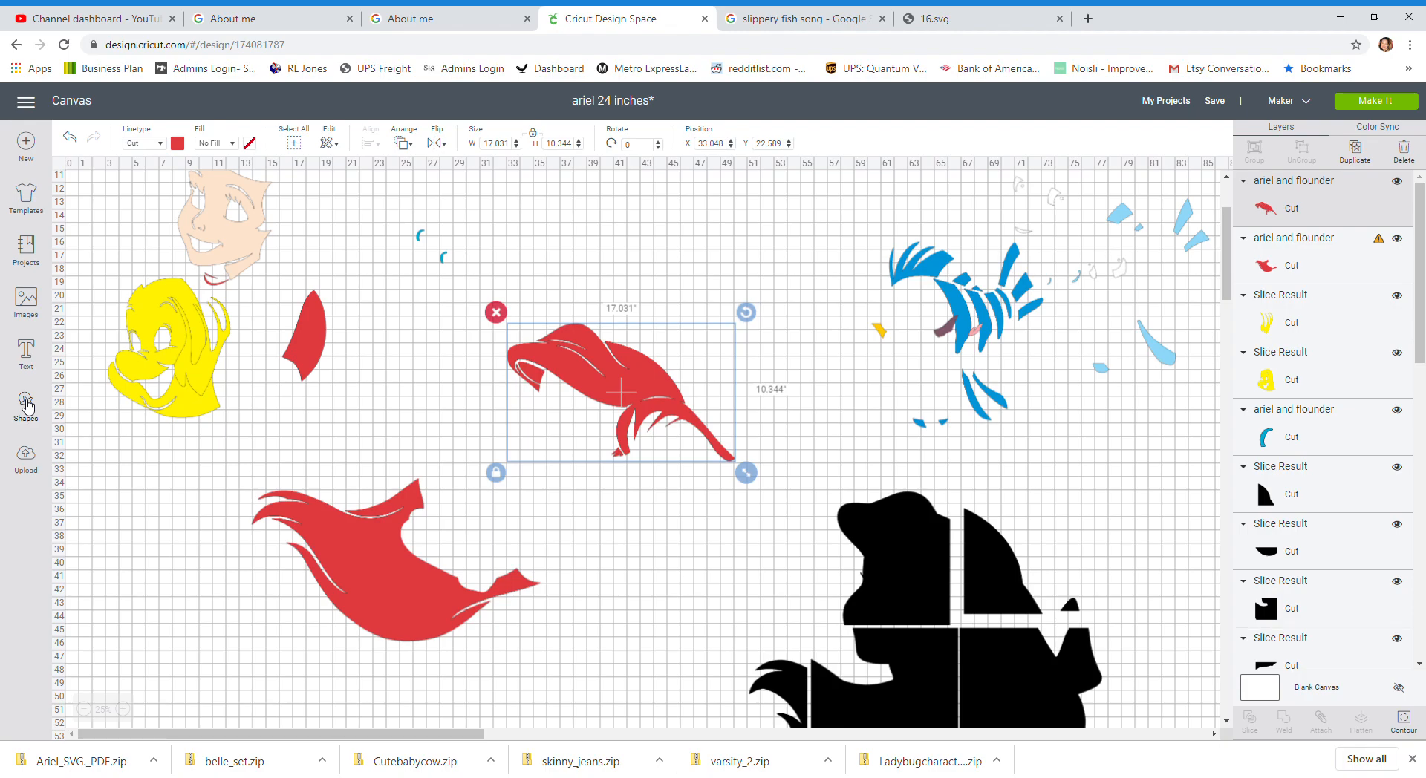
Step: Add a circle shape, size it to 11 by 11 inches, and place it over the upper red hair lock
left_click(27, 407)
left_click(137, 319)
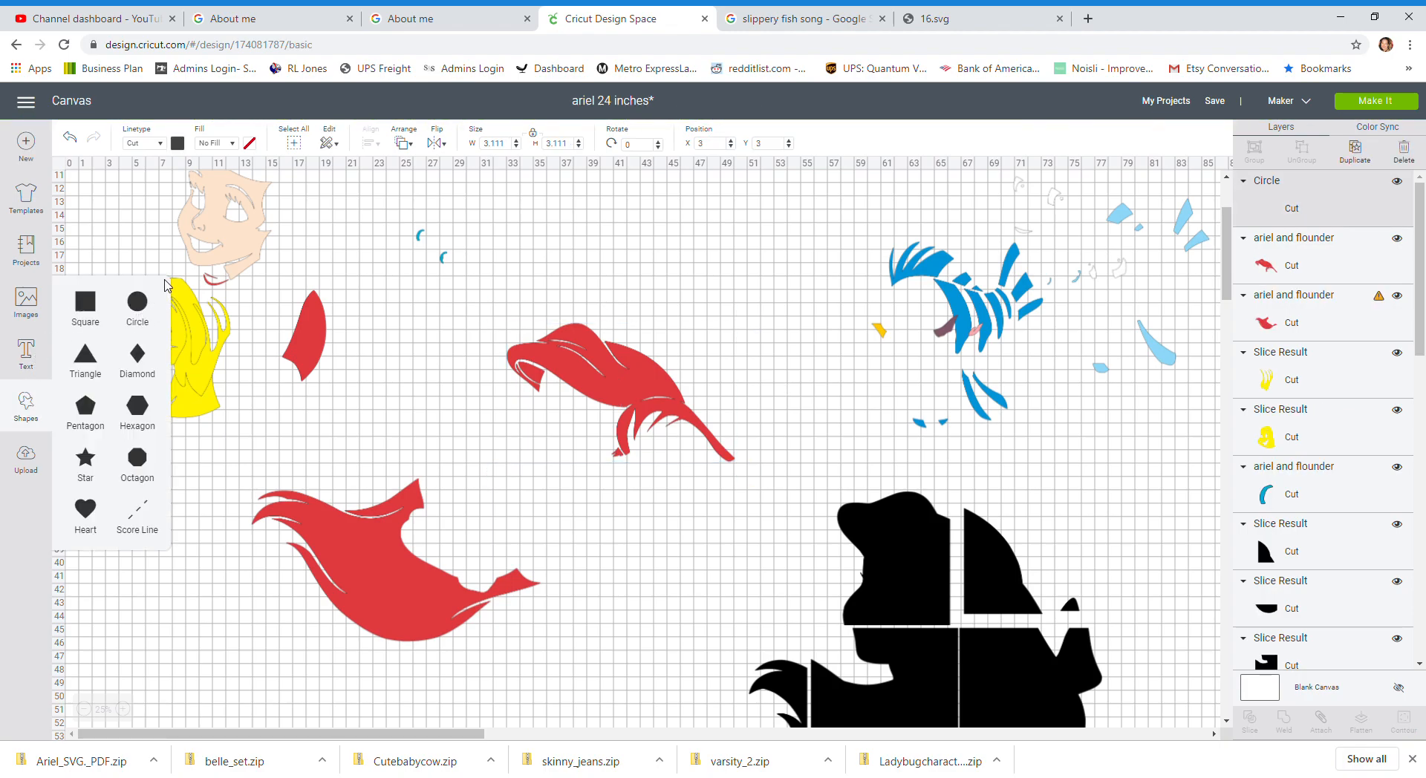
scroll(191, 235, "up", 3)
left_click(136, 240)
left_click_drag(136, 240, 493, 623)
left_click(511, 148)
type("11")
key("Tab")
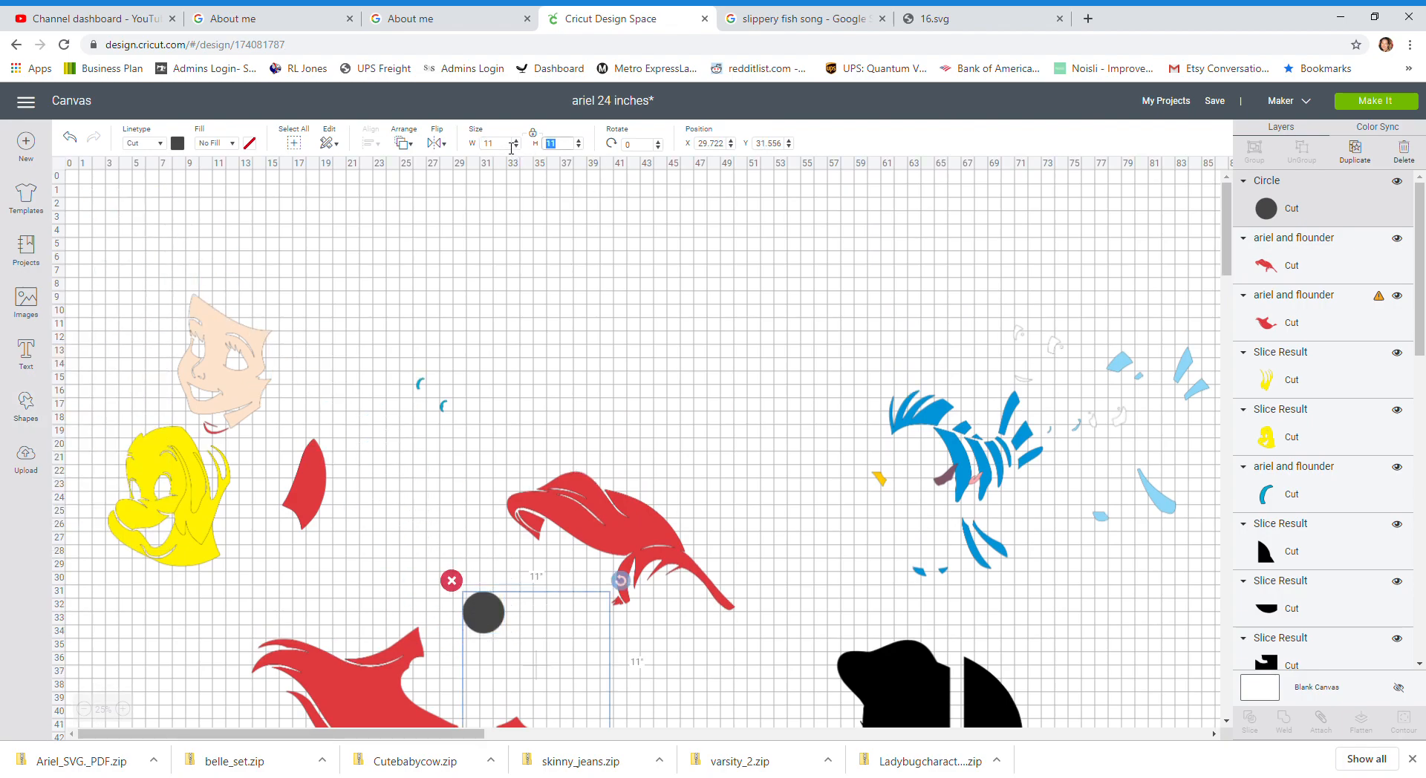
scroll(563, 438, "down", 5)
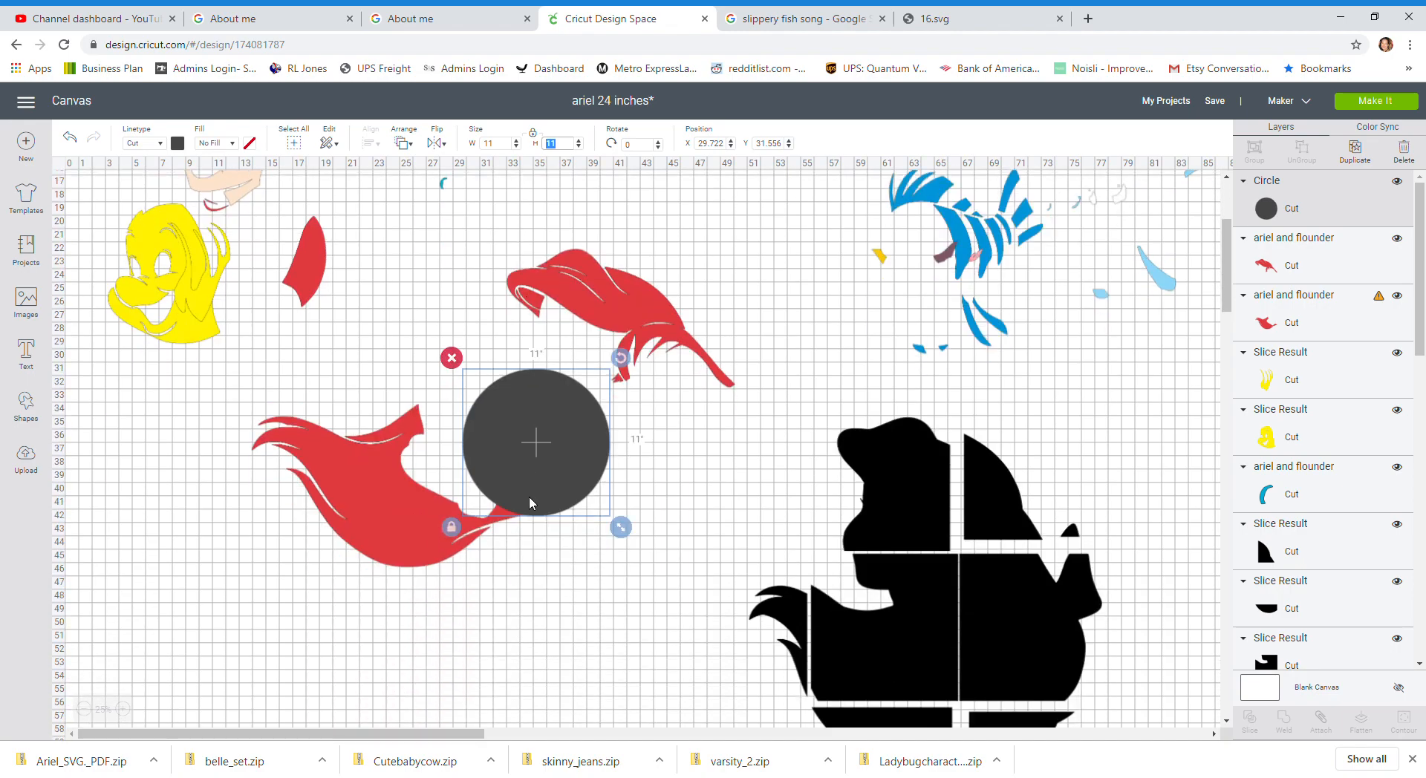
left_click_drag(563, 438, 685, 359)
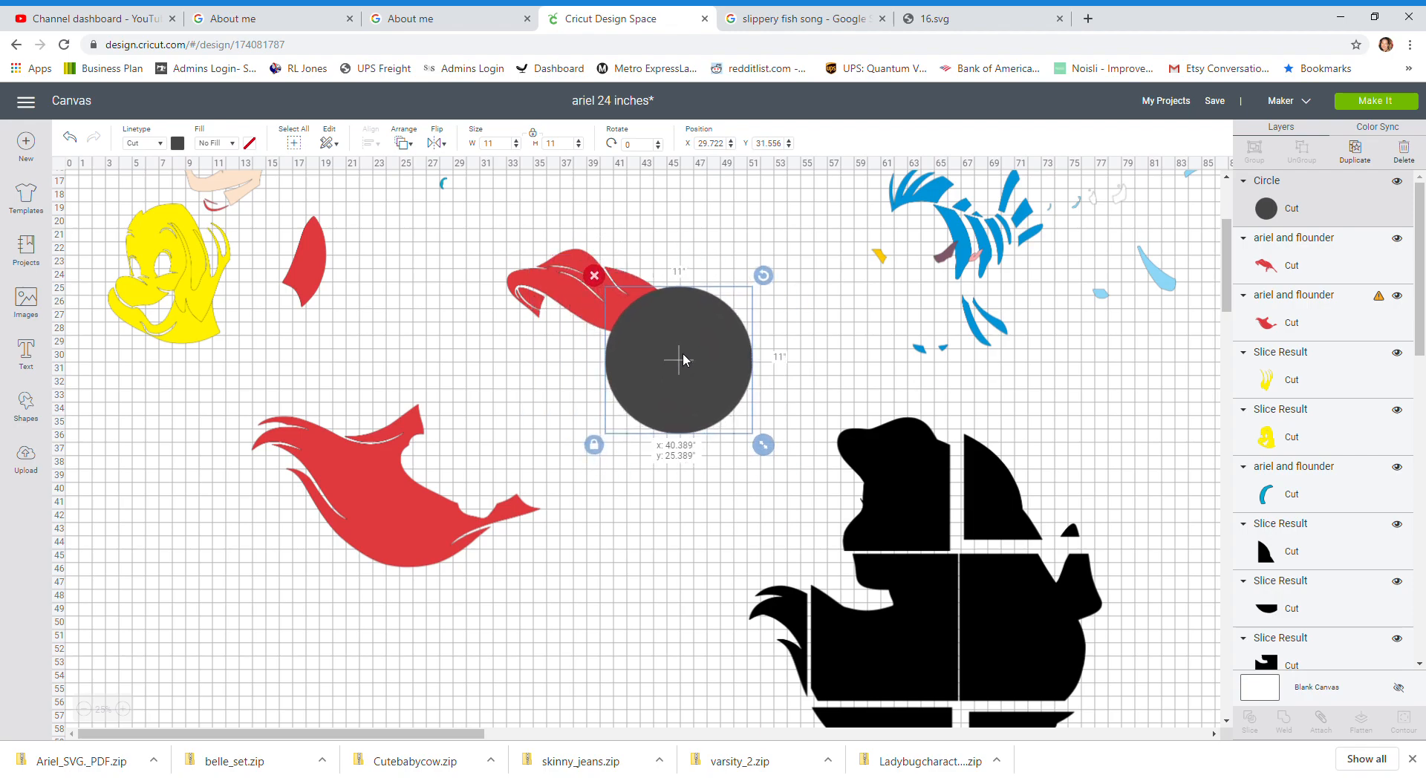
left_click_drag(685, 359, 675, 360)
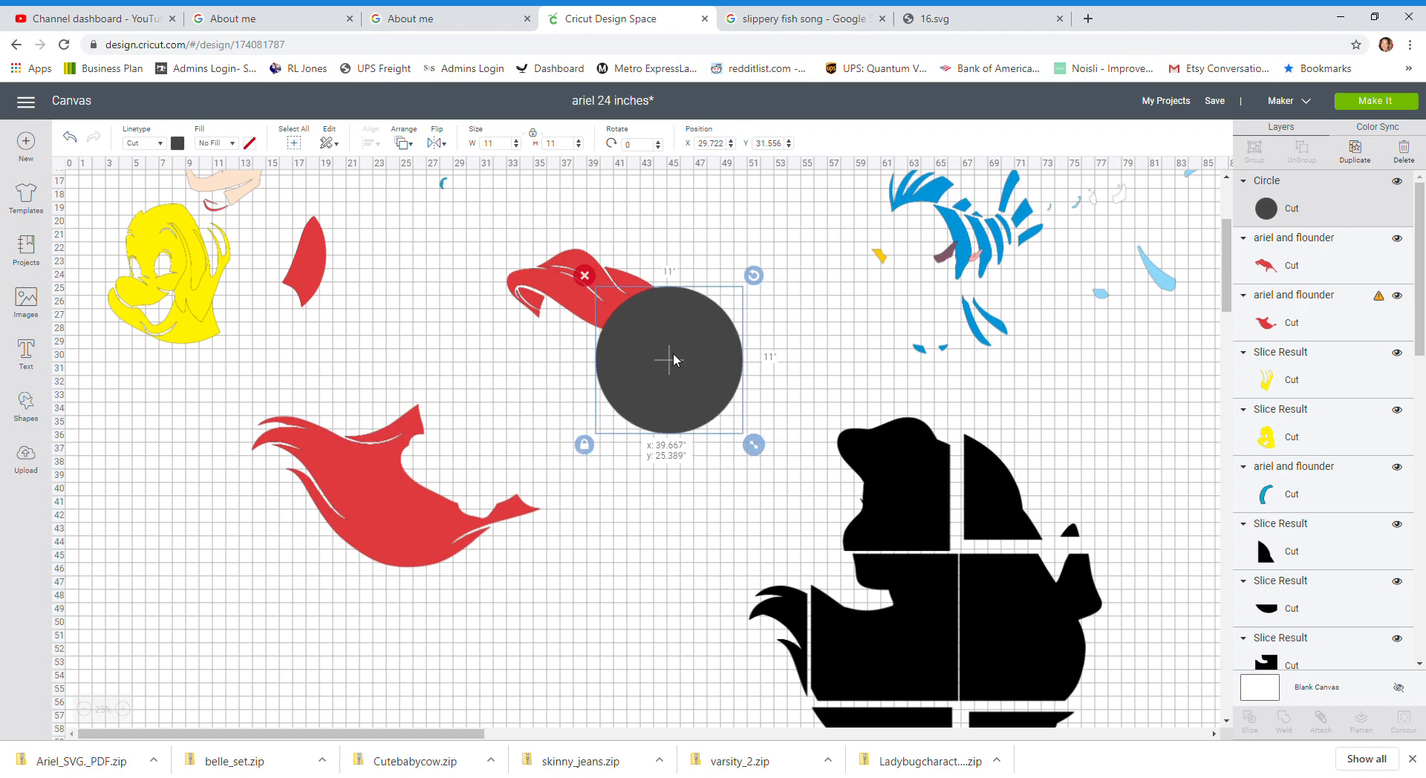
Step: Select the upper red hair lock together with the circle and slice them
left_click(512, 363)
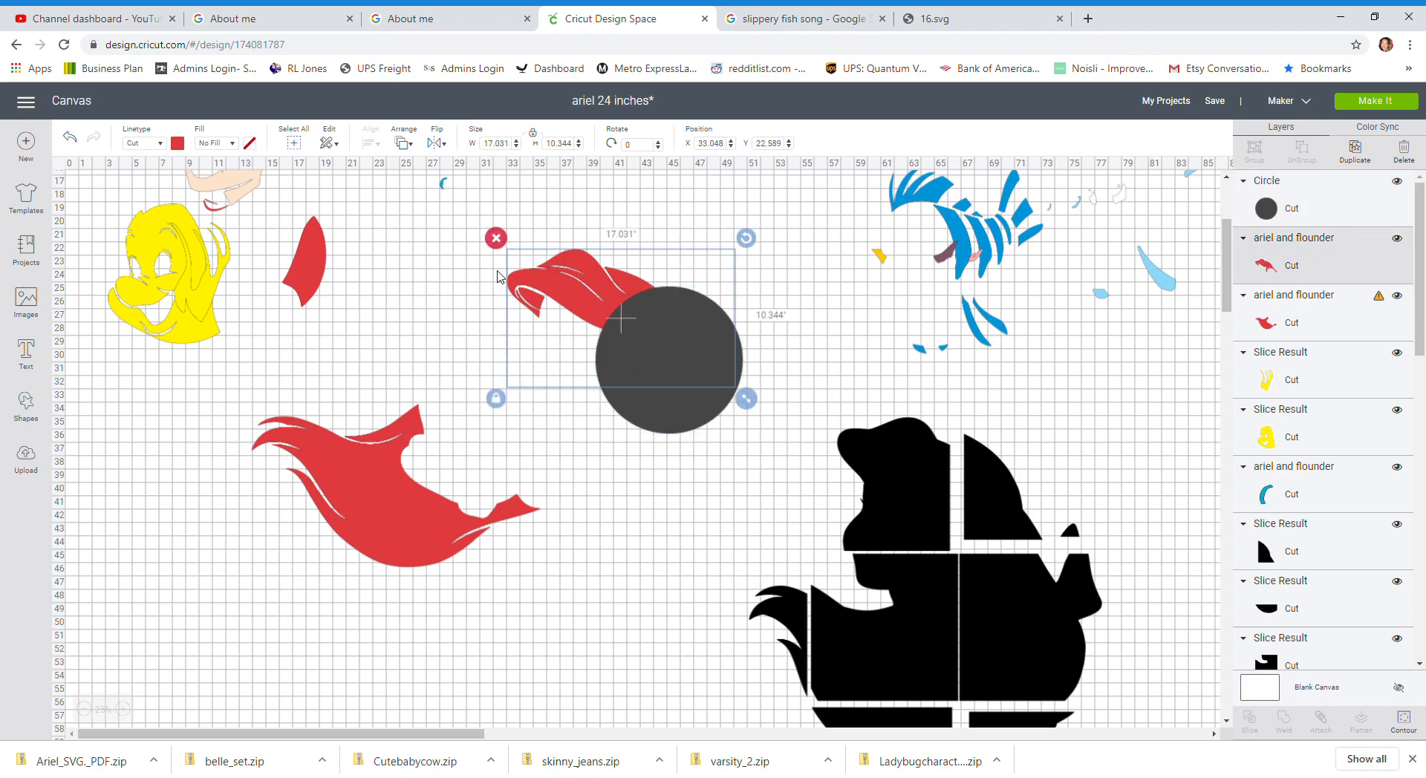
left_click(469, 273)
left_click_drag(470, 273, 745, 418)
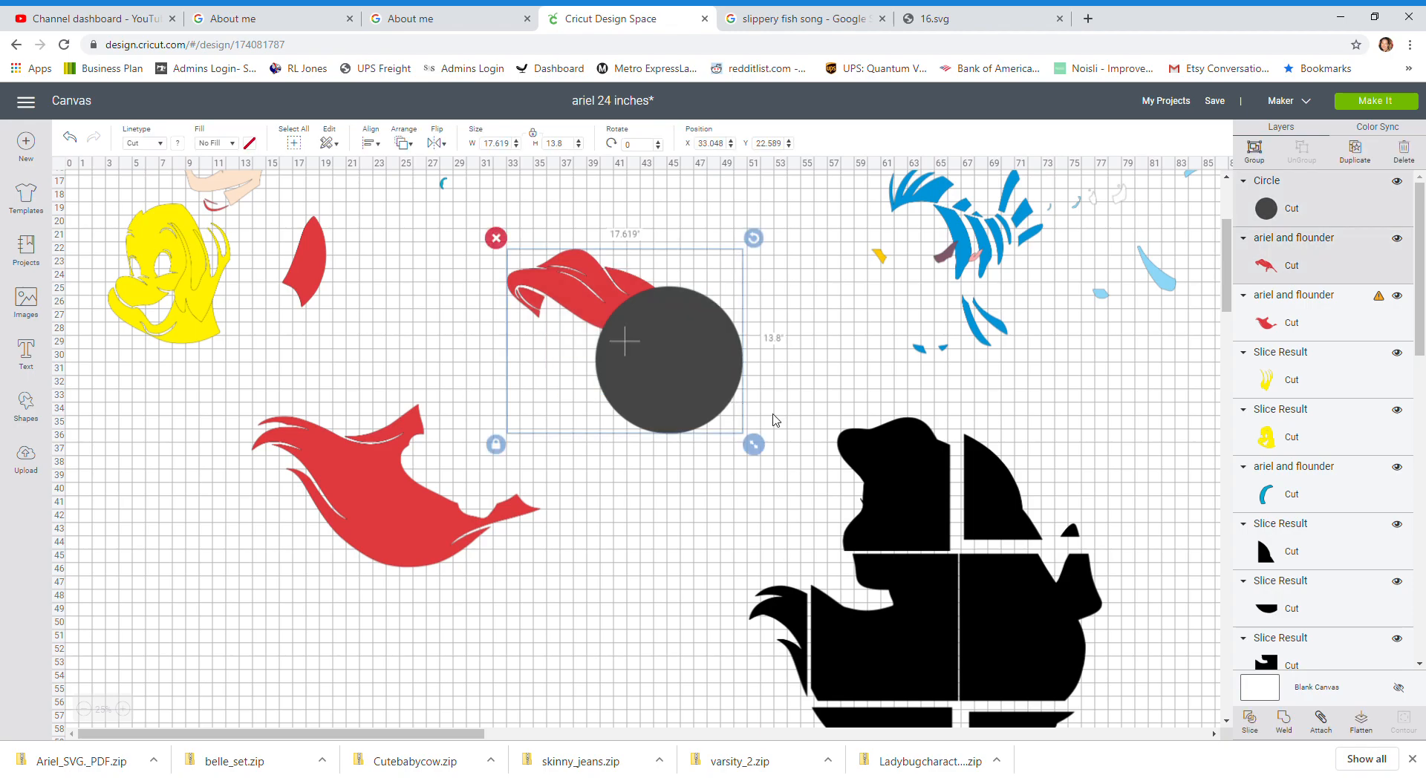
left_click(1247, 719)
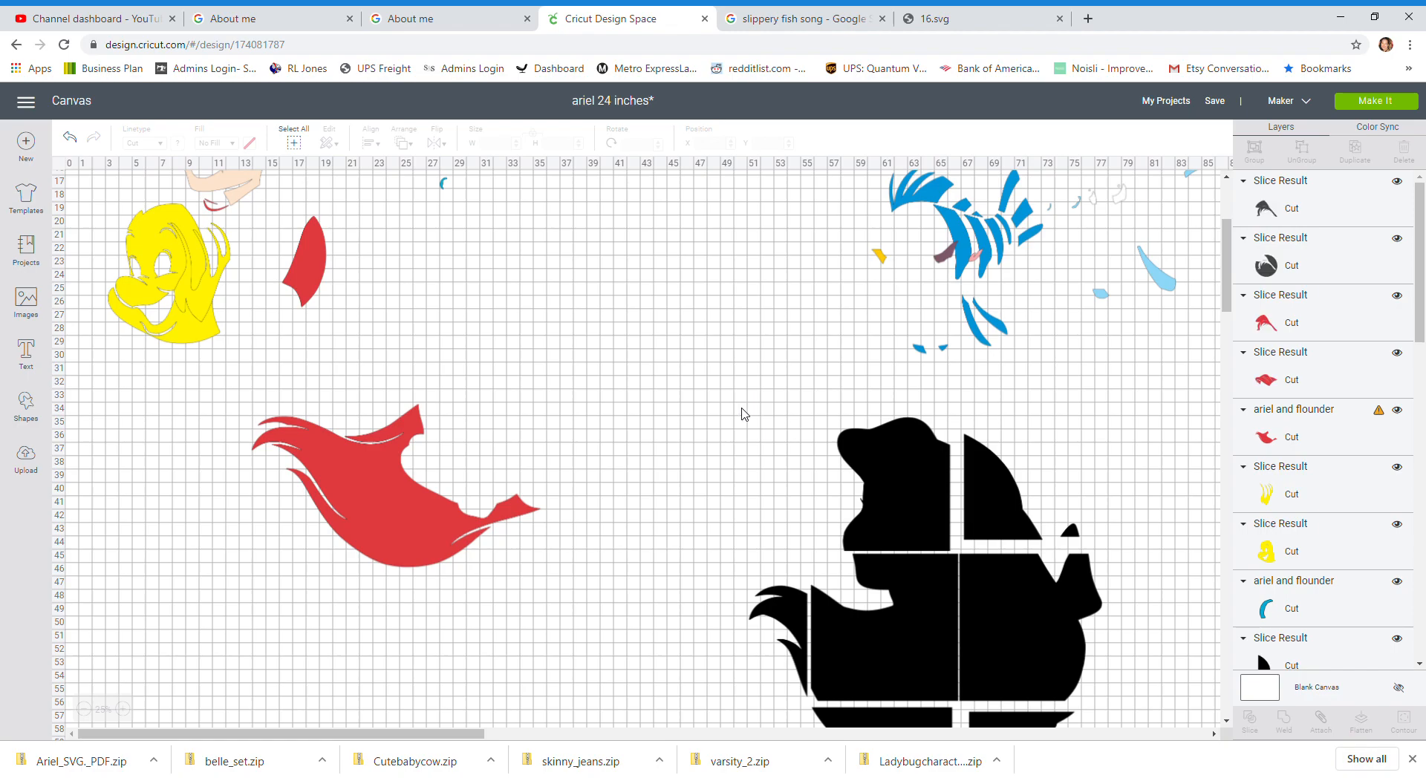
Step: Pull the circle slice pieces off the hair lock and delete the leftover circle piece
left_click_drag(716, 397, 697, 595)
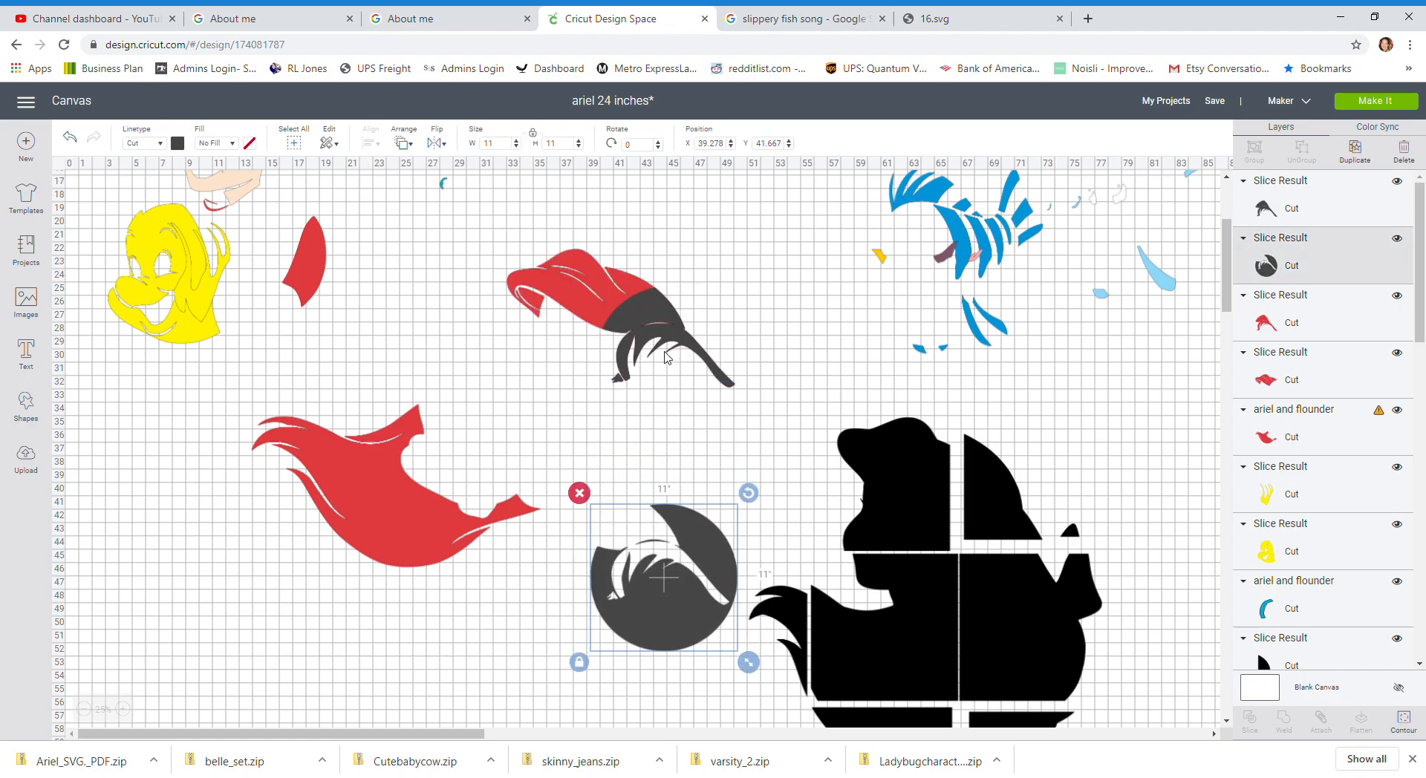
left_click_drag(656, 317, 598, 402)
left_click(538, 369)
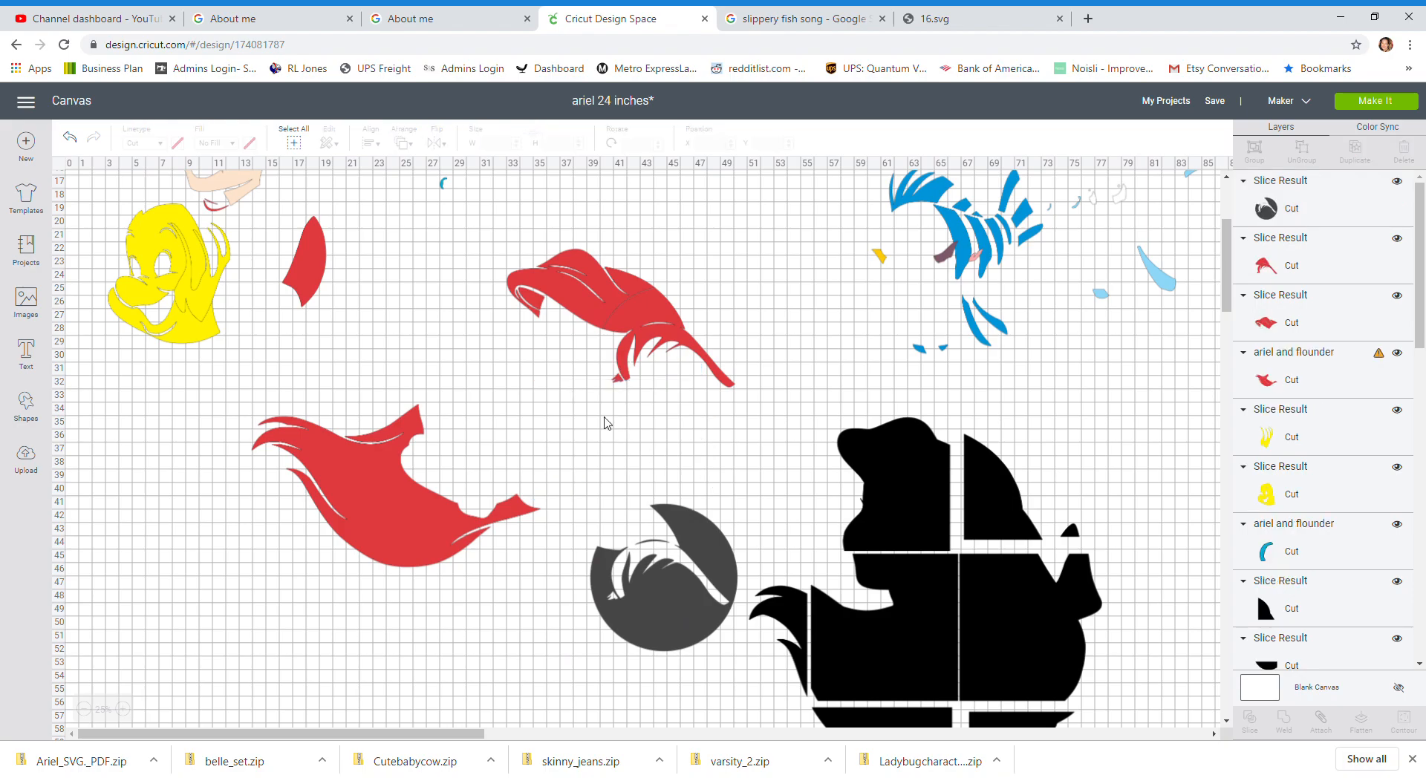
left_click(677, 568)
key("Delete")
Step: Pull the lower sliced hair section away to inspect the cut, then return it to its place
left_click_drag(651, 310, 635, 395)
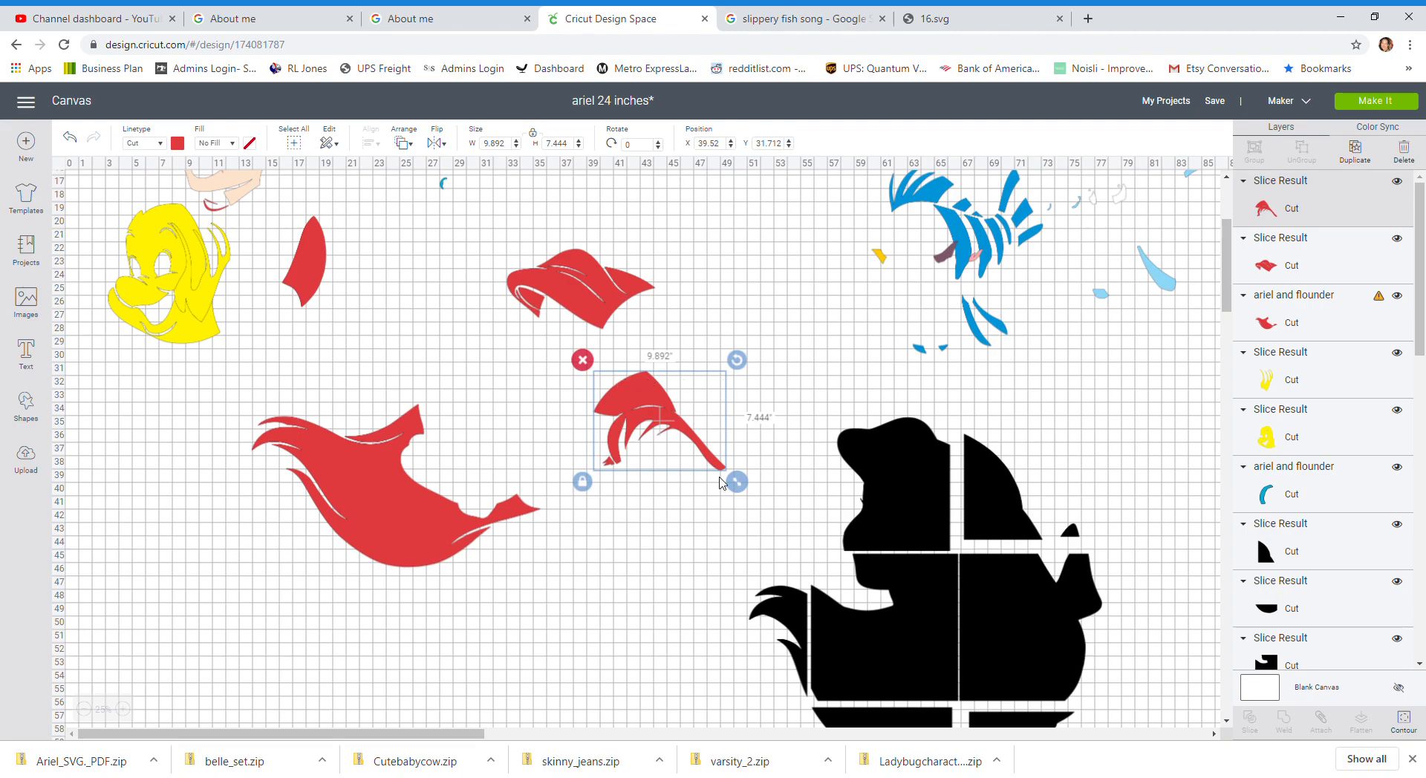
left_click(560, 277)
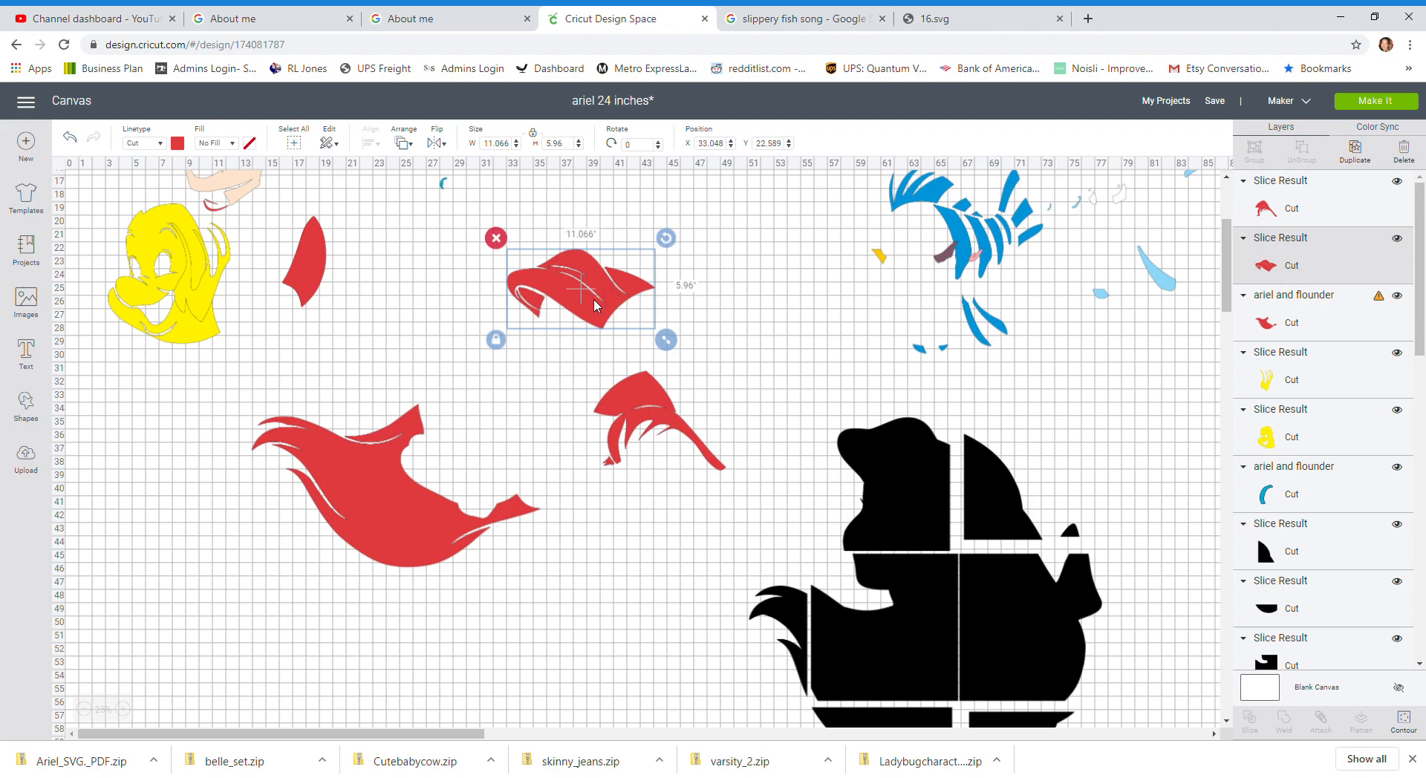
left_click_drag(634, 407, 635, 301)
Step: Add a square sized 11.5 by 11.5 inches and rotate it about 53° over the large red hair piece
left_click(382, 517)
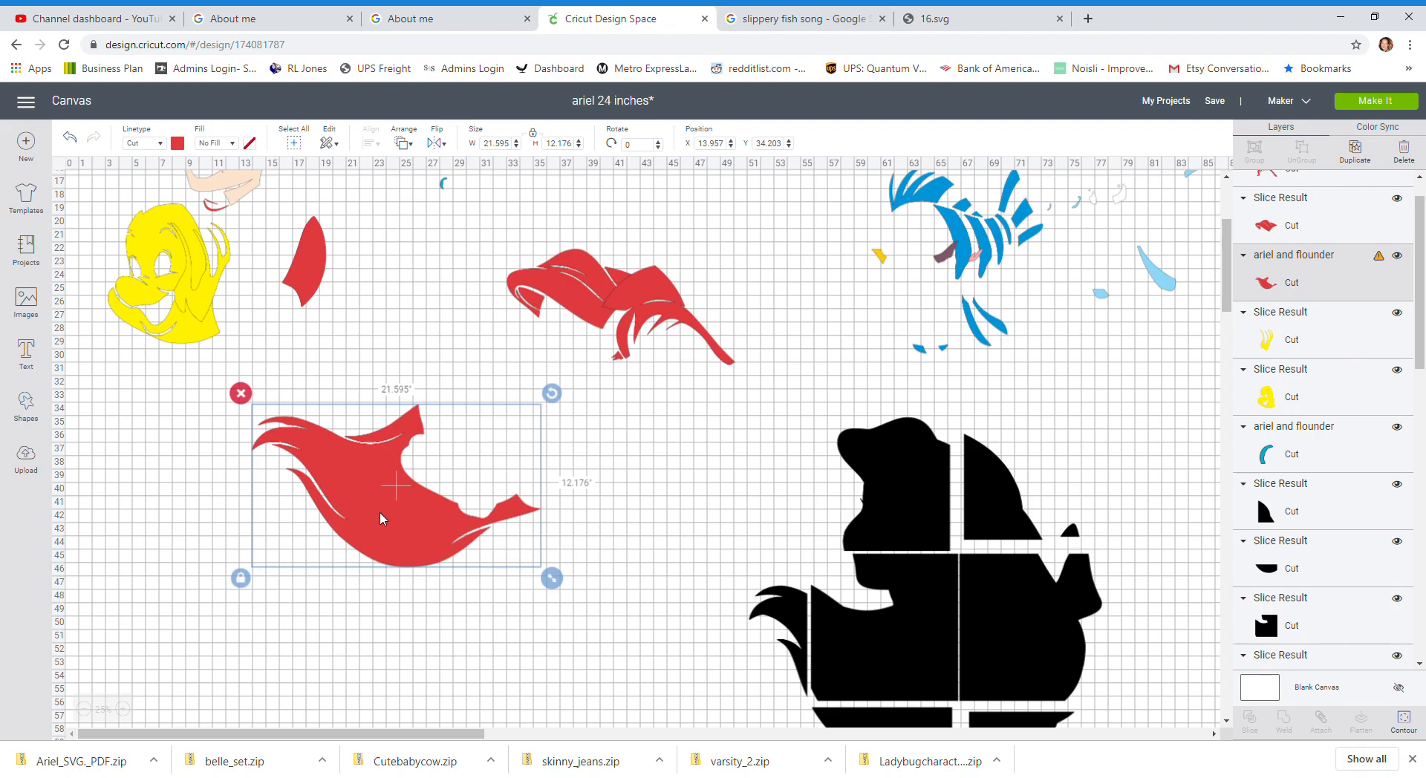
left_click(26, 404)
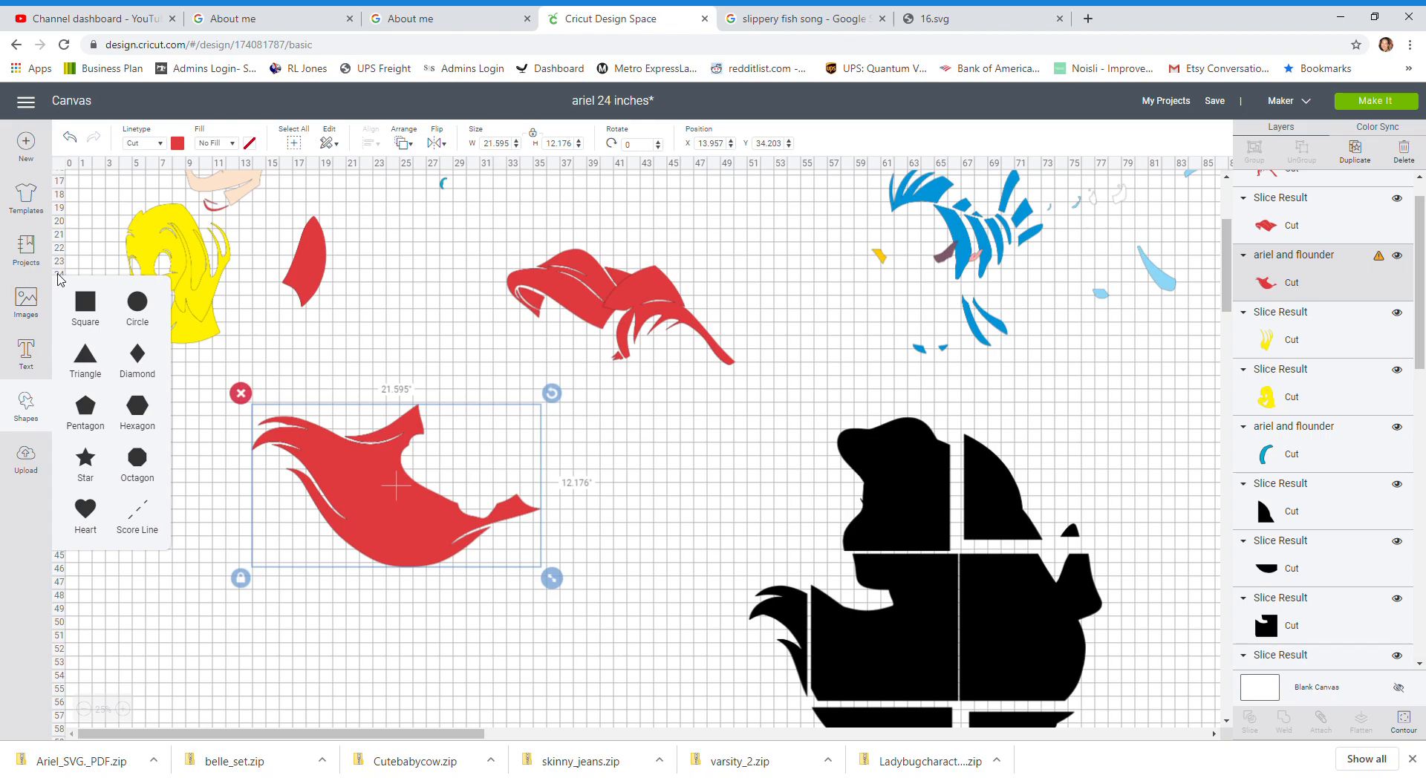
left_click(83, 305)
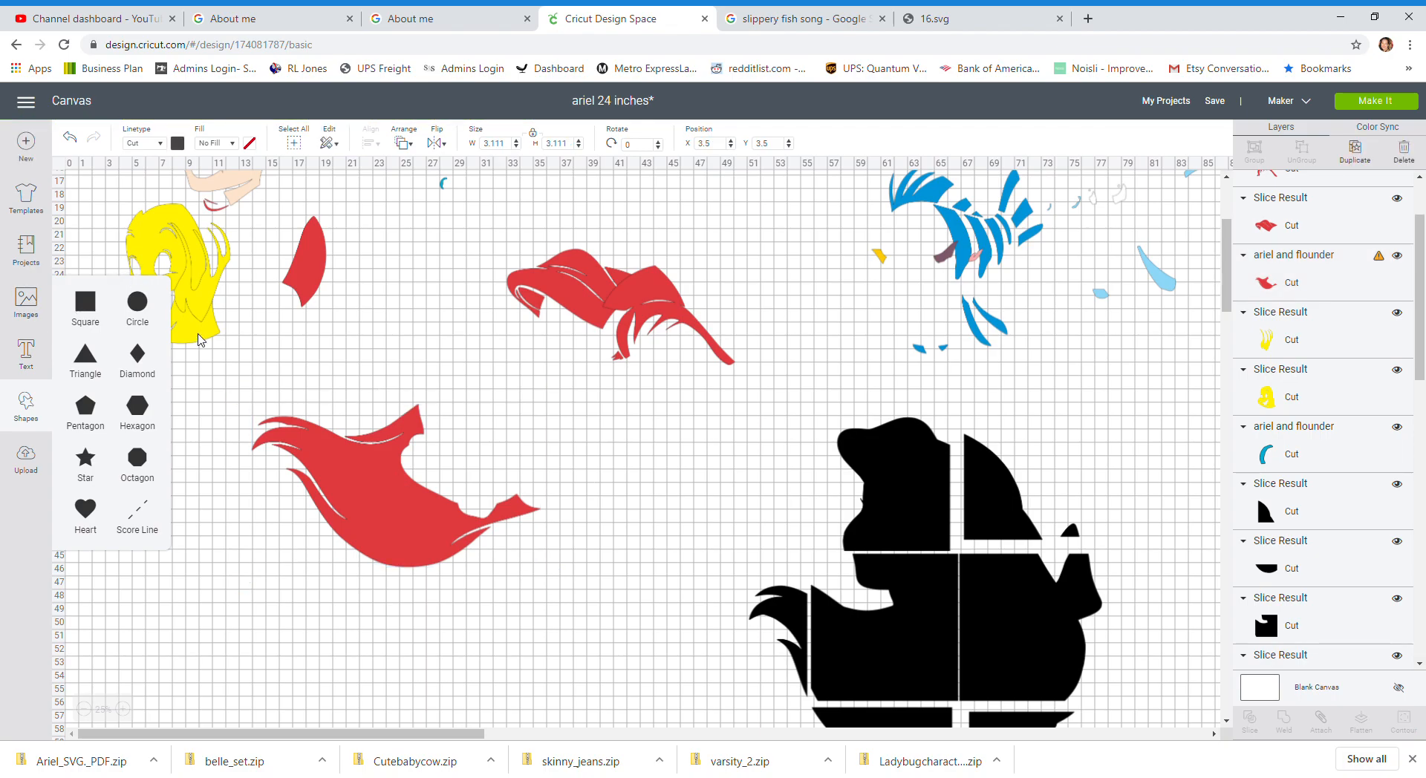
left_click_drag(130, 243, 511, 705)
scroll(478, 613, "down", 5)
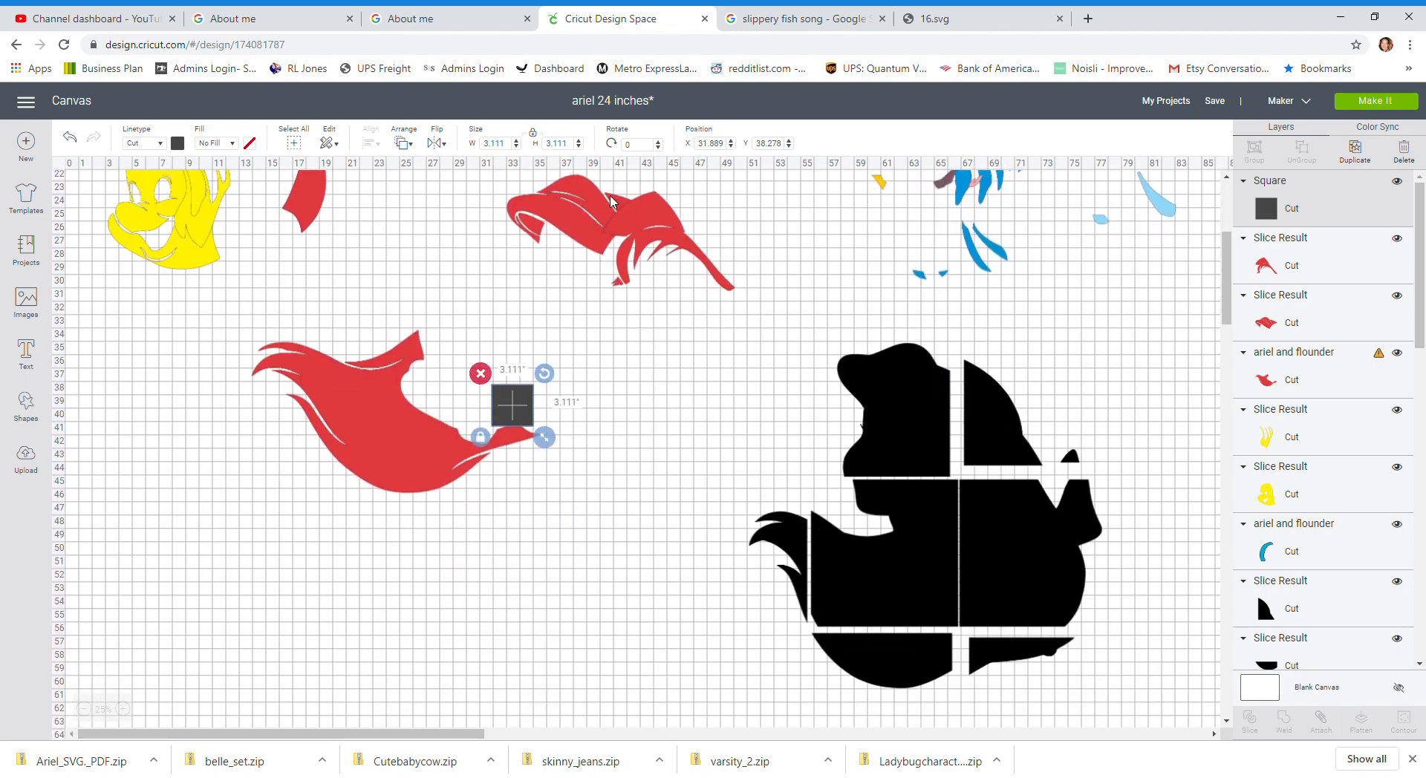
left_click(517, 147)
type("11.5")
key("Tab")
left_click_drag(599, 448, 492, 438)
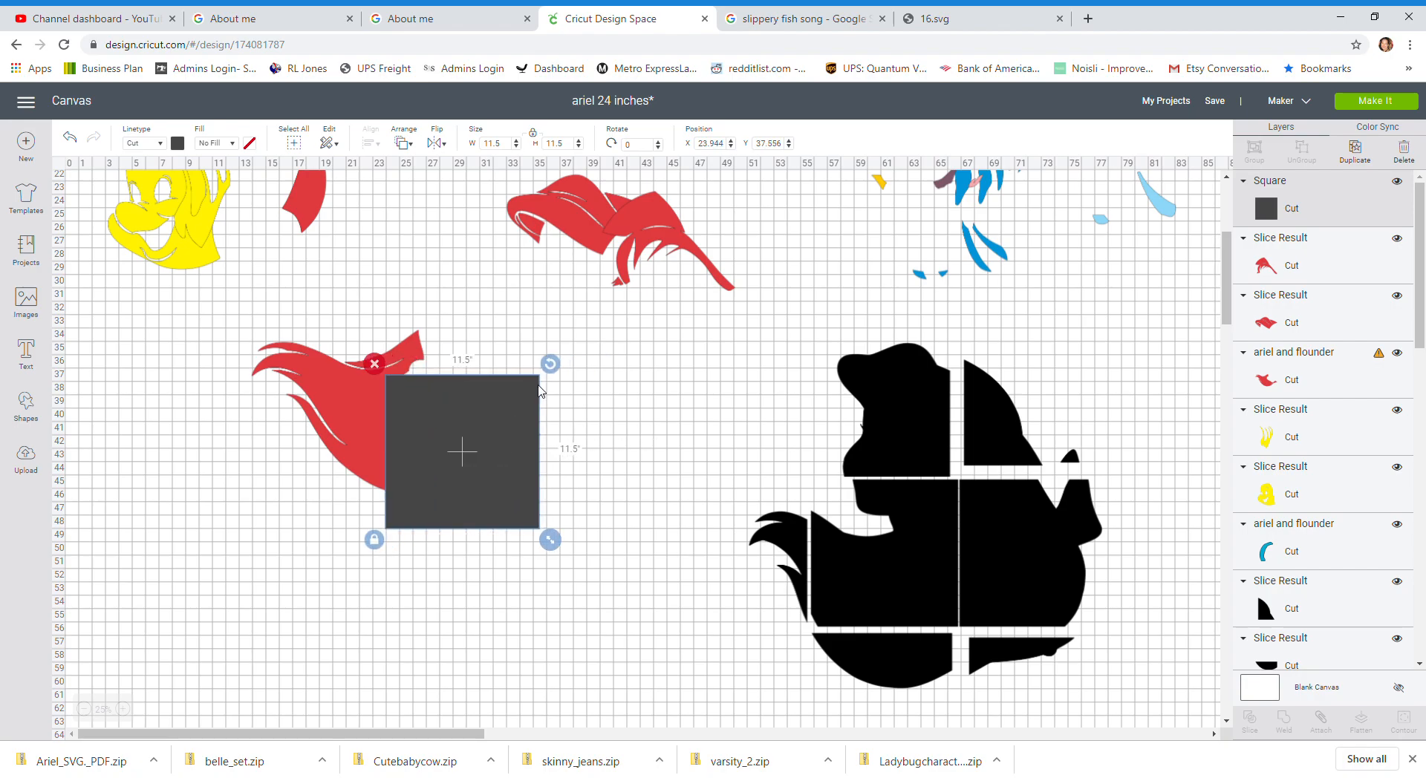
left_click_drag(552, 365, 479, 487)
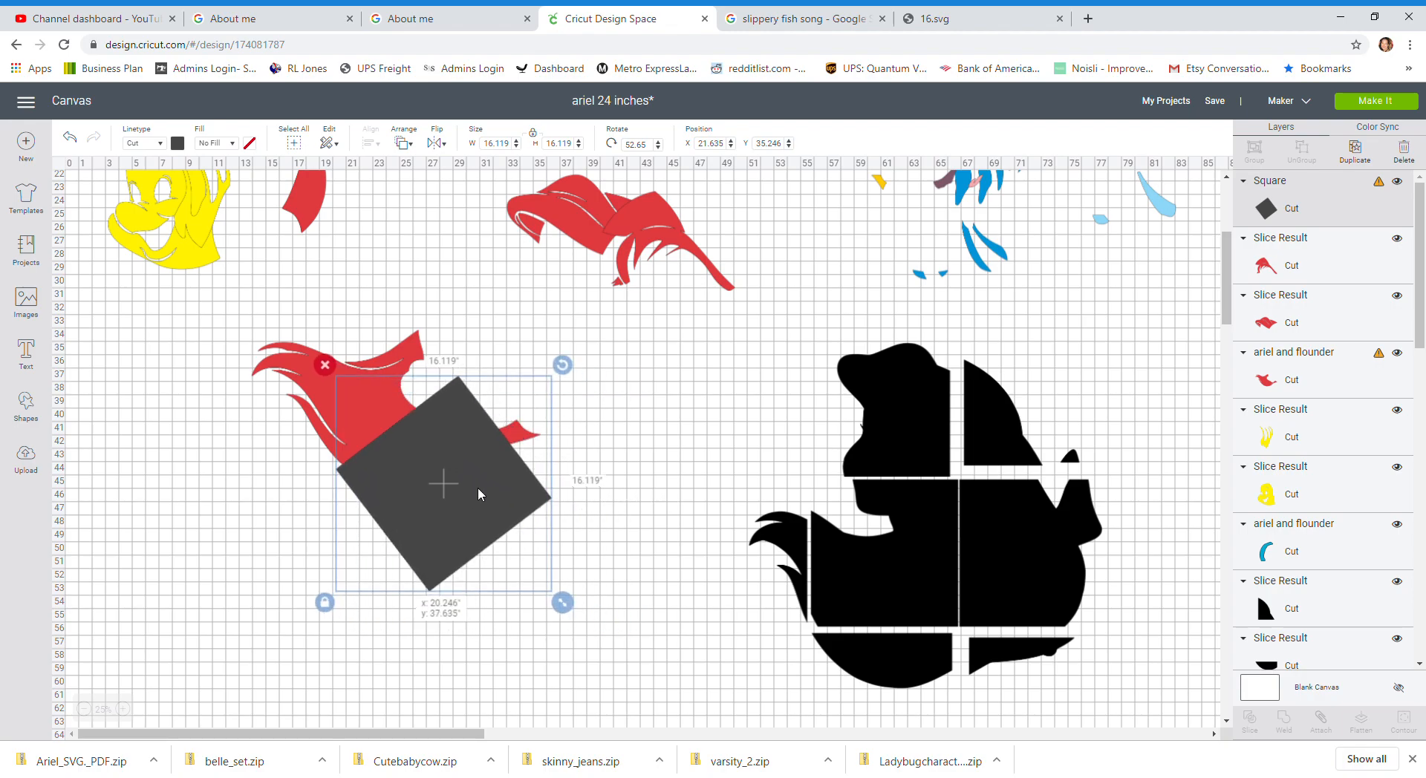
Step: Bring the large red hair piece in front of the square and rotate the square about 31° under its tip
left_click(309, 367)
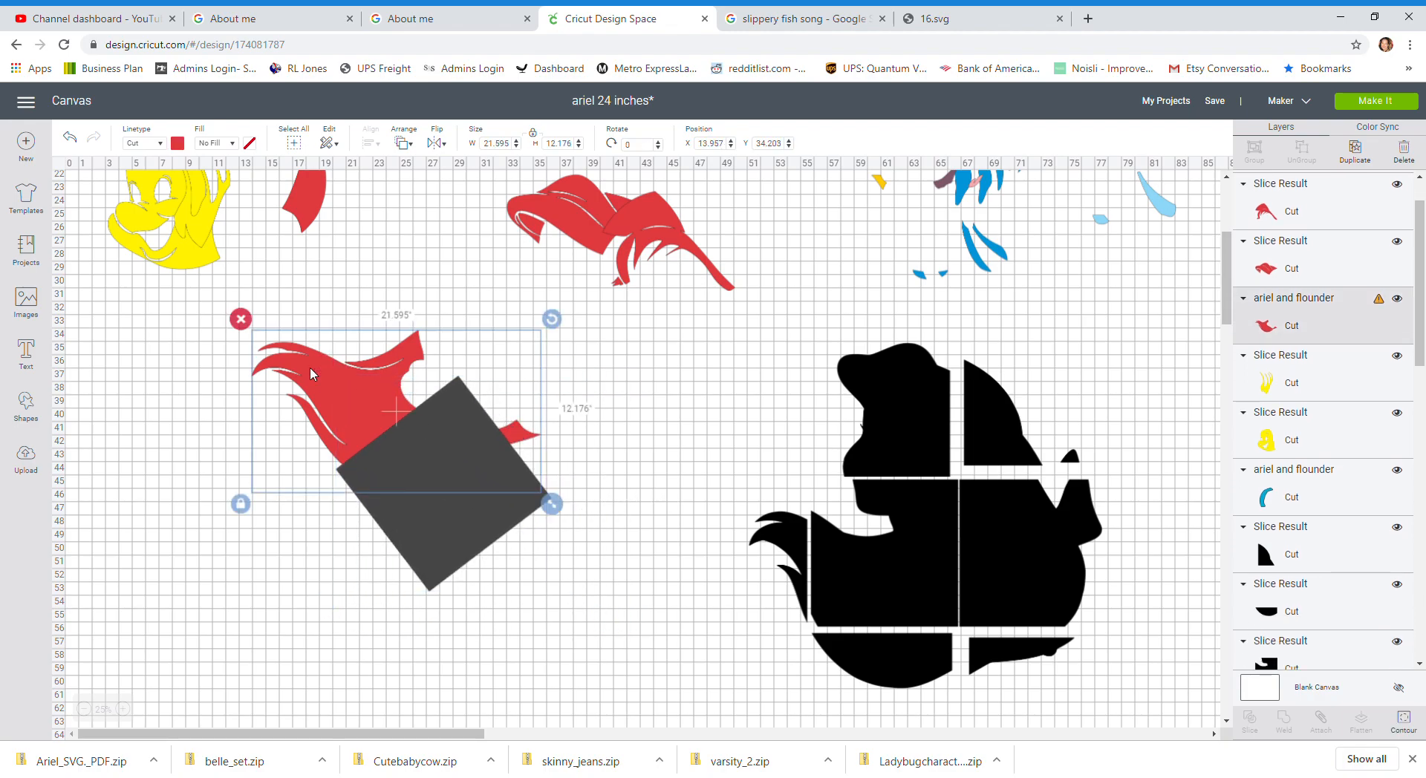
left_click(403, 149)
left_click(430, 243)
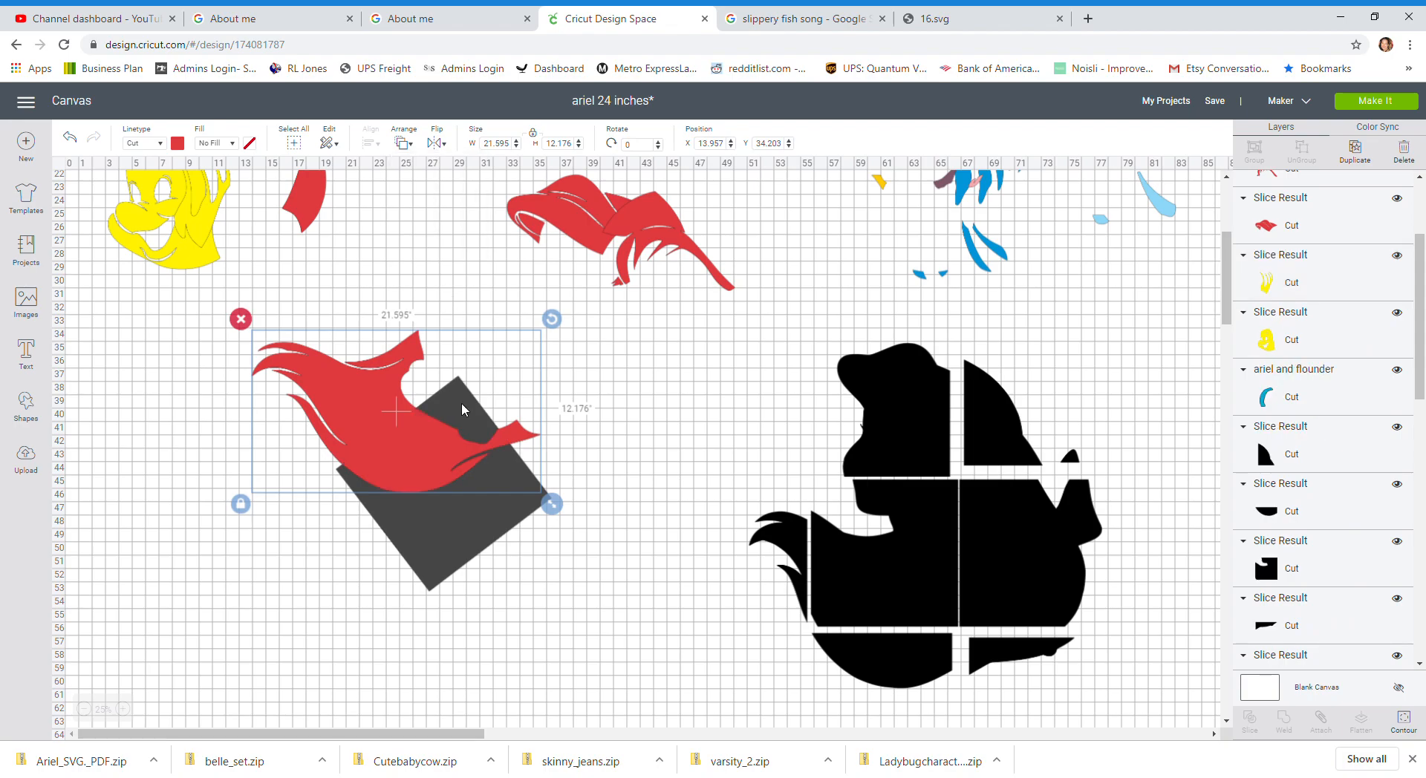
left_click_drag(478, 524, 542, 467)
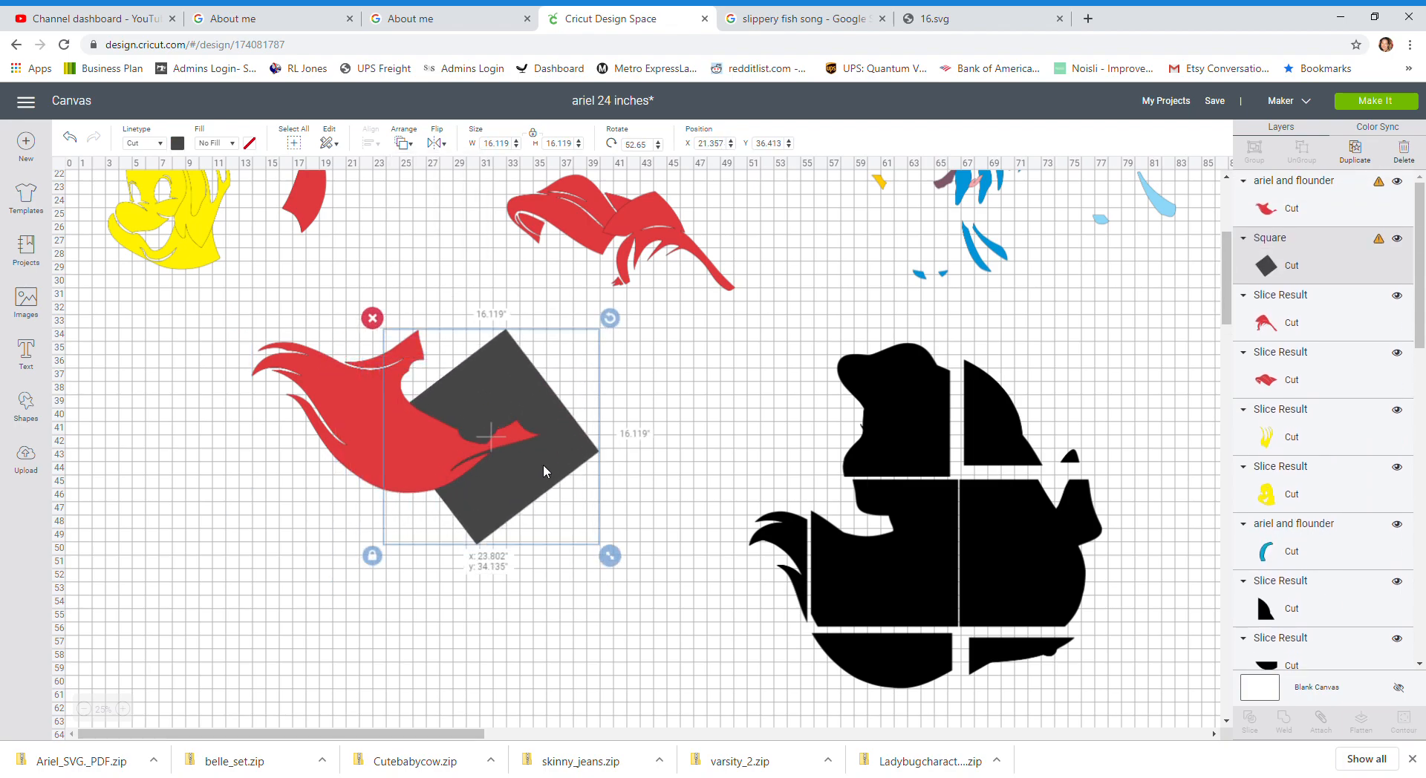
left_click_drag(605, 318, 558, 286)
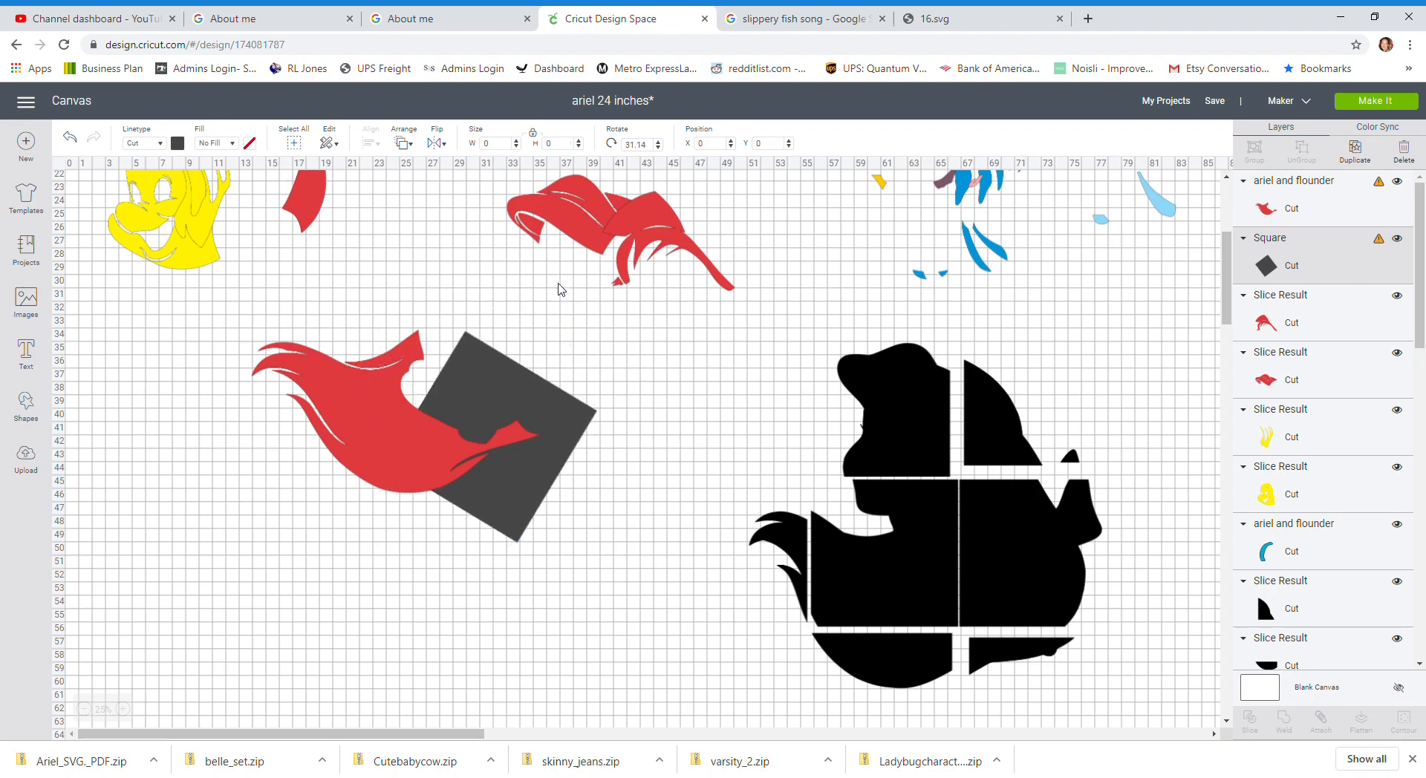
left_click_drag(484, 493, 528, 462)
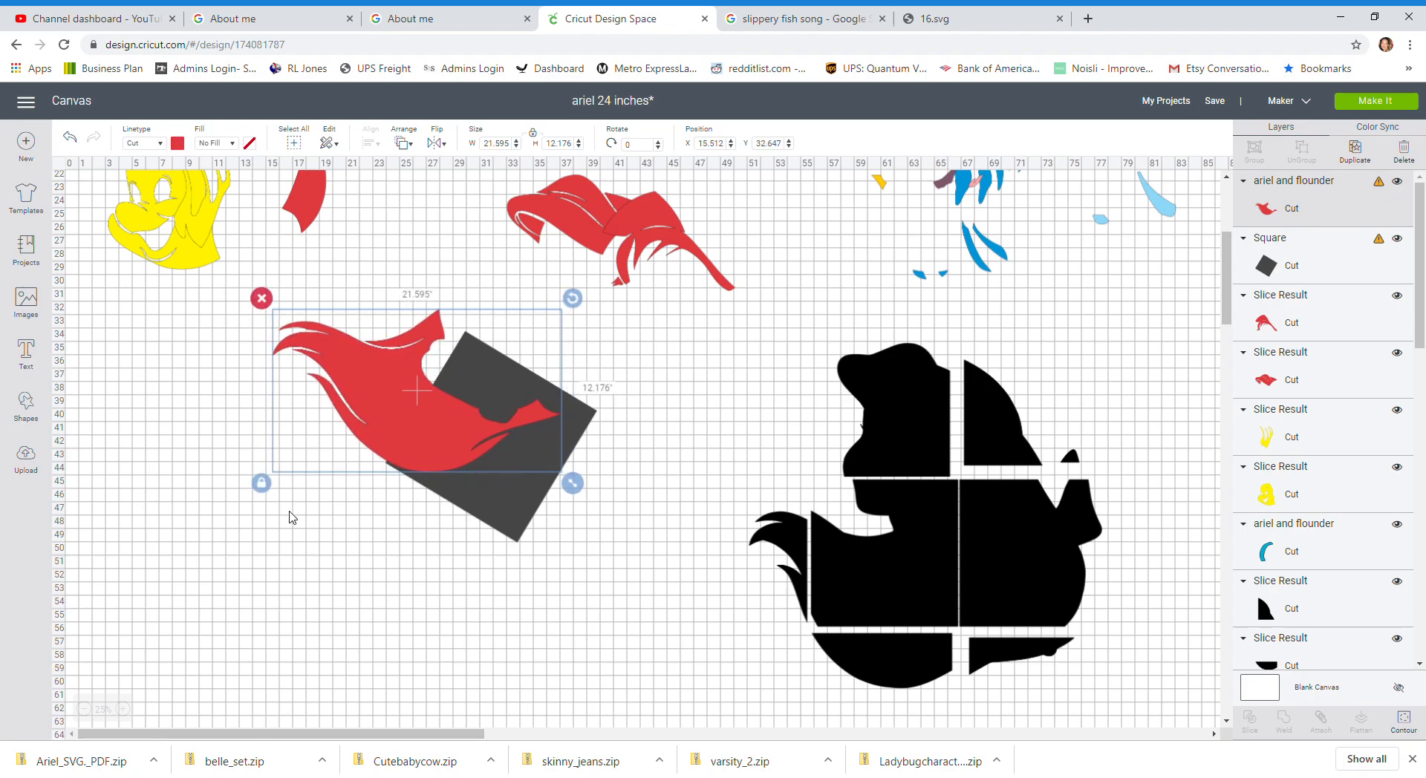
Step: Slice the large red hair piece with the square, then undo the slice
left_click(418, 541)
left_click_drag(474, 551, 357, 371)
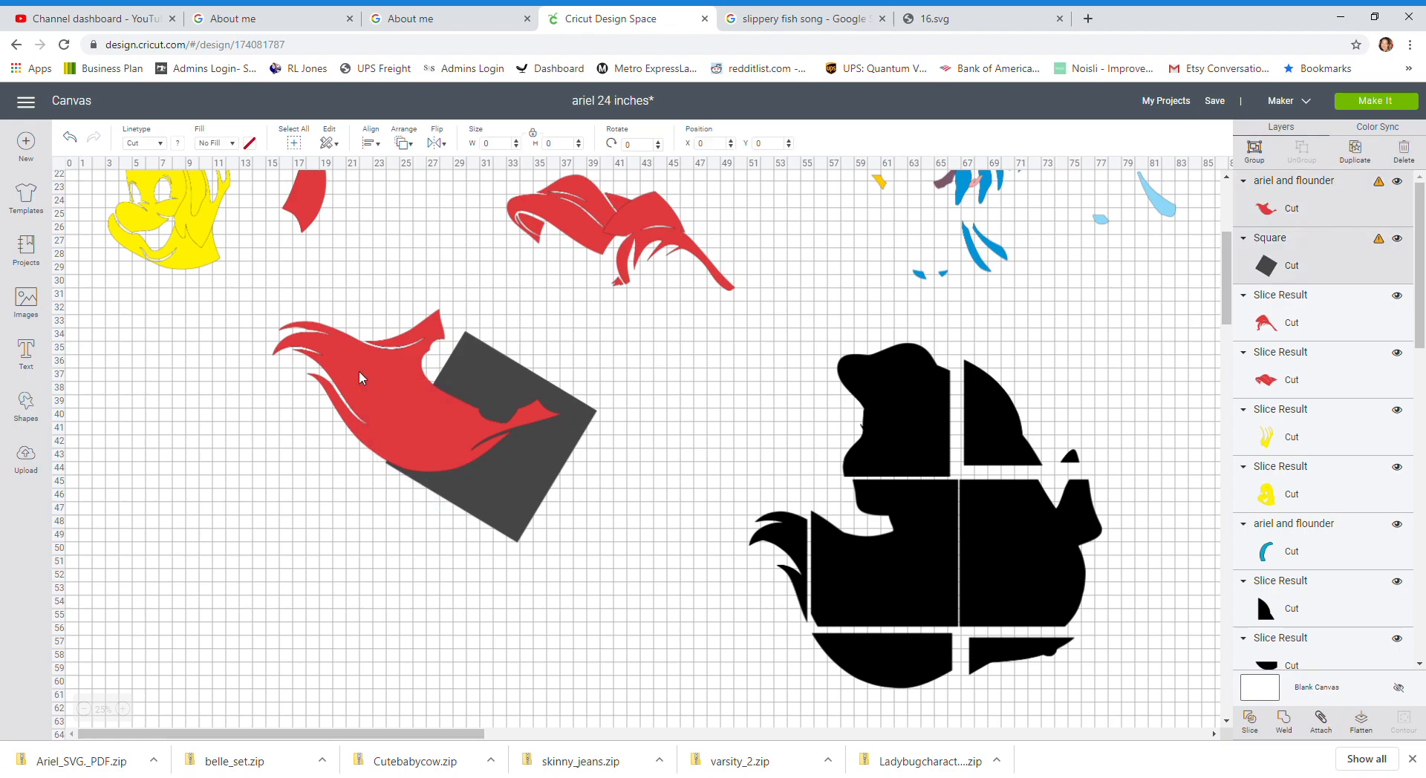
left_click(1251, 719)
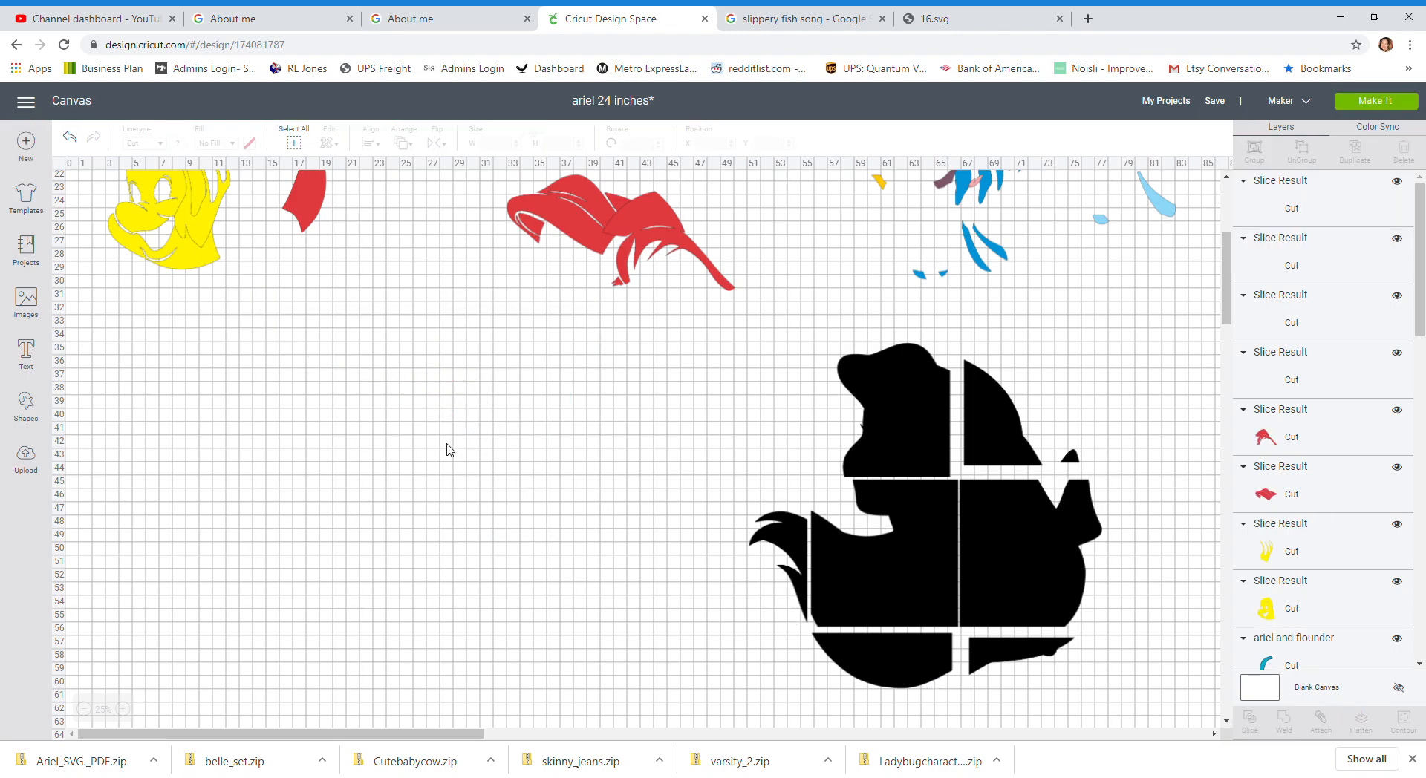
mouse_move(434, 426)
left_mouse_down()
mouse_move(416, 459)
mouse_move(440, 430)
left_mouse_up()
left_click(366, 372)
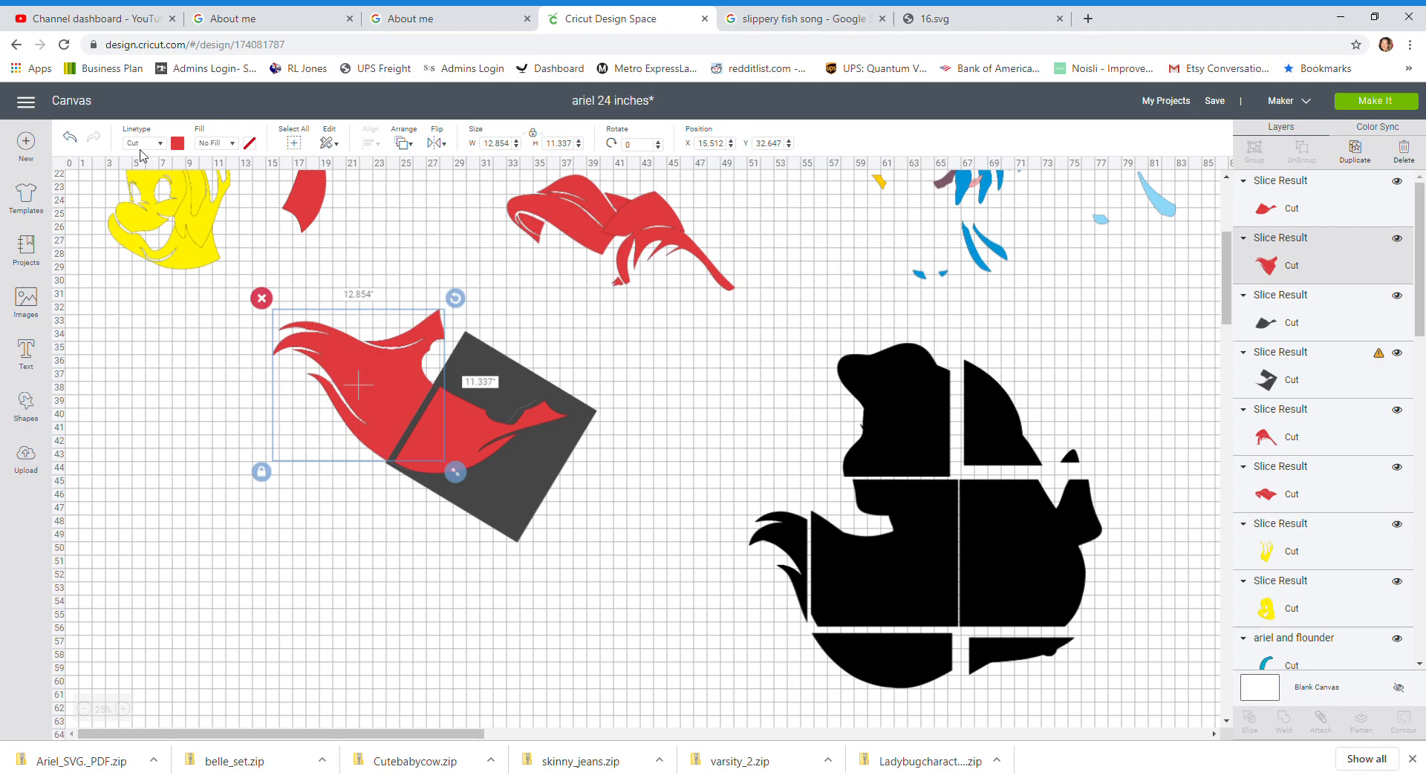
left_click(72, 137)
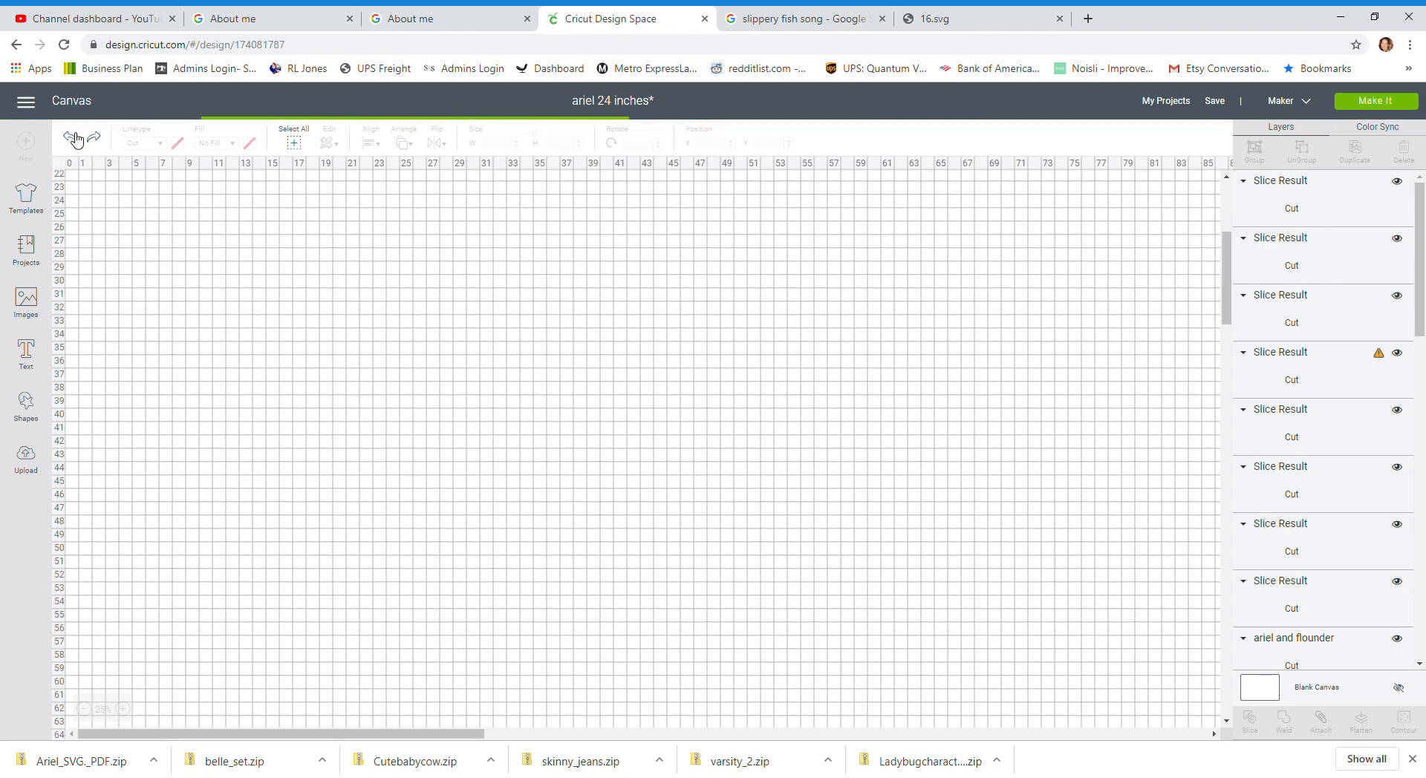
left_click(75, 137)
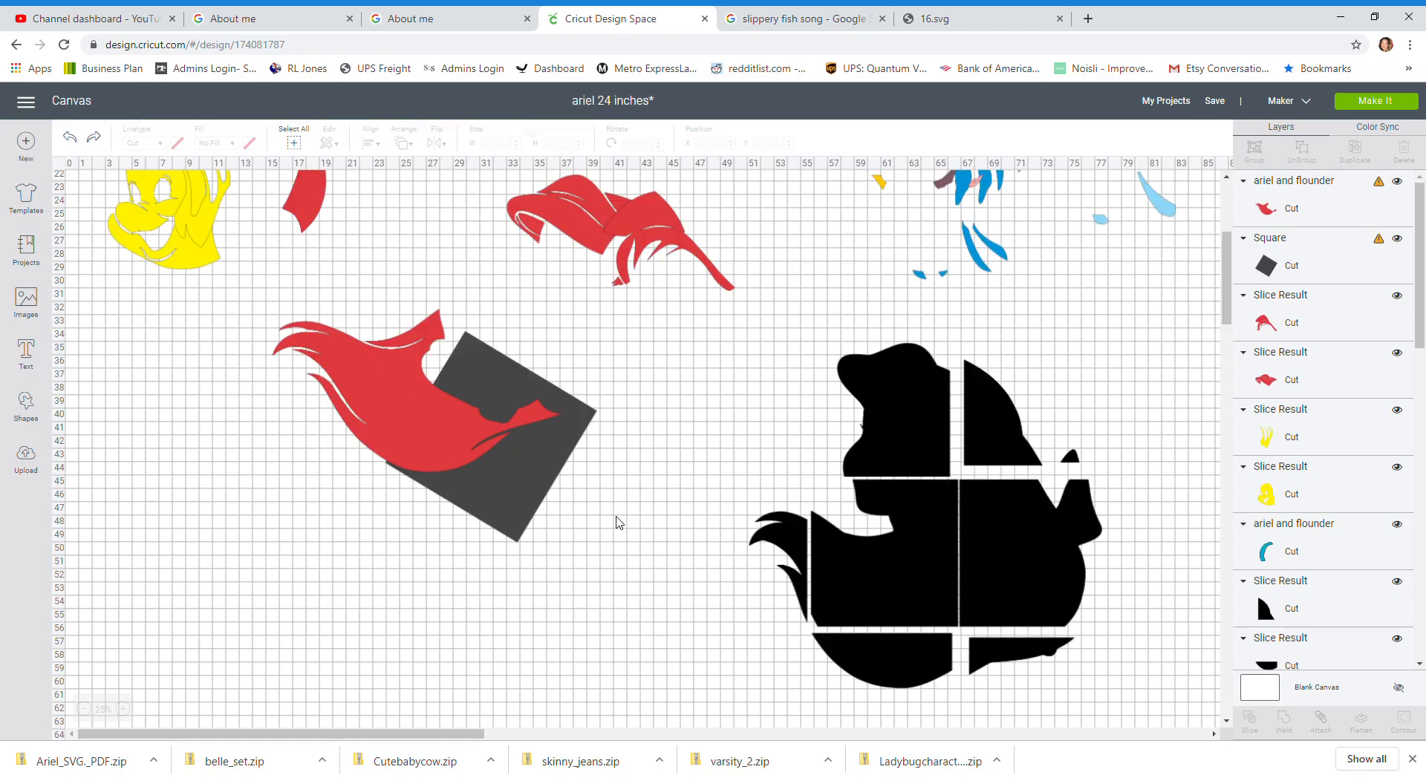
Step: Reposition and tilt the square about 345° over the left end of the large hair piece, then slice them together
left_click_drag(459, 496, 289, 588)
left_click(393, 379)
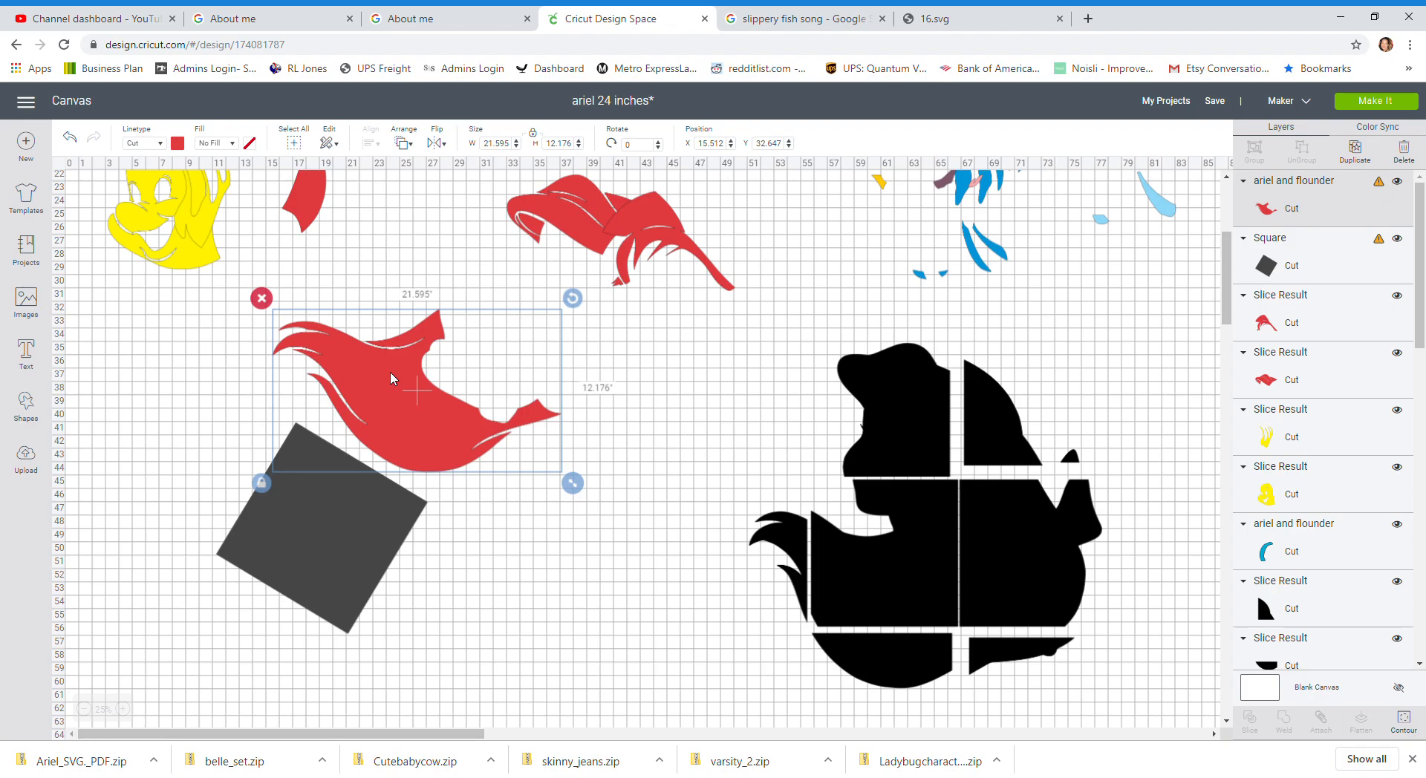
left_click_drag(358, 526, 358, 495)
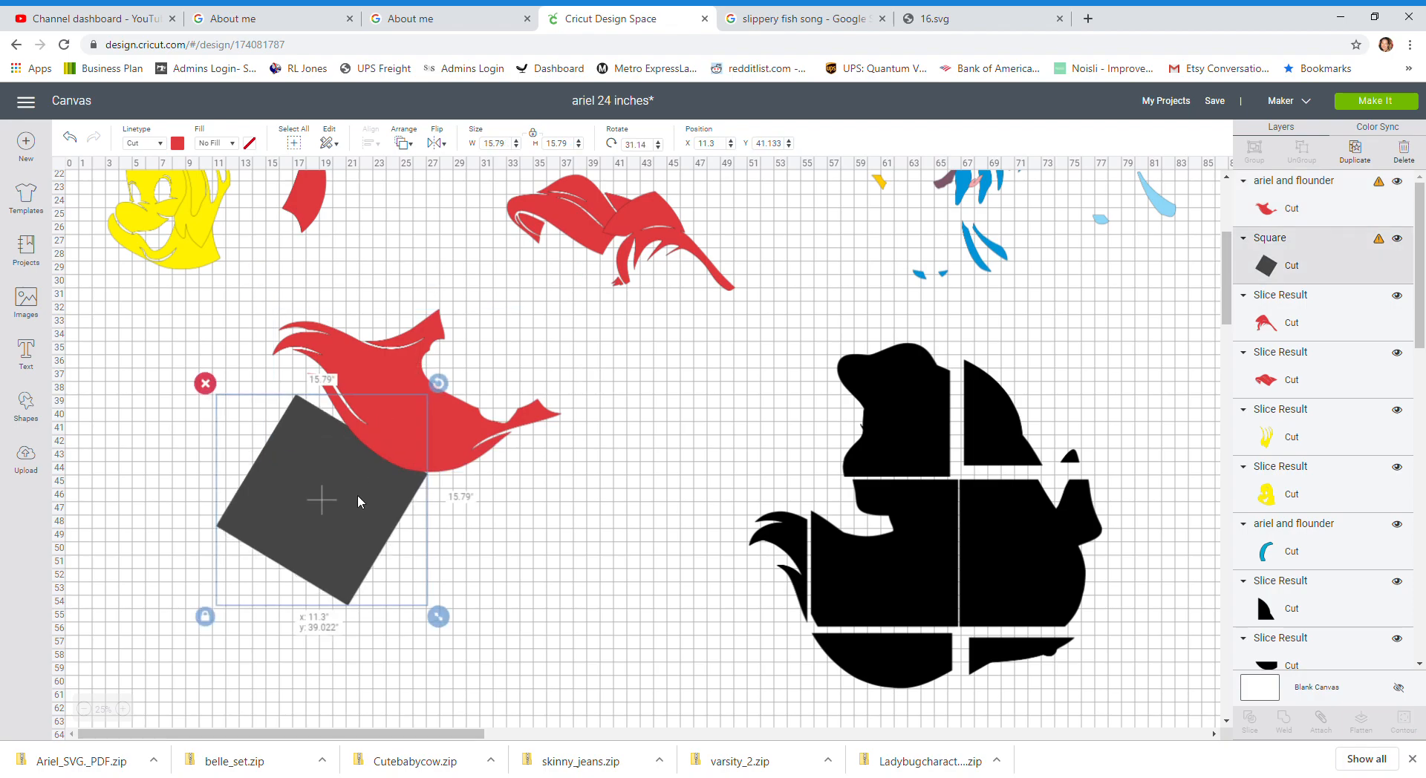
left_click_drag(429, 373, 352, 385)
left_click_drag(349, 559, 371, 432)
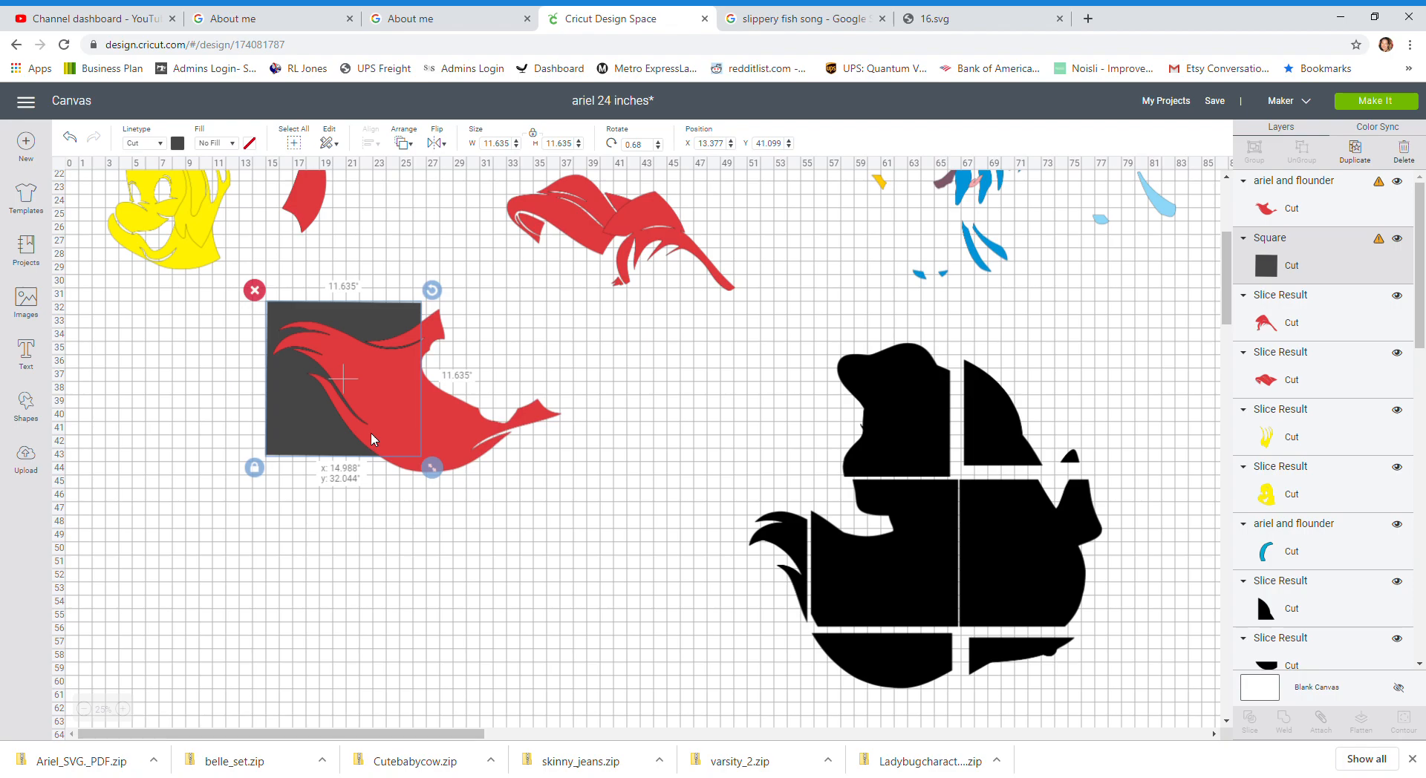
left_click_drag(432, 290, 397, 290)
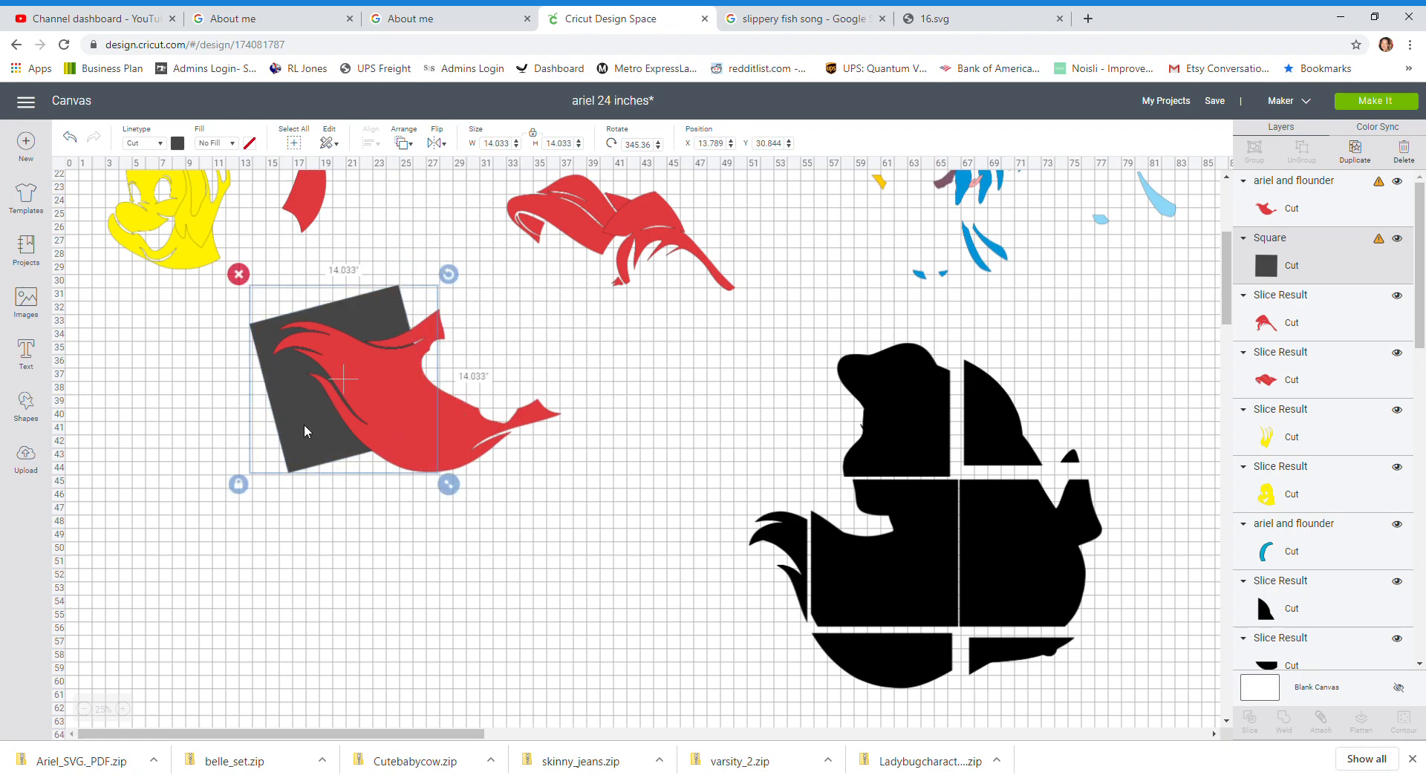
left_click(293, 441)
left_click_drag(292, 441, 282, 441)
left_click(235, 447)
left_click(286, 420)
left_click(285, 417)
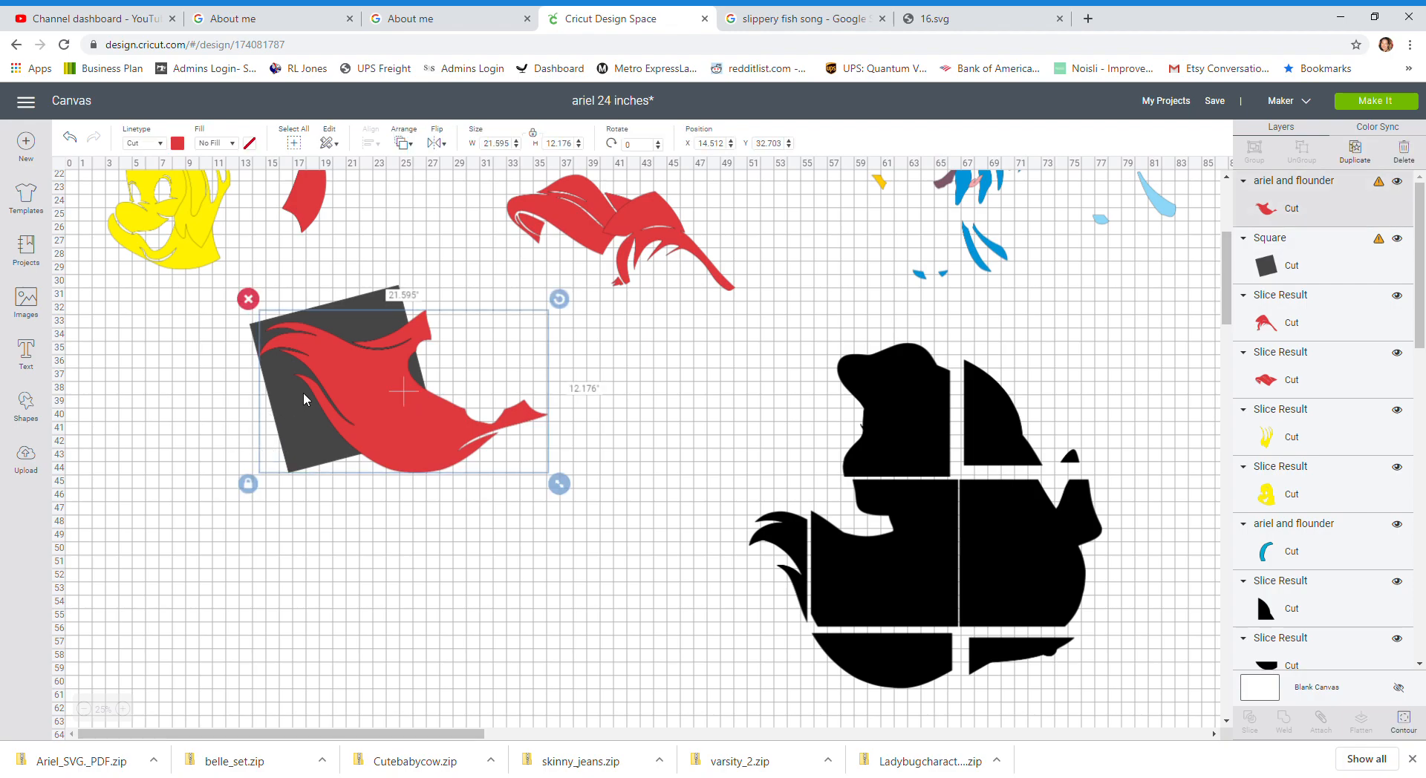
left_click(199, 390)
left_click_drag(196, 366, 468, 540)
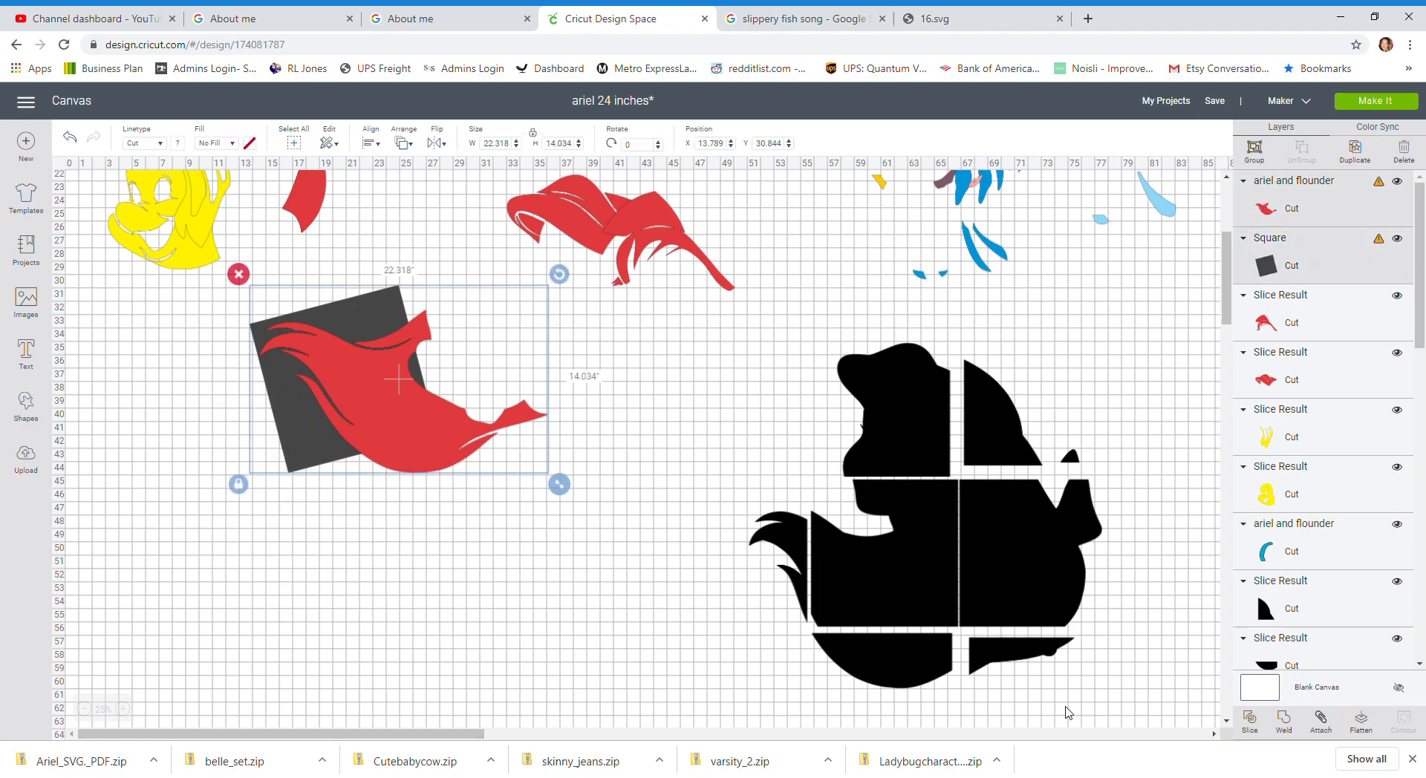
left_click(1250, 719)
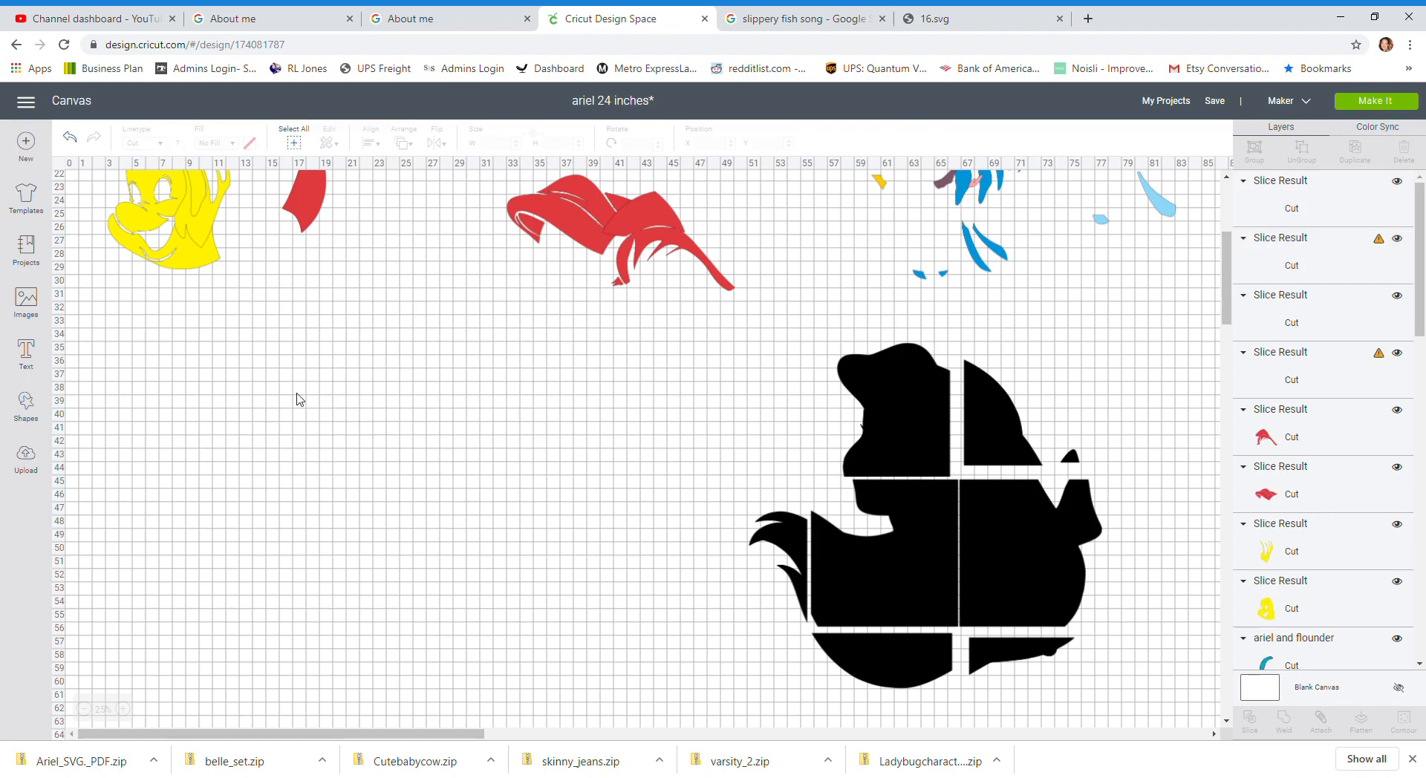
Step: Move a sliced hair piece aside, then undo the move and the slice
left_click_drag(341, 369, 236, 437)
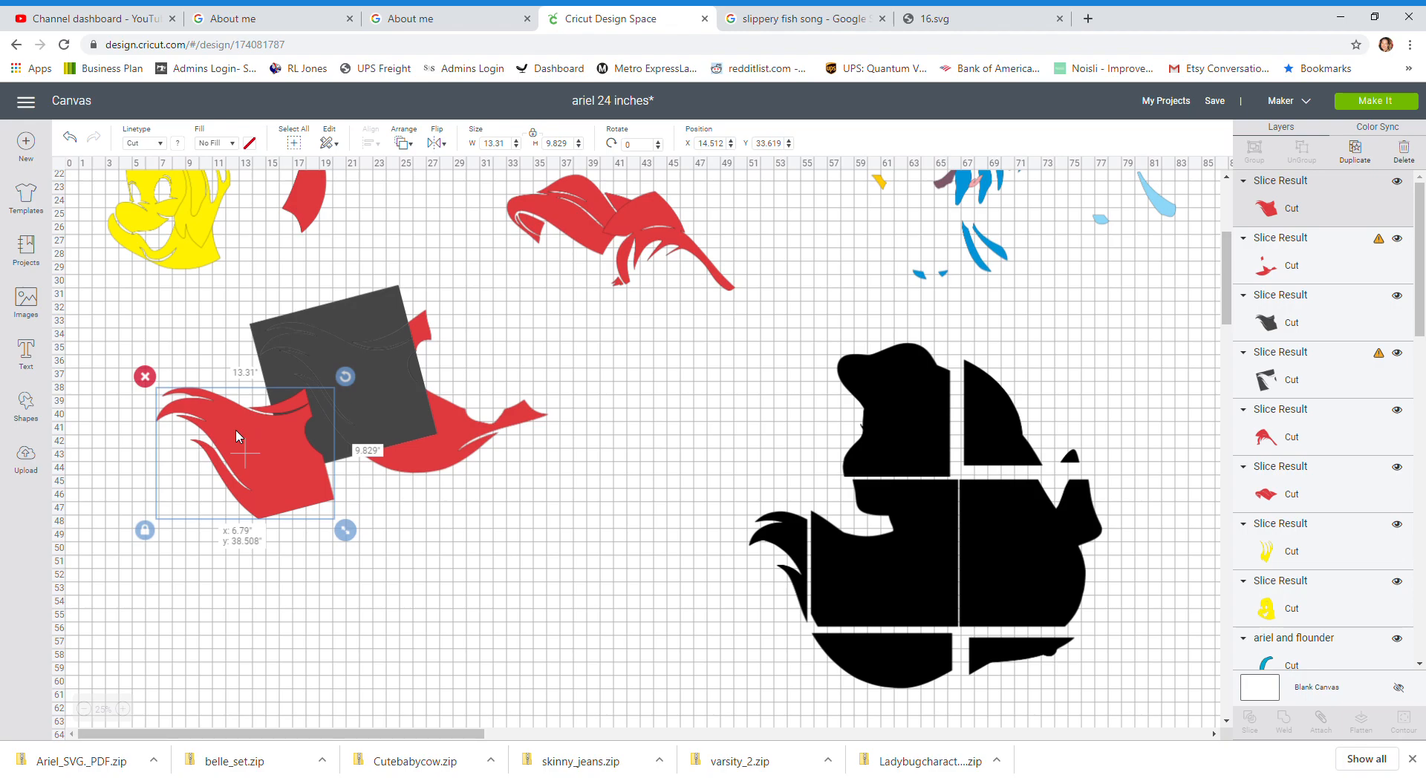
left_click_drag(236, 437, 210, 520)
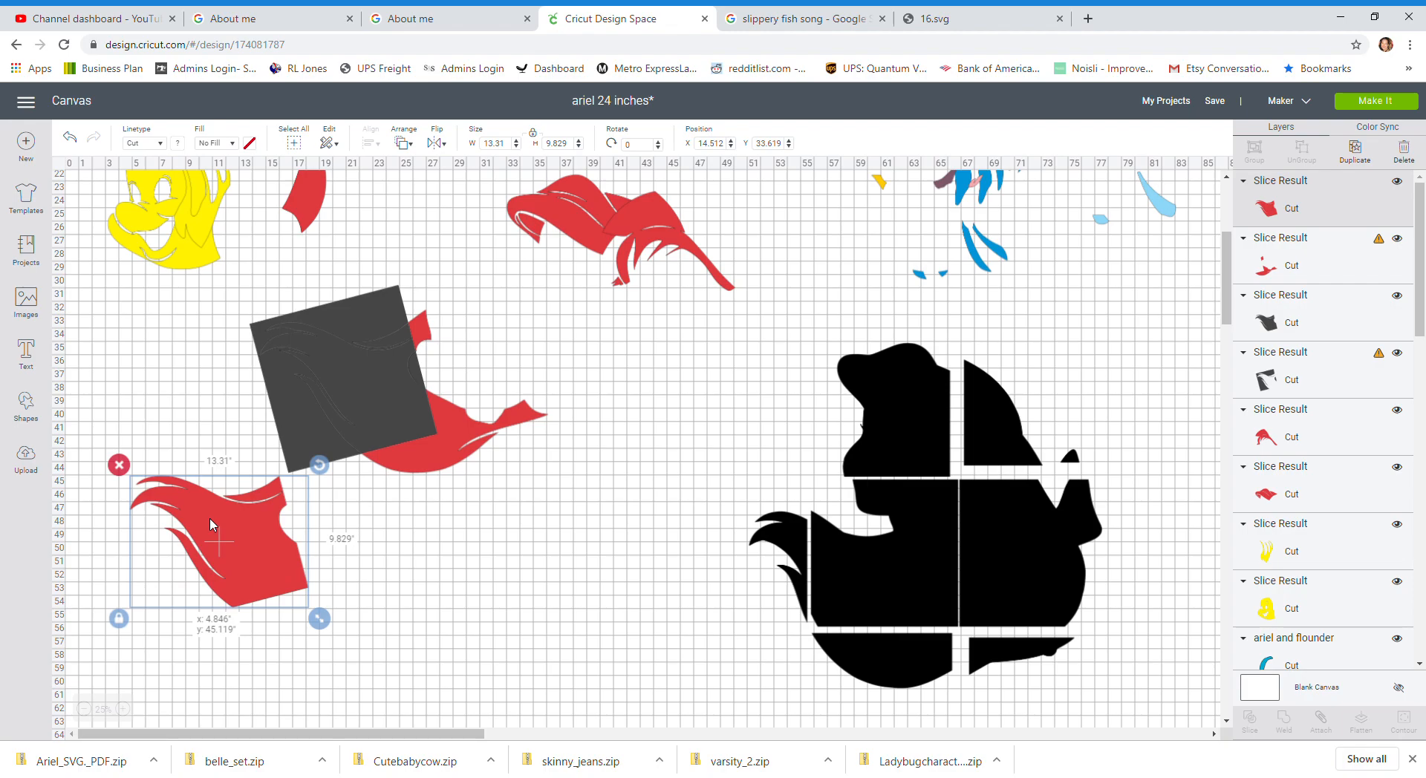
left_click(304, 403)
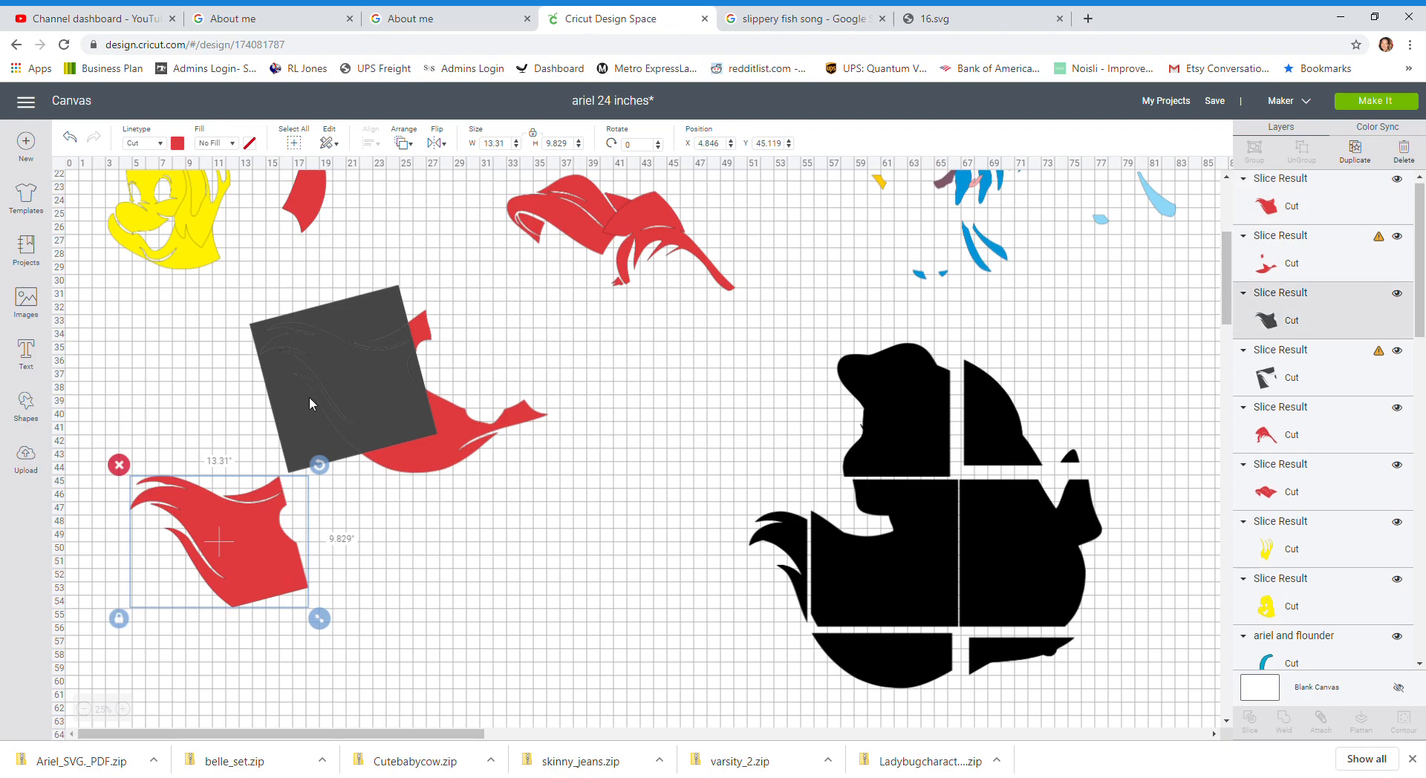
left_click(366, 301)
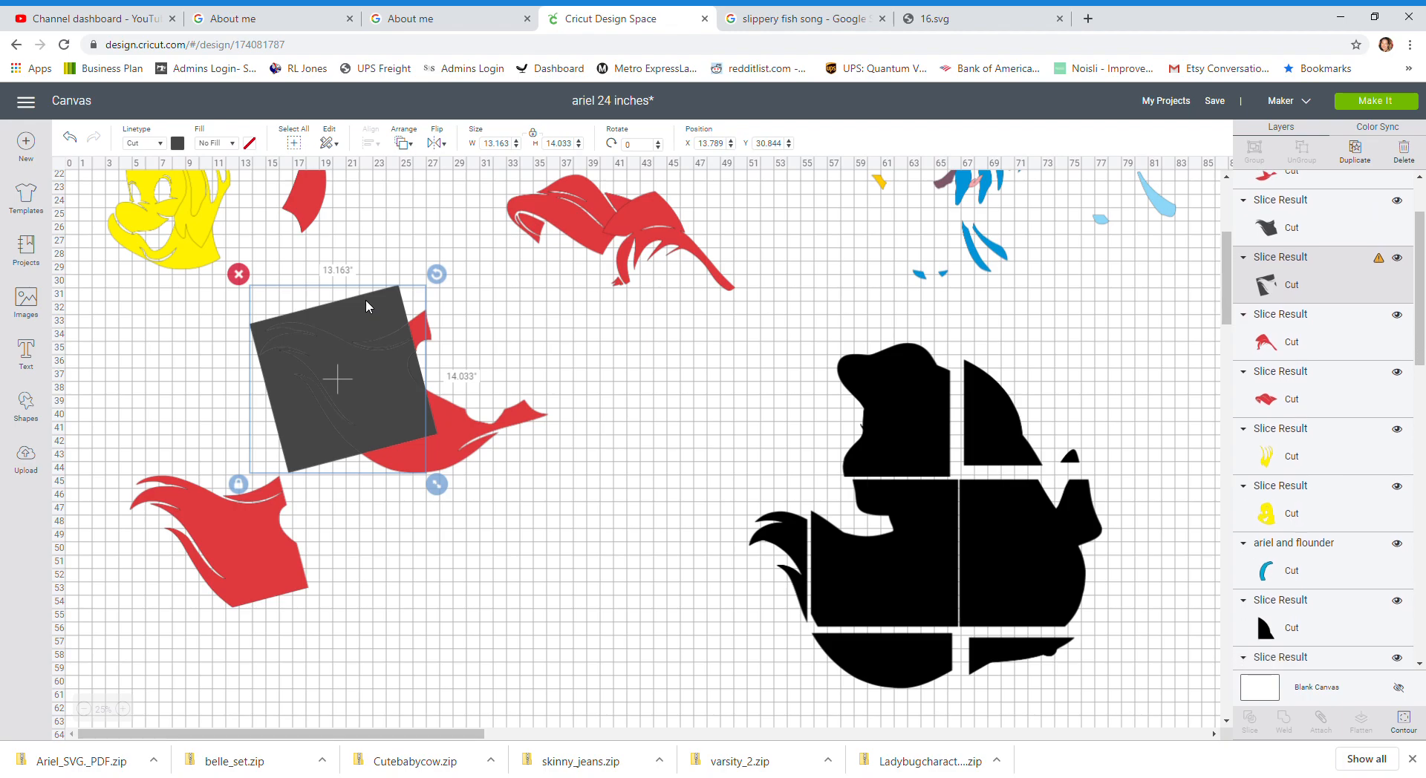
left_click(255, 591)
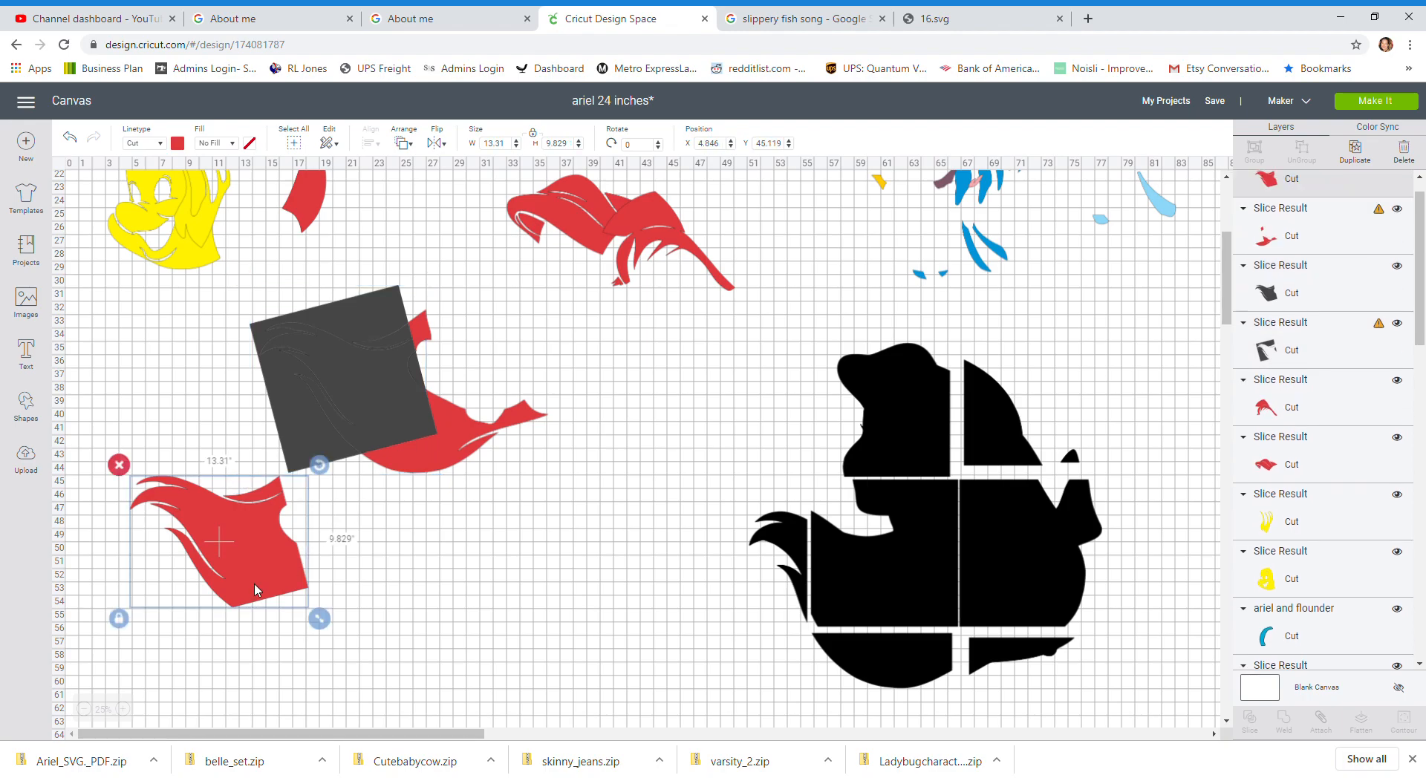
left_click(80, 142)
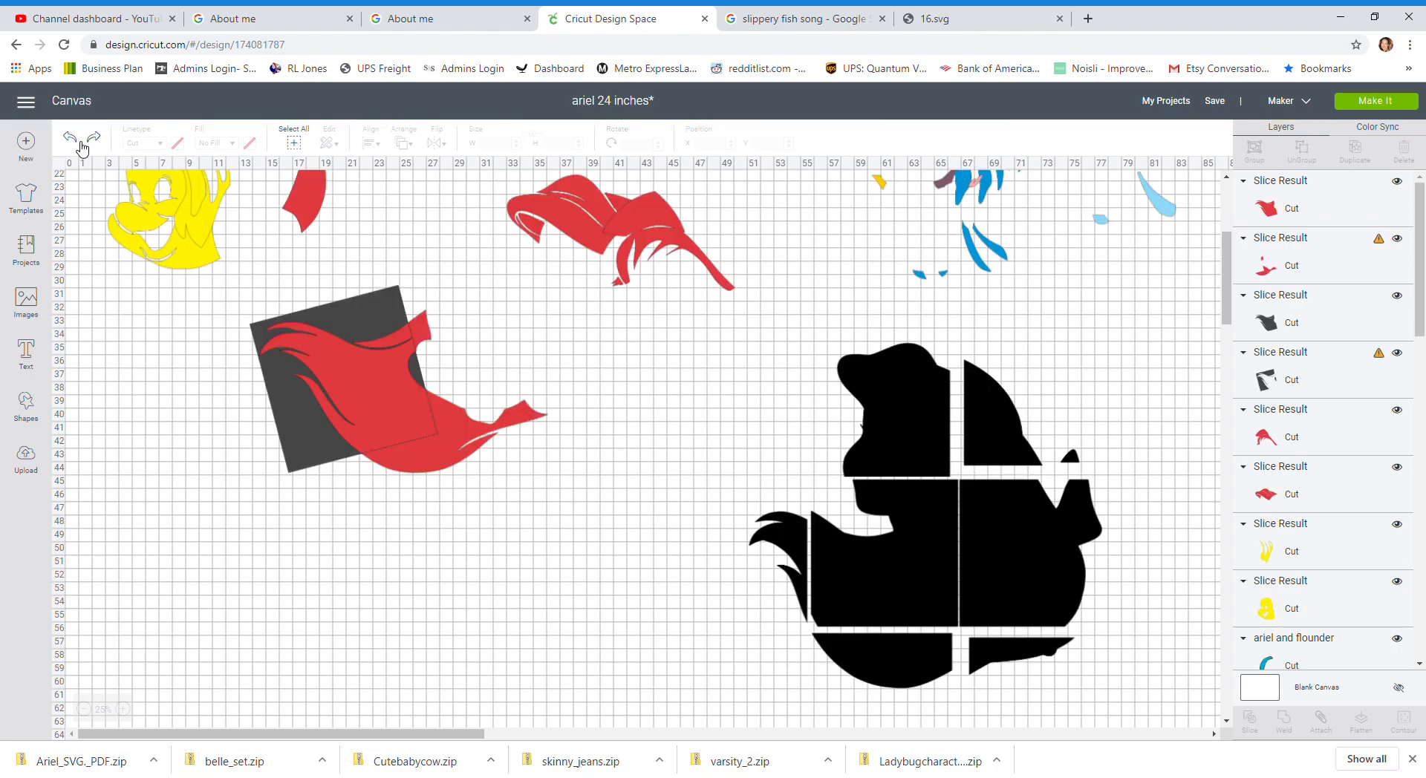
left_click(80, 142)
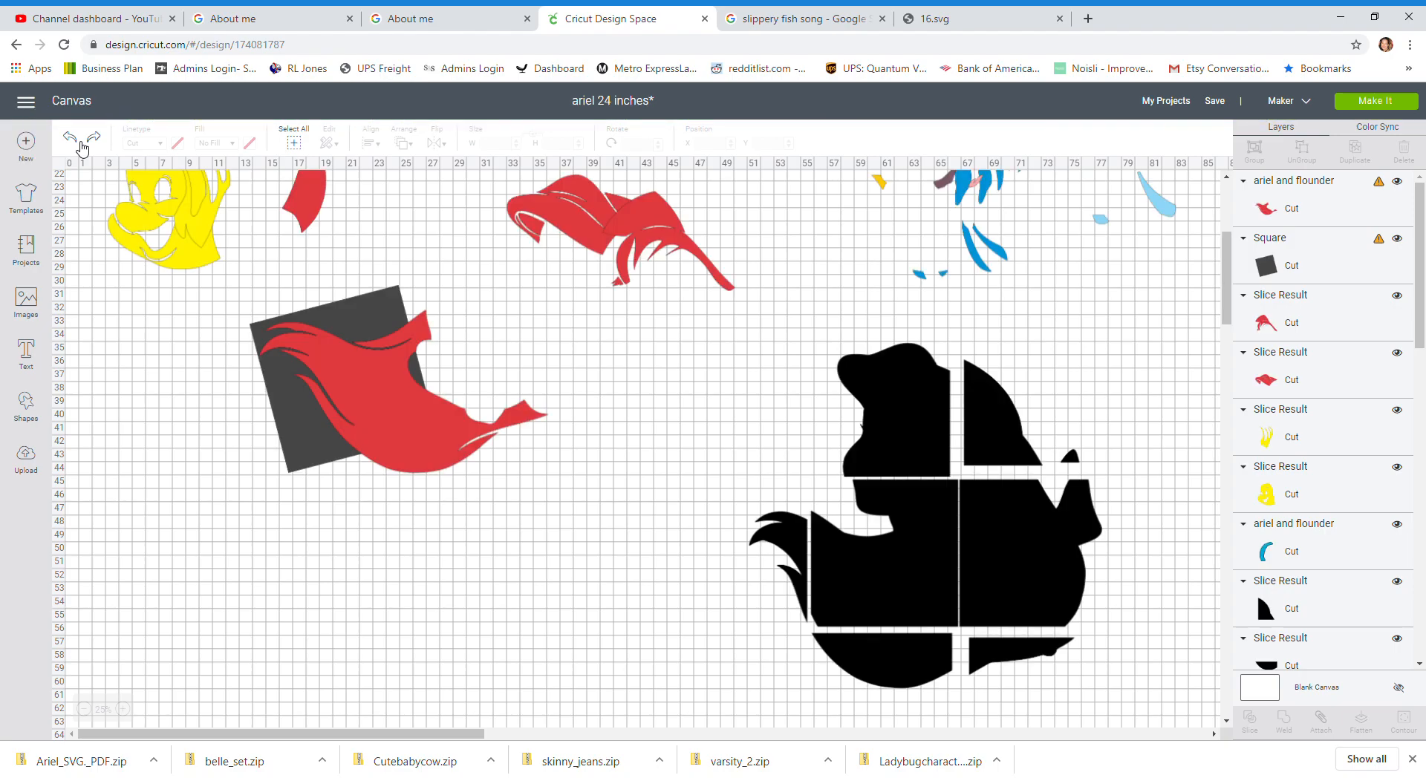
Step: Straighten the square to about 359° over the left end of the large hair piece
left_click(354, 310)
left_click(367, 296)
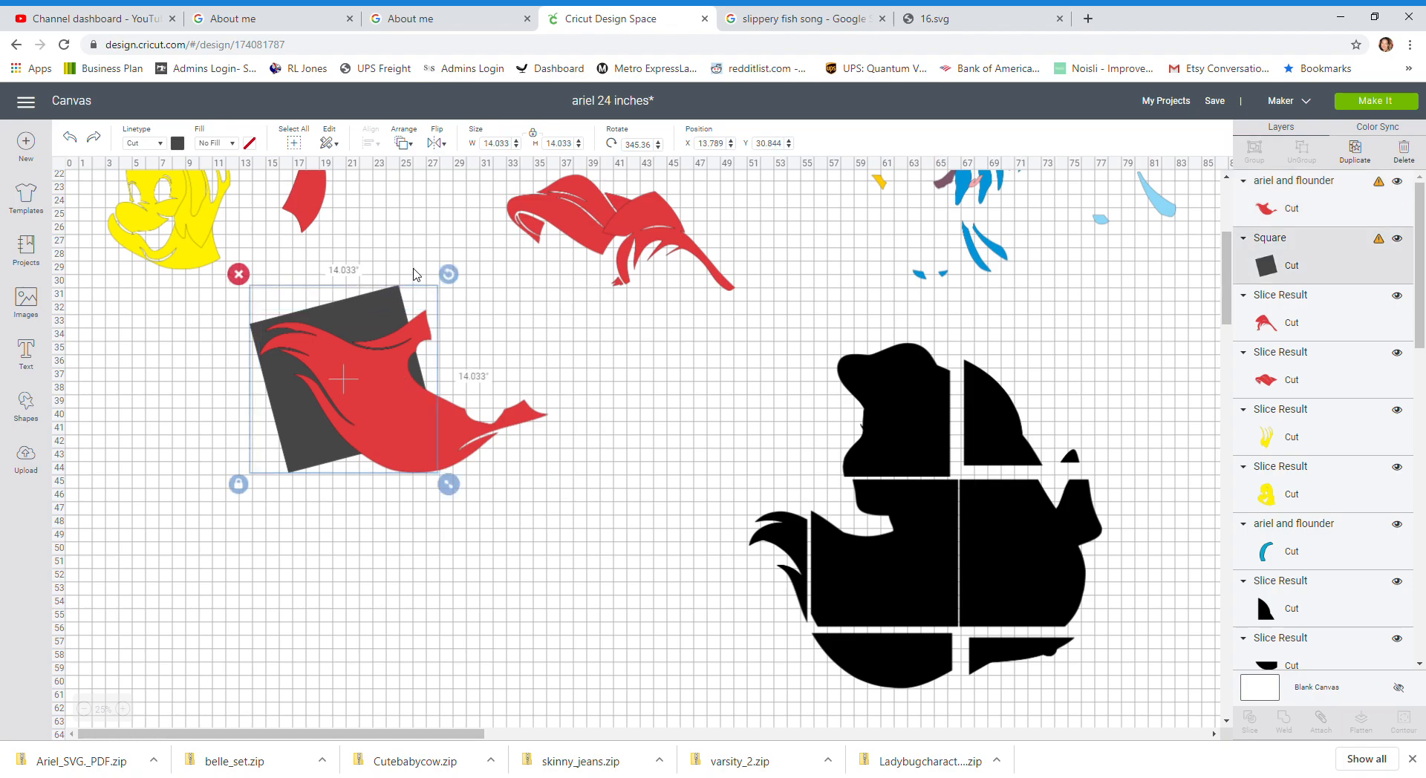
mouse_move(452, 277)
left_mouse_down()
mouse_move(462, 322)
mouse_move(439, 289)
left_mouse_up()
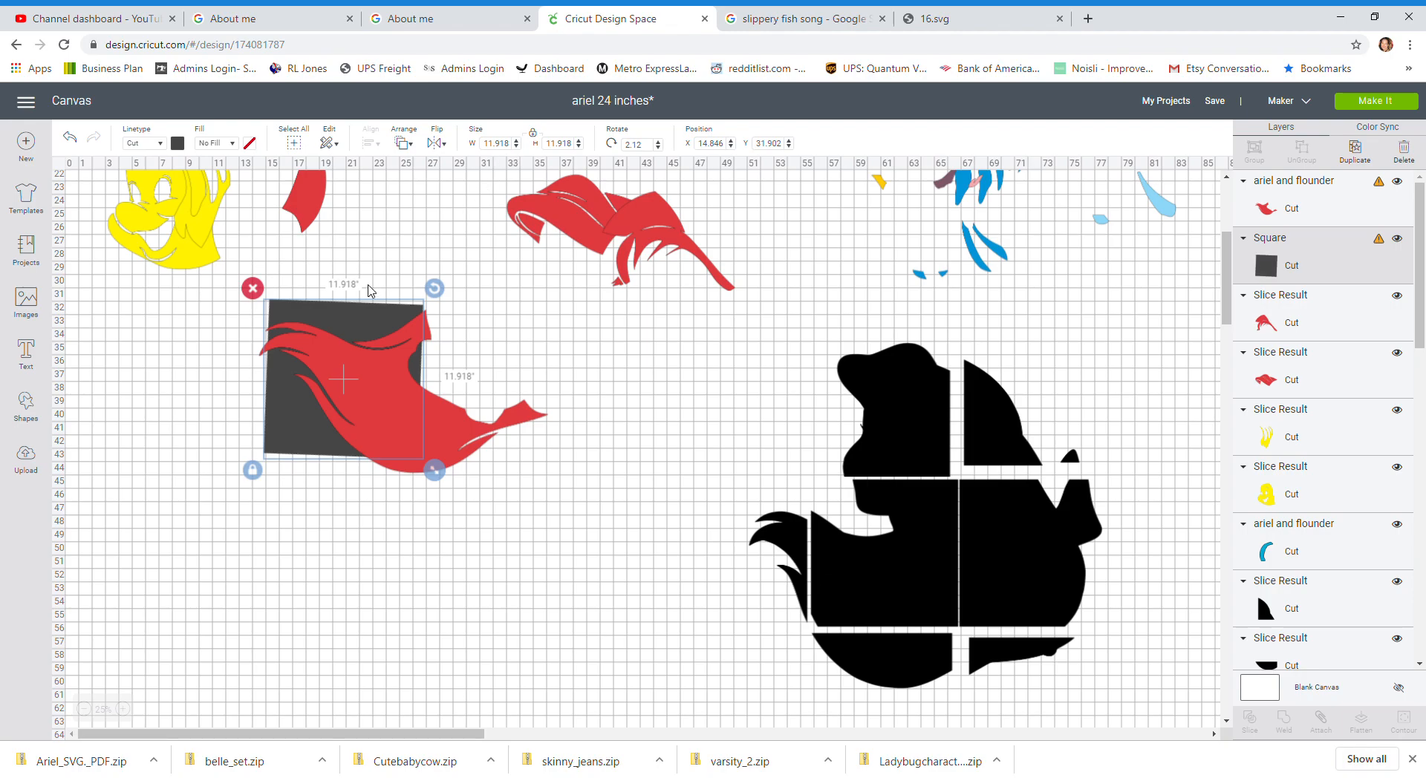
left_click_drag(333, 321, 304, 325)
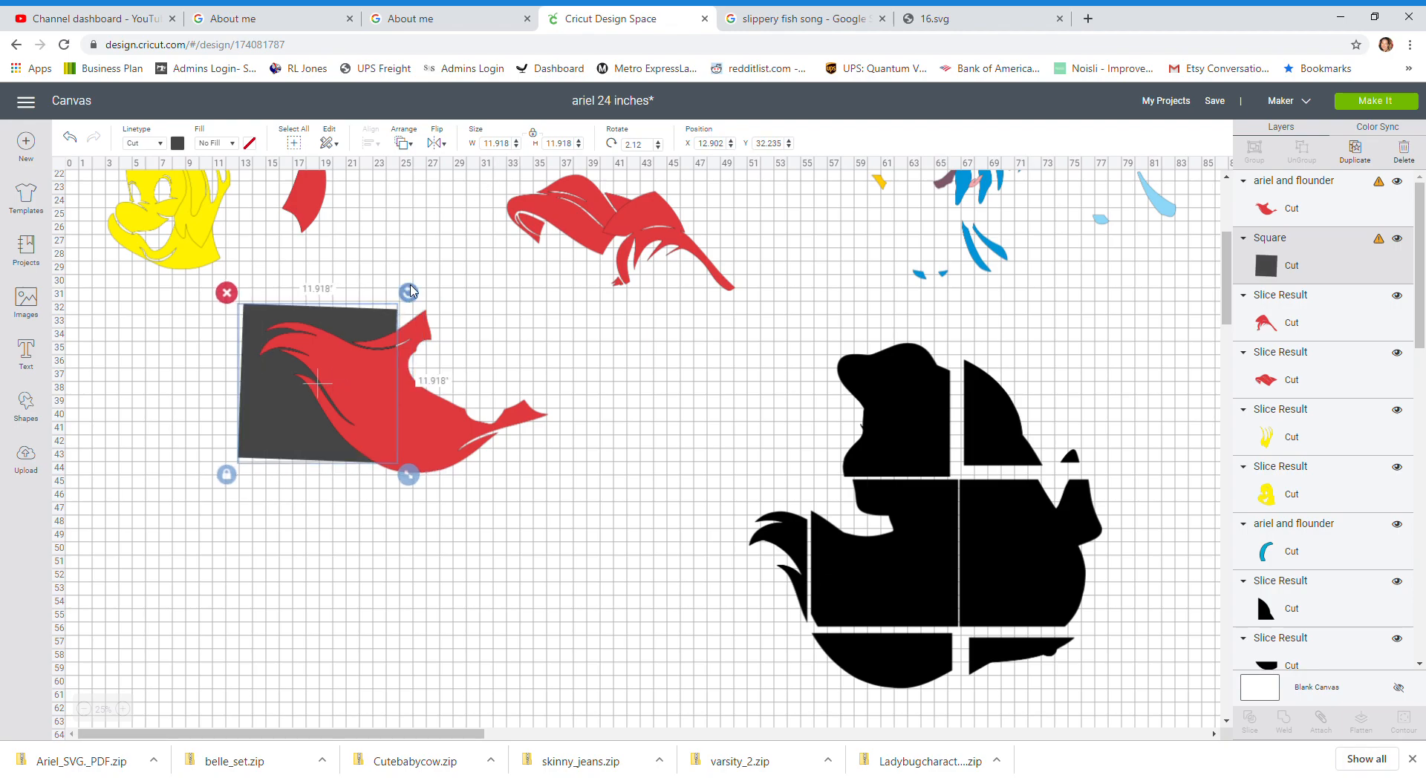
left_click_drag(405, 286, 442, 232)
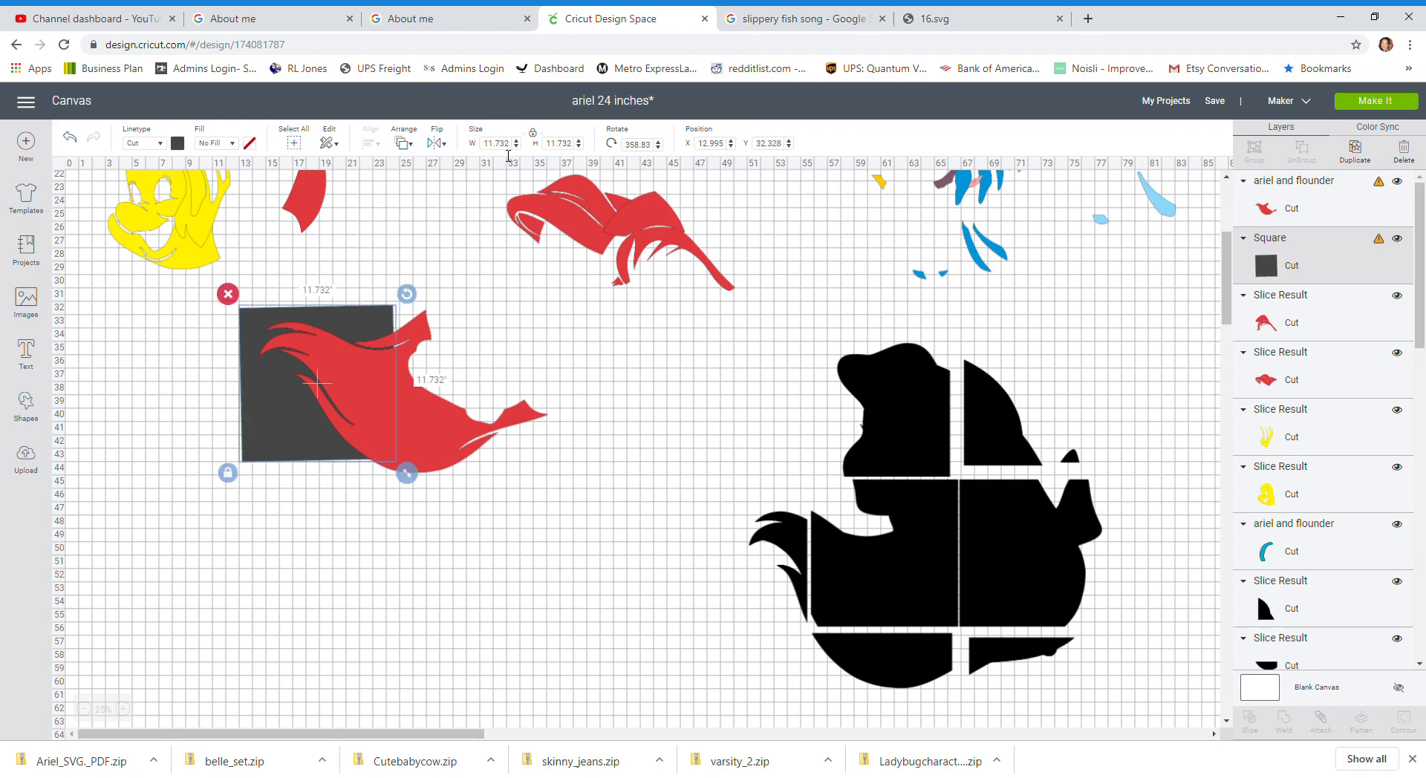
Step: Move the large hair piece lower and resize the square to 11 by 11 inches
left_click_drag(271, 446, 408, 619)
left_click(331, 421)
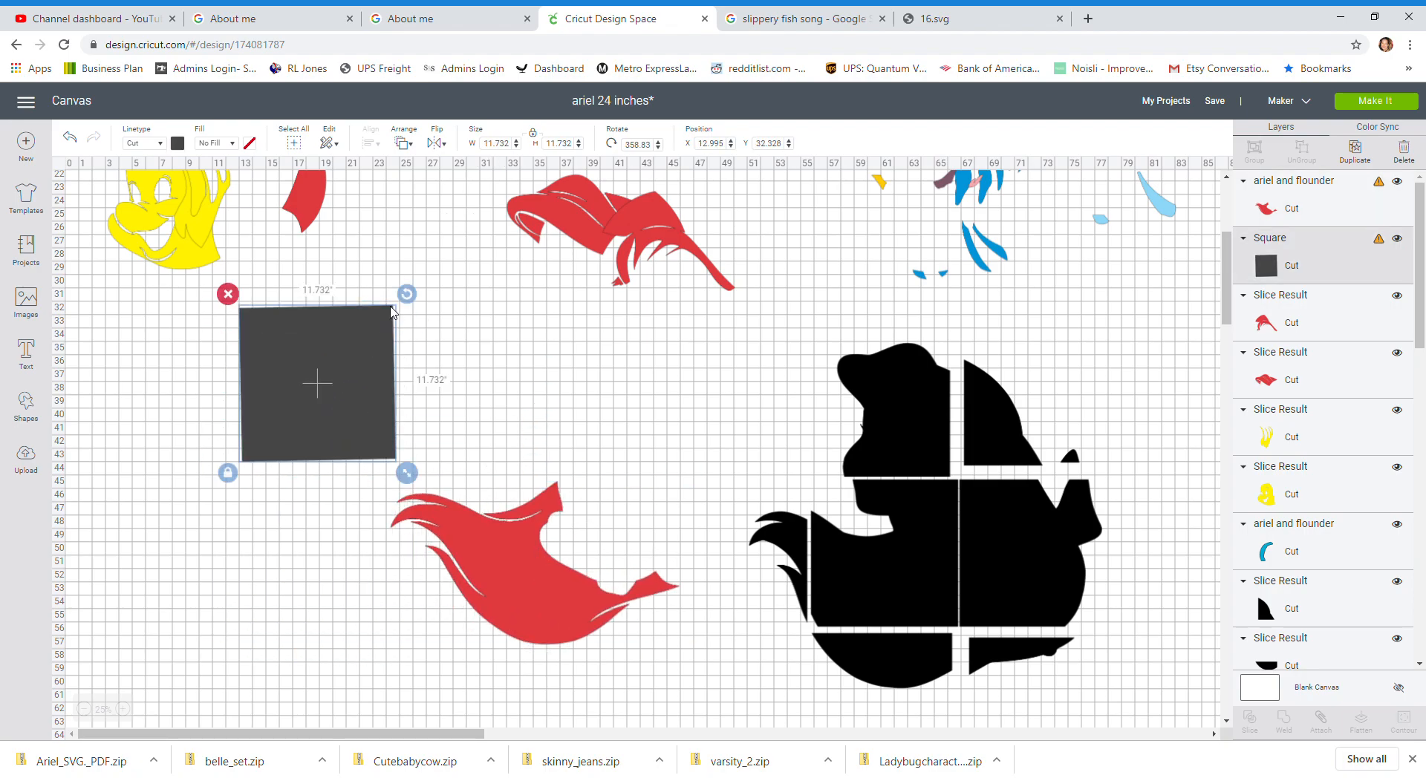
left_click_drag(407, 300, 406, 295)
left_click(509, 147)
type("11")
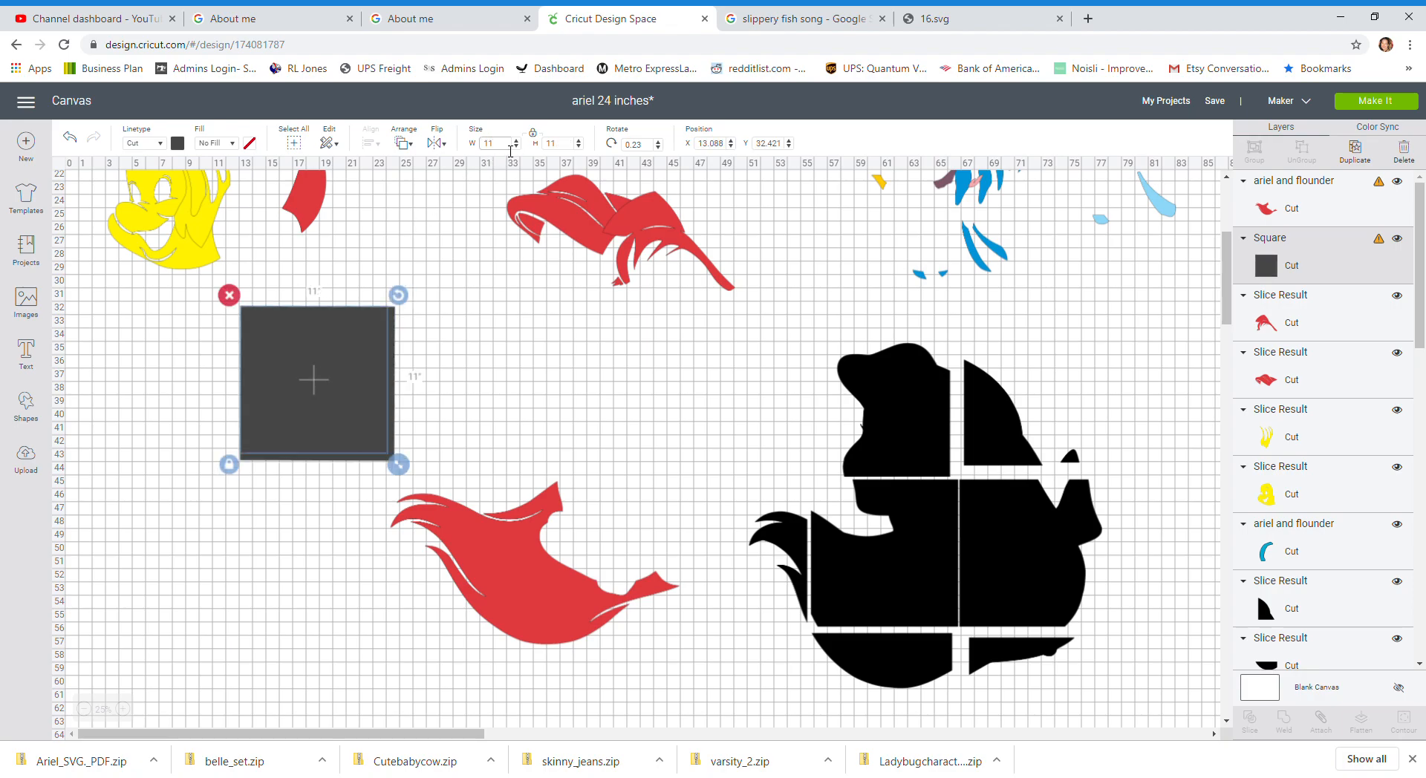
Step: Place the square over the hair piece's left end, rotate it about 328°, and slice them together
left_click_drag(295, 399, 384, 561)
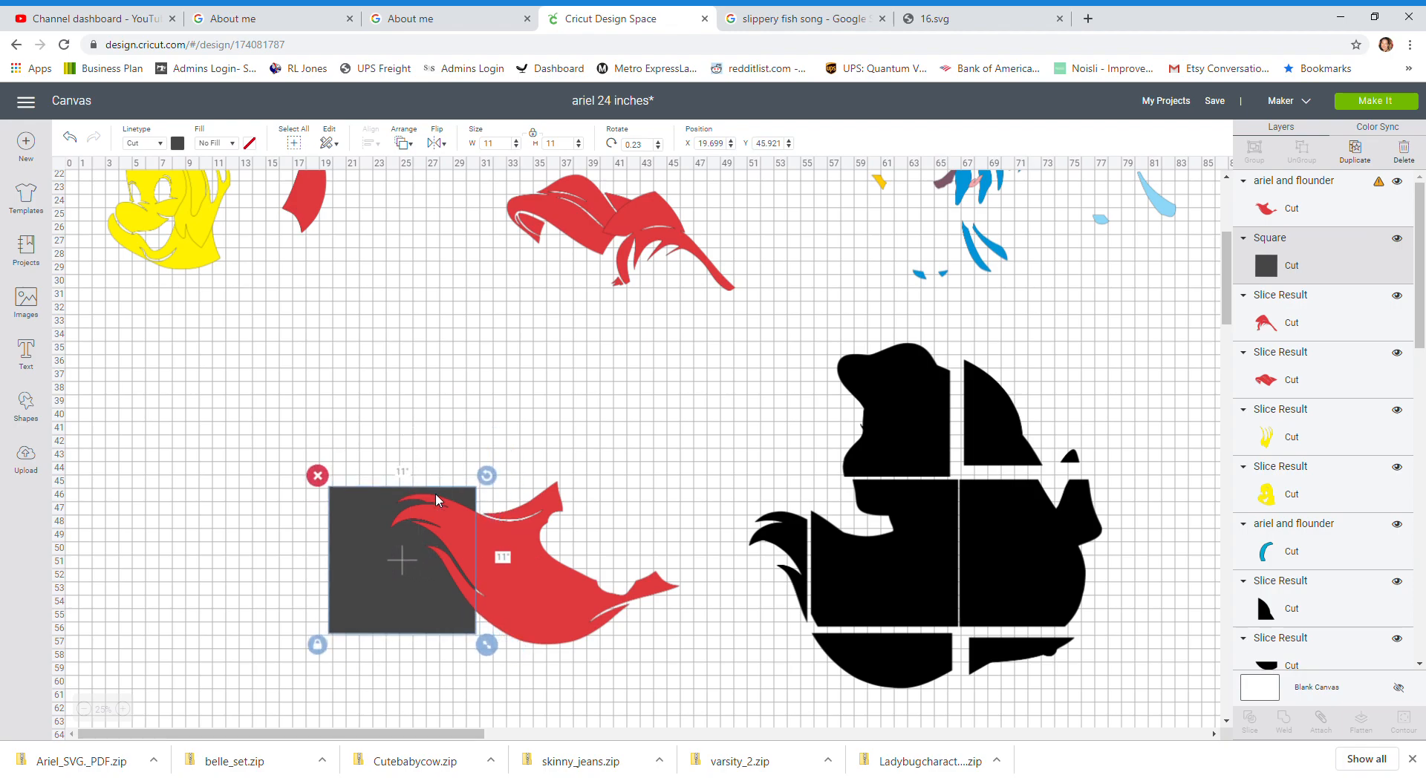
left_click_drag(487, 476, 429, 444)
mouse_move(382, 564)
left_mouse_down()
mouse_move(400, 581)
mouse_move(399, 563)
left_mouse_up()
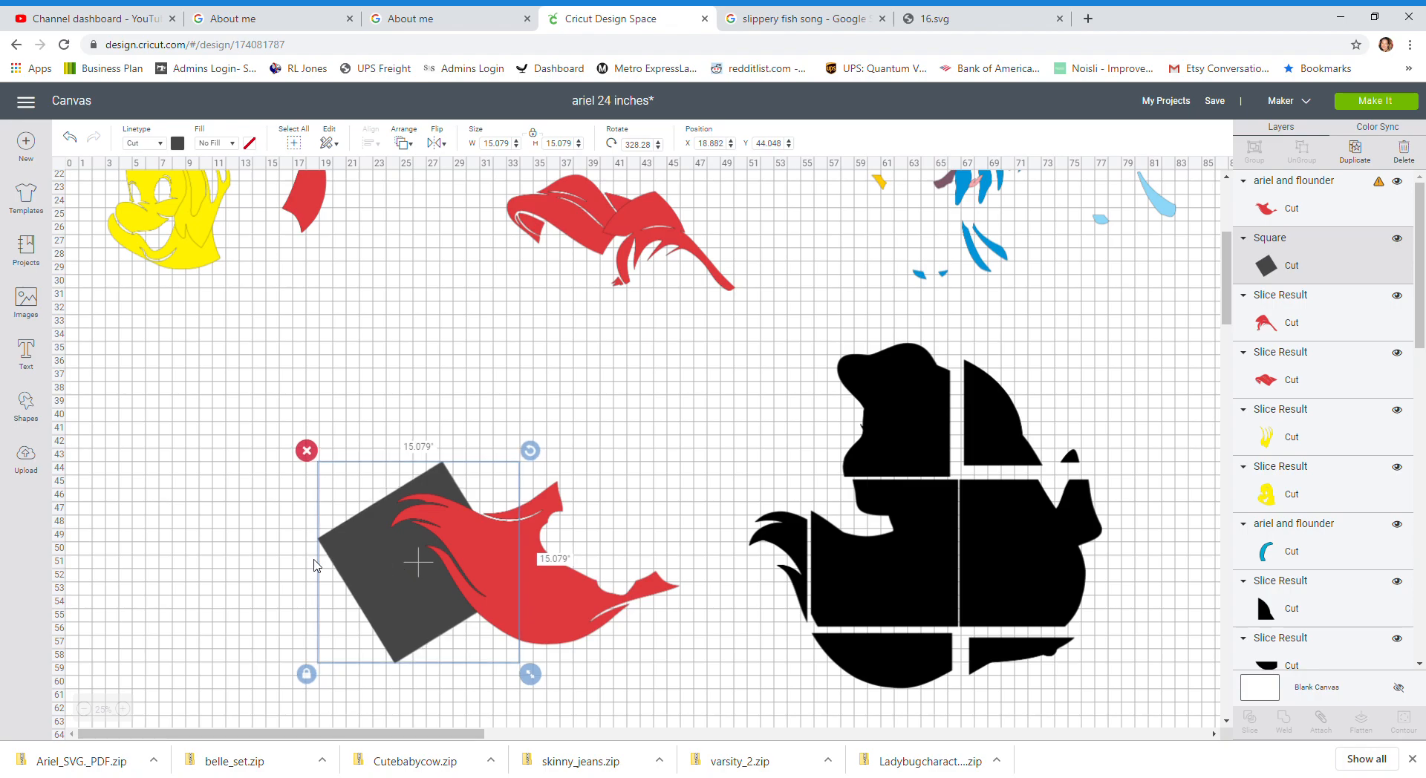
left_click(244, 550)
left_click_drag(297, 603, 647, 662)
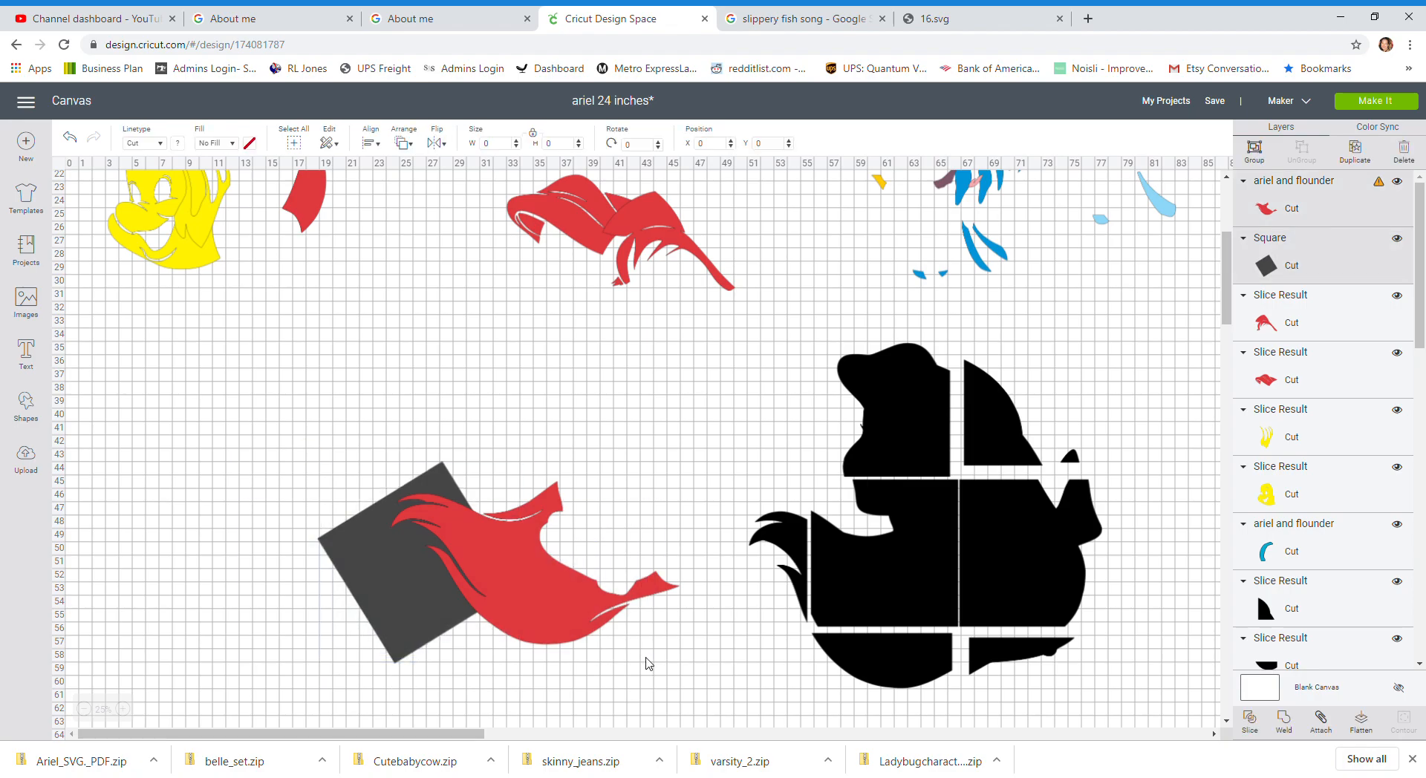
left_click(1253, 728)
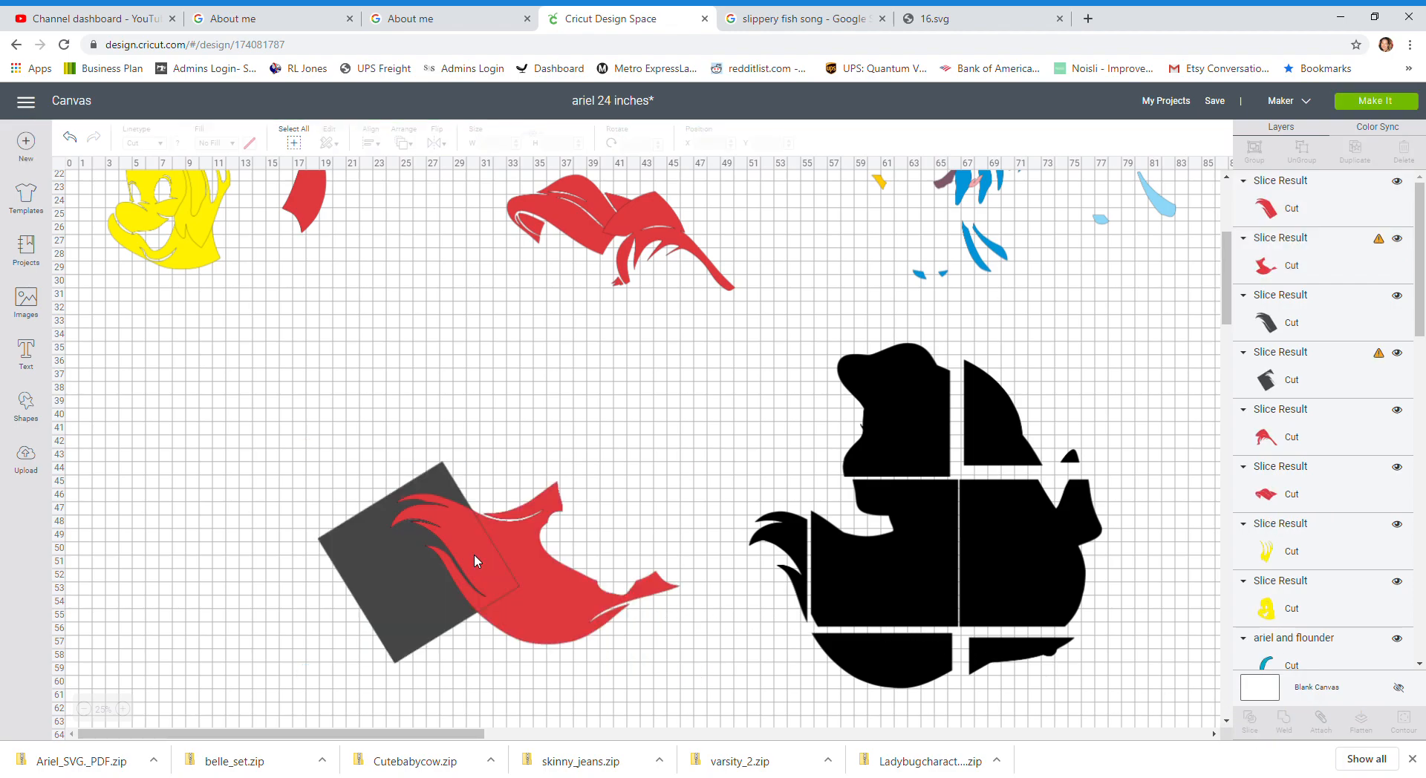
Step: Pull the sliced hair tip away and delete the leftover square pieces
left_click_drag(475, 559, 431, 342)
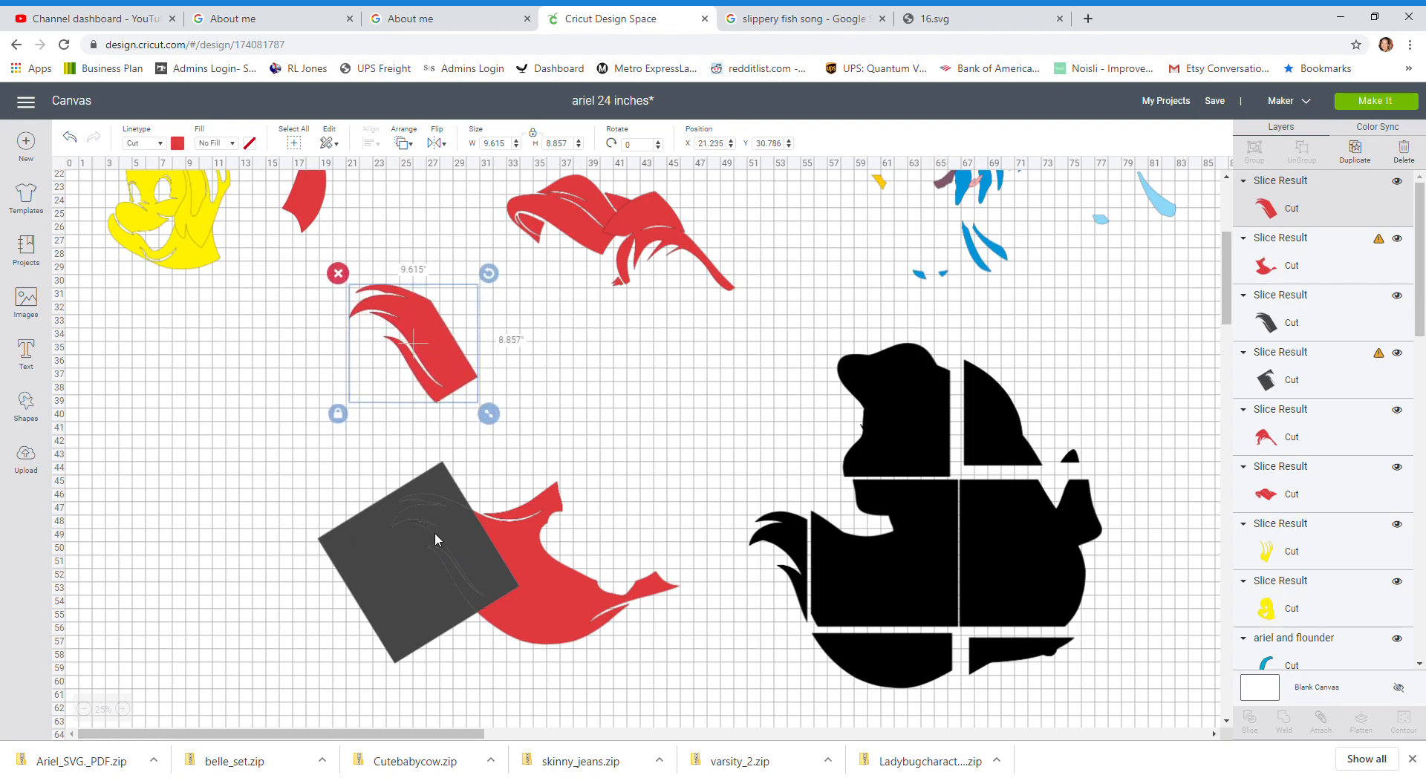
left_click_drag(404, 574, 292, 581)
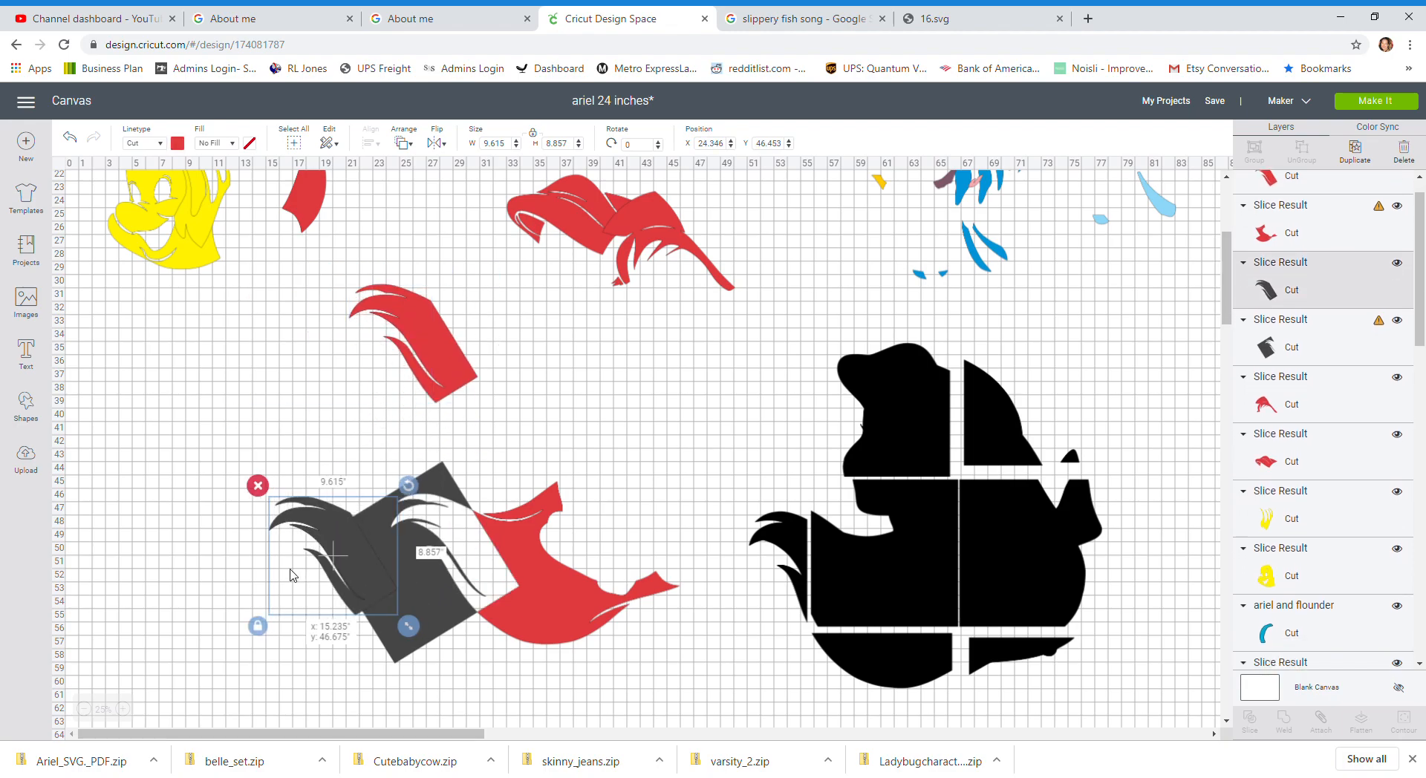
left_click(249, 484)
left_click(350, 556)
left_click(306, 449)
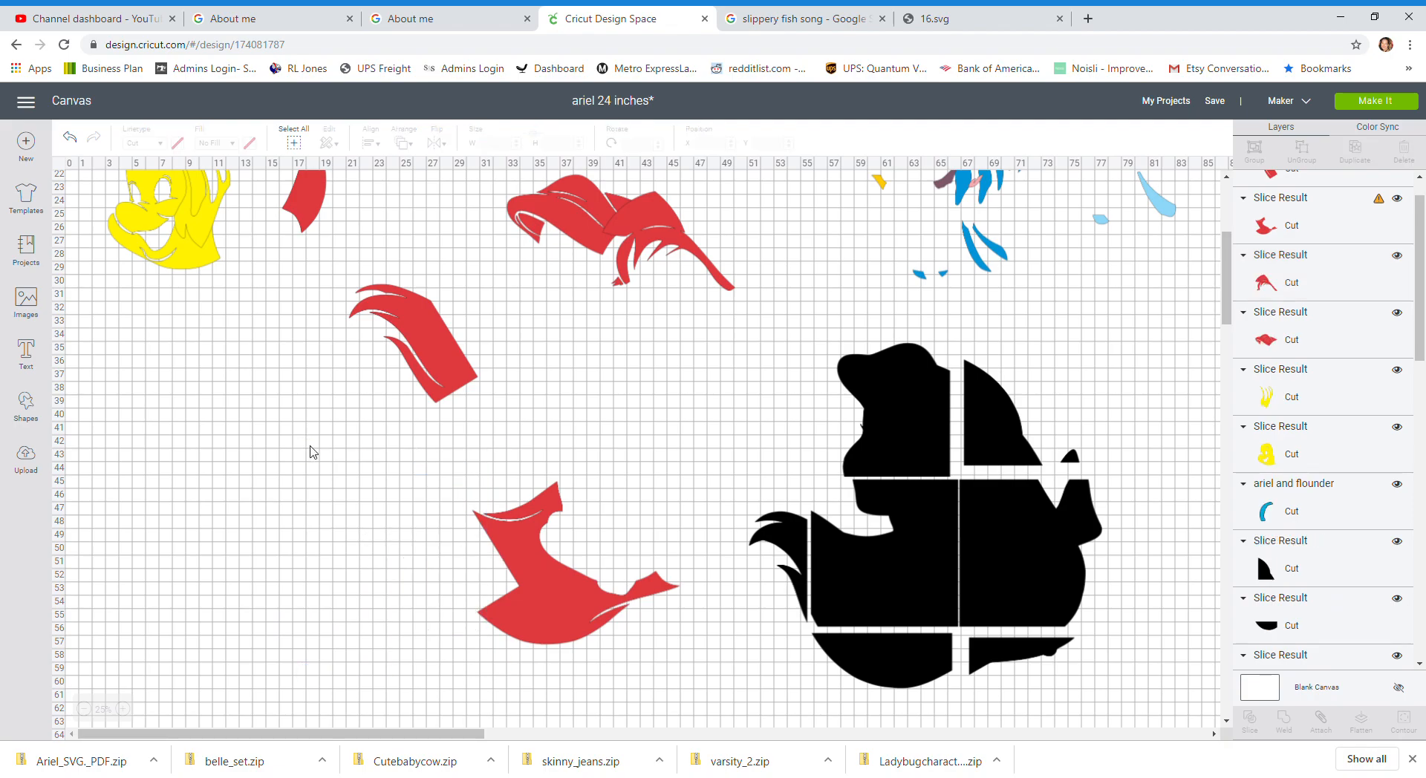
Step: Move the remaining hair piece aside and add a new square sized 11 by 11 inches next to it
left_click_drag(531, 611, 275, 577)
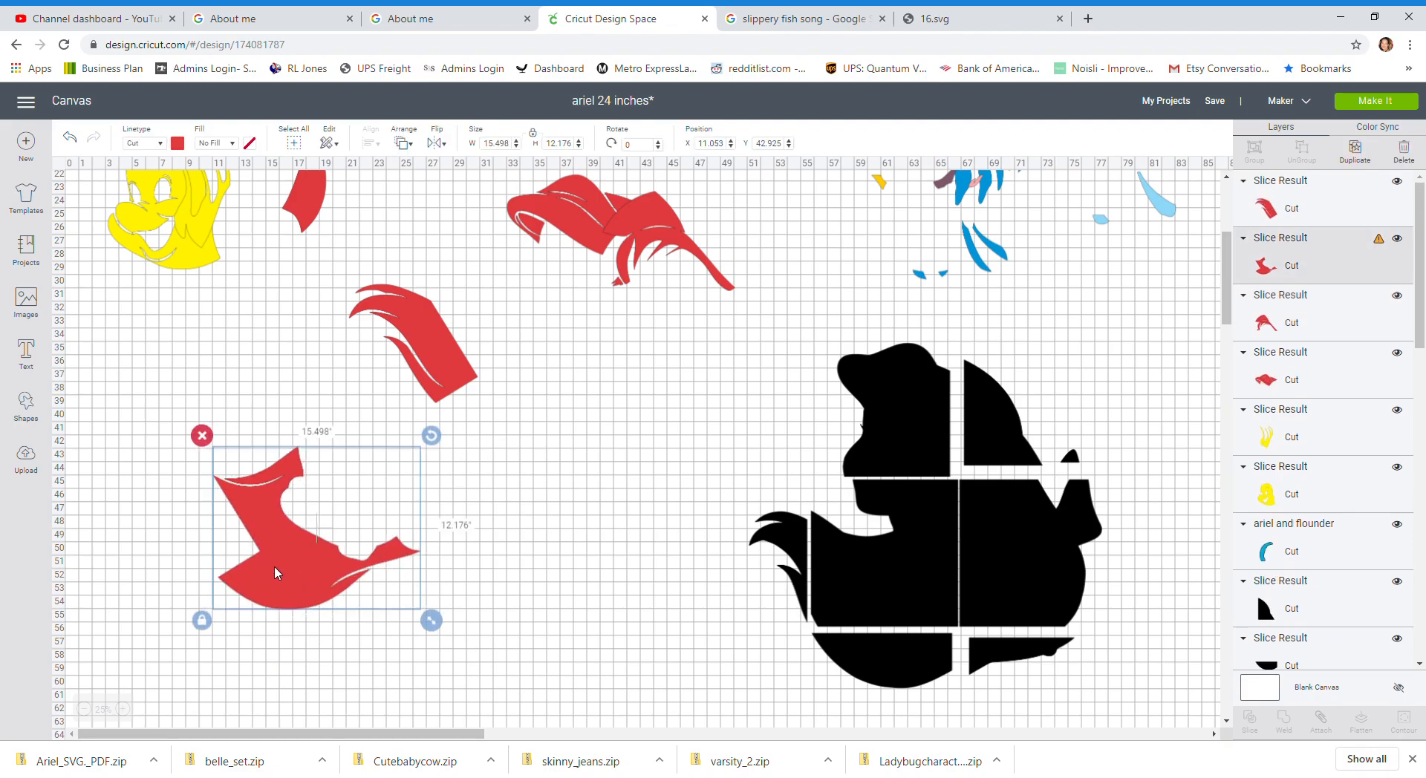
left_click(26, 402)
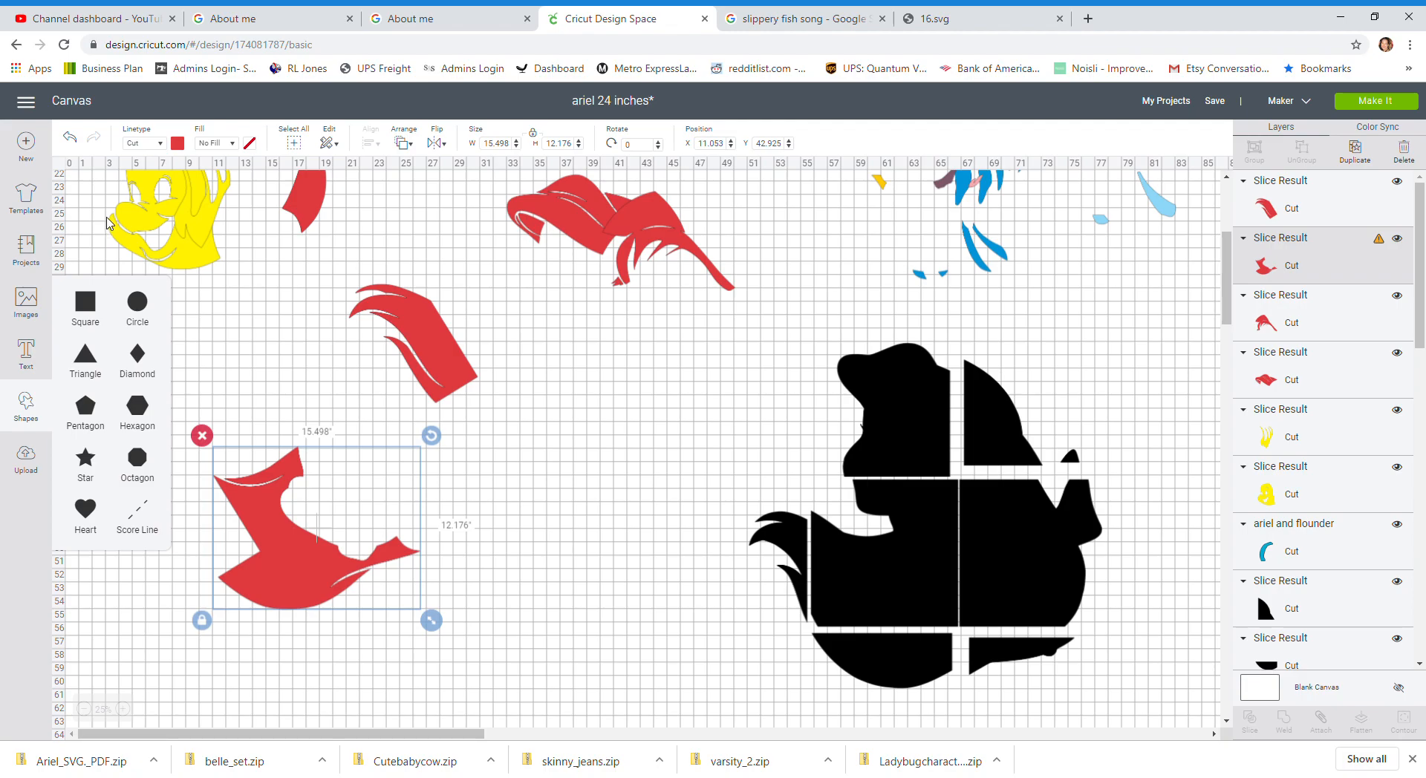
left_click(86, 304)
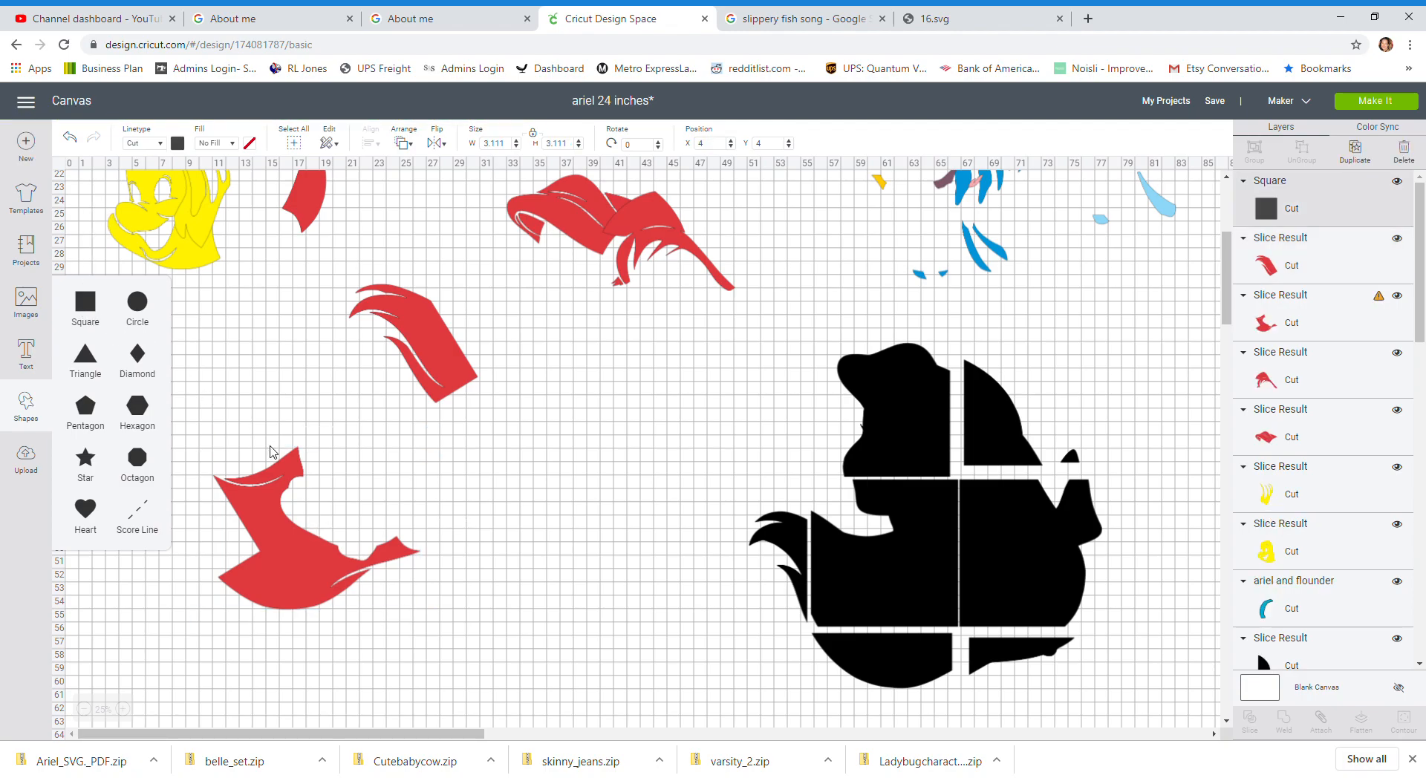
scroll(190, 335, "up", 3)
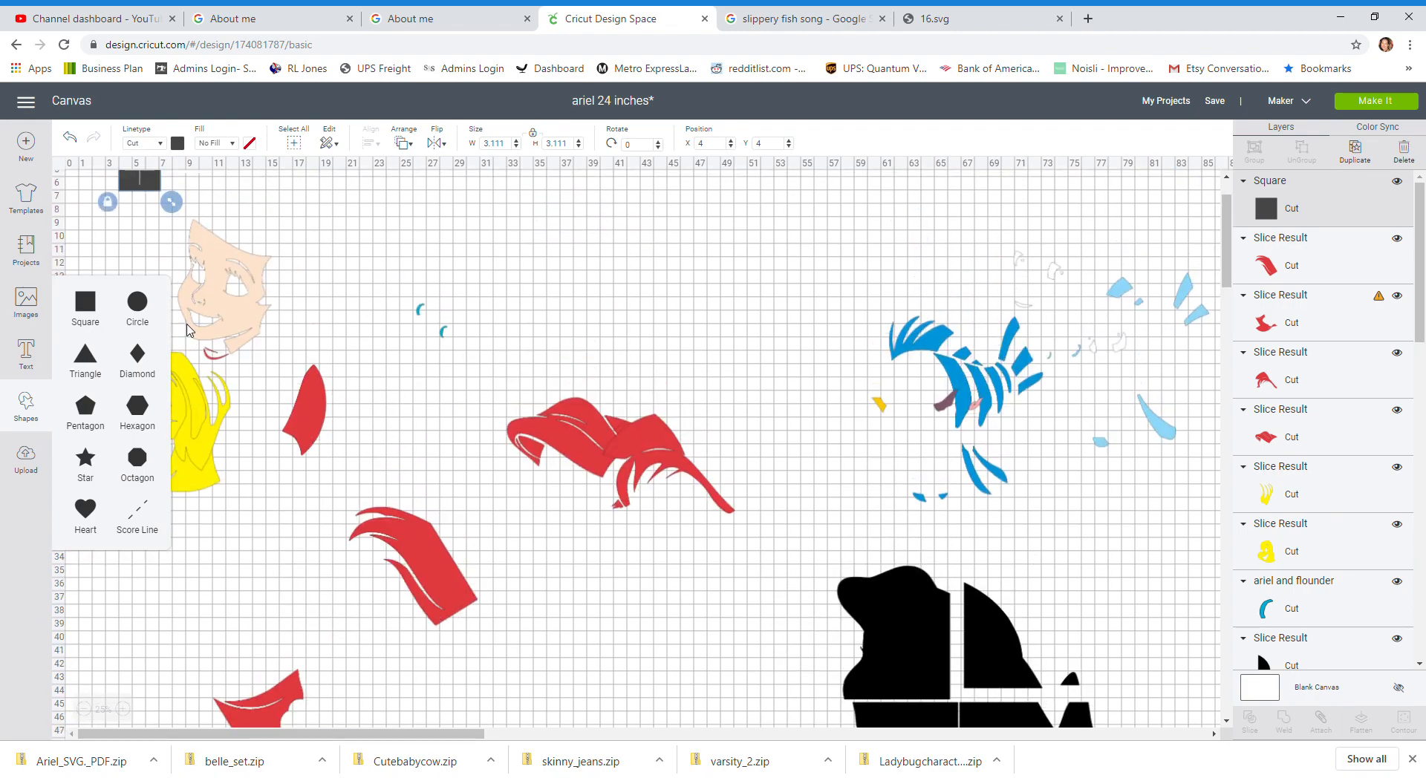
left_click_drag(142, 184, 227, 641)
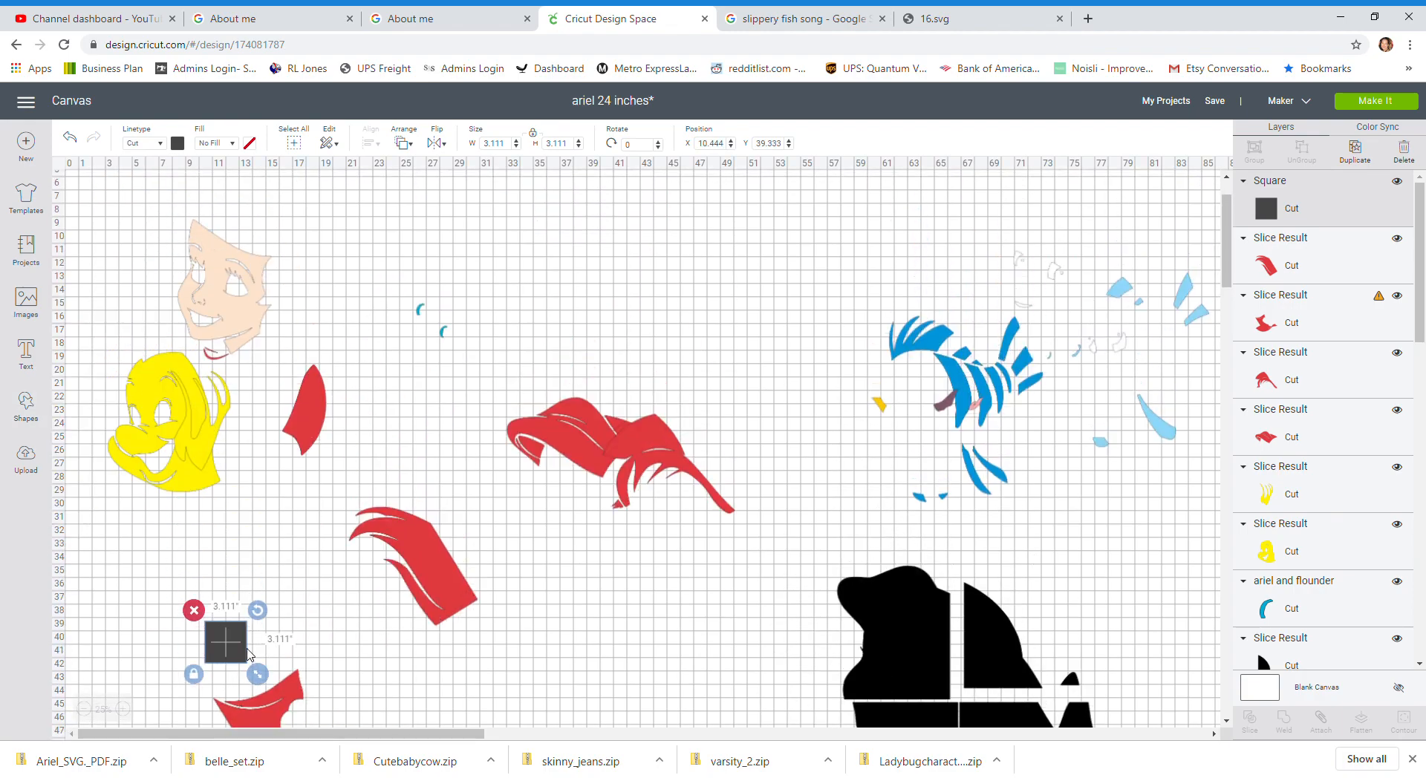
scroll(250, 490, "down", 3)
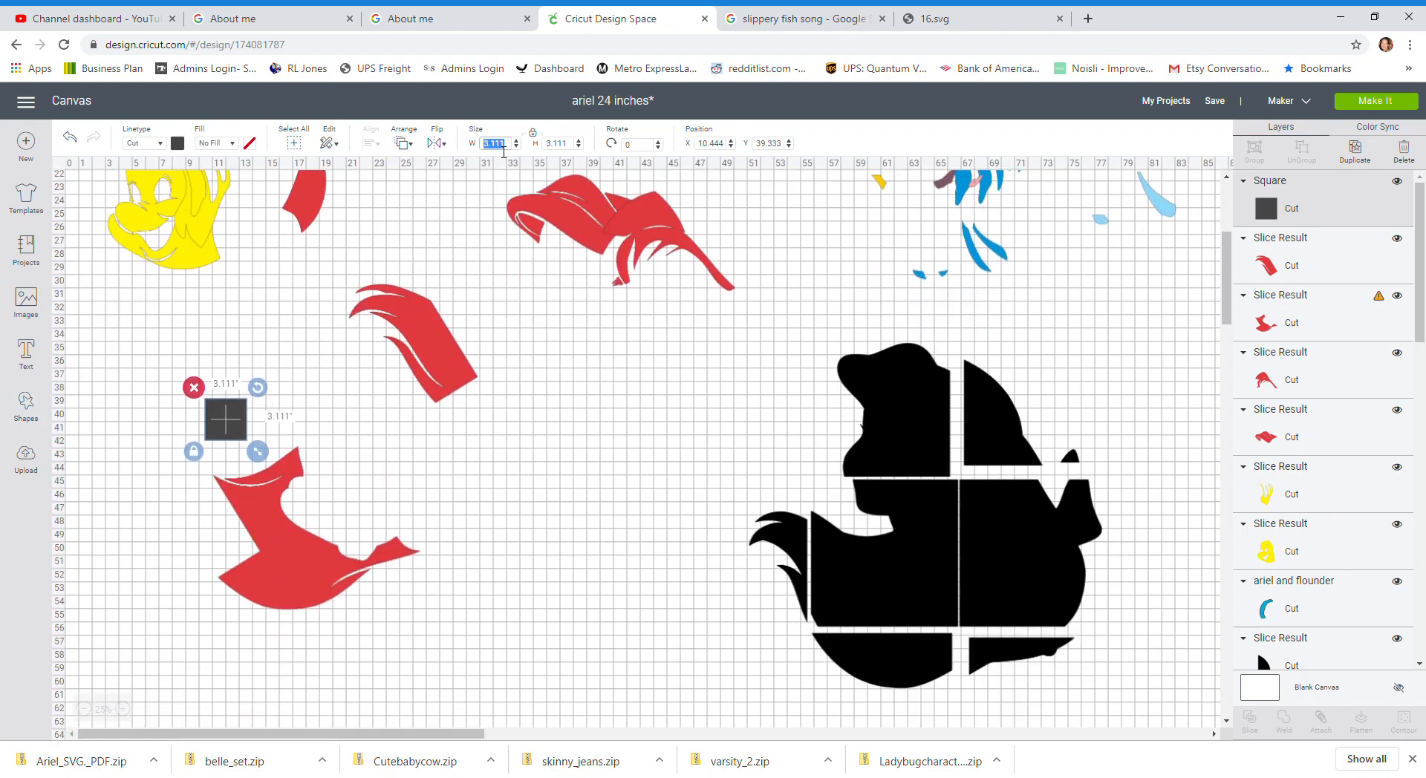
key("Tab")
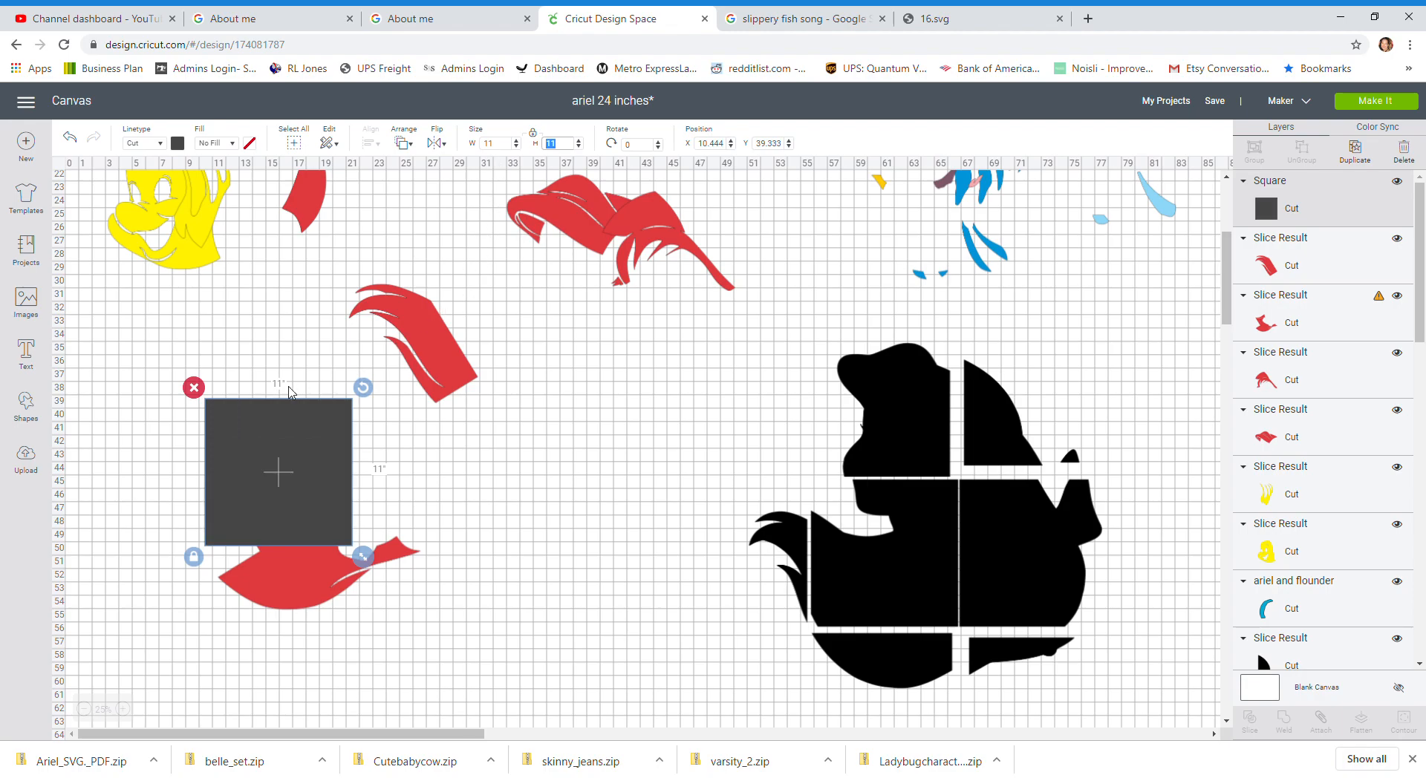
left_click_drag(288, 487, 175, 446)
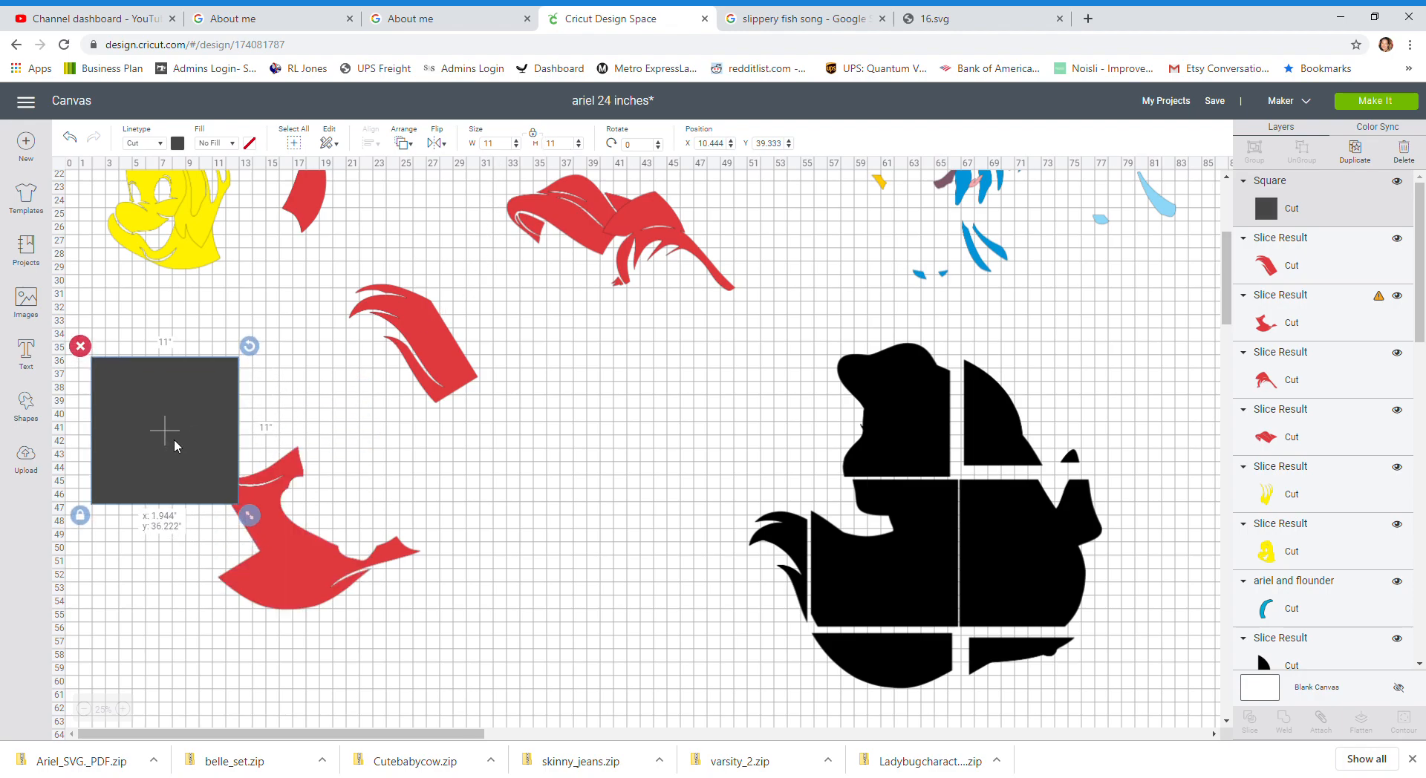
Step: Place the square over the right part of the hair piece and slice them, then undo the slice
left_click(344, 592)
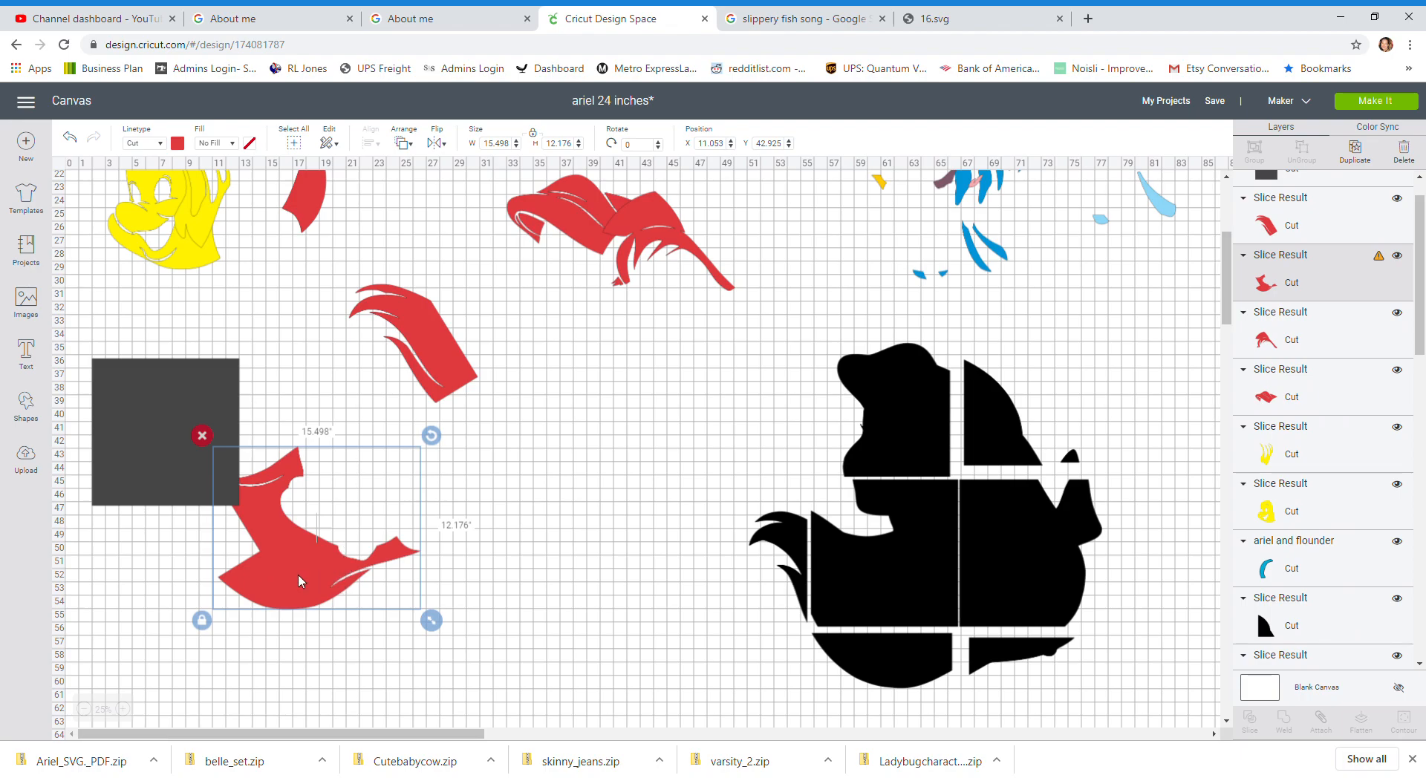
left_click_drag(126, 426, 325, 561)
left_click_drag(182, 500, 454, 652)
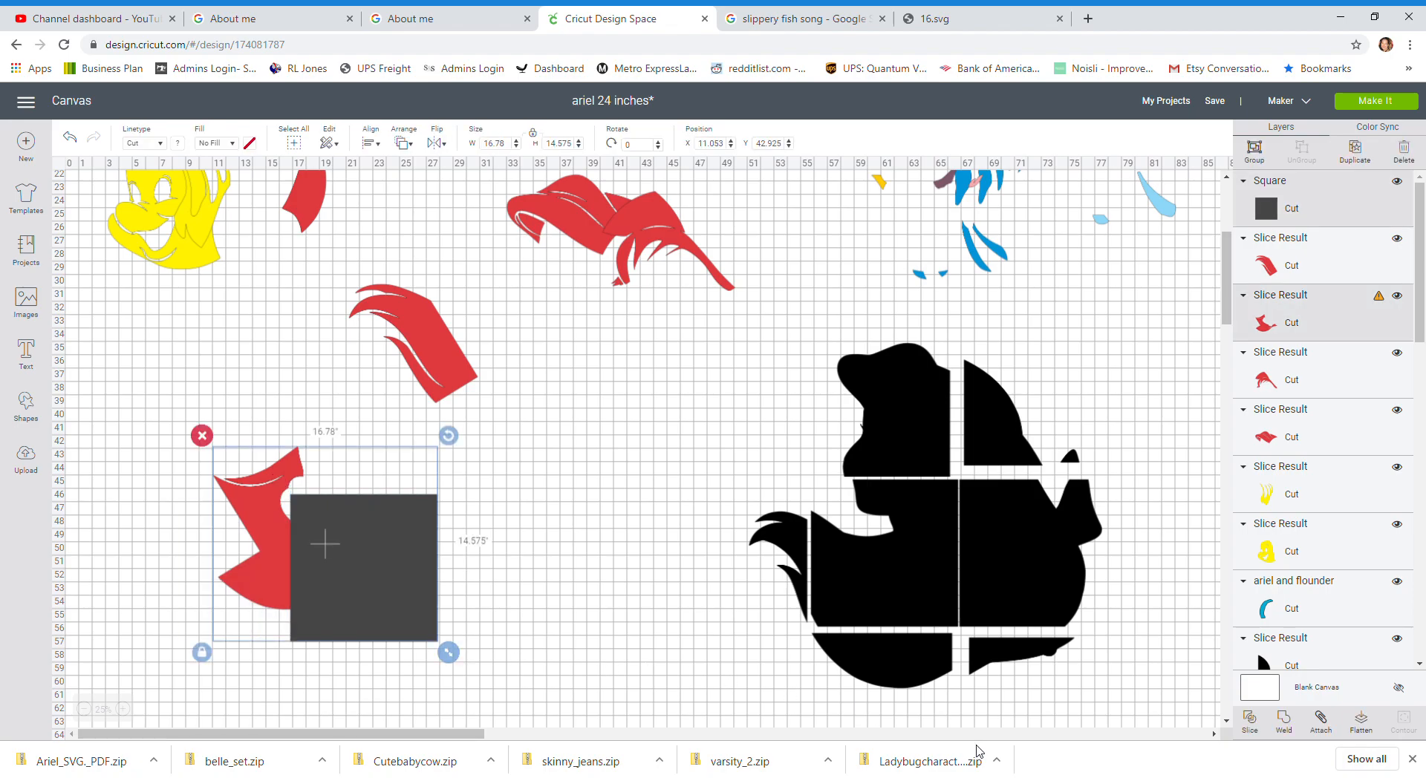
left_click(1250, 719)
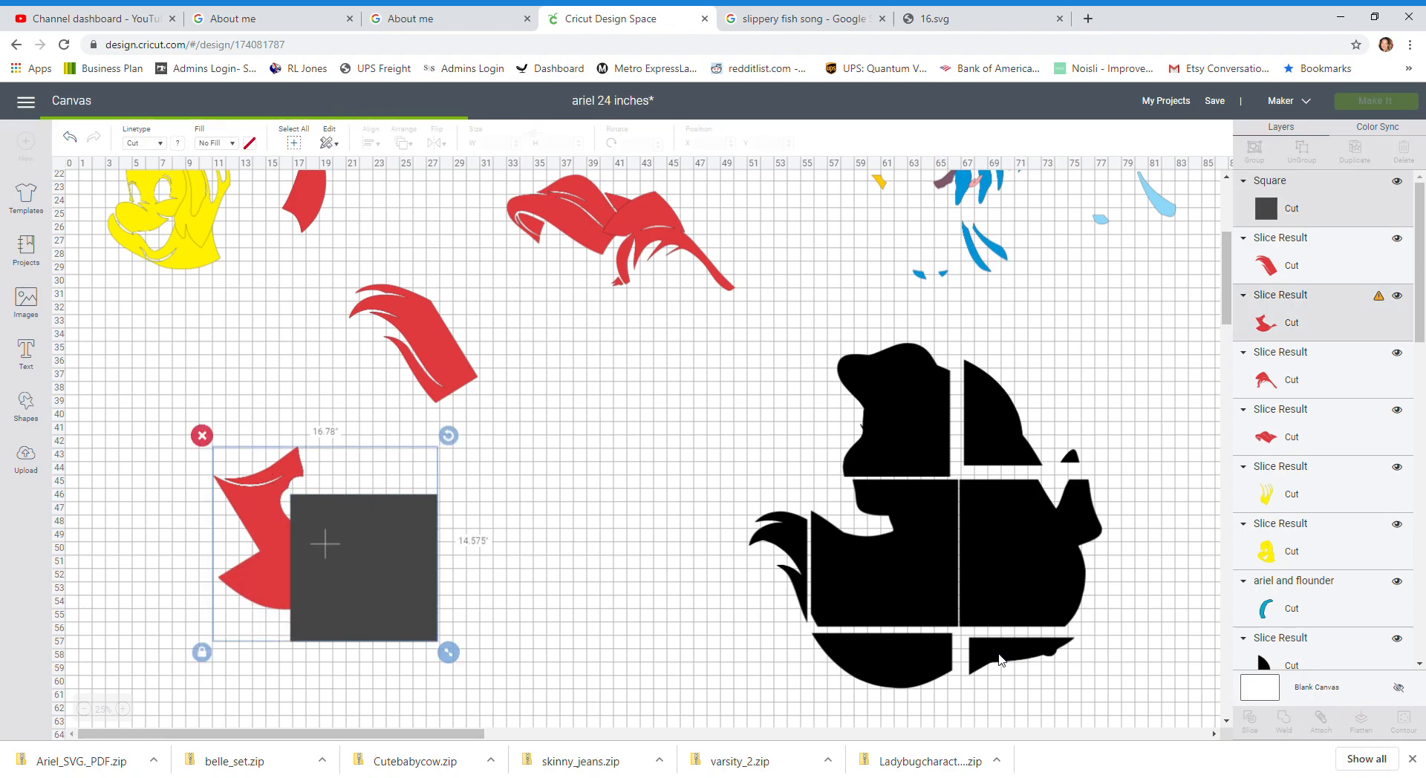
left_click(250, 497)
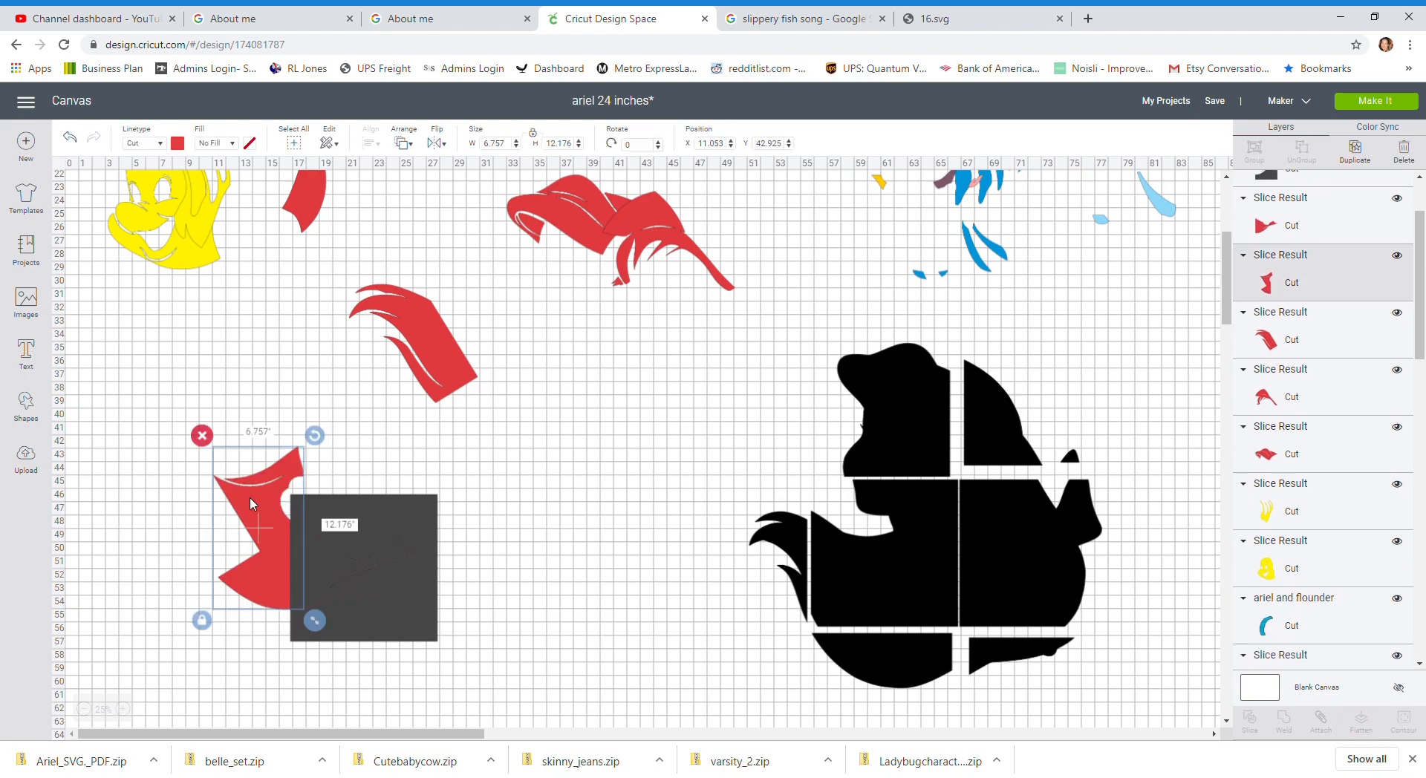
left_click(69, 138)
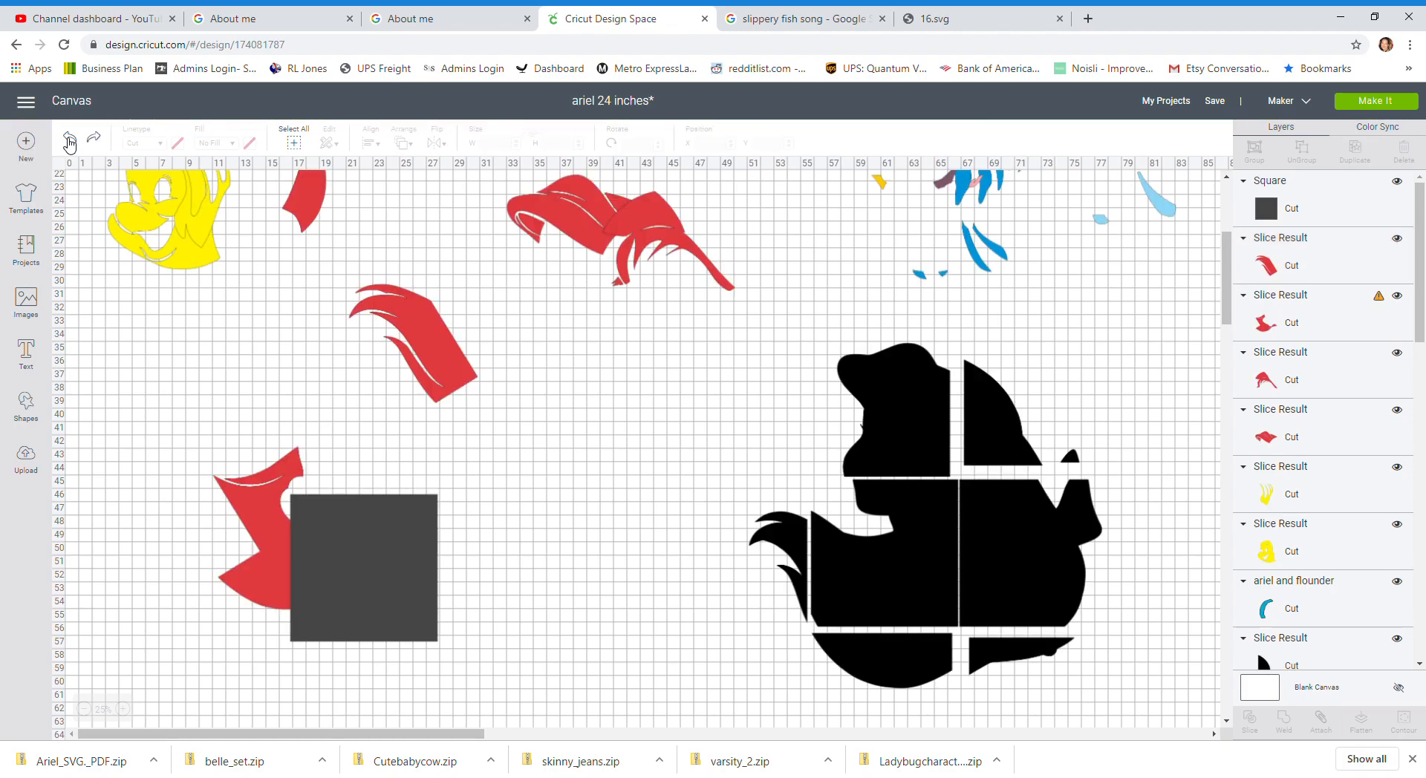
Step: Move the square over the lower left part of the remaining hair piece
left_click_drag(344, 635, 342, 681)
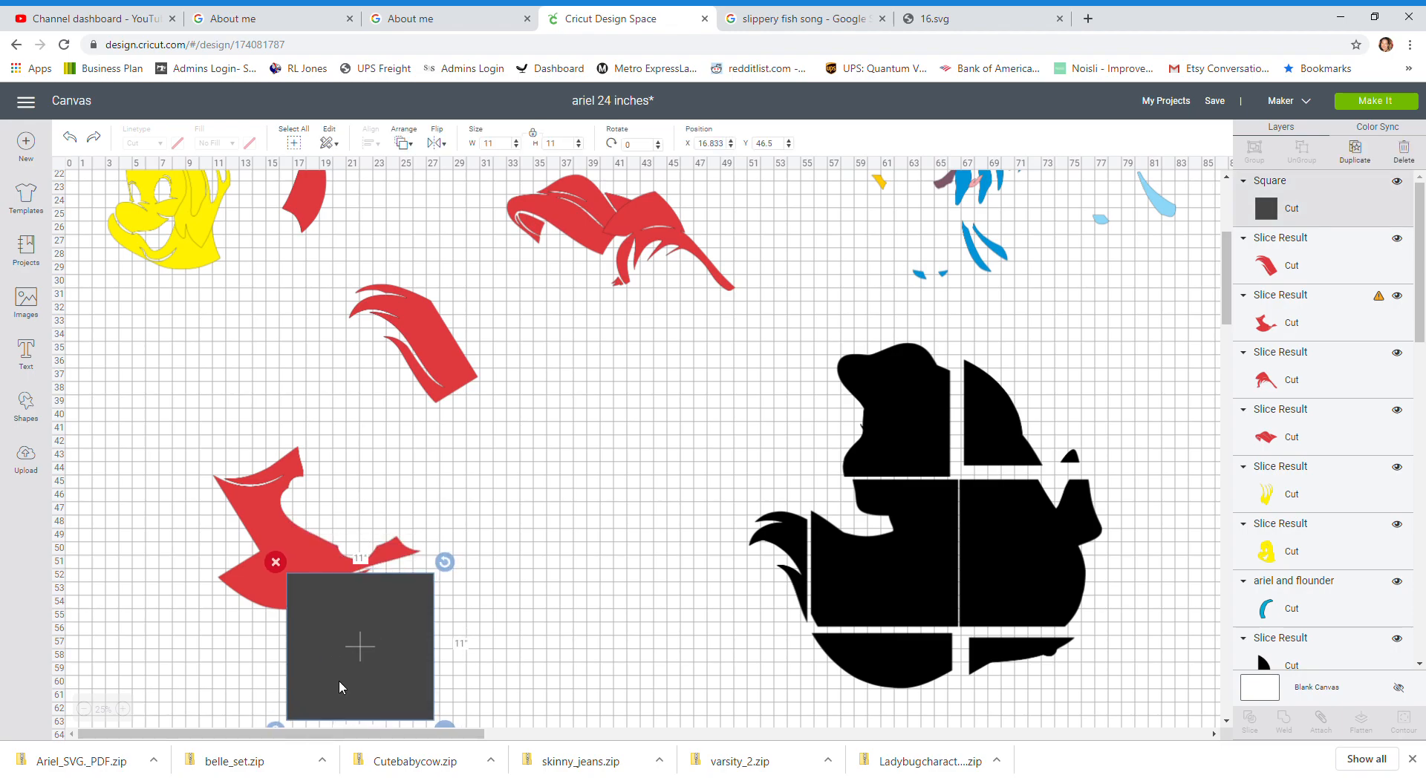
left_click_drag(339, 680, 224, 633)
left_click(475, 629)
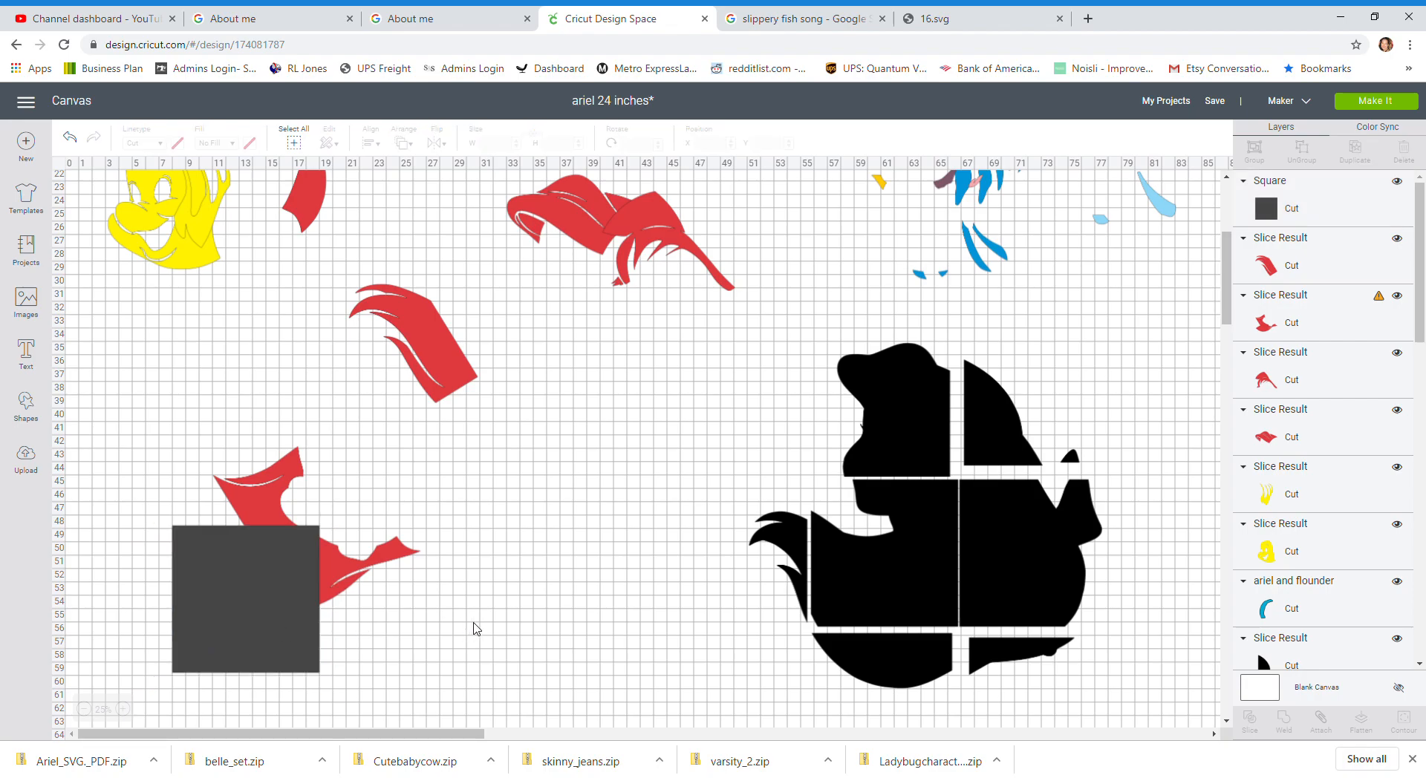
Step: Slice the square with the lower left part of the hair piece, then separate and delete the leftover square pieces
left_click_drag(159, 465, 303, 622)
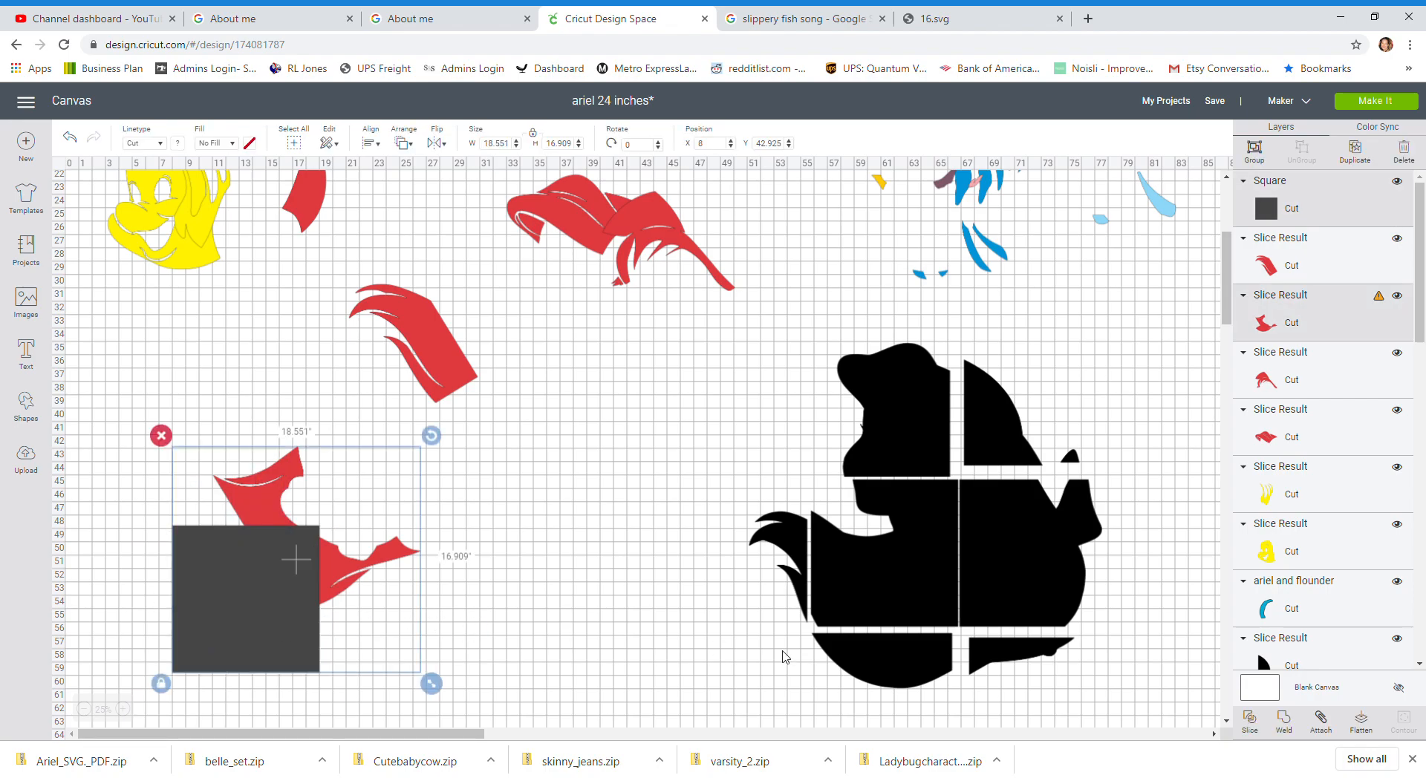
left_click(1250, 719)
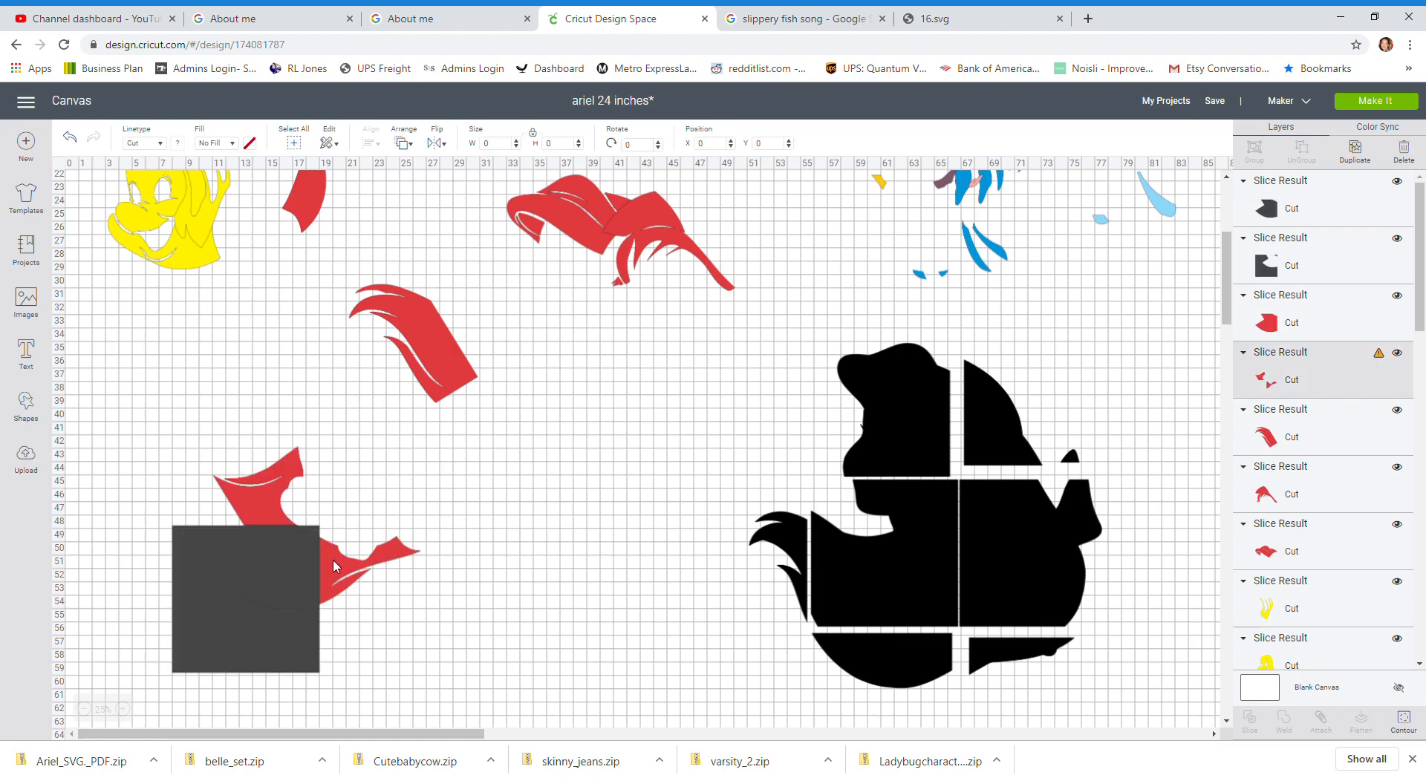
left_click_drag(332, 559, 444, 574)
left_click_drag(251, 560, 343, 662)
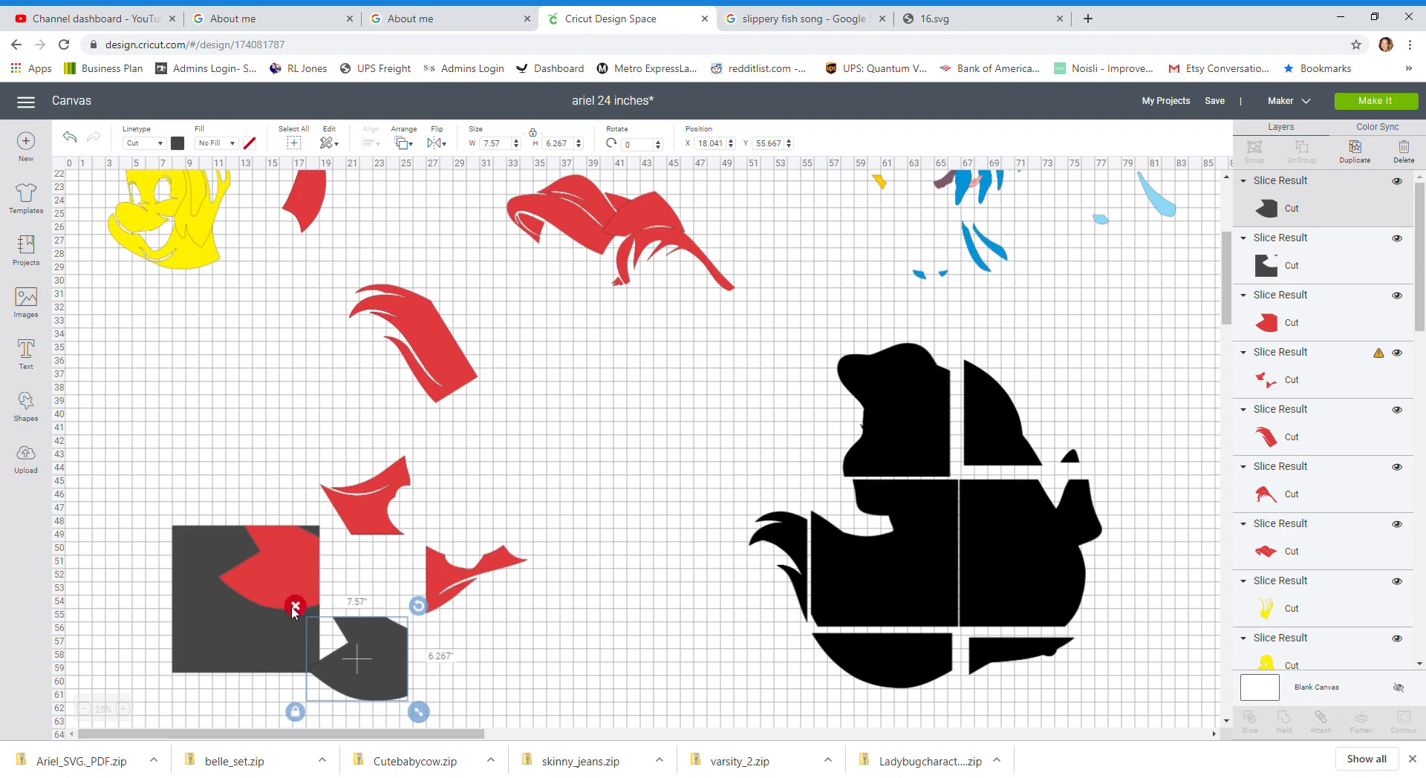
left_click(295, 606)
left_click(232, 637)
left_click(147, 534)
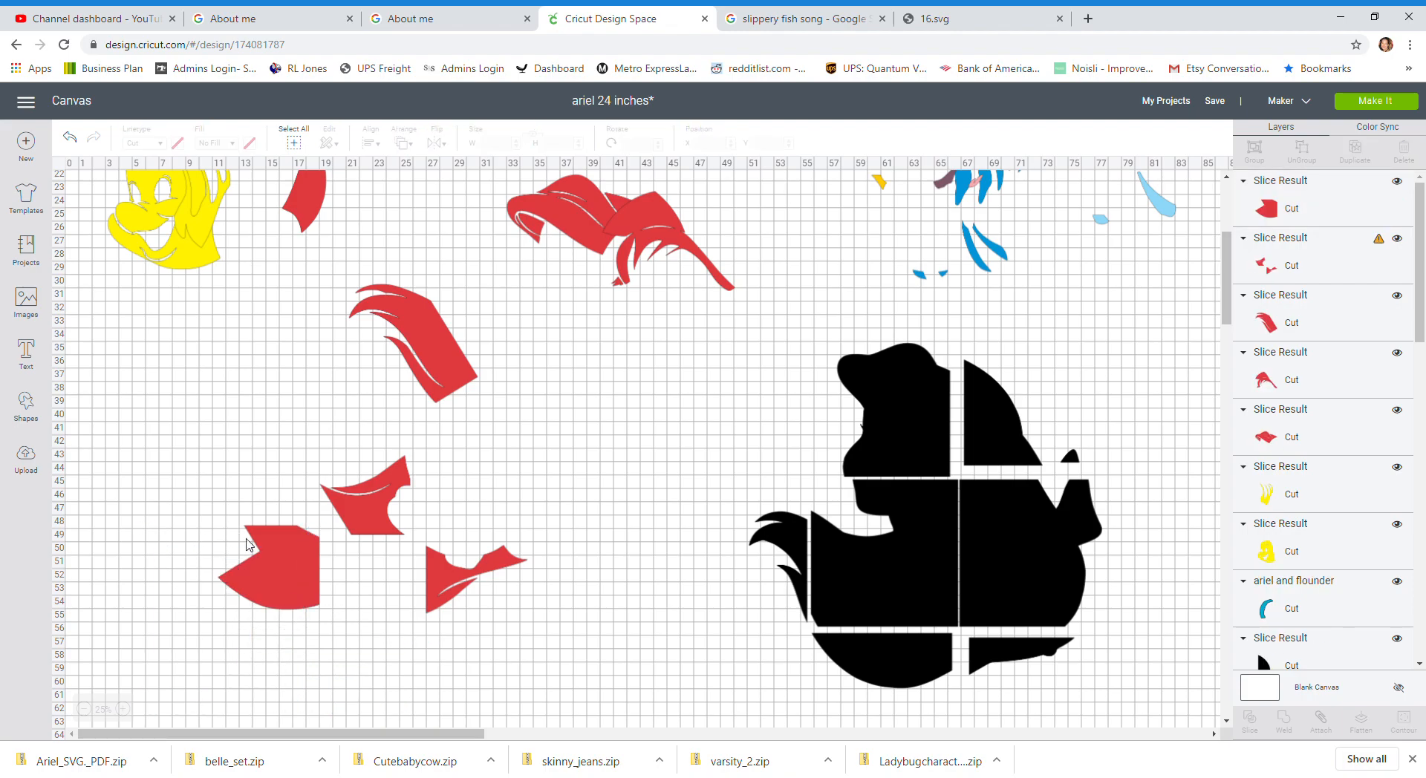
Step: Select the two upper hair slices, duplicate them and open Contour to hide part of the copy
left_click_drag(291, 573, 291, 580)
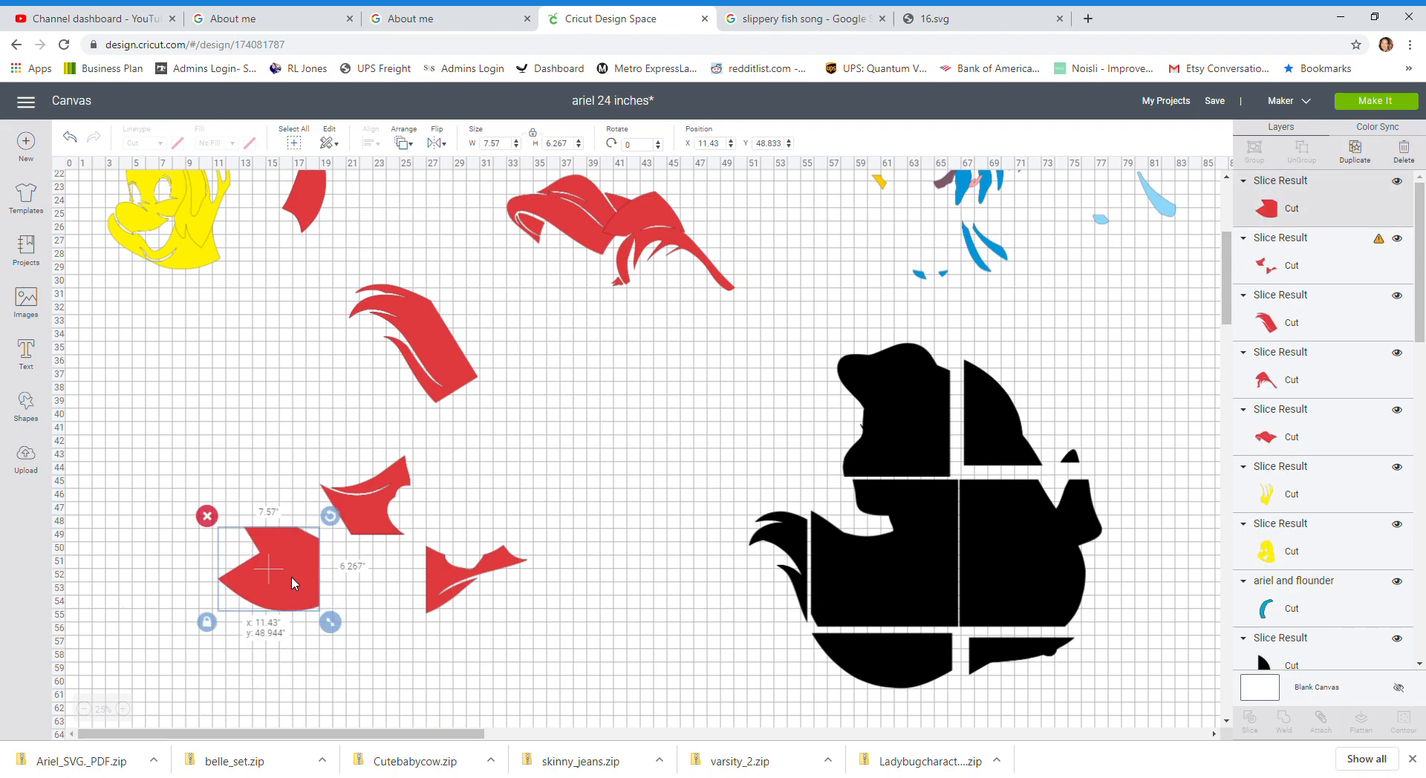
left_click(386, 531)
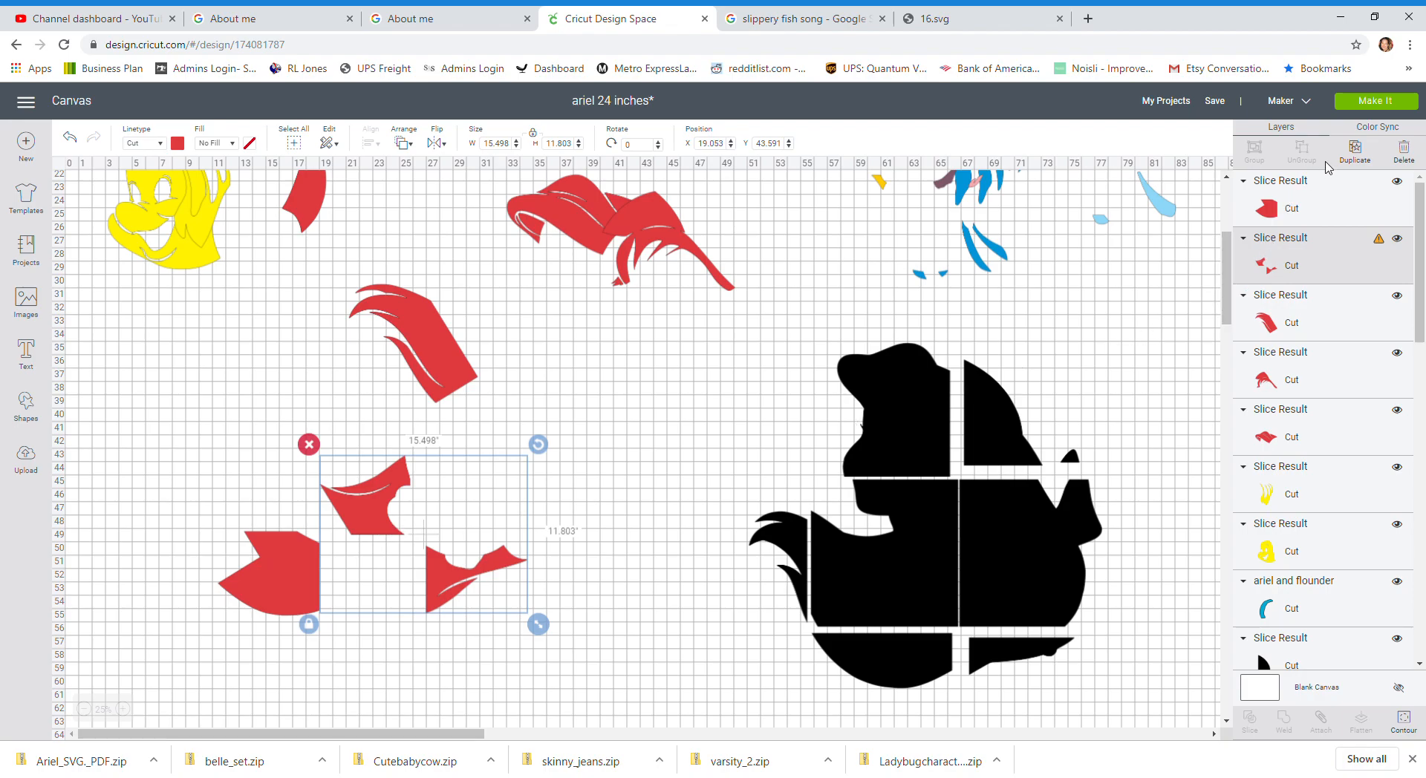
left_click(1355, 153)
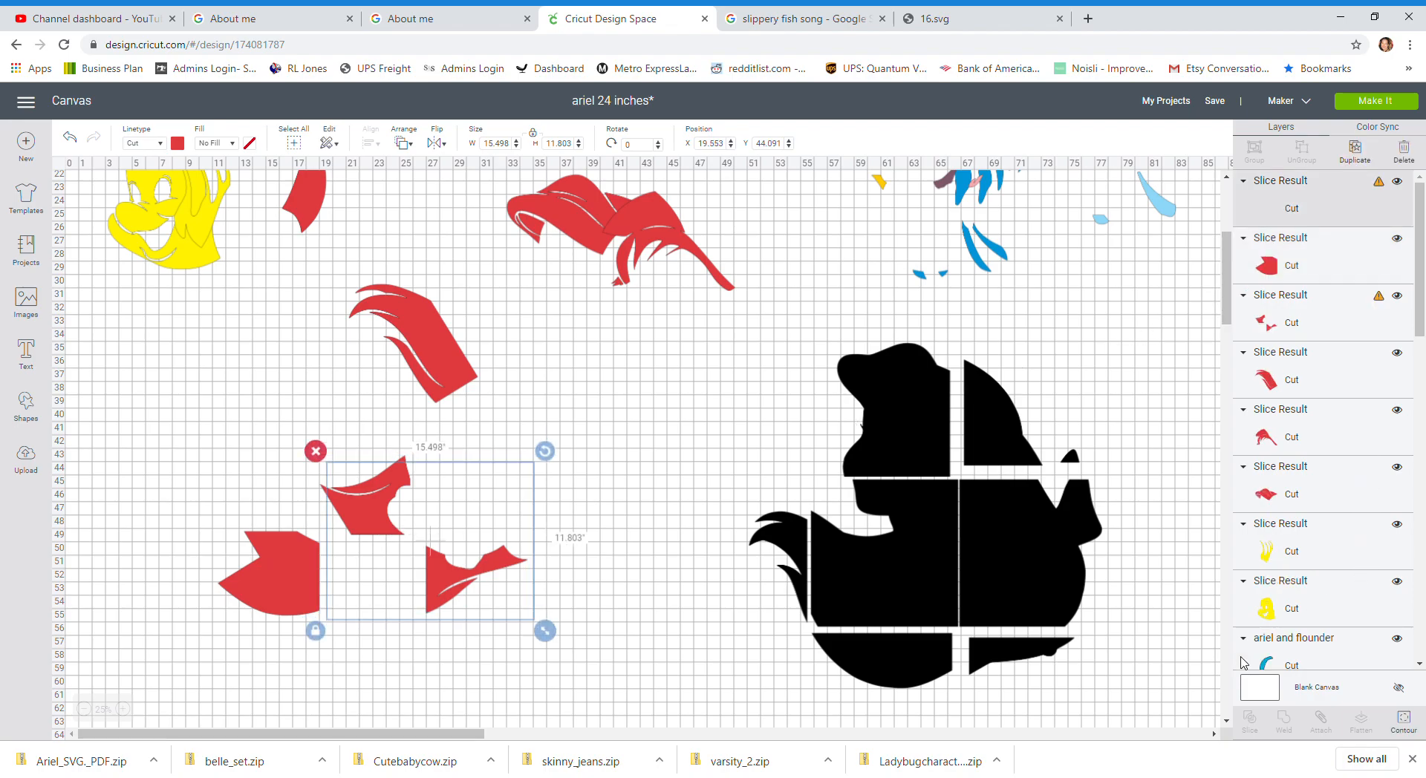
left_click(1403, 721)
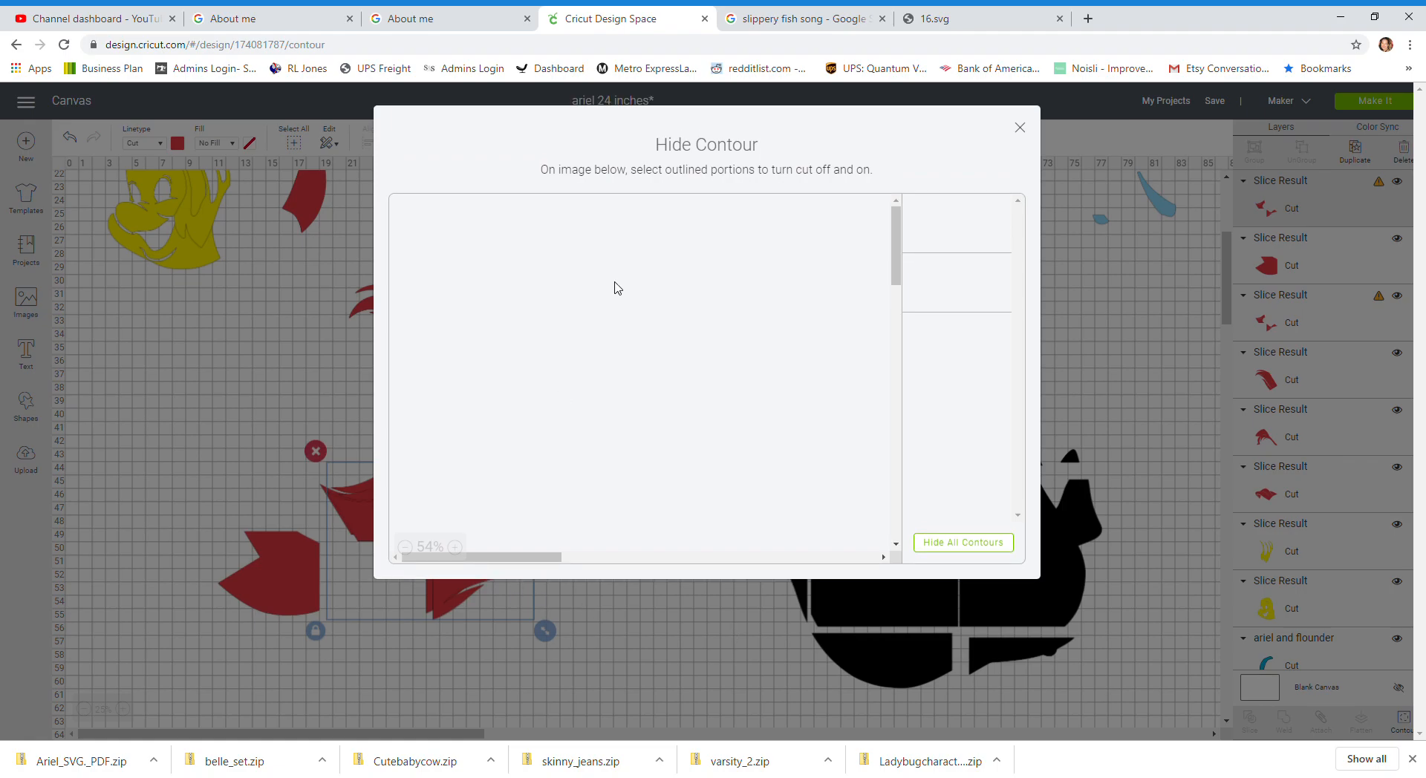
left_click(556, 360)
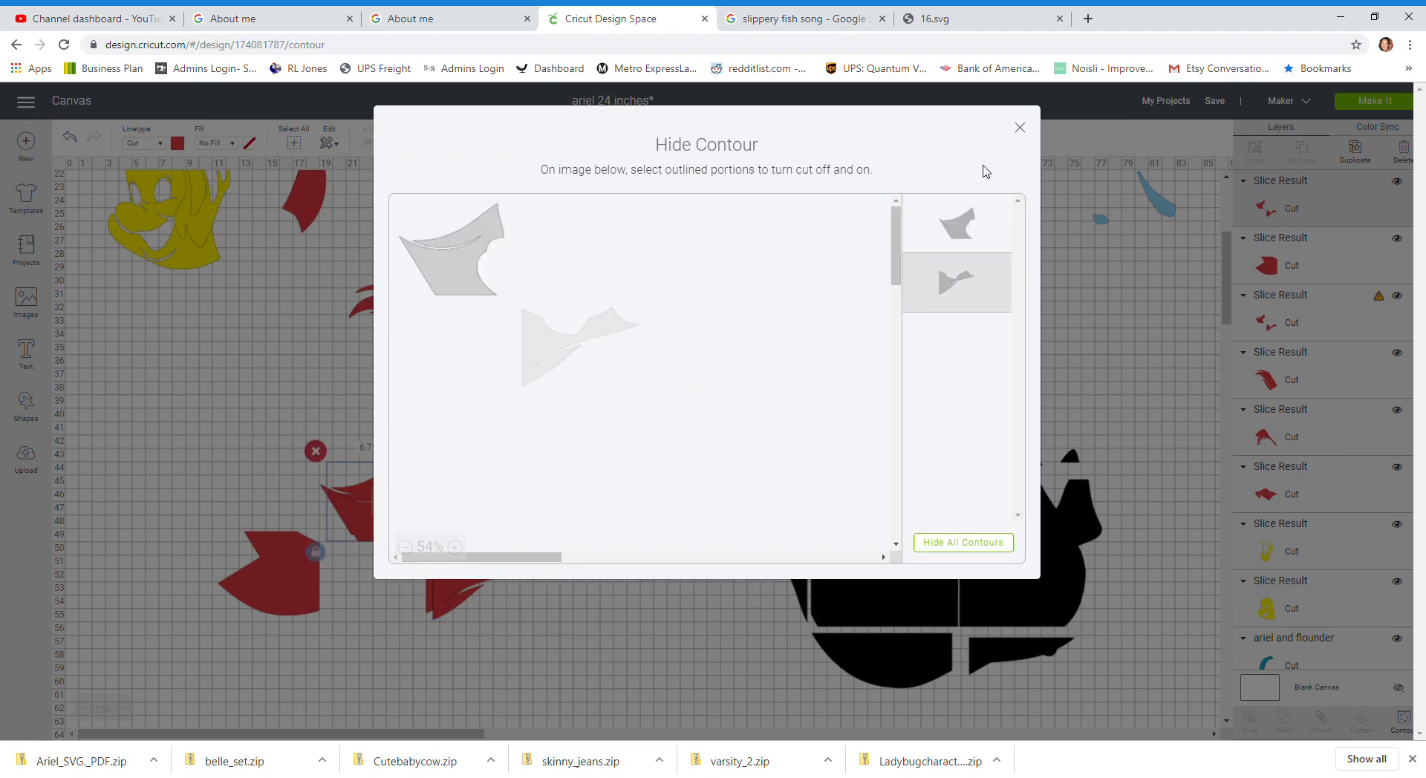
left_click(1019, 127)
Step: Move the duplicated hair slice aside and use Contour on the selected hair slices to hide an outline
left_click_drag(407, 536, 343, 513)
left_click(450, 585)
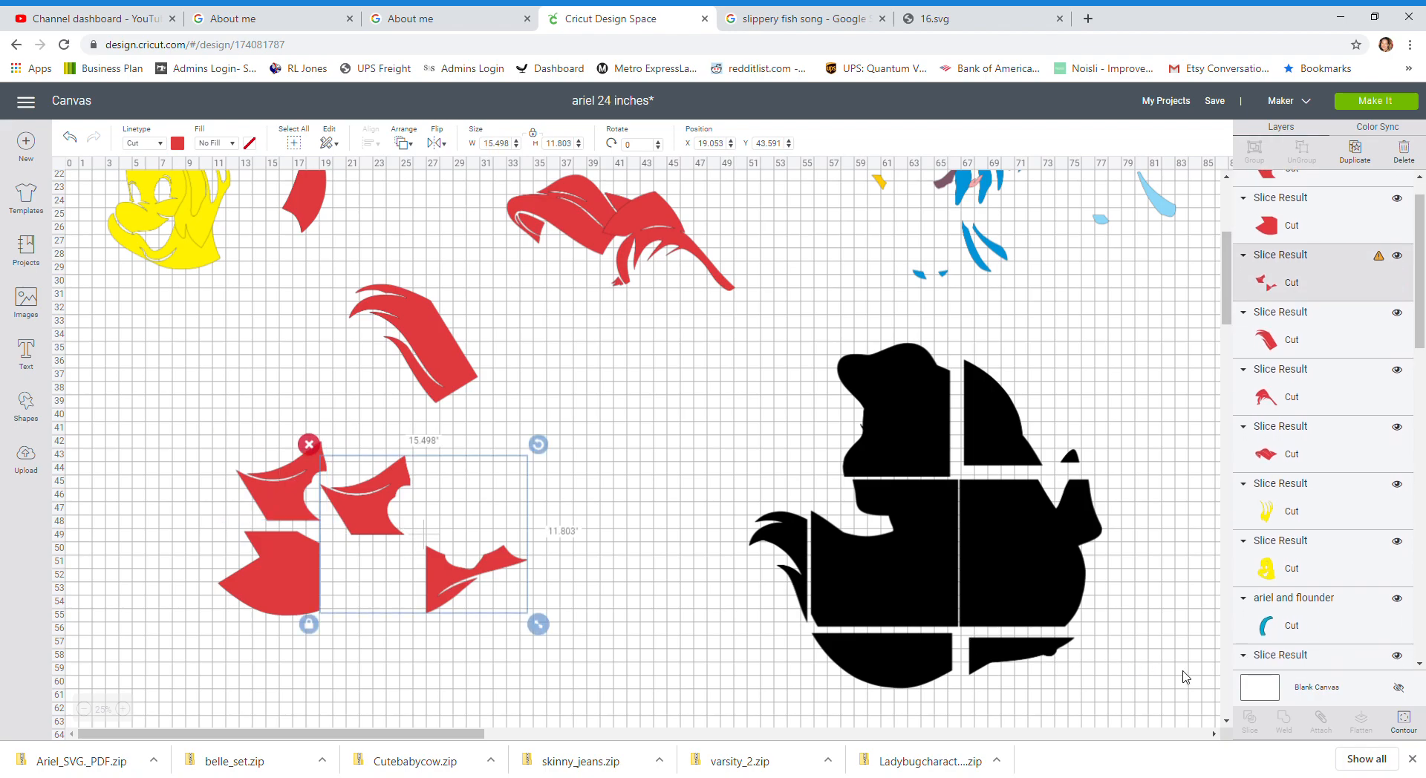
left_click(1403, 722)
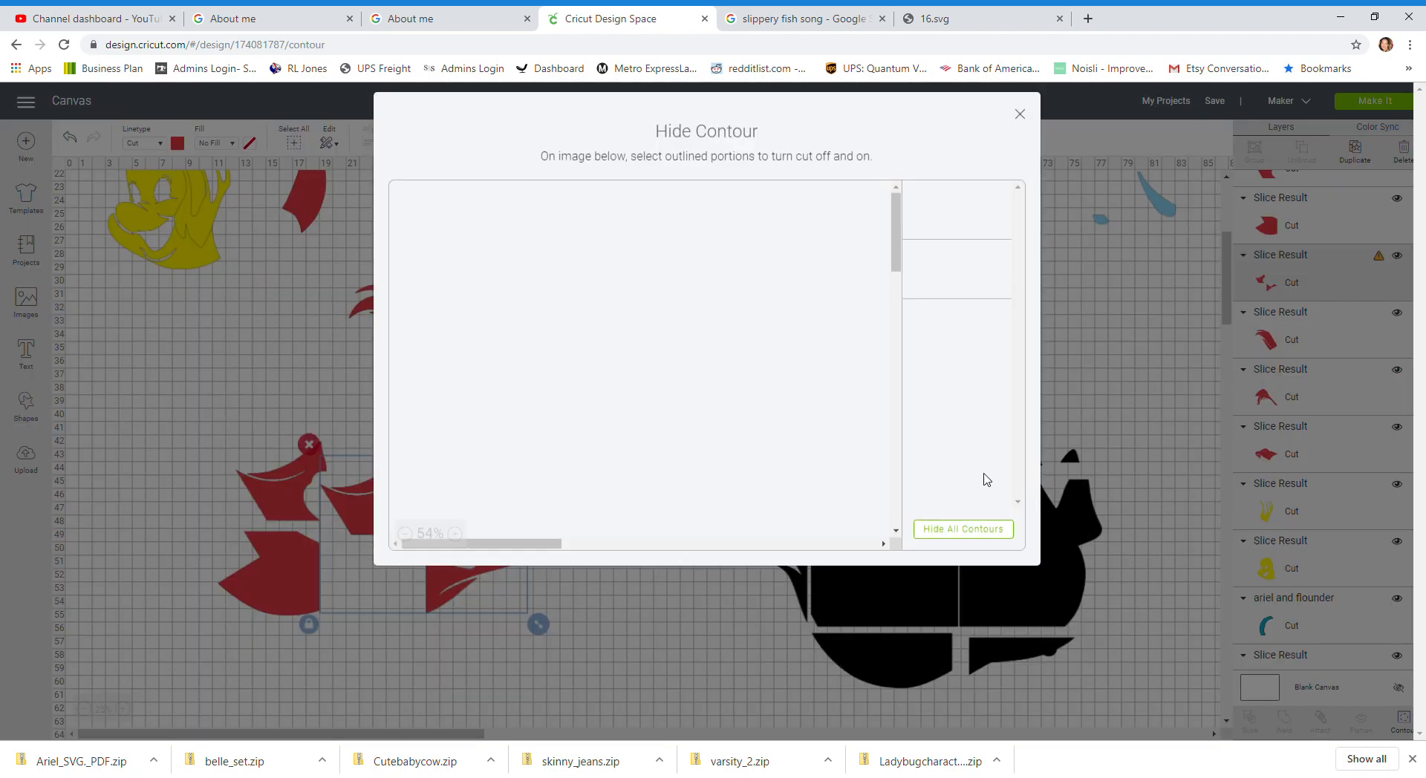
left_click(489, 278)
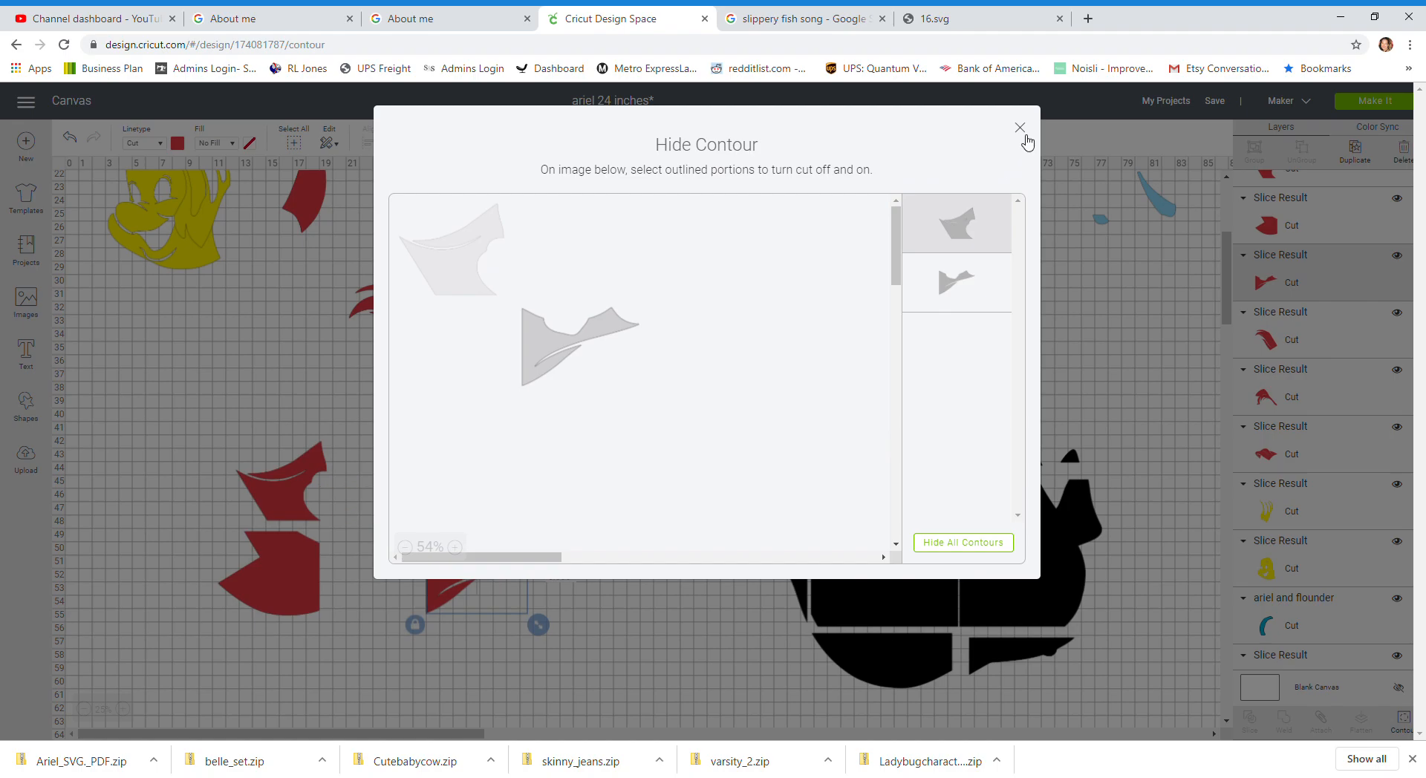
left_click(1020, 128)
Step: Save the project
scroll(685, 439, "up", 5)
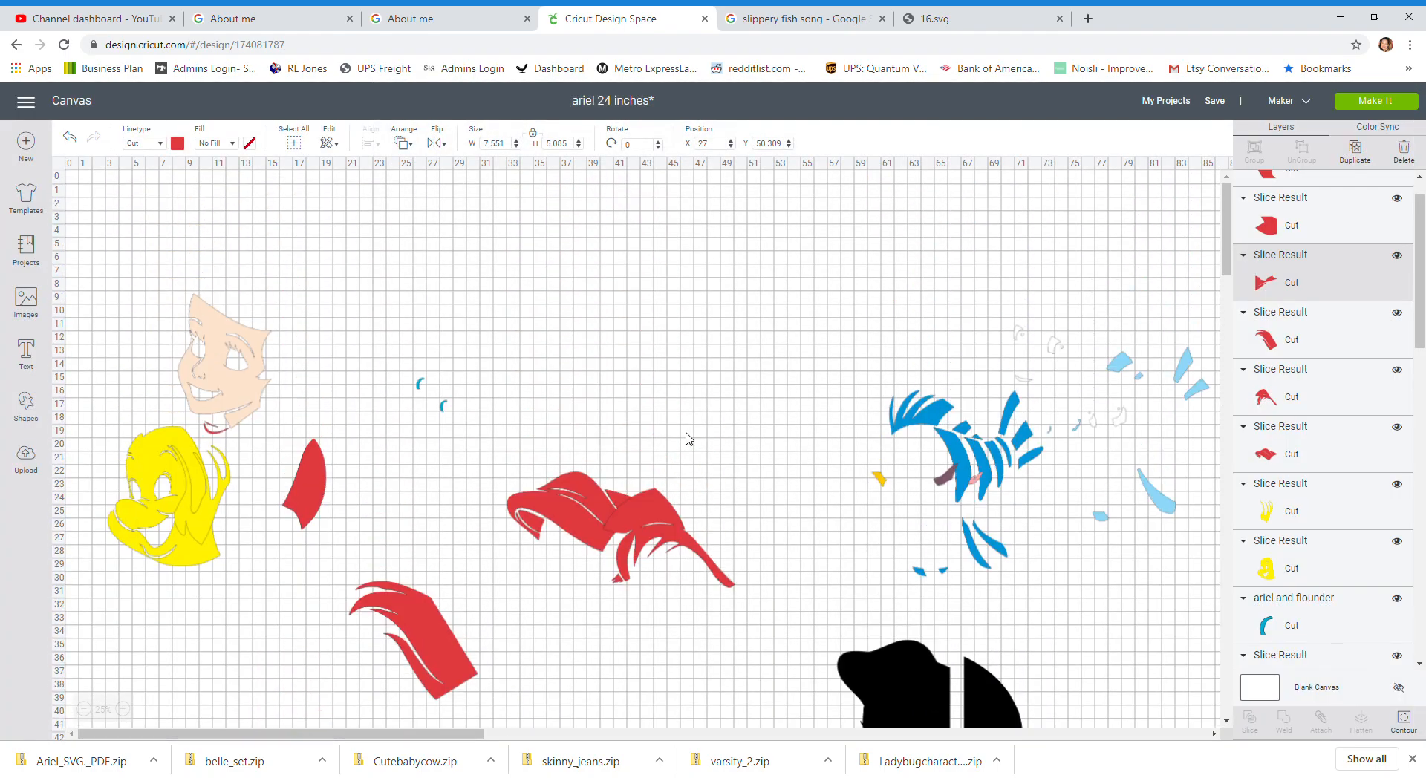
left_click(1221, 106)
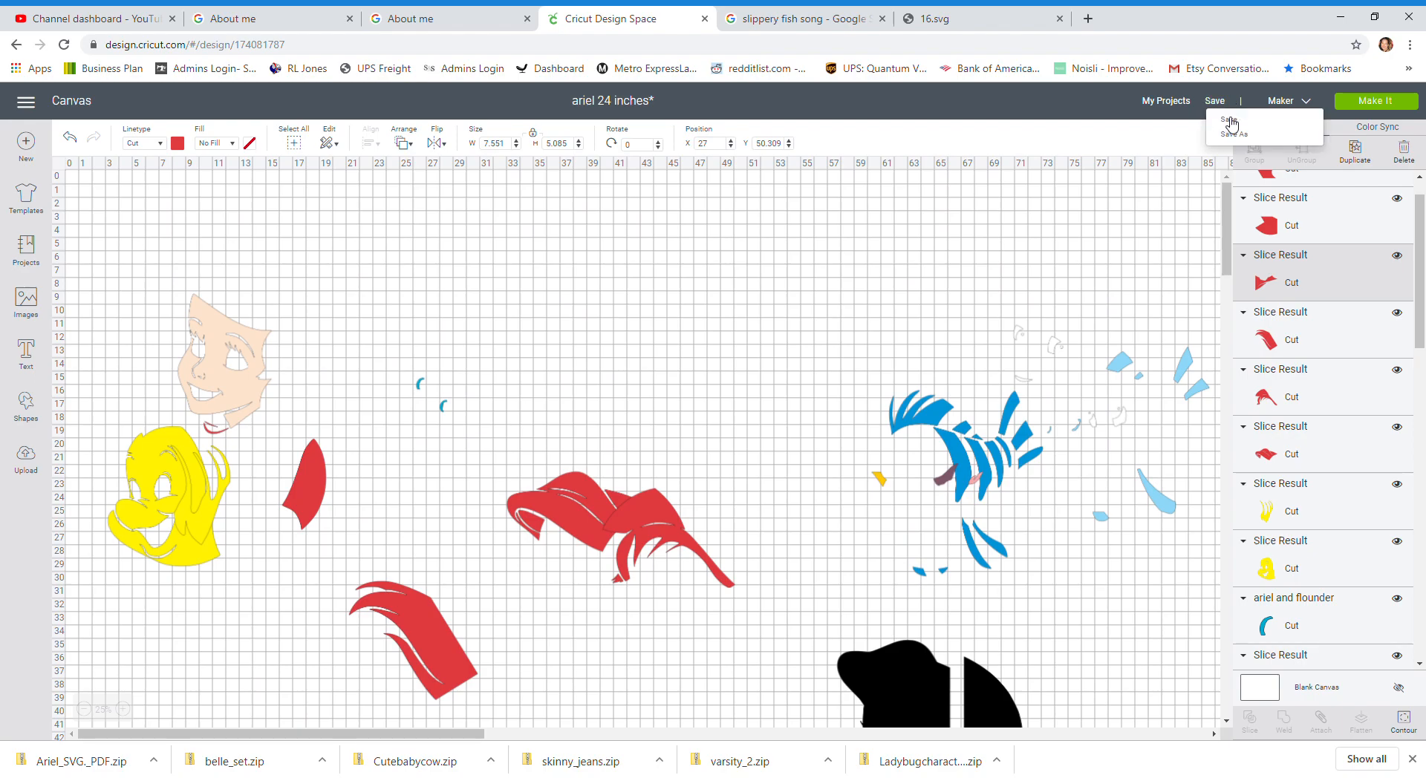
left_click(1227, 124)
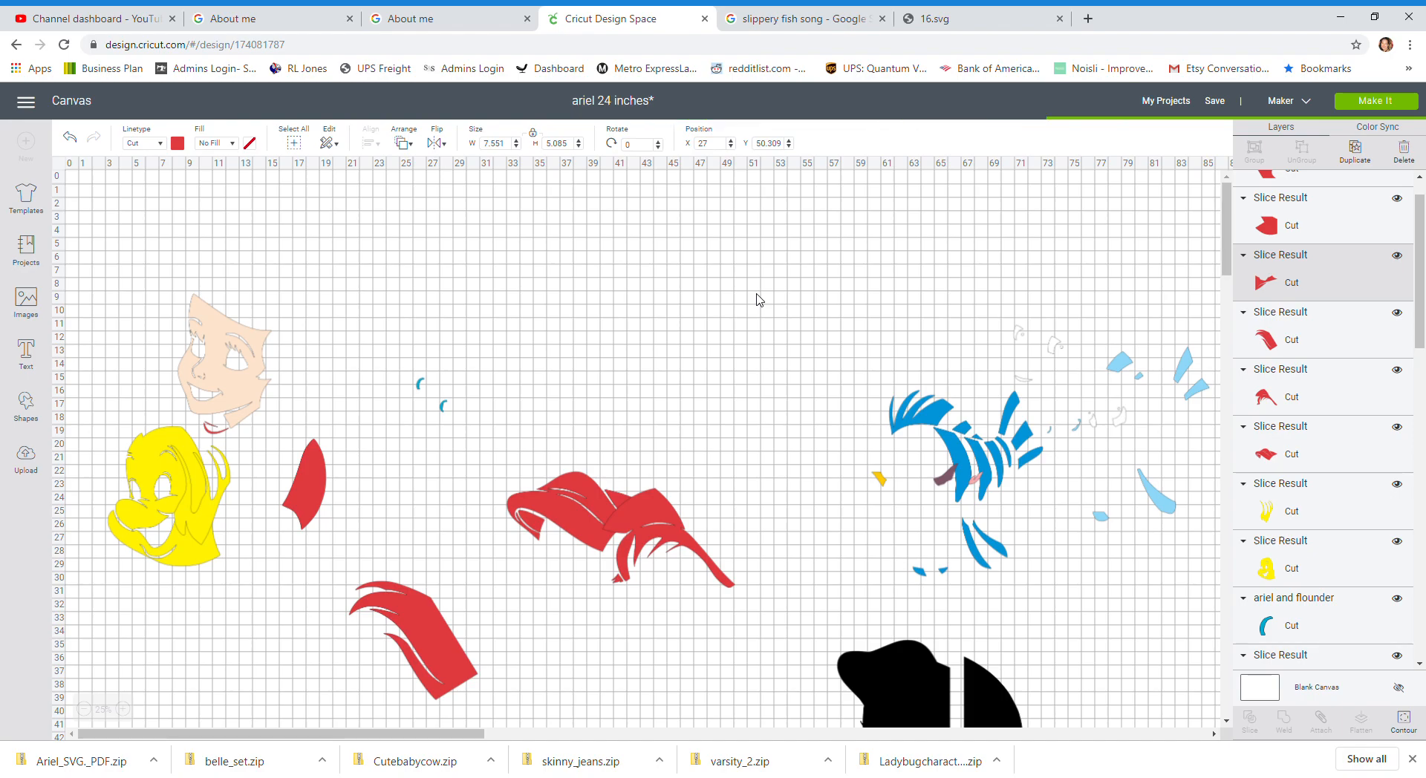
Step: Rearrange the flounder's blue and light blue layers, placing the blue piece back over the light blue pieces
left_click_drag(904, 416, 570, 255)
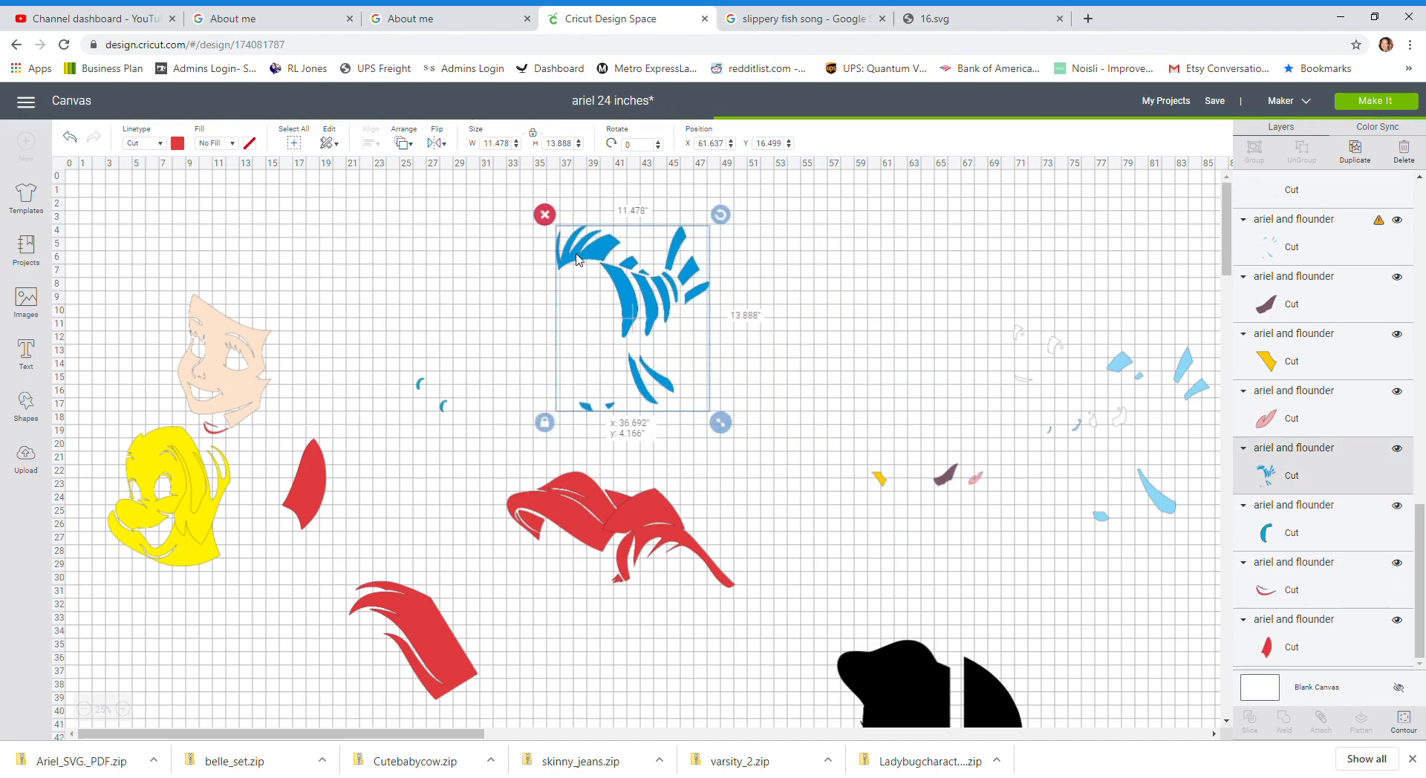
left_click_drag(1186, 364, 876, 362)
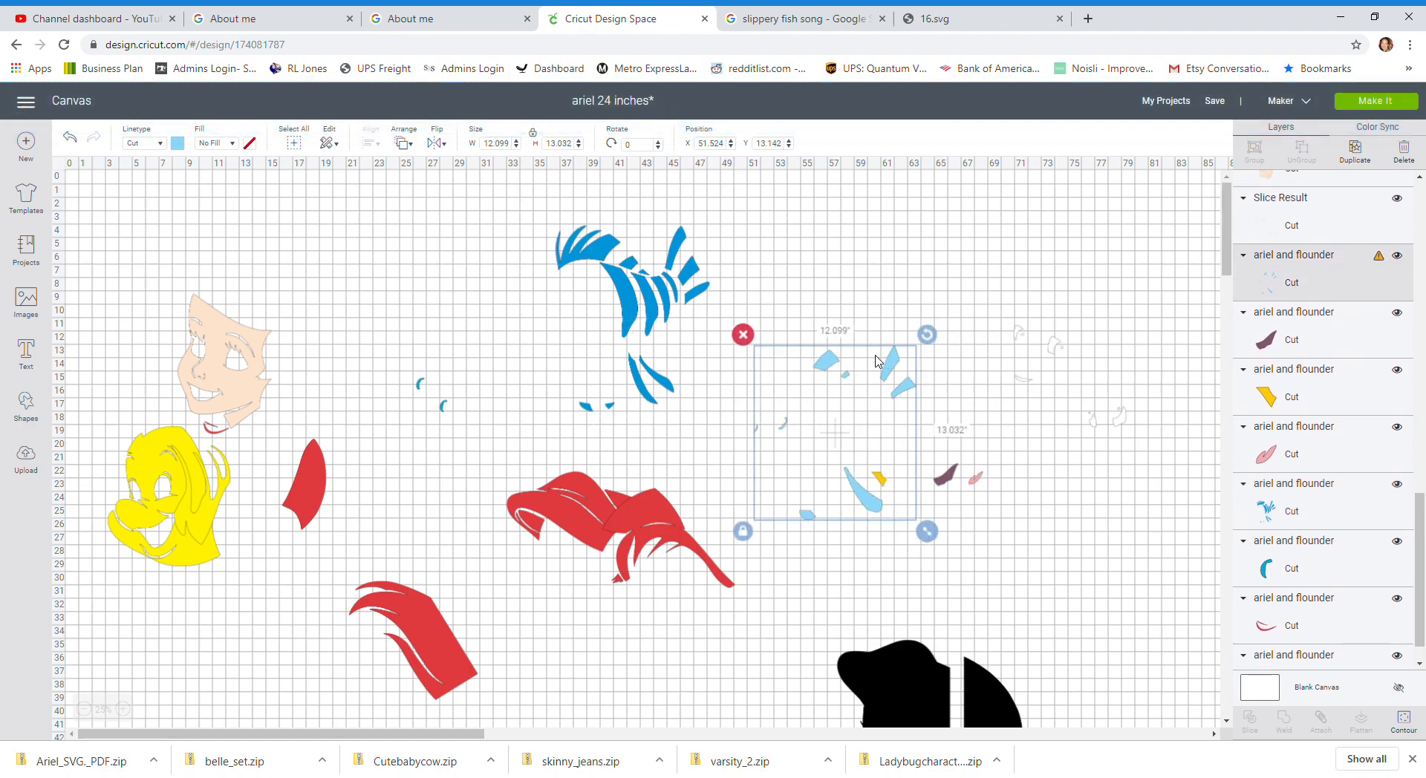
left_click_drag(668, 290, 954, 357)
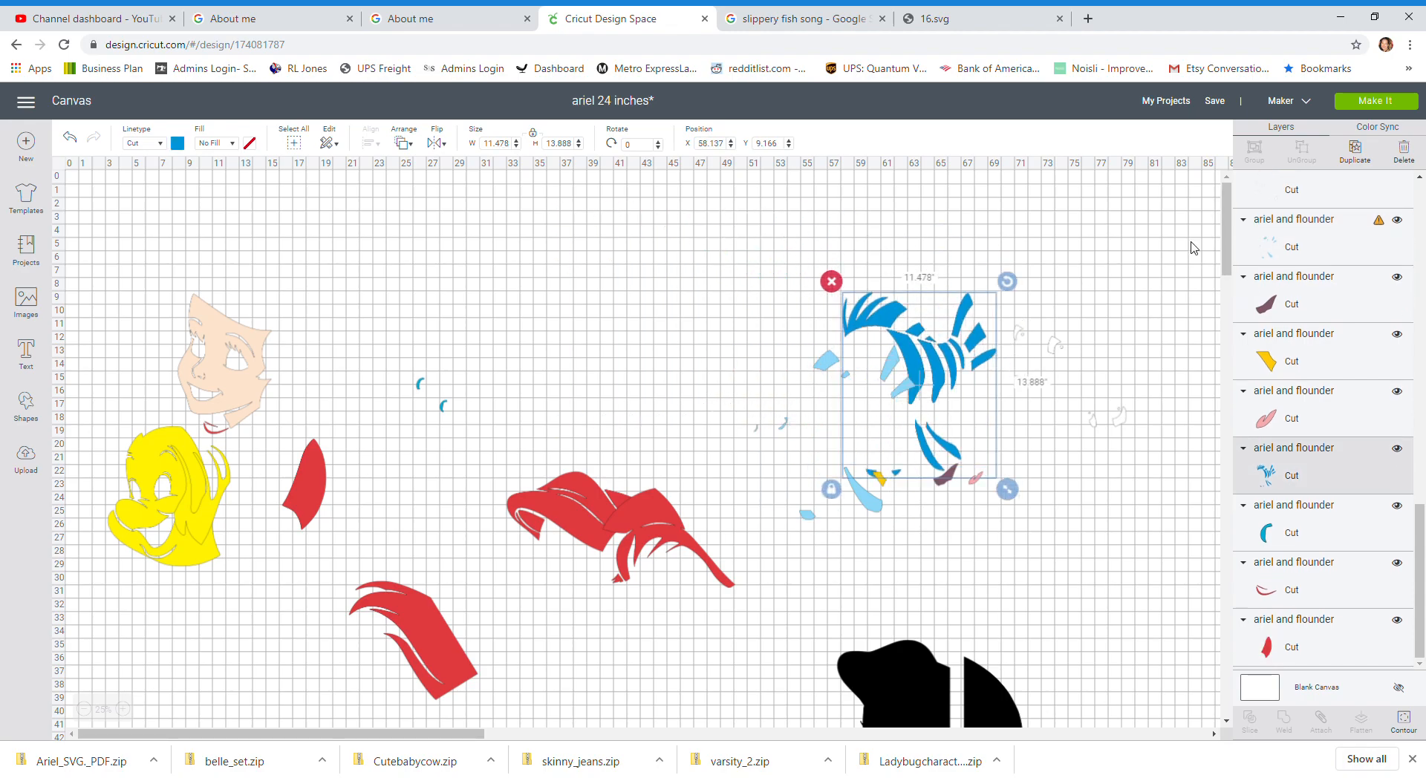